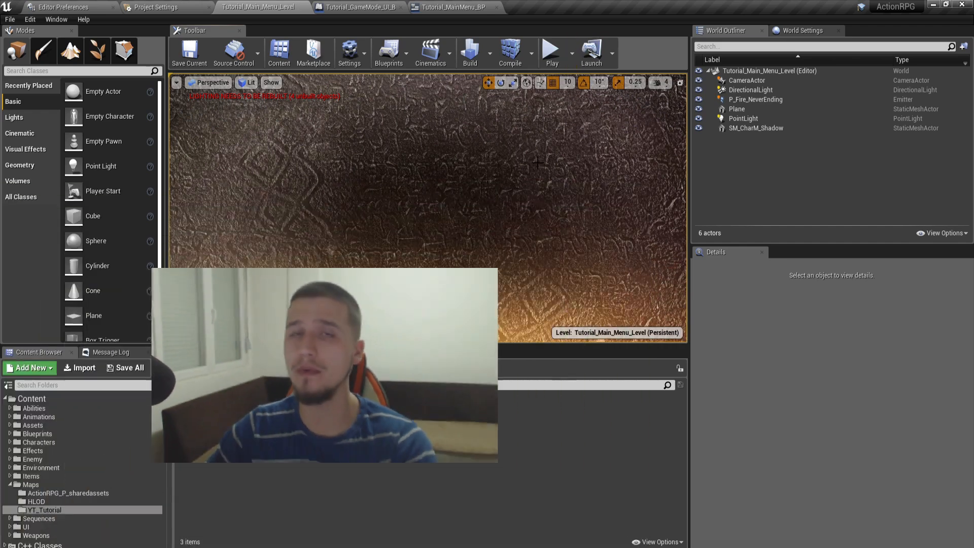
# Step: Play-test Tutorial_Main_Menu_Level in the editor to preview its main menu, and stop the session
pyautogui.click(552, 52)
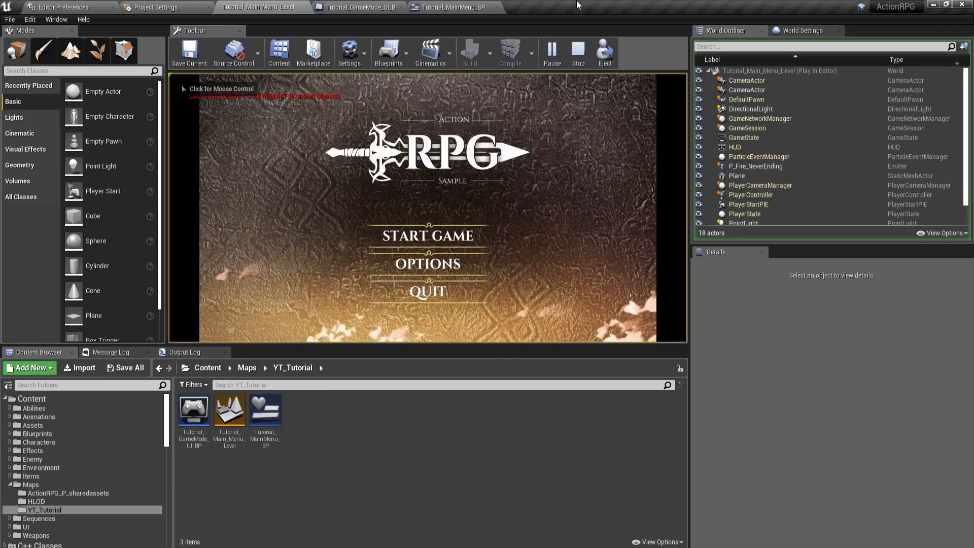
pyautogui.click(578, 53)
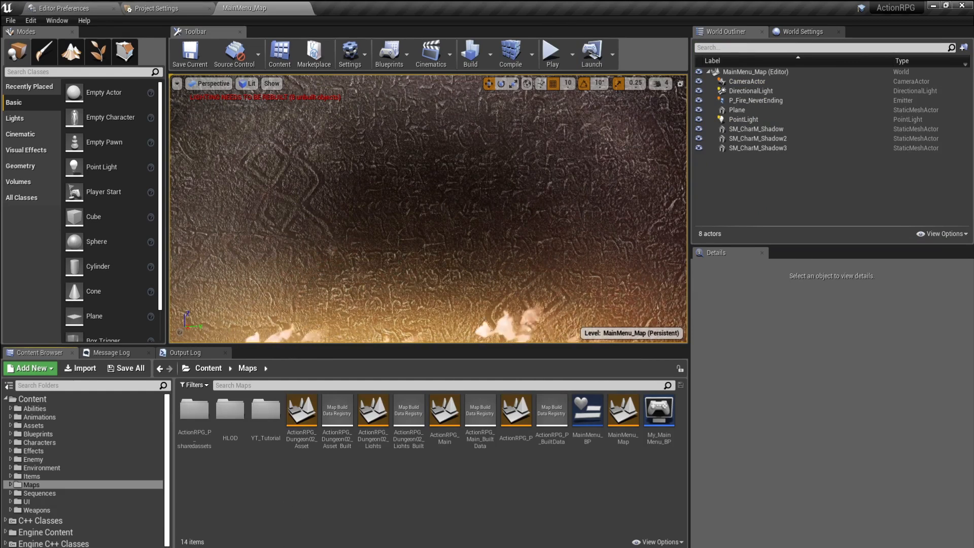
# Step: Switch to the web browser and examine the supported engine versions on the Action RPG marketplace page
pyautogui.moveTo(320, 538)
pyautogui.click(434, 507)
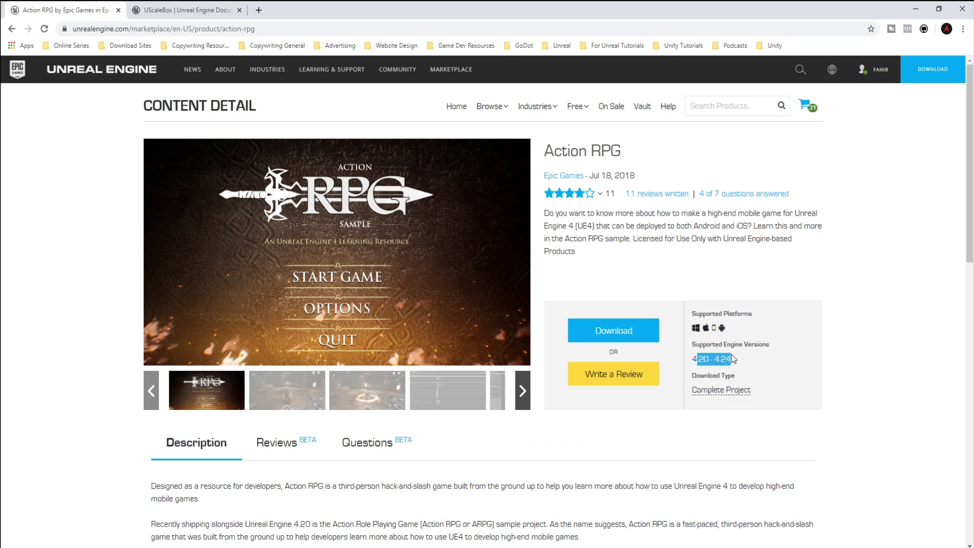
pyautogui.click(845, 333)
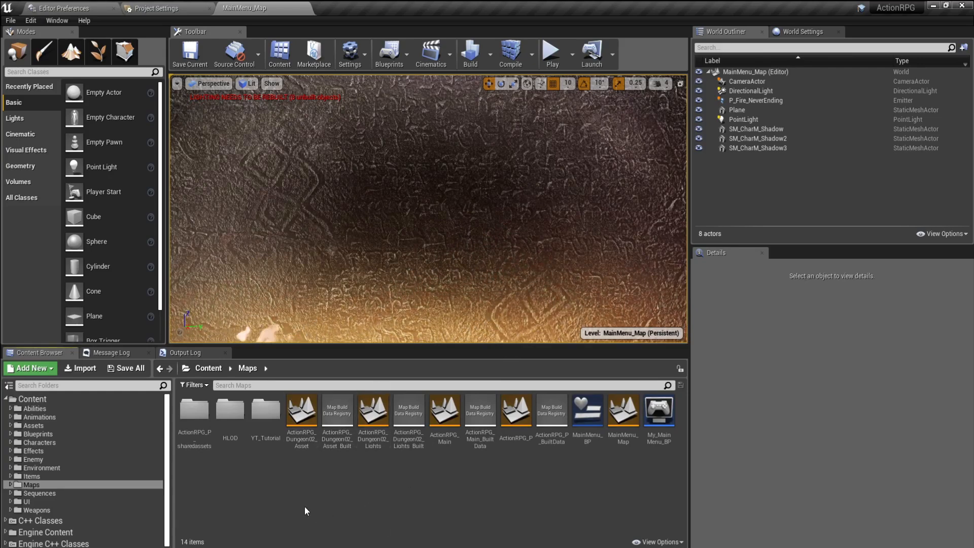
# Step: Create a new level named Tutorial_Main_Menu_Level in the Maps/YT_Tutorial folder and open it
pyautogui.click(275, 421)
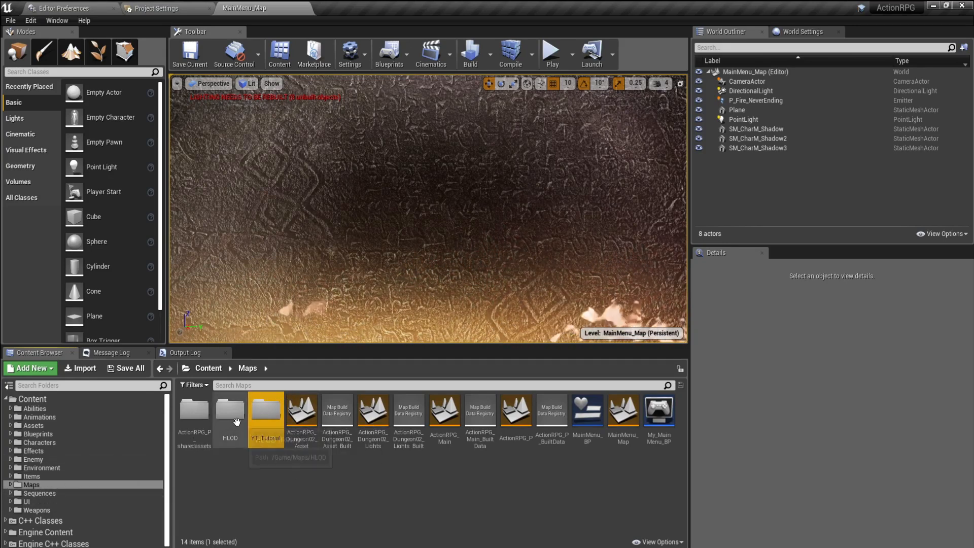
pyautogui.doubleClick(266, 414)
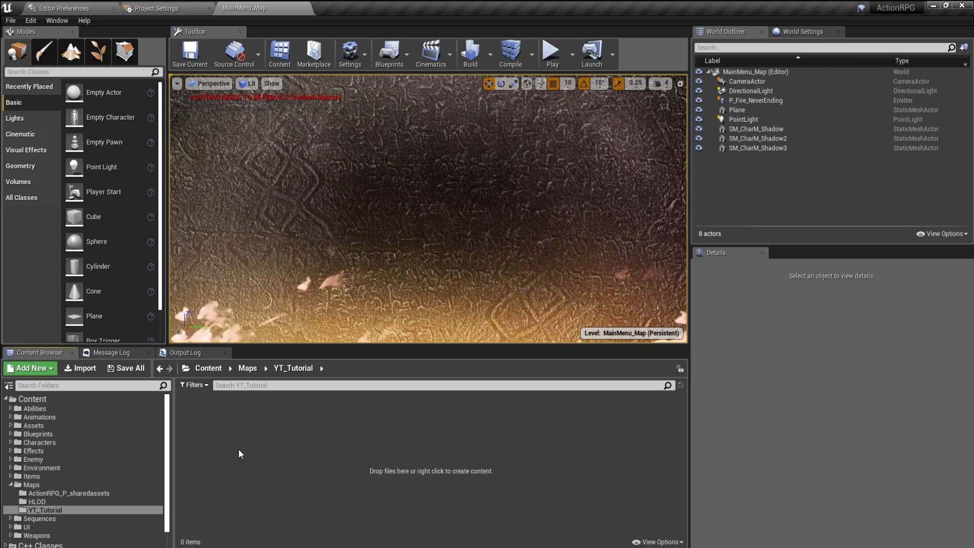
pyautogui.rightClick(254, 440)
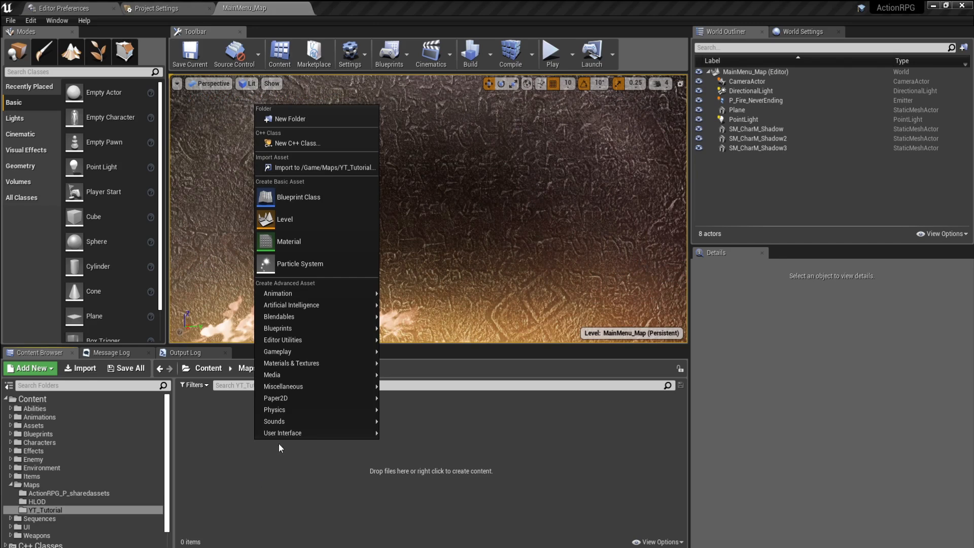
pyautogui.click(289, 219)
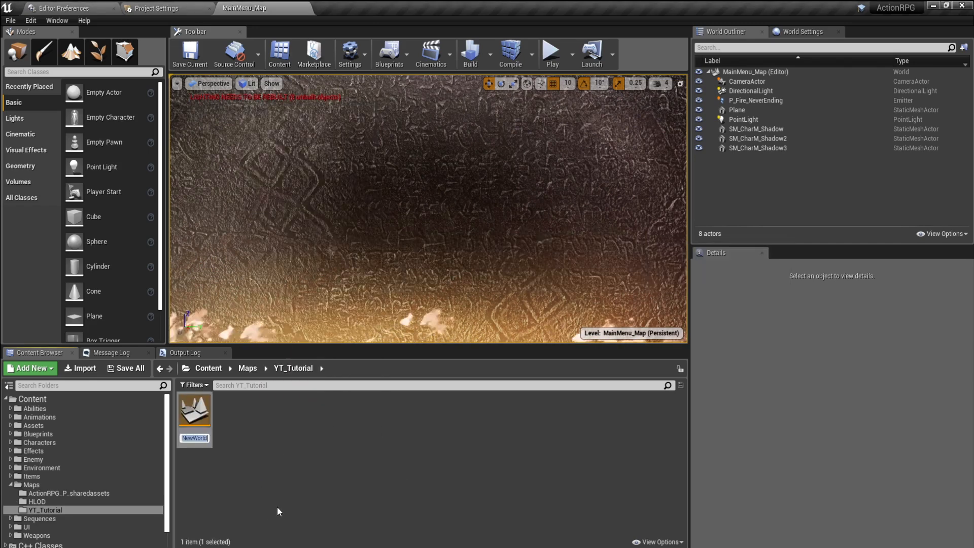
pyautogui.write('My_T')
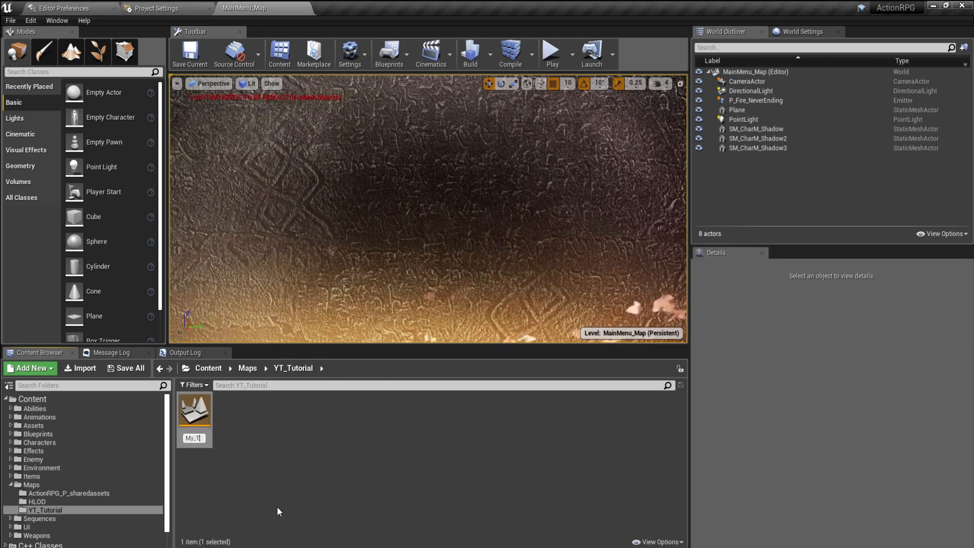
pyautogui.press('BackSpace')
pyautogui.press('BackSpace')
pyautogui.press('BackSpace')
pyautogui.write('Tutorial_Main_Menu_Level')
pyautogui.press('Return')
pyautogui.doubleClick(205, 417)
pyautogui.click(514, 378)
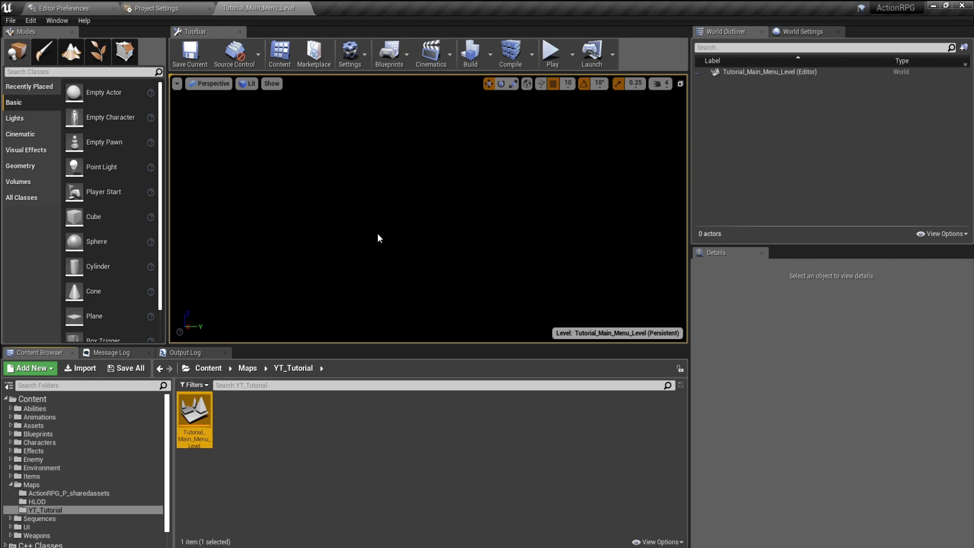
# Step: Find the Camera actor among the placeable classes and place one in the empty level
pyautogui.click(42, 72)
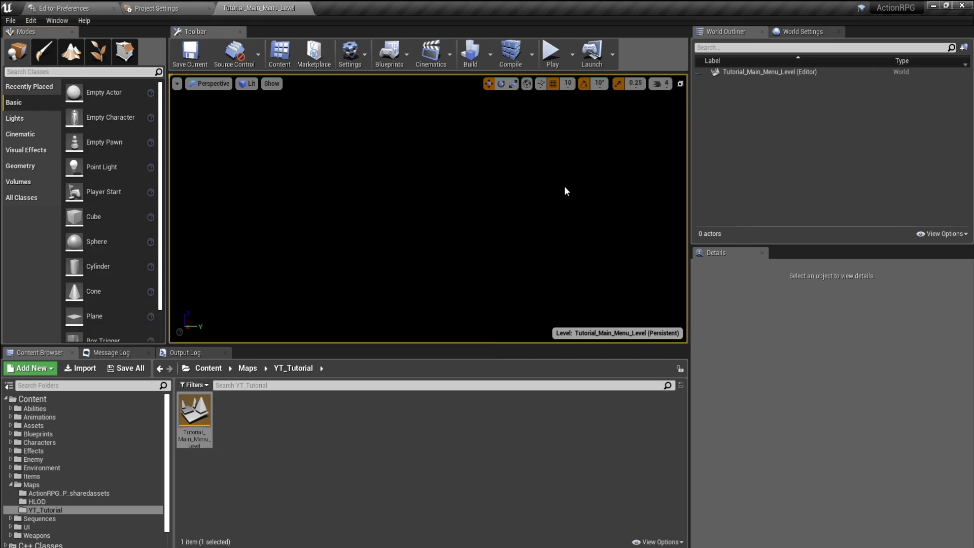
pyautogui.write('camera')
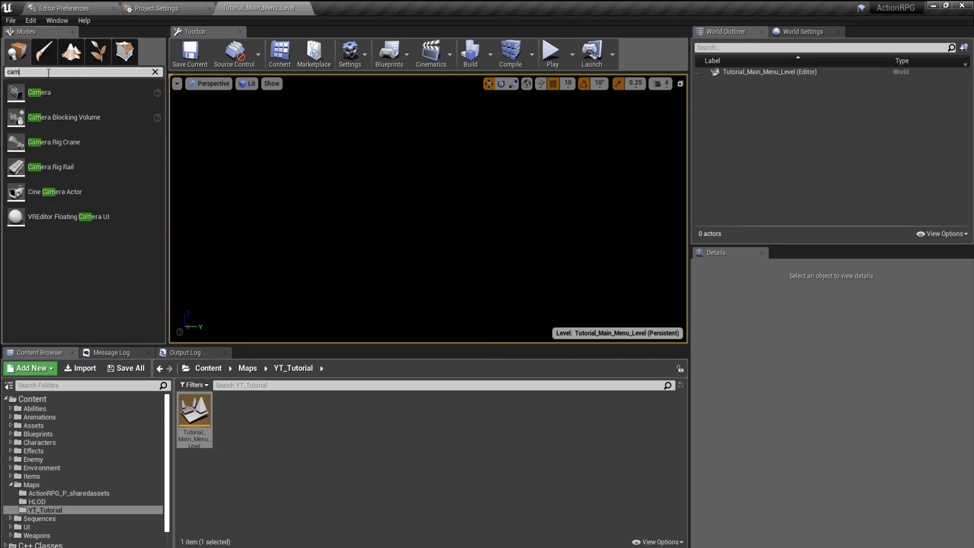
pyautogui.moveTo(50, 92); pyautogui.dragTo(404, 227)
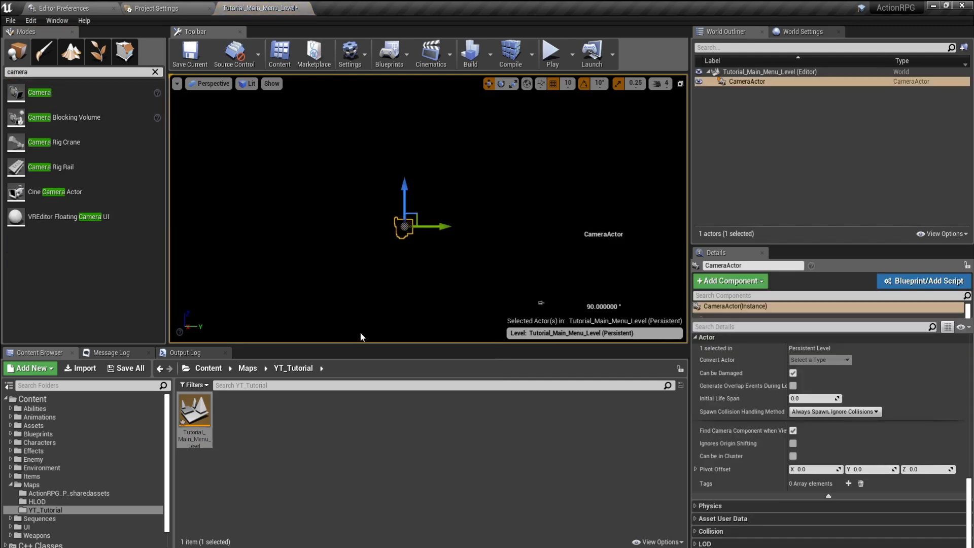
pyautogui.click(155, 71)
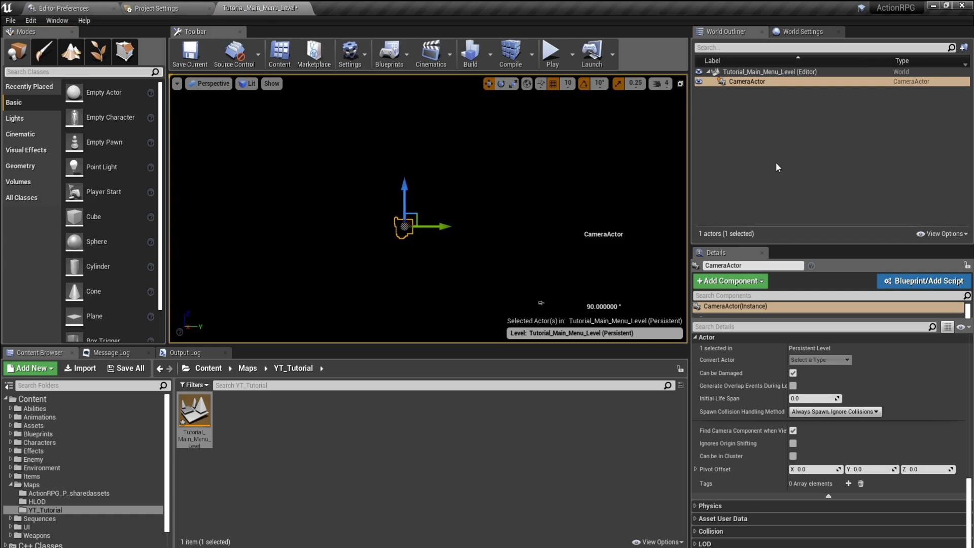
# Step: Set the camera actor's location to X 0, Y 0, Z 0 and save the level
pyautogui.scroll(5, 817, 367)
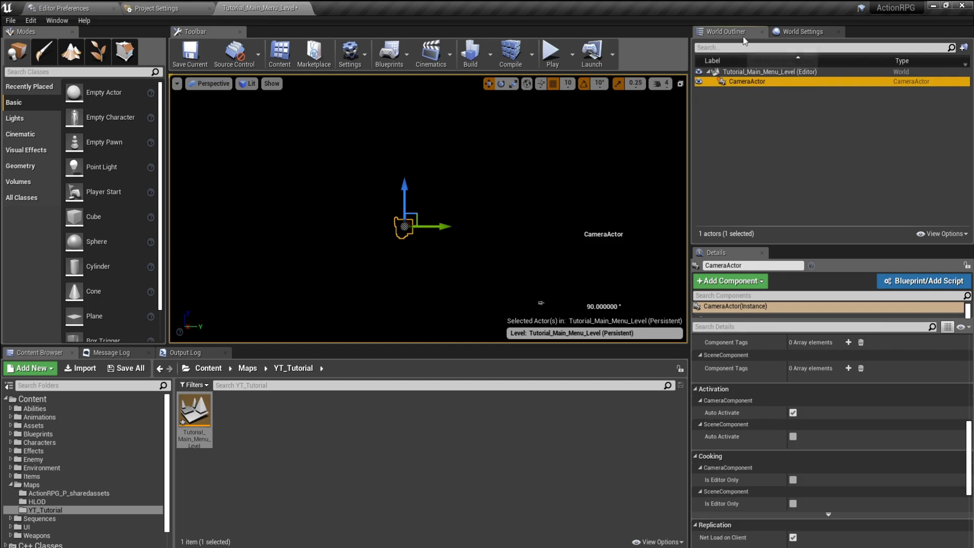
pyautogui.scroll(4, 794, 390)
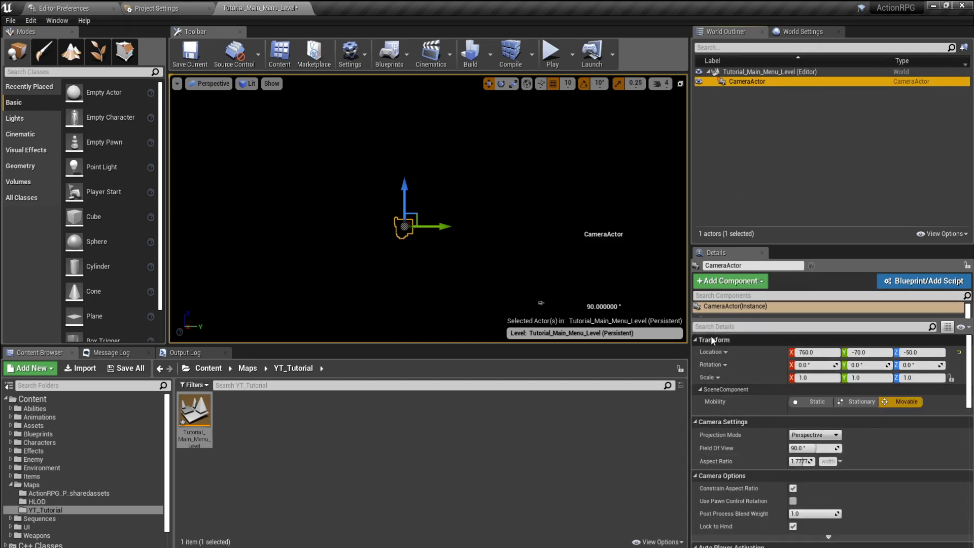
pyautogui.doubleClick(809, 351)
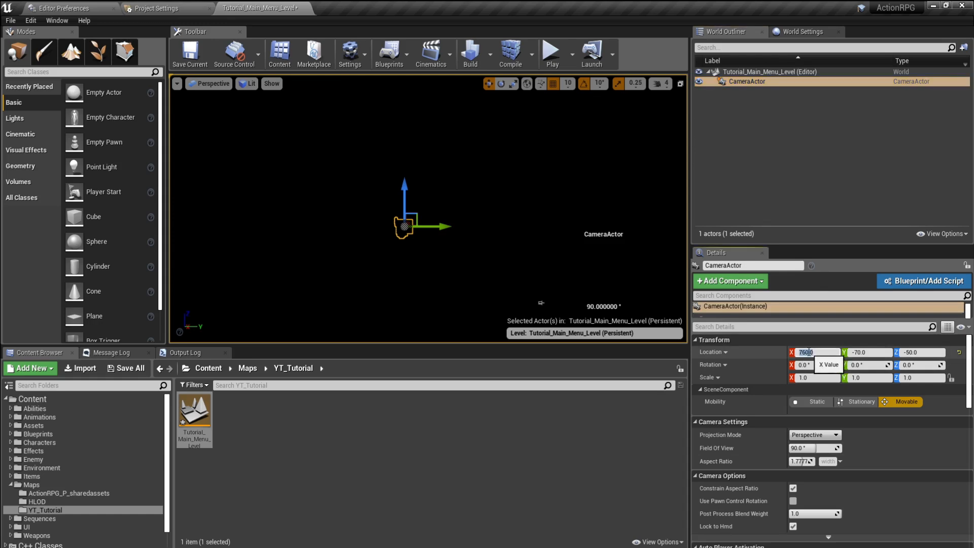
pyautogui.press('Tab')
pyautogui.write('0')
pyautogui.press('Tab')
pyautogui.press('Return')
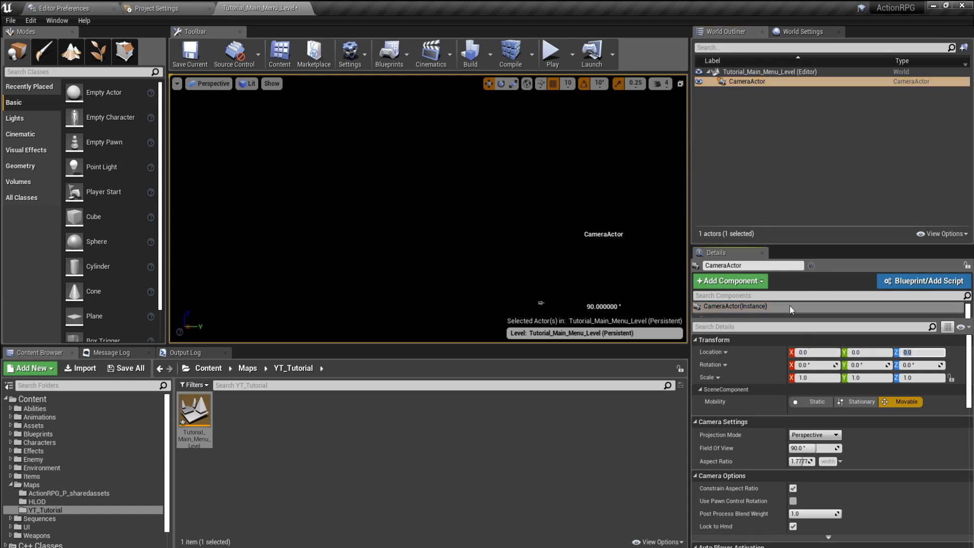
pyautogui.doubleClick(765, 83)
pyautogui.moveTo(303, 237); pyautogui.dragTo(330, 226, button='right')
pyautogui.hotkey('ctrl', 's')
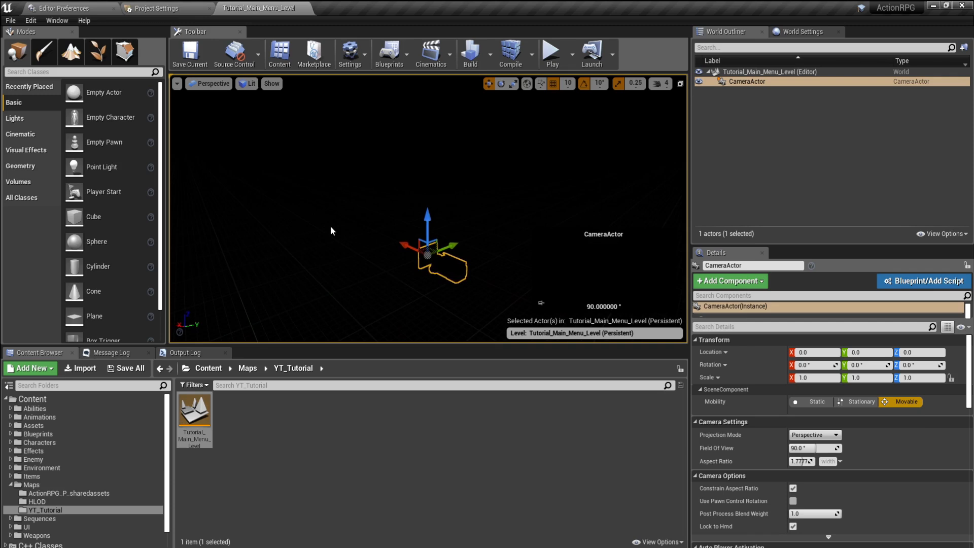
# Step: Place a directional light in the level and set its location to X 75, Y 330, Z 225
pyautogui.write('direc')
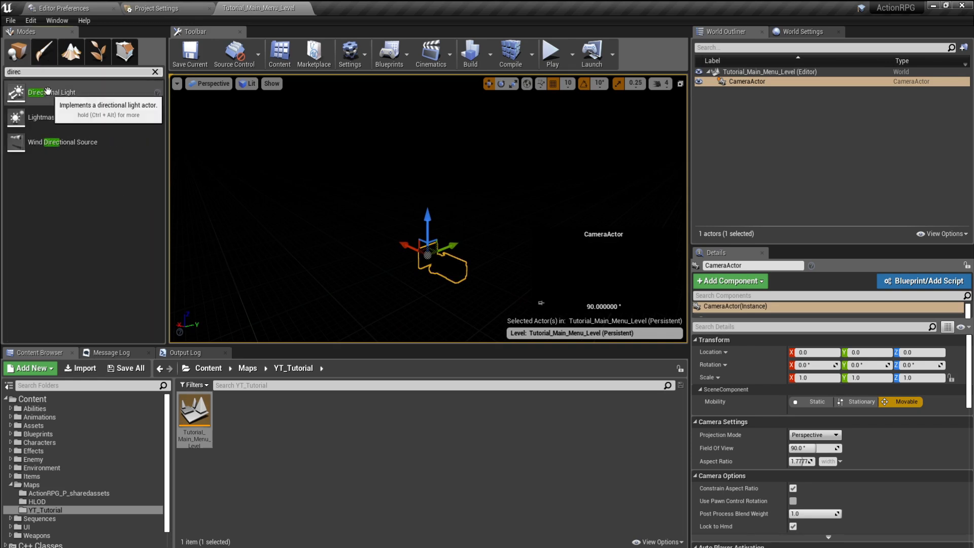
pyautogui.moveTo(51, 92); pyautogui.dragTo(459, 162)
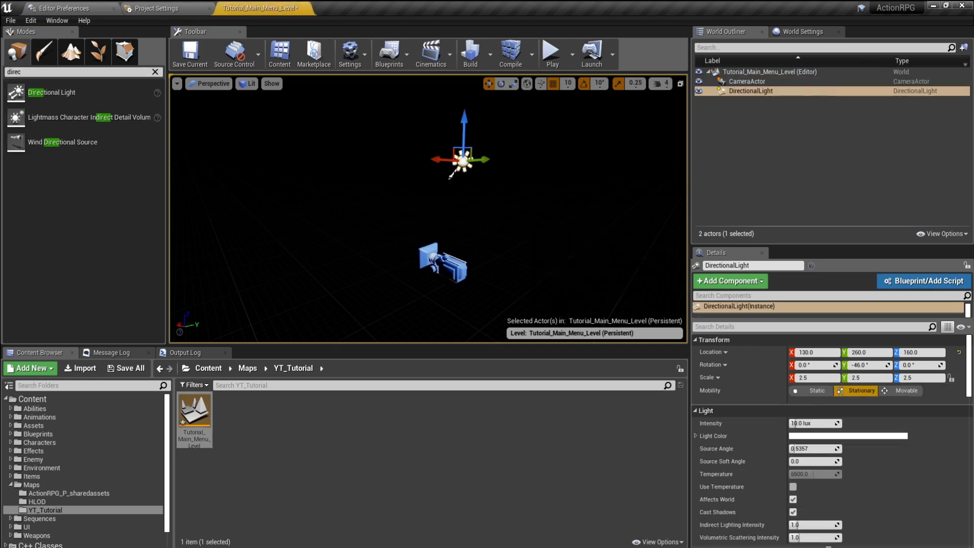
pyautogui.click(817, 352)
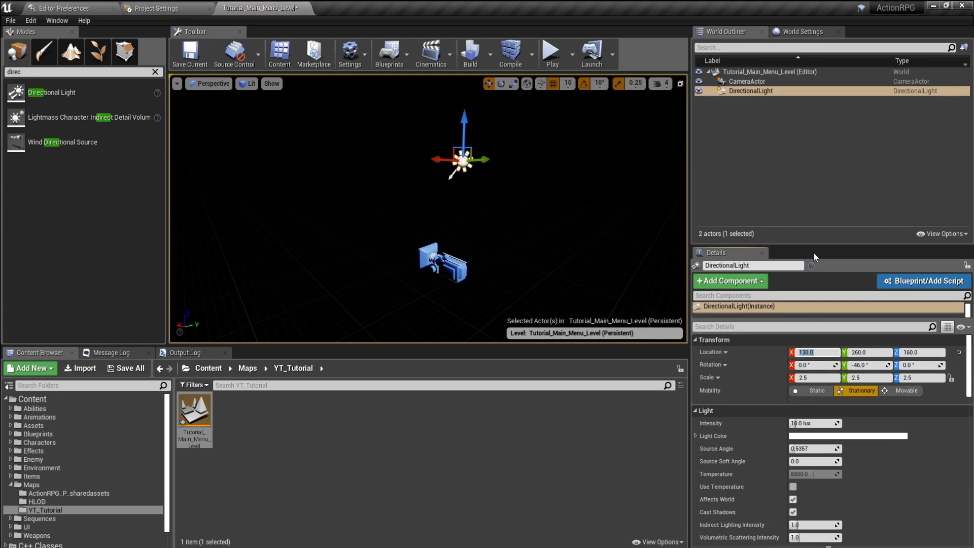
pyautogui.write('75')
pyautogui.press('Tab')
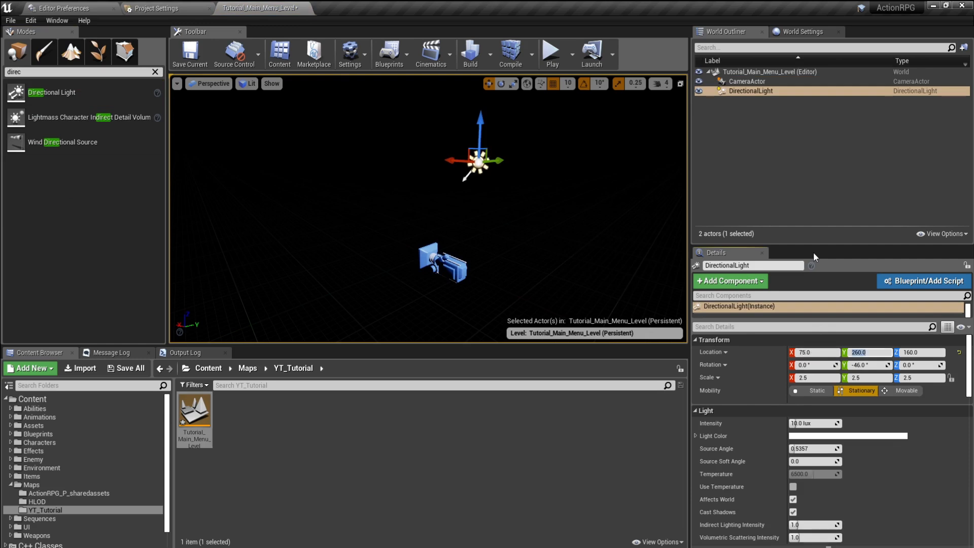
pyautogui.write('330')
pyautogui.press('Tab')
pyautogui.write('225')
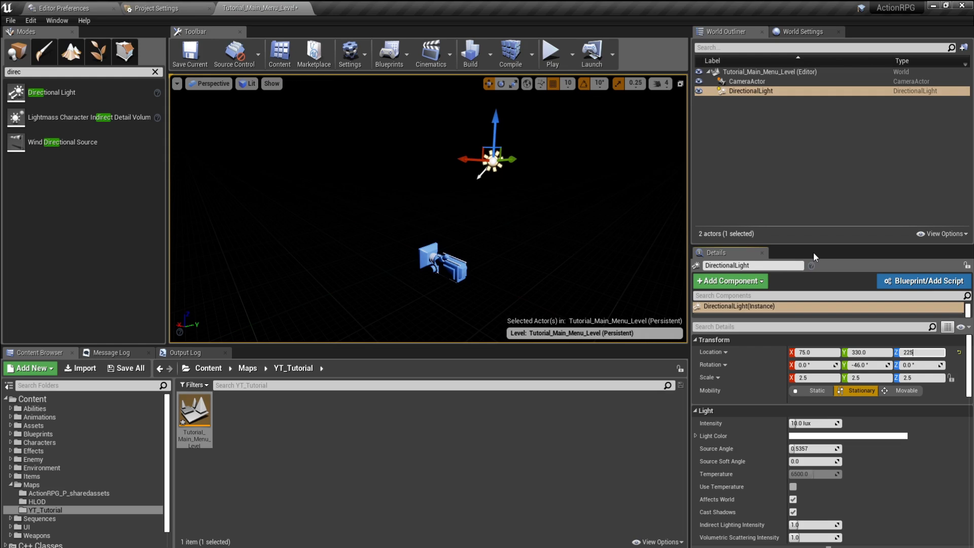
pyautogui.press('Return')
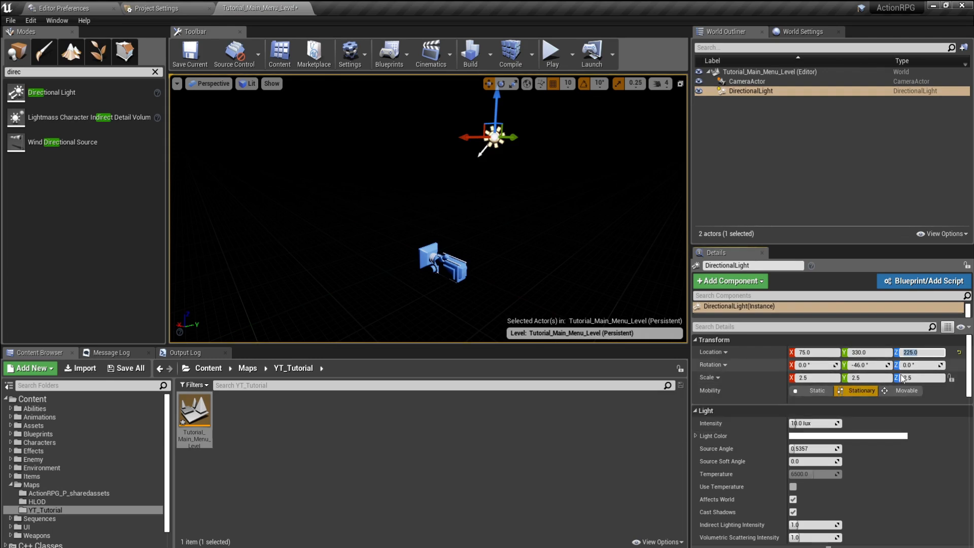
# Step: Set the directional light's intensity to 30 lux and save the level
pyautogui.click(807, 424)
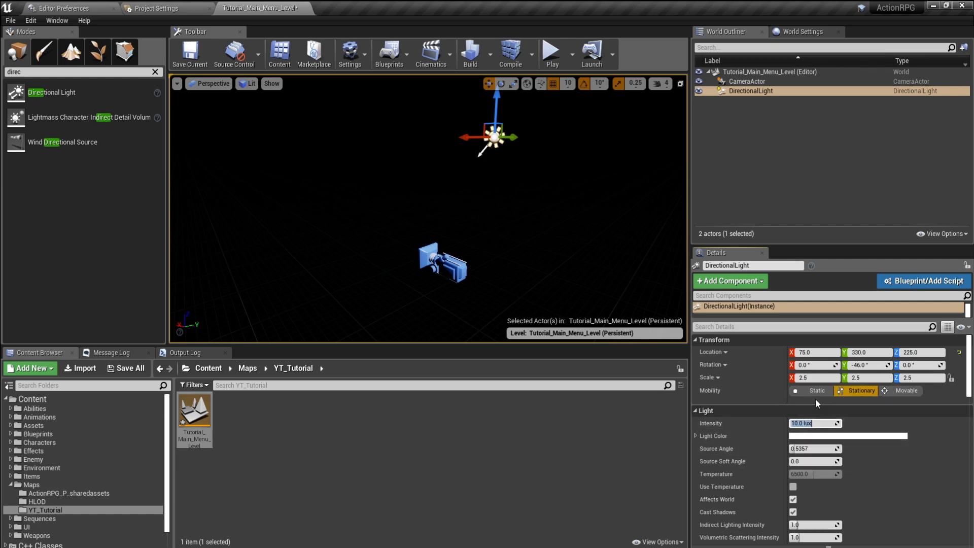
pyautogui.write('0')
pyautogui.press('Return')
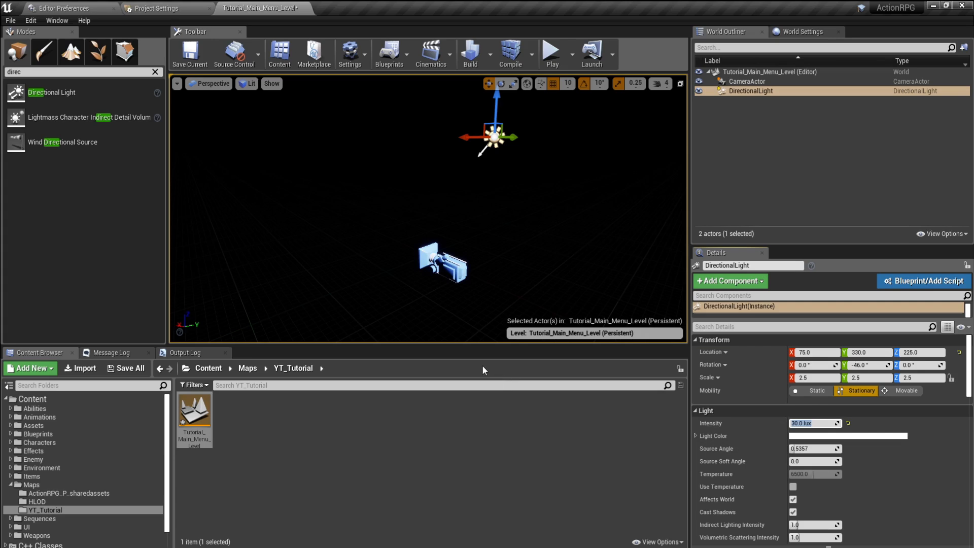
pyautogui.click(194, 68)
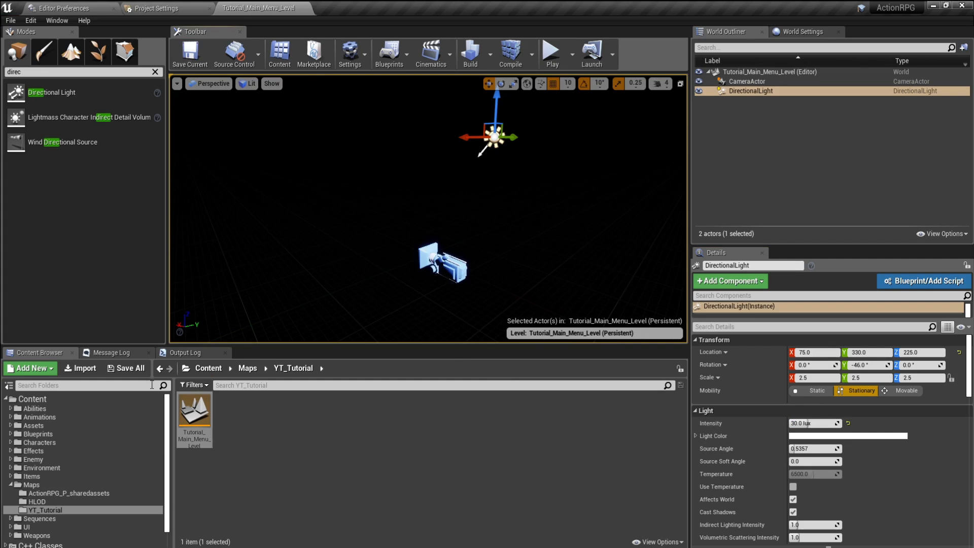
# Step: Open the project's root Content folder in the content browser
pyautogui.click(31, 399)
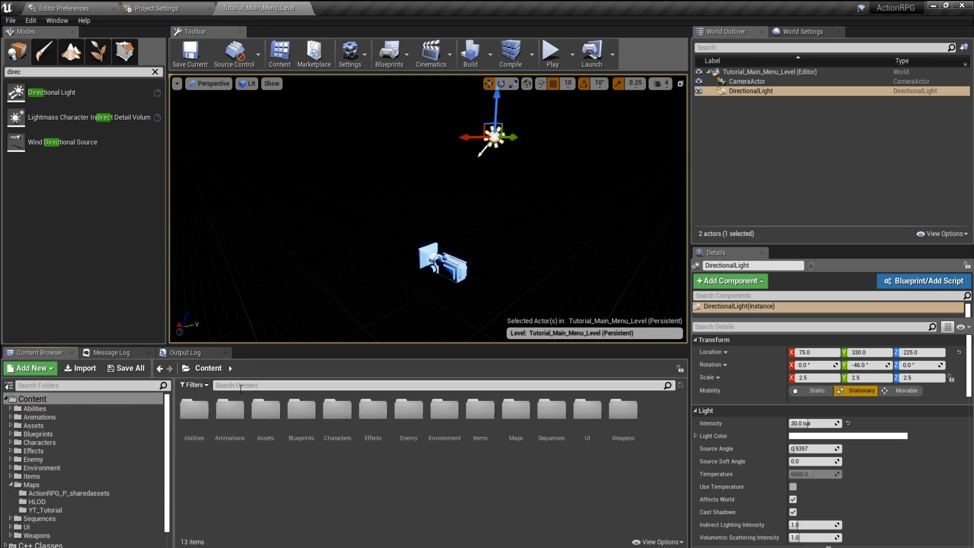
# Step: Find and launch the ZoomIt64.exe screen annotation tool
pyautogui.press('super')
pyautogui.write('b')
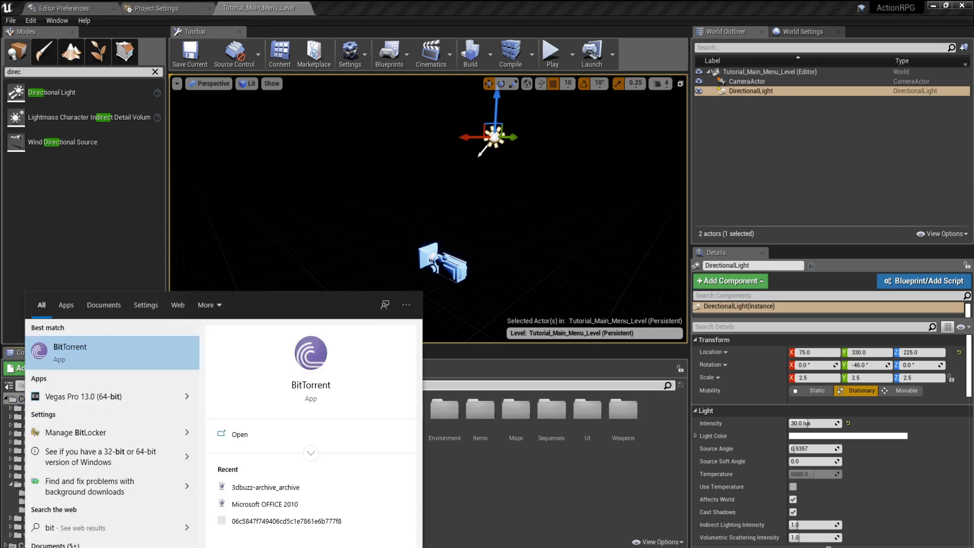
pyautogui.press('BackSpace')
pyautogui.write('zoom')
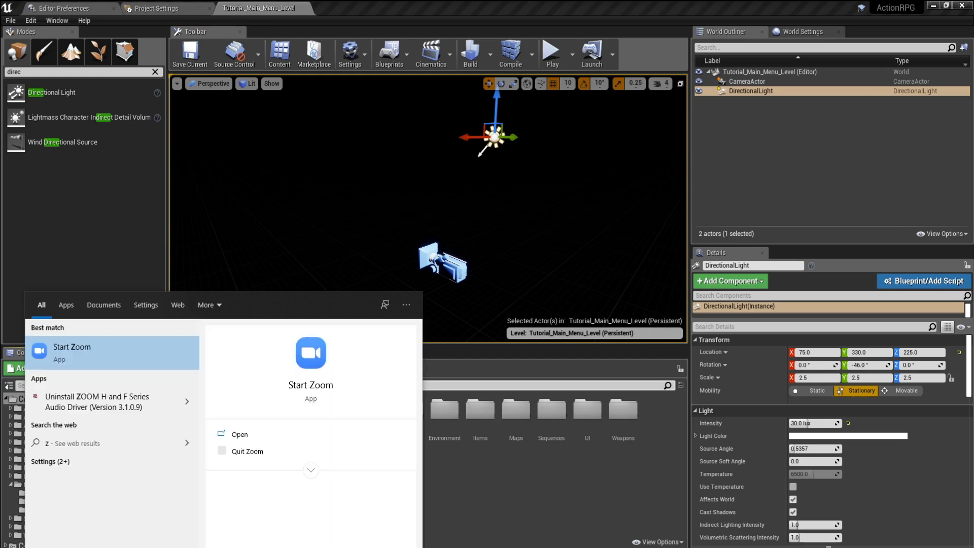
pyautogui.write('it')
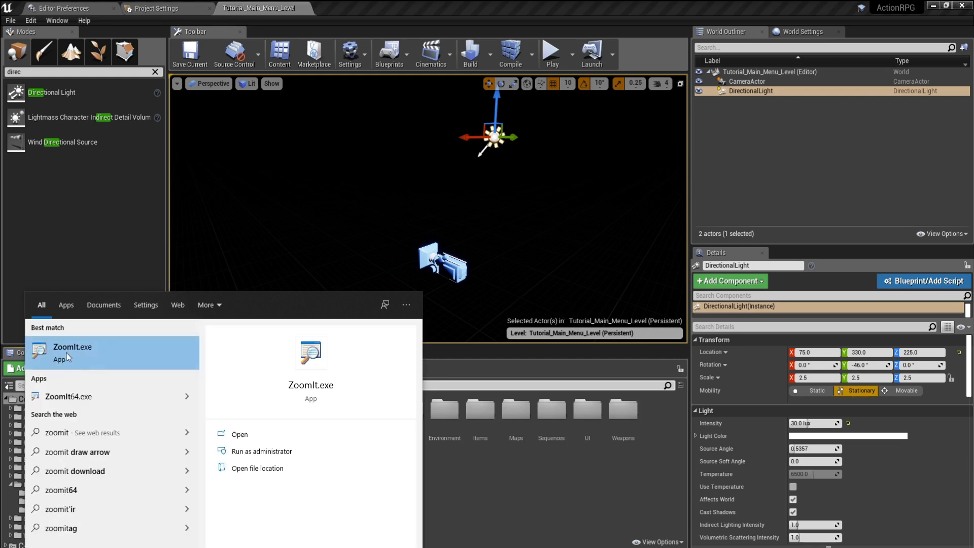
pyautogui.click(64, 401)
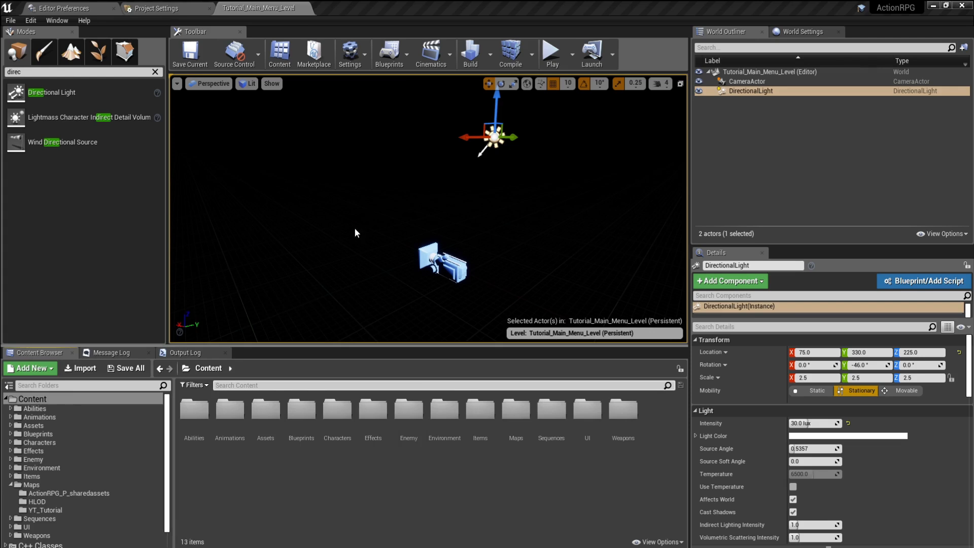
# Step: Mark the root Content folder with ZoomIt's red pen and clear the drawing
pyautogui.moveTo(433, 257); pyautogui.dragTo(409, 221)
pyautogui.press('Escape')
pyautogui.hotkey('ctrl', '2')
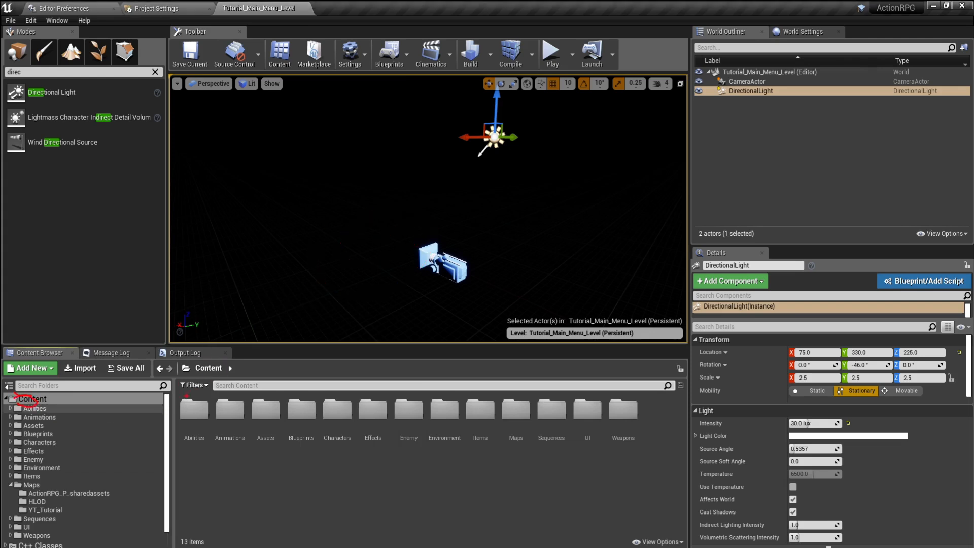
pyautogui.press('Escape')
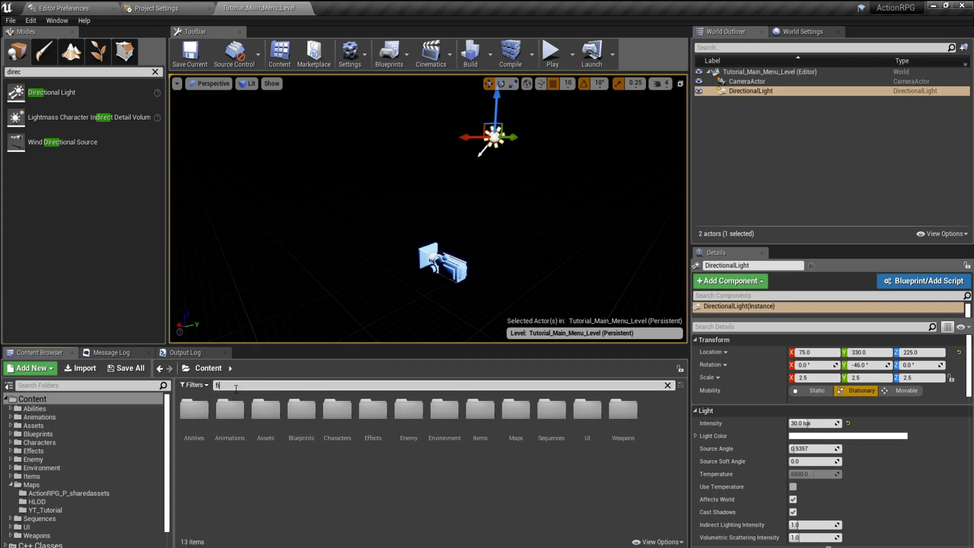
# Step: Search the project content for "fire never", place the P_Fire_NeverEnding particle emitter in the level, and clear the search
pyautogui.write('never')
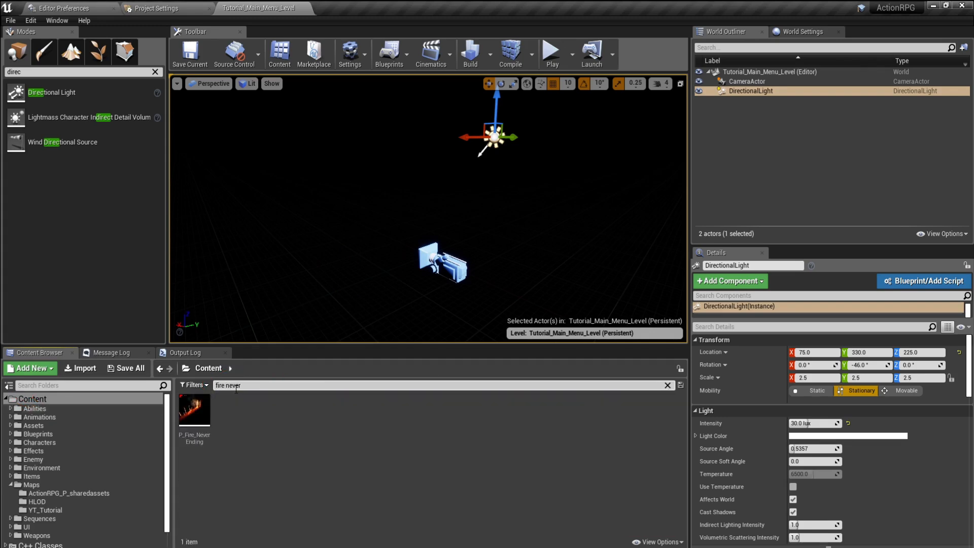
pyautogui.moveTo(195, 410); pyautogui.dragTo(326, 264)
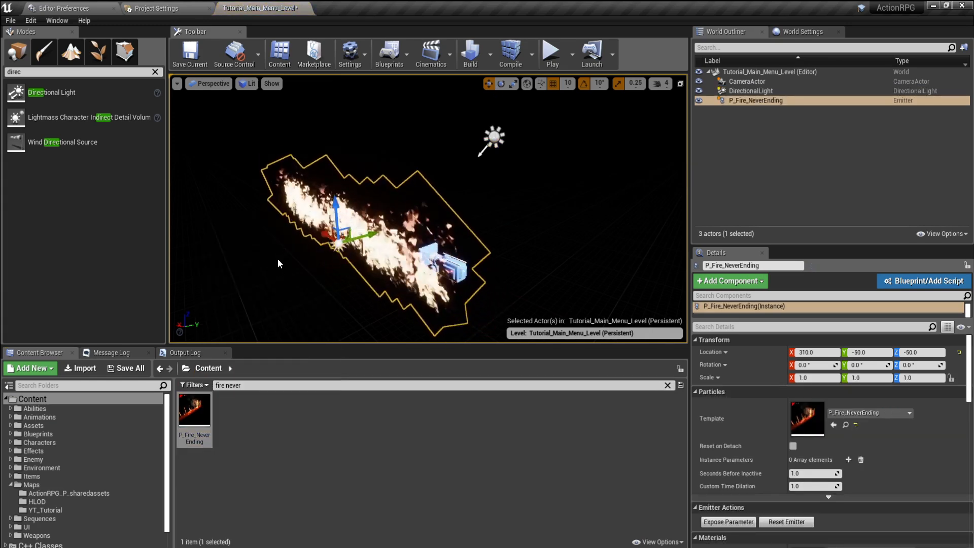
pyautogui.click(668, 385)
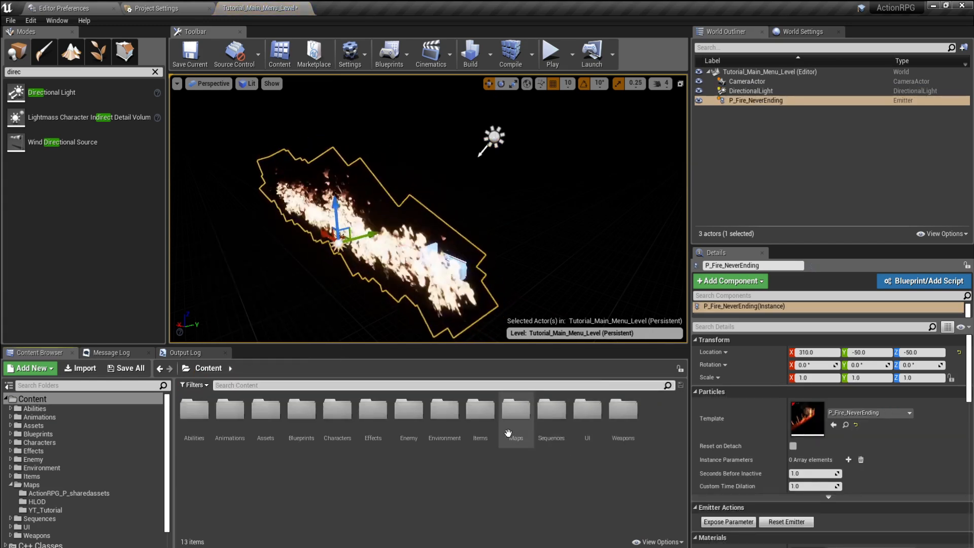
# Step: Set the fire emitter's location to X 257, Y -28 and Z -260
pyautogui.click(816, 352)
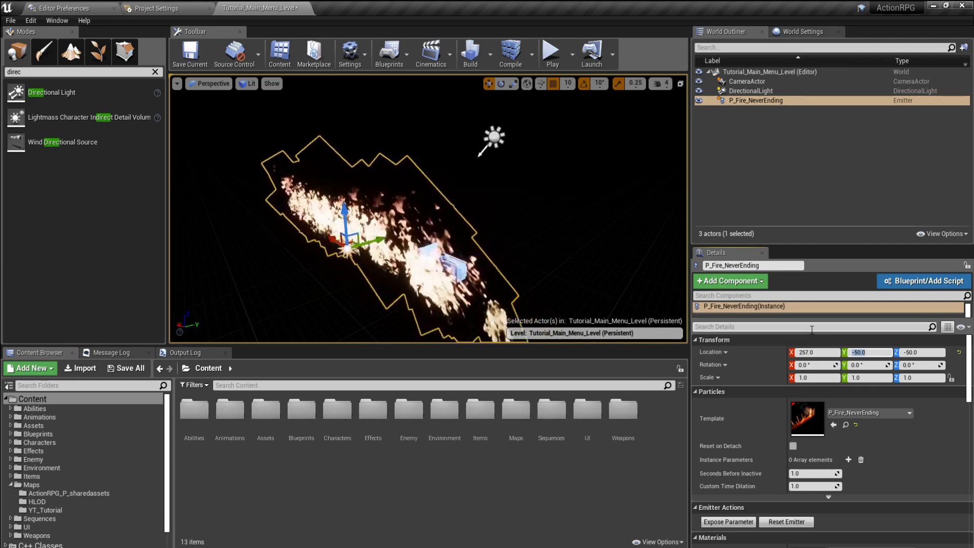
pyautogui.write('8')
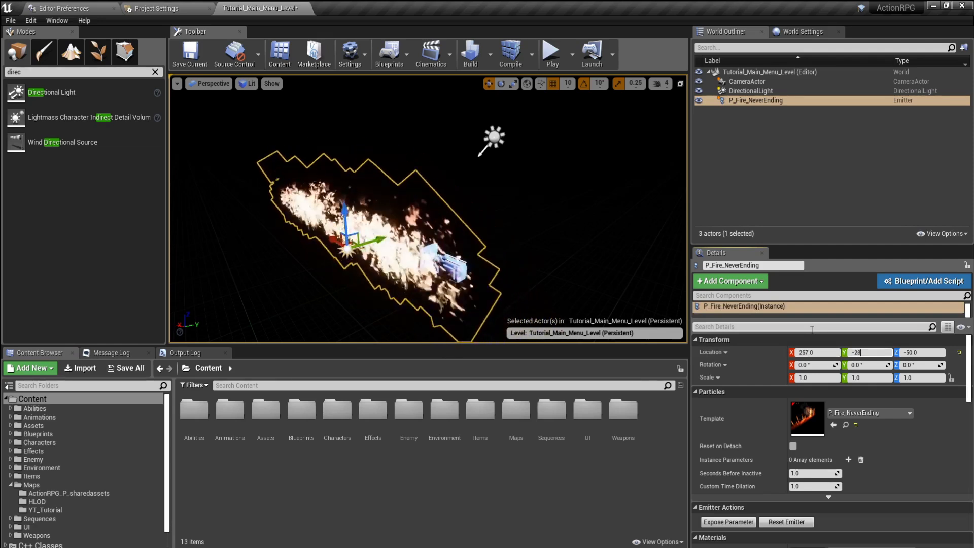
pyautogui.write('-')
pyautogui.moveTo(609, 325); pyautogui.dragTo(609, 331, button='right')
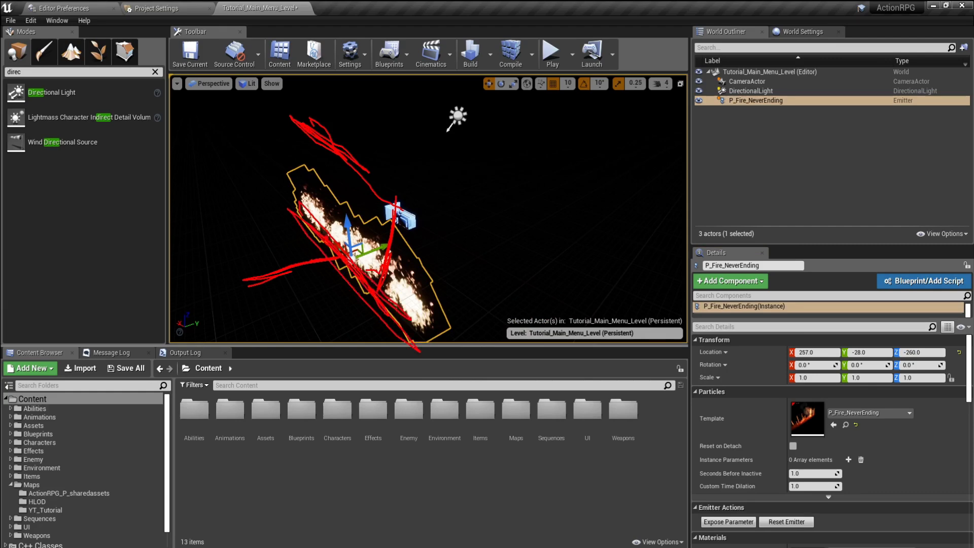
# Step: Set the fire emitter's Z rotation to 90°
pyautogui.click(803, 366)
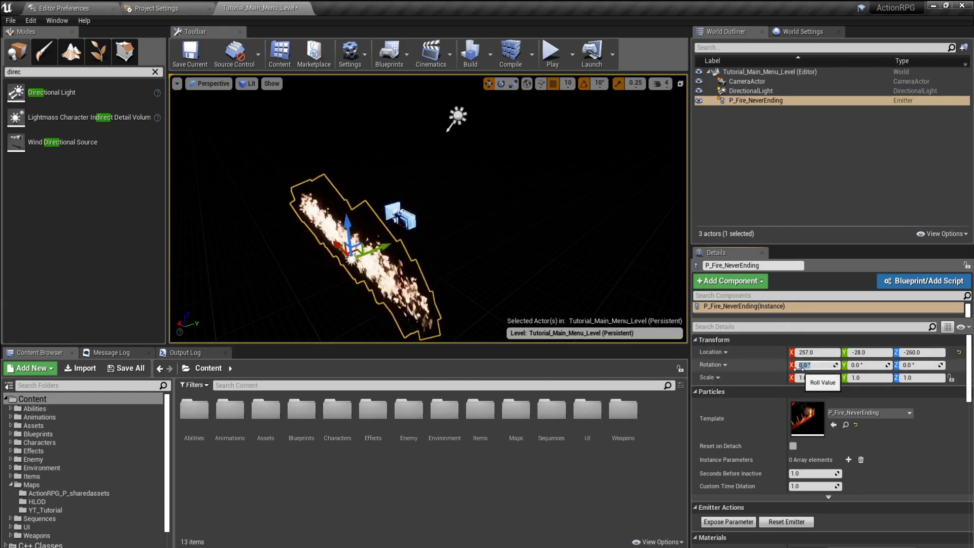
pyautogui.click(908, 365)
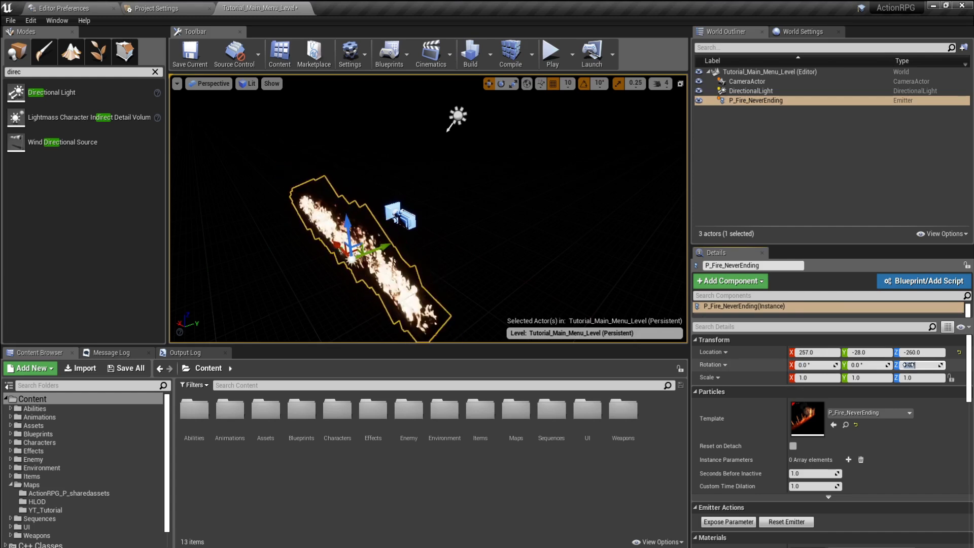
pyautogui.write('90')
pyautogui.press('Return')
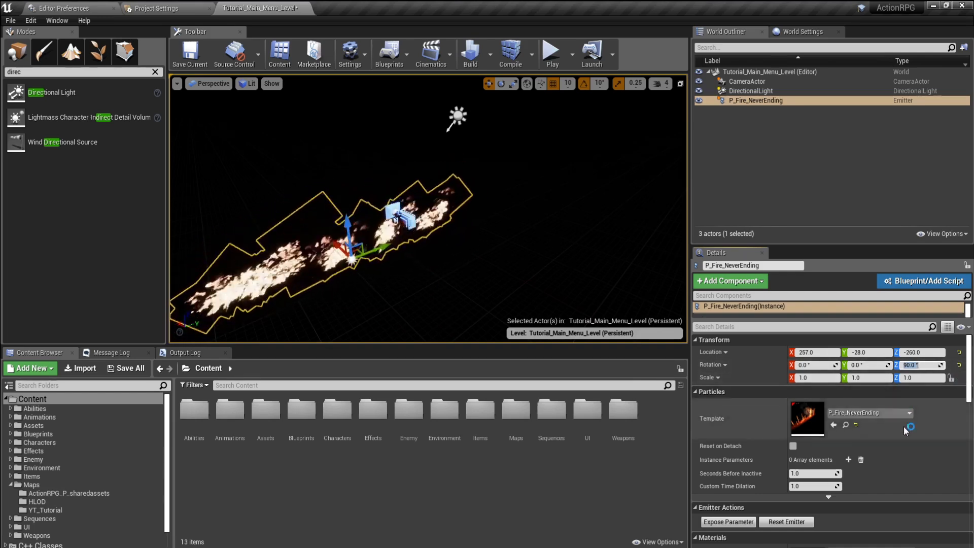
# Step: Set the fire emitter's Custom Time Dilation to 0.5
pyautogui.scroll(-1, 900, 412)
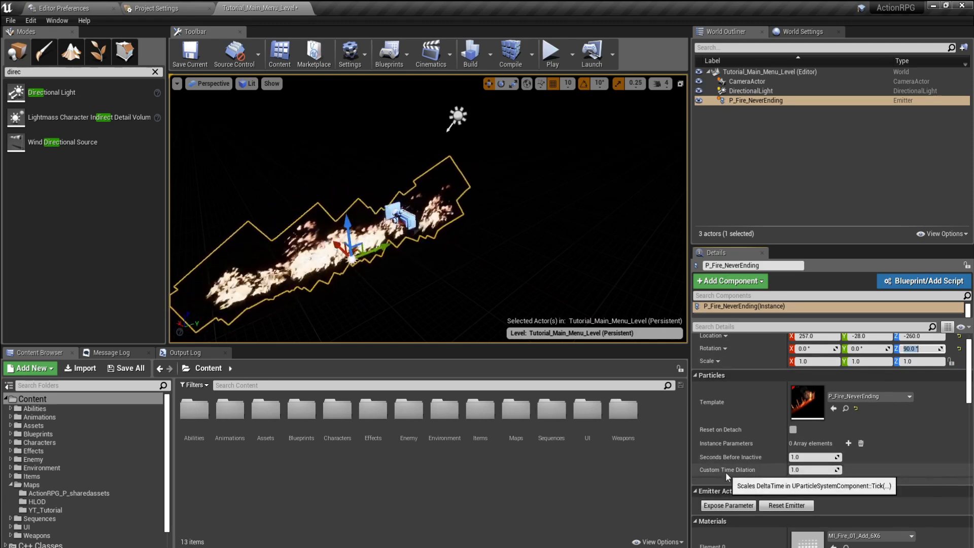
pyautogui.click(815, 469)
pyautogui.moveTo(558, 228); pyautogui.dragTo(485, 262, button='right')
pyautogui.click(813, 469)
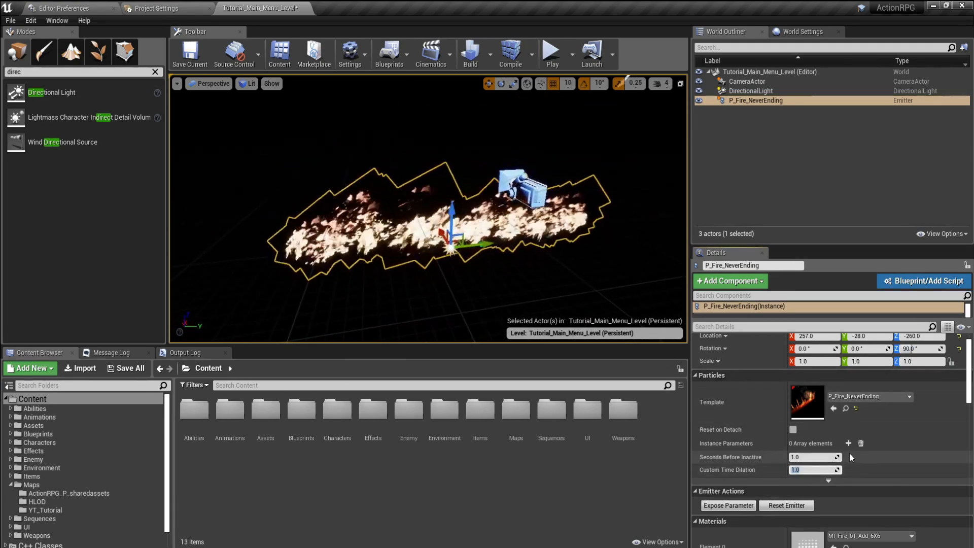
pyautogui.write('0.5')
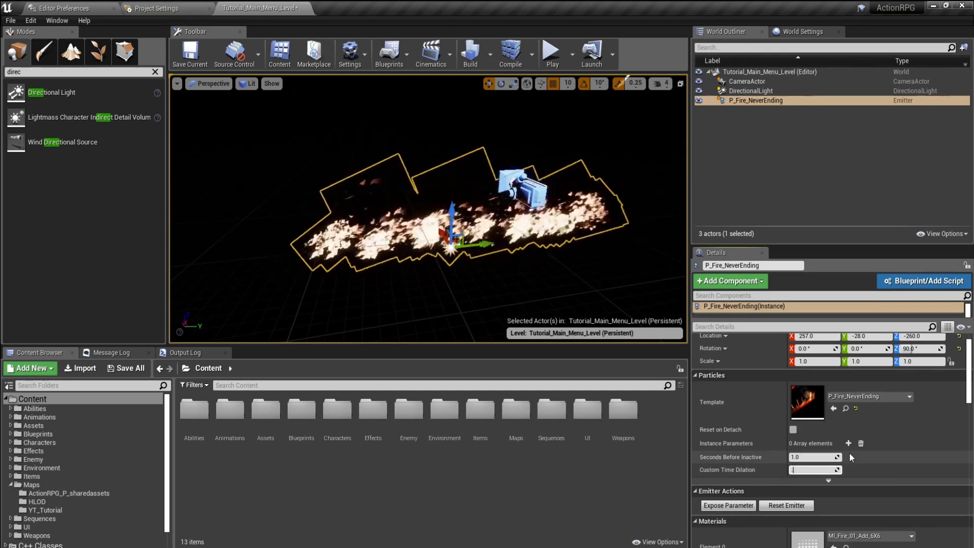
pyautogui.press('Return')
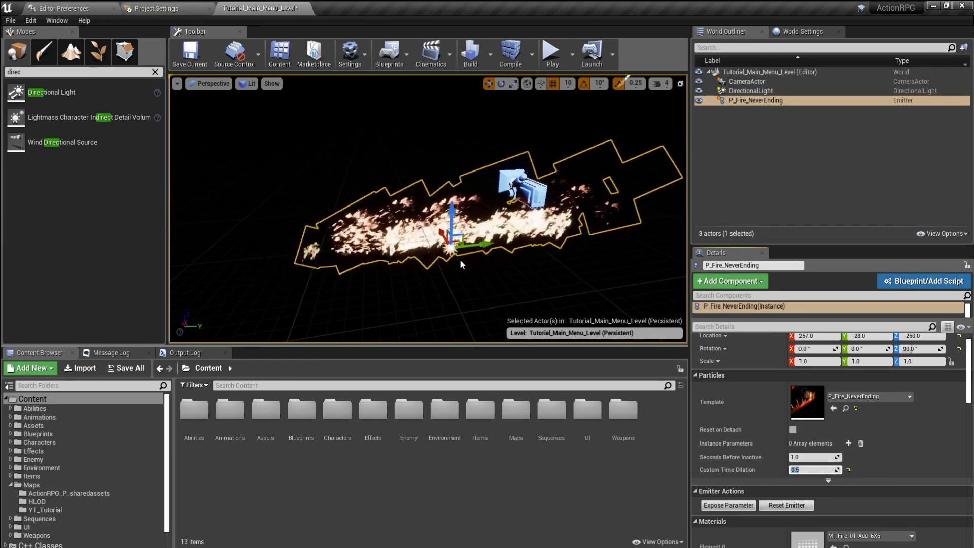
# Step: Try a Custom Time Dilation of 1.0 on the fire emitter for comparison and restore it to 0.5
pyautogui.click(807, 469)
pyautogui.write('1')
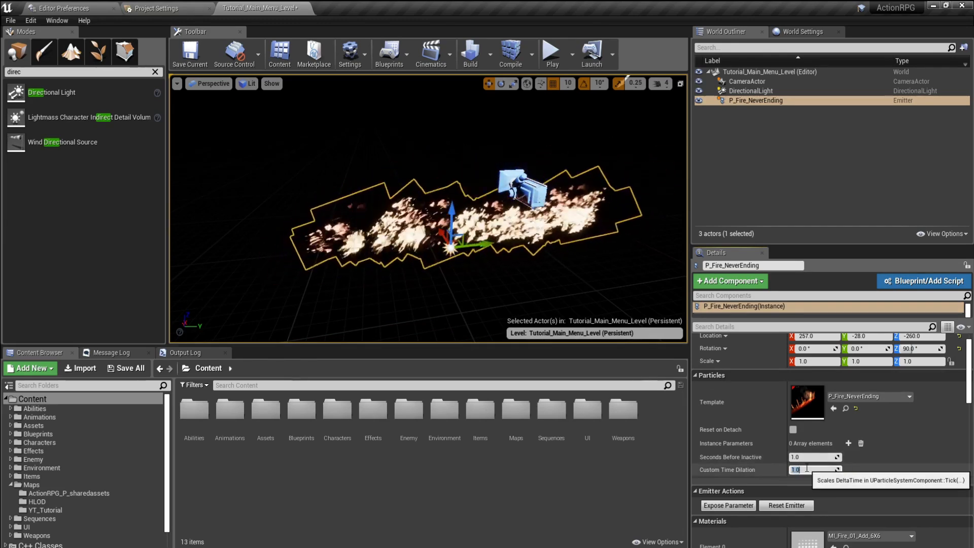
pyautogui.press('Return')
pyautogui.write('0.5')
pyautogui.press('Return')
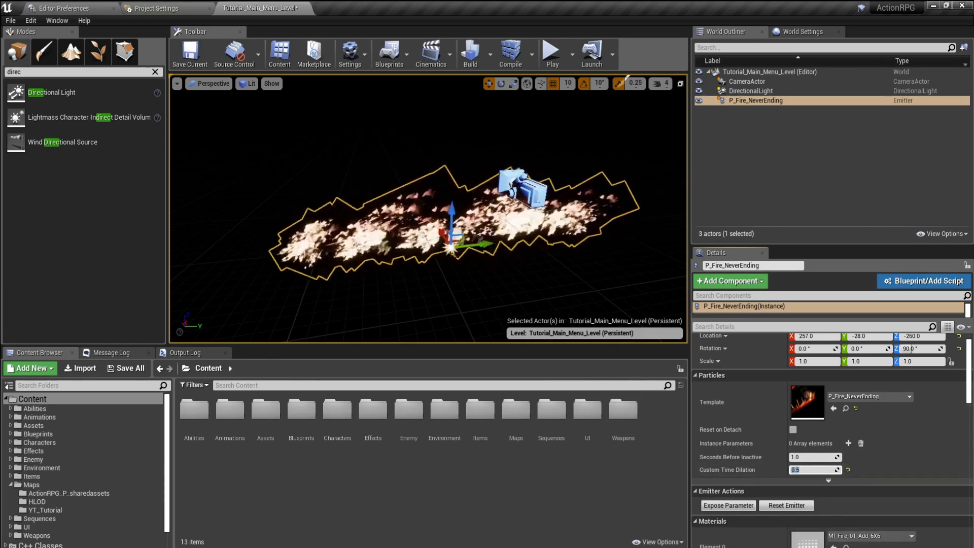
# Step: Save the level, and find the Plane actor and place it in the scene above the fire
pyautogui.click(192, 53)
pyautogui.moveTo(423, 242); pyautogui.dragTo(457, 236, button='right')
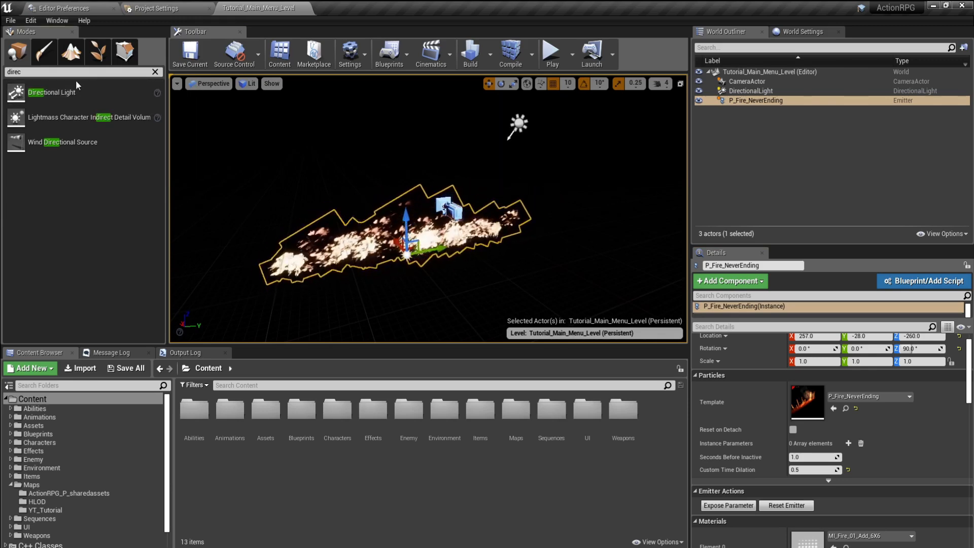
pyautogui.click(155, 72)
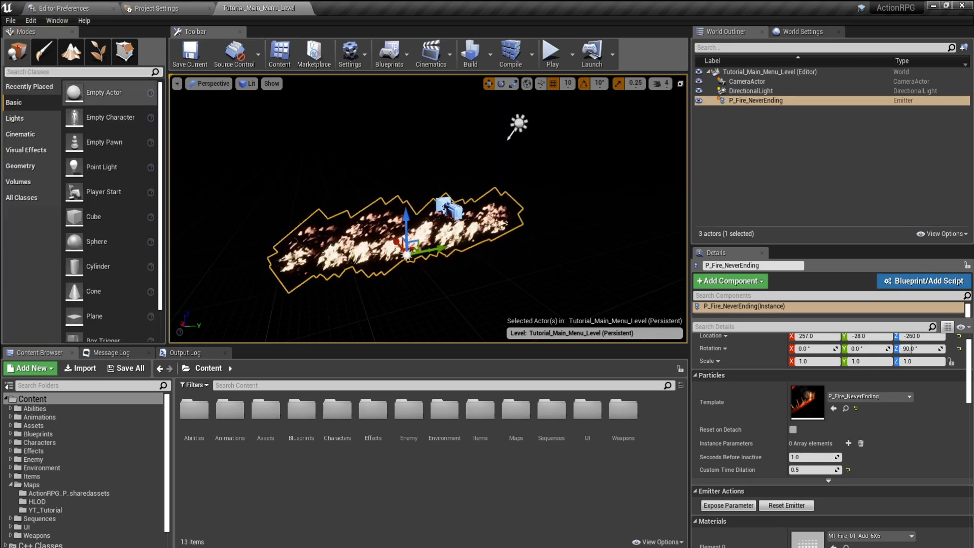
pyautogui.click(59, 71)
pyautogui.write('plane')
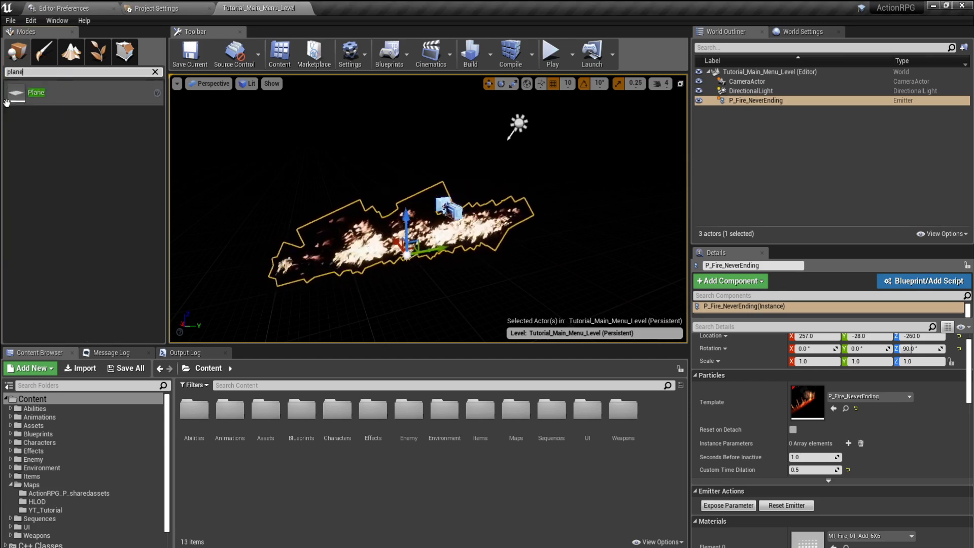
pyautogui.moveTo(34, 92); pyautogui.dragTo(373, 163)
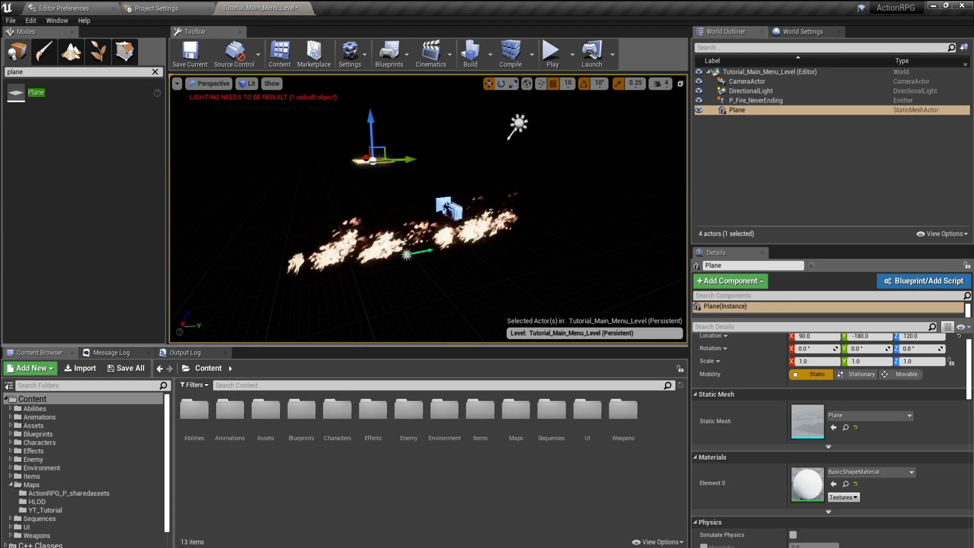
pyautogui.click(156, 71)
# Step: Set the plane's location to X 305, Y 0 and Z 15
pyautogui.click(751, 111)
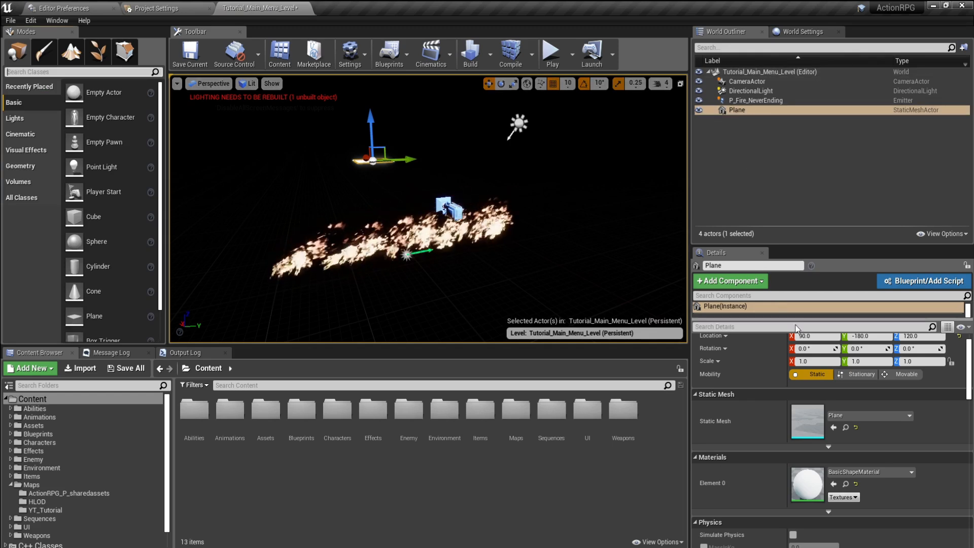
pyautogui.scroll(1, 810, 439)
pyautogui.click(816, 352)
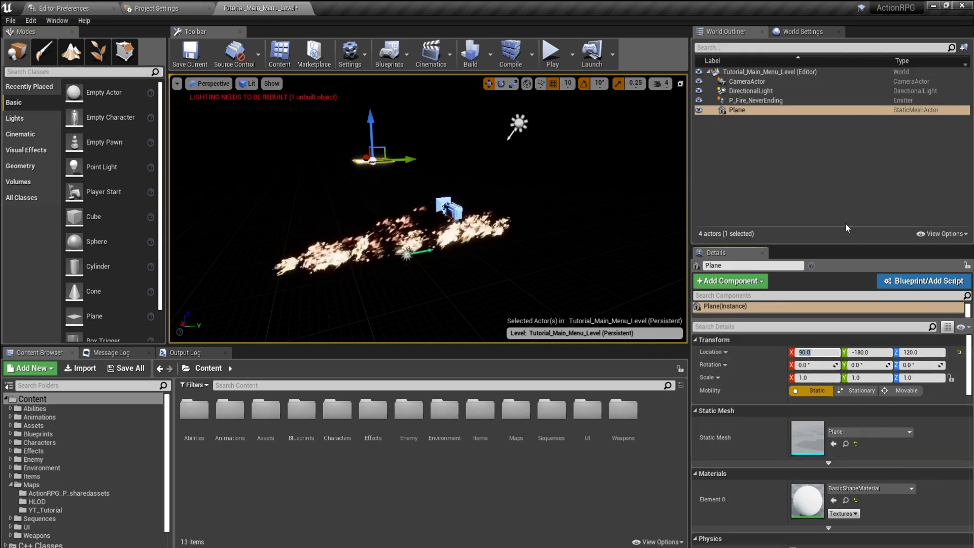
pyautogui.write('305')
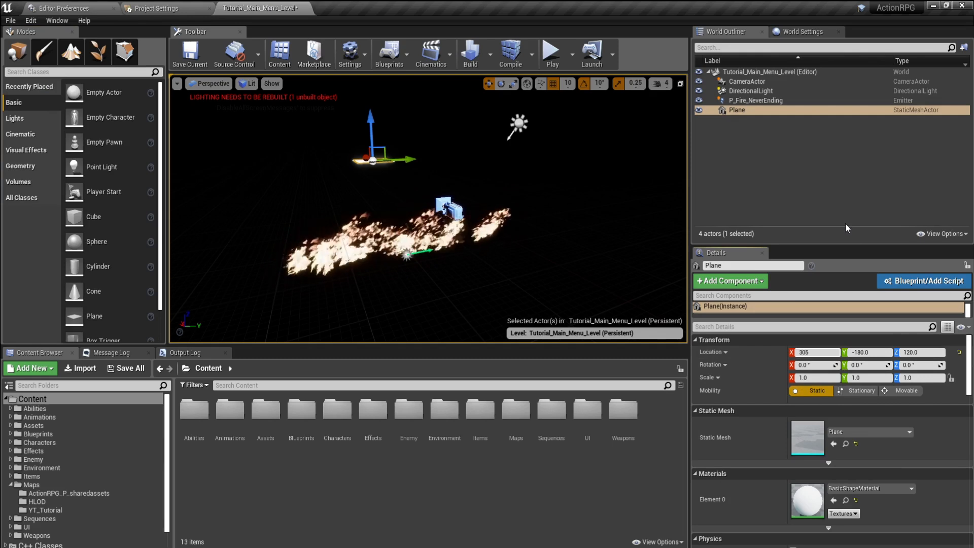
pyautogui.press('Tab')
pyautogui.write('0')
pyautogui.press('Tab')
pyautogui.write('15')
pyautogui.press('Tab')
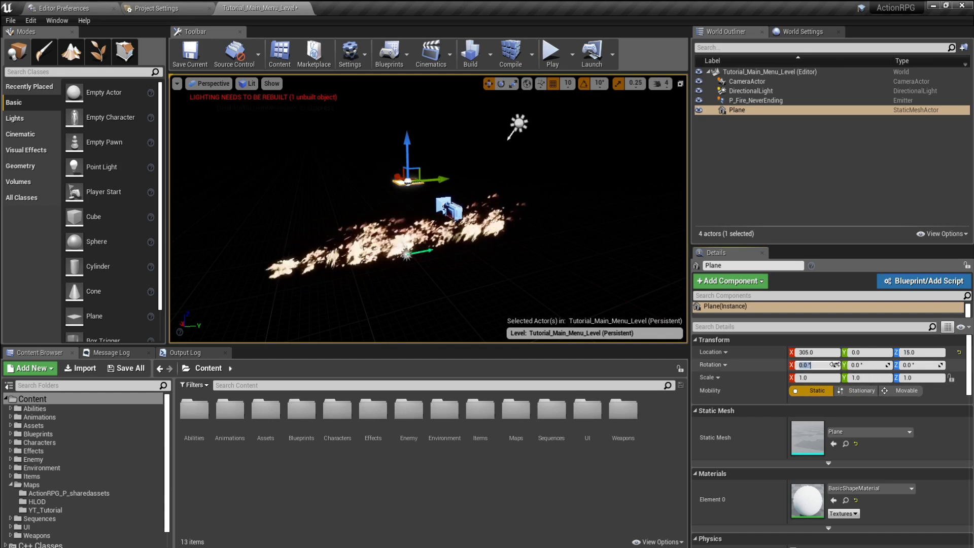
# Step: Set the plane's X and Z rotation to 90° and its scale to X 10, Y 5 and Z 1.25
pyautogui.write('90')
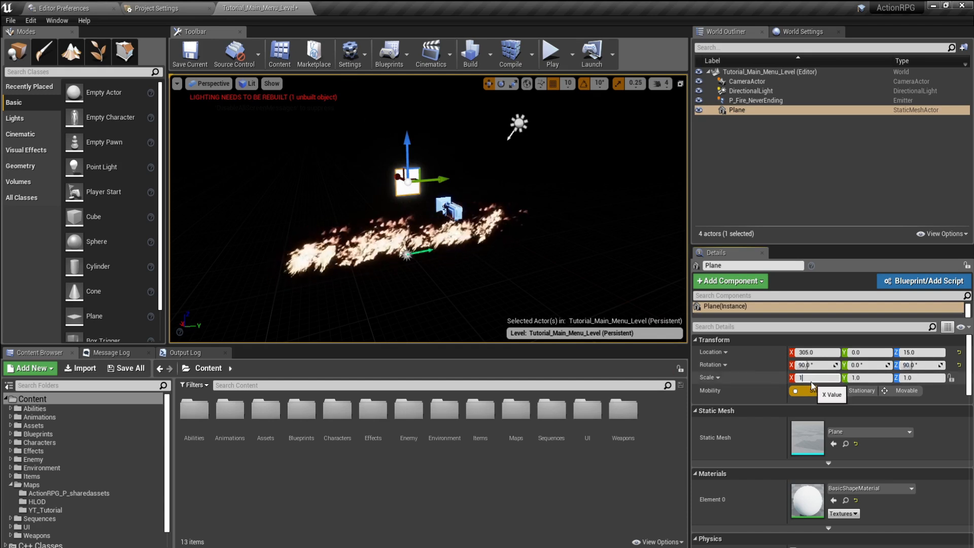
pyautogui.click(811, 378)
pyautogui.write('10')
pyautogui.press('Tab')
pyautogui.write('5')
pyautogui.press('Tab')
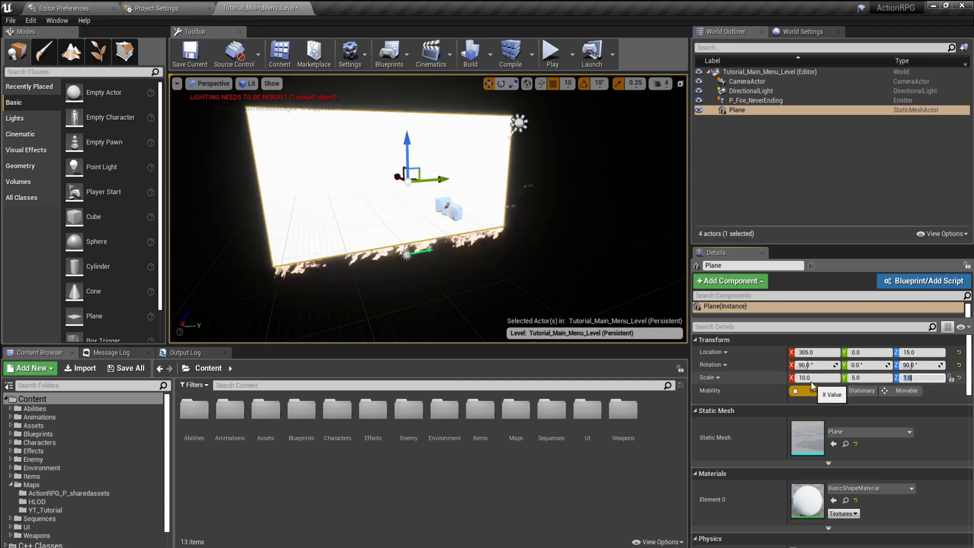
pyautogui.write('1.25')
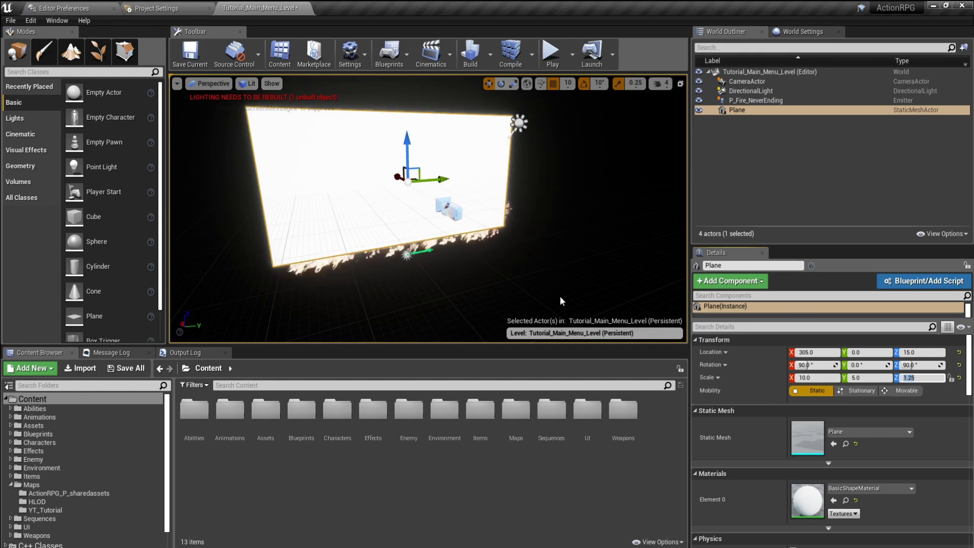
# Step: Assign the M_UI_IntroBG02 material to the plane's Element 0, save the level, and clear the selection
pyautogui.scroll(-1, 784, 469)
pyautogui.scroll(-2, 784, 469)
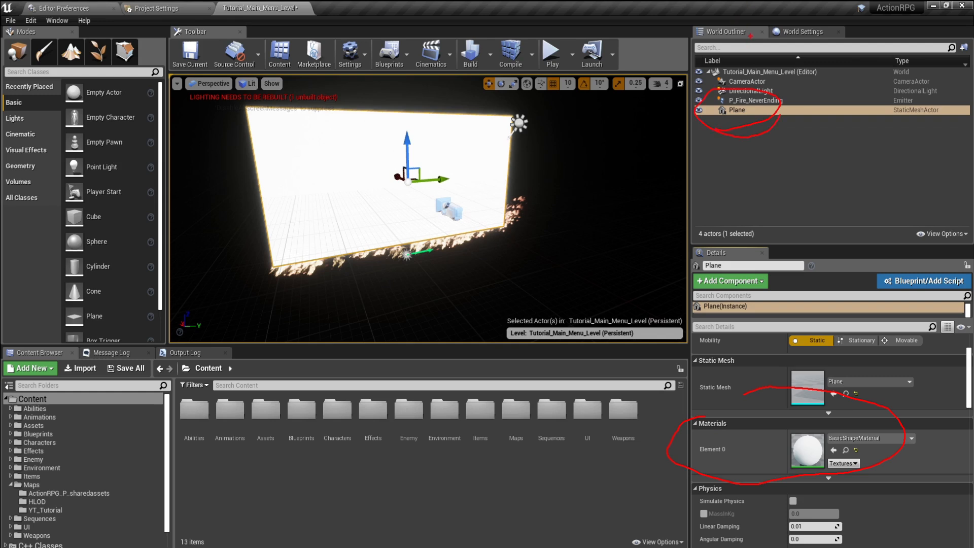
pyautogui.click(845, 450)
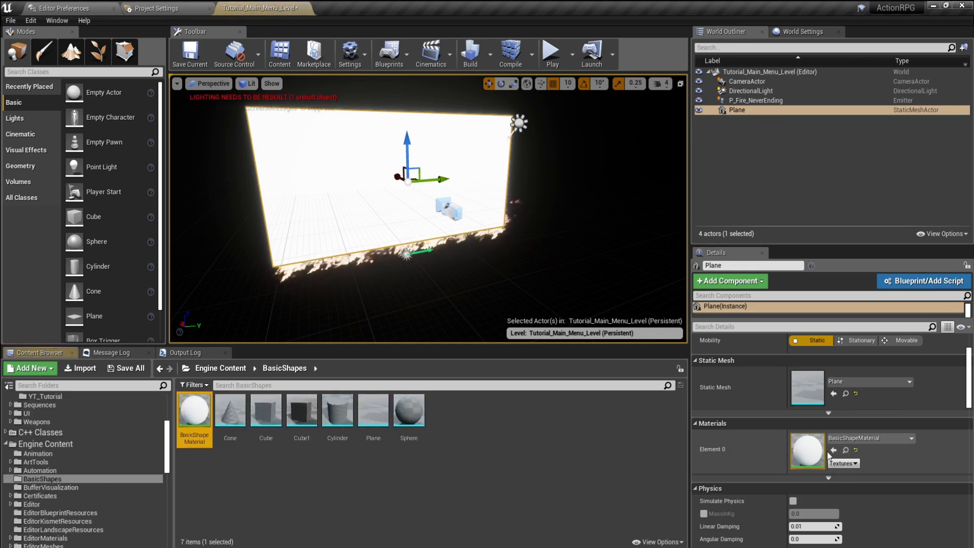
pyautogui.click(858, 438)
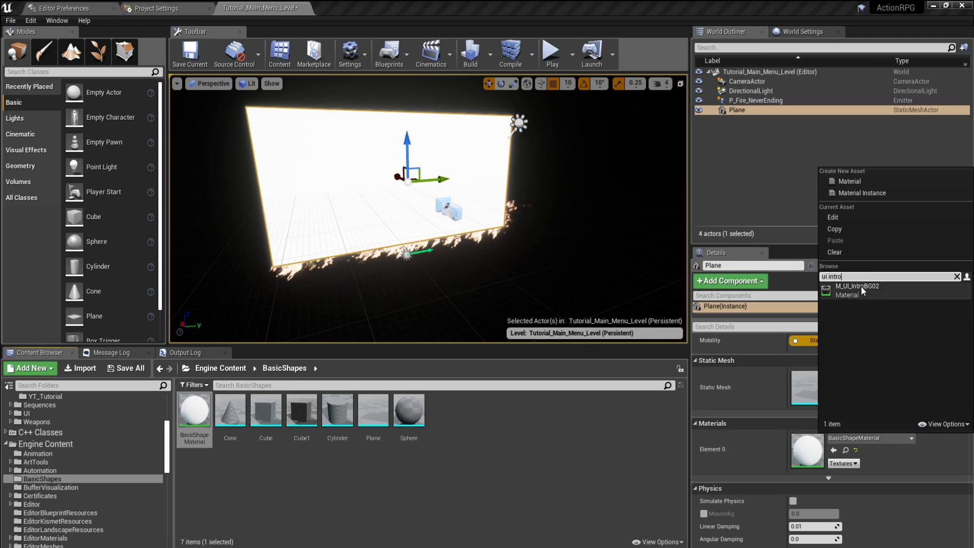
pyautogui.click(861, 286)
pyautogui.moveTo(404, 153); pyautogui.dragTo(404, 133, button='right')
pyautogui.hotkey('ctrl', 's')
pyautogui.click(731, 160)
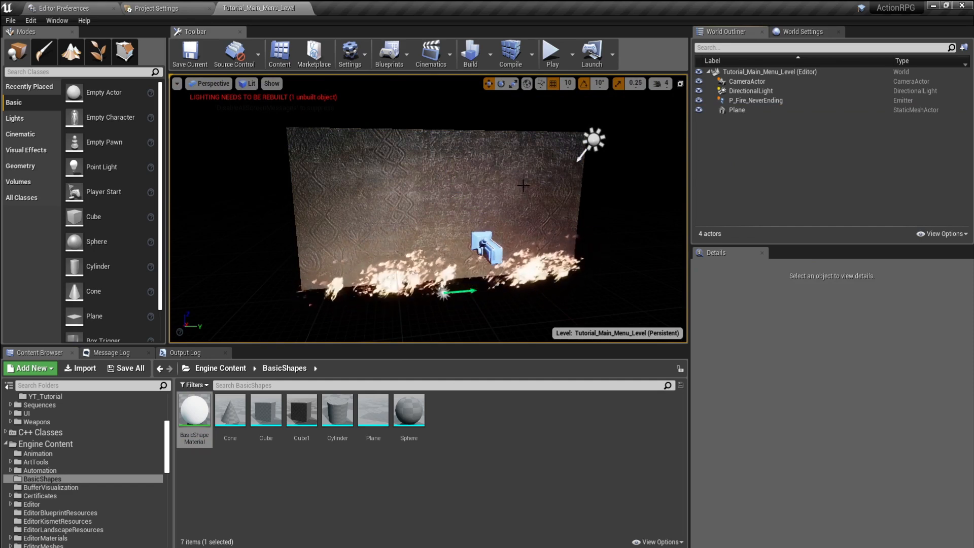
# Step: Add a Point Light in front of the textured plane and move it to about X 260, Y -130, Z 180
pyautogui.click(62, 72)
pyautogui.write('point')
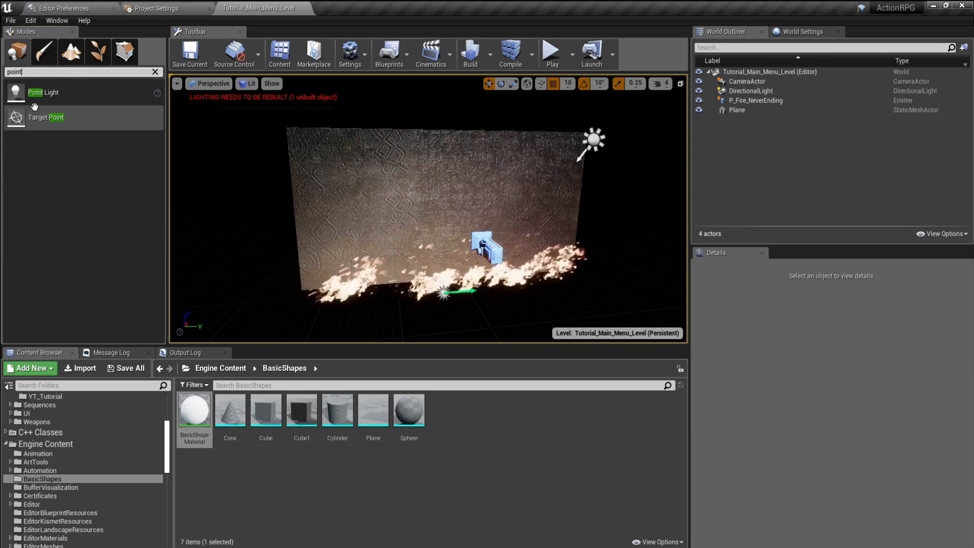
pyautogui.moveTo(38, 96); pyautogui.dragTo(476, 190)
pyautogui.moveTo(463, 316); pyautogui.dragTo(555, 123, button='right')
pyautogui.scroll(3, 555, 124)
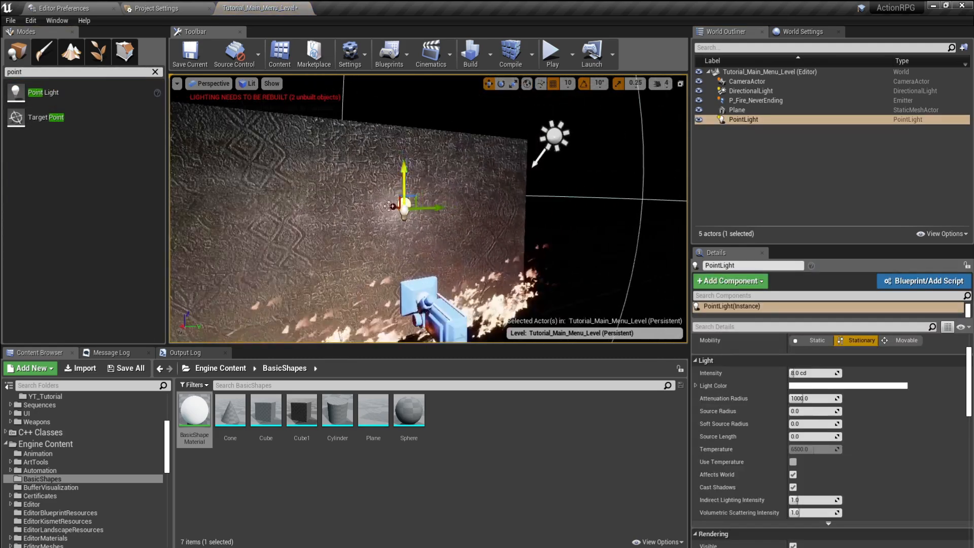
pyautogui.moveTo(404, 185); pyautogui.dragTo(331, 160)
# Step: Set the point light's location to X 250, Y 0 and Z -150
pyautogui.scroll(2, 761, 385)
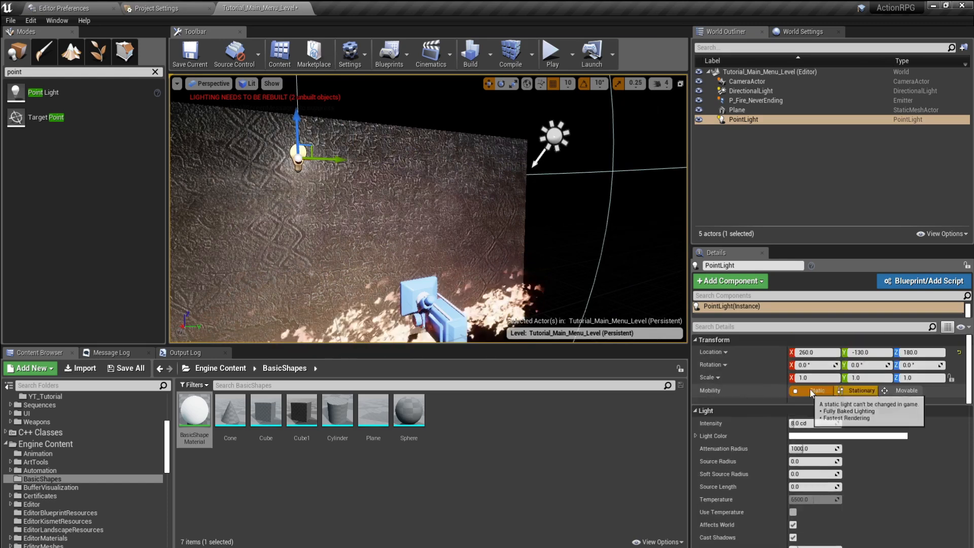
pyautogui.write('250')
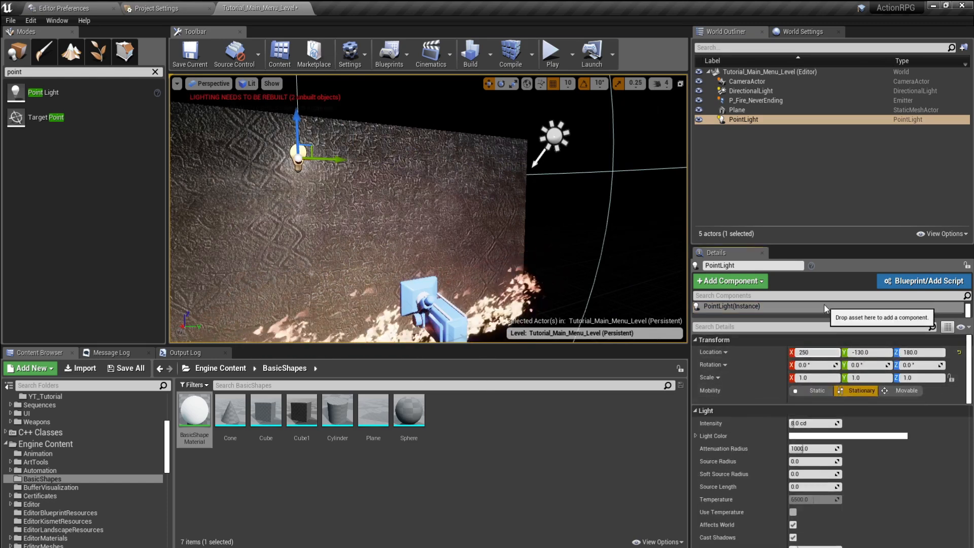
pyautogui.press('Tab')
pyautogui.write('0')
pyautogui.press('Tab')
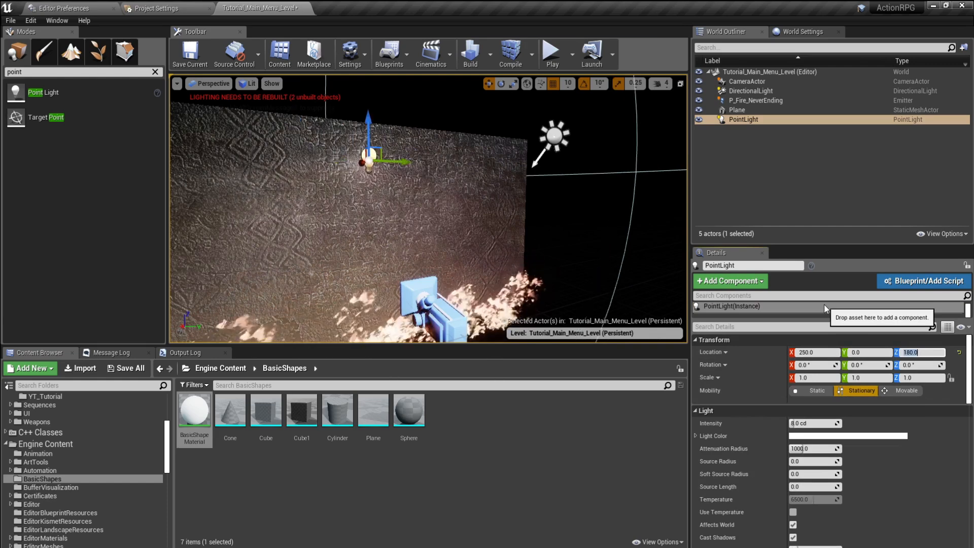
pyautogui.write('-150')
pyautogui.press('Return')
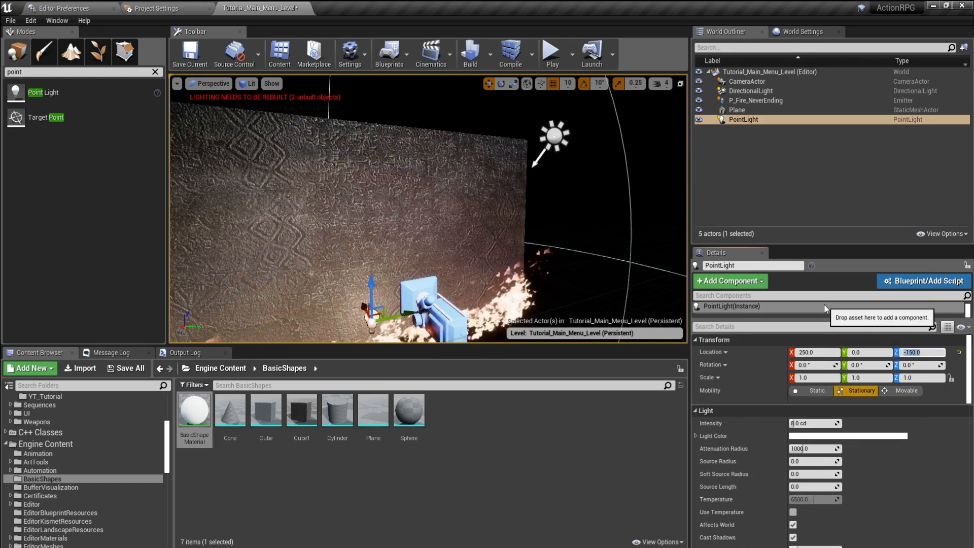
pyautogui.click(824, 306)
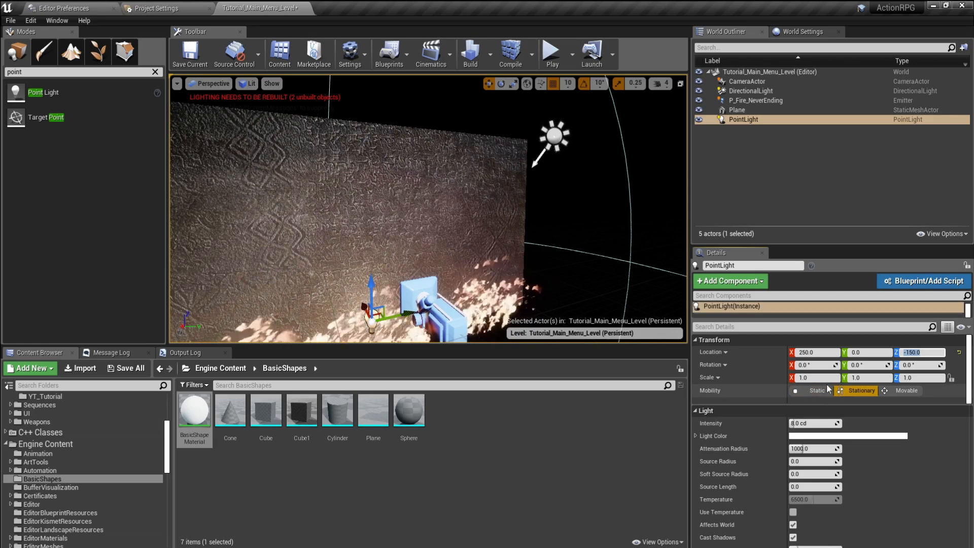
# Step: Set the point light's X rotation to 90° and its intensity to 50 cd
pyautogui.press('Tab')
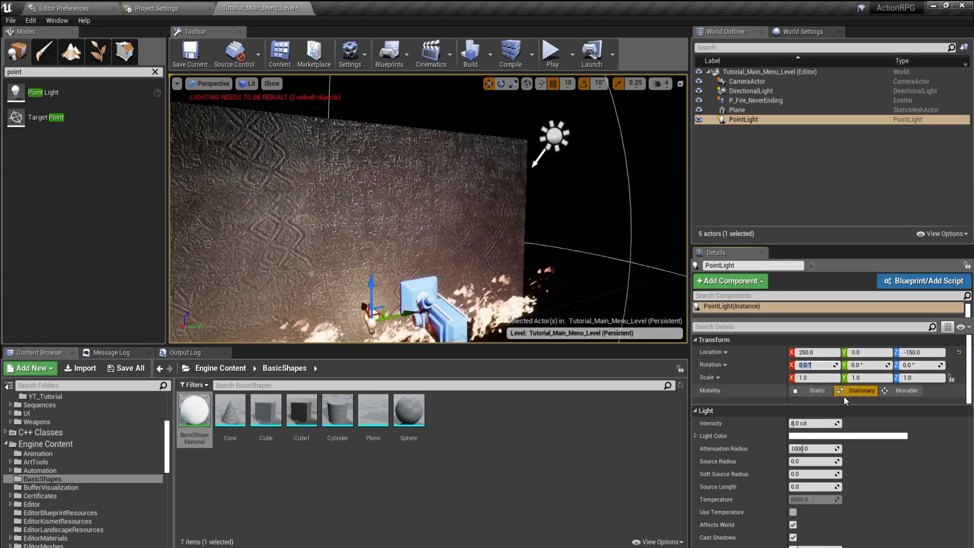
pyautogui.write('90')
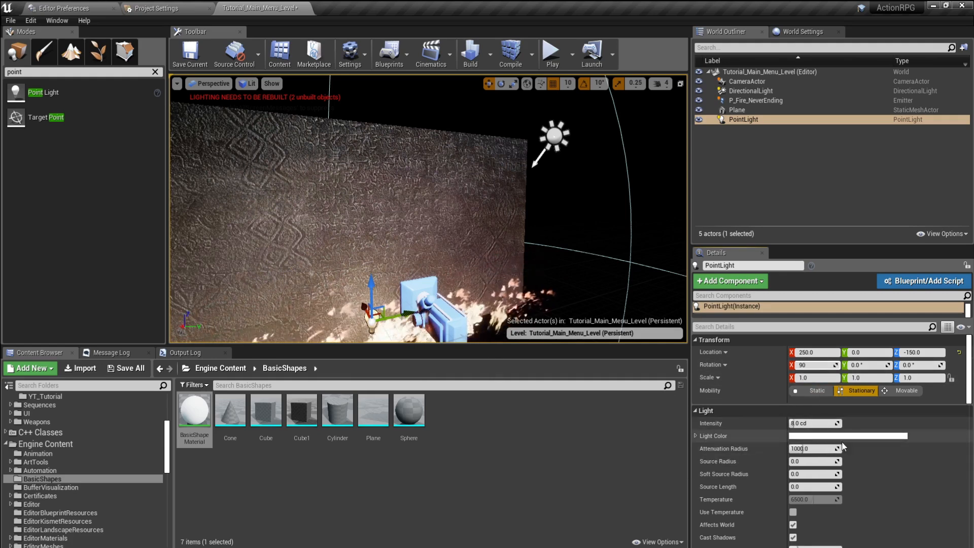
pyautogui.press('Return')
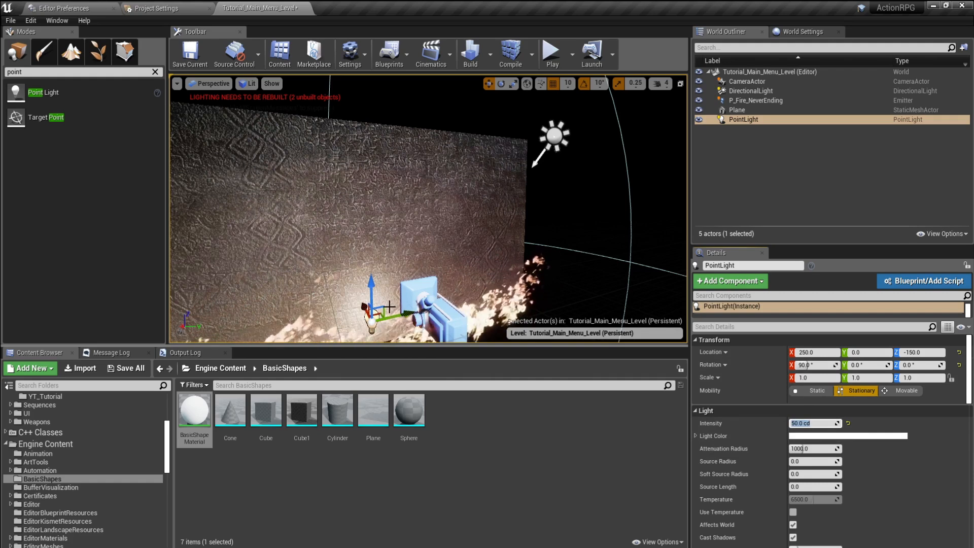
# Step: Set the point light's attenuation radius to 600
pyautogui.press('Tab')
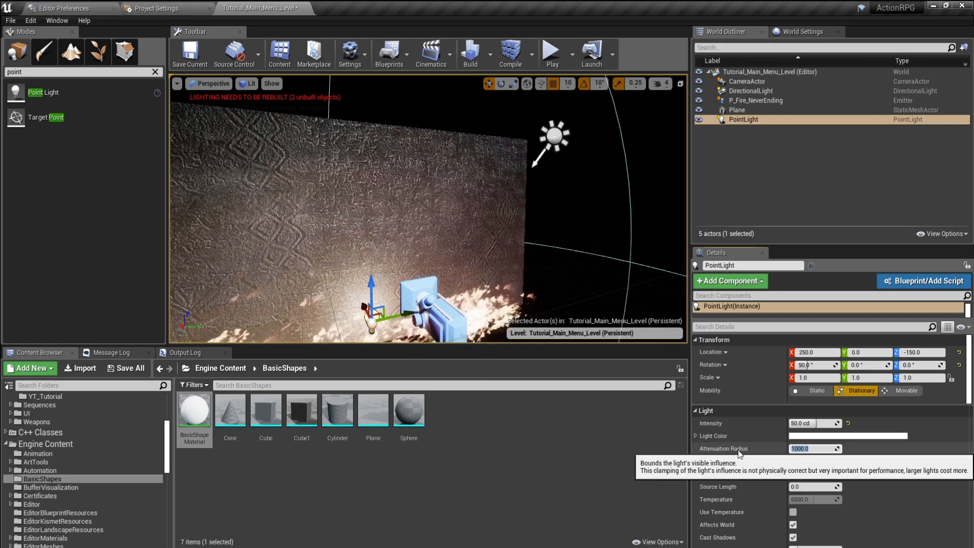
pyautogui.press('s')
pyautogui.moveTo(508, 264); pyautogui.dragTo(540, 274, button='right')
pyautogui.moveTo(810, 449)
pyautogui.mouseDown()
pyautogui.moveTo(853, 448)
pyautogui.moveTo(800, 450)
pyautogui.moveTo(807, 460)
pyautogui.mouseUp()
pyautogui.click(831, 448)
pyautogui.write('600')
pyautogui.press('Return')
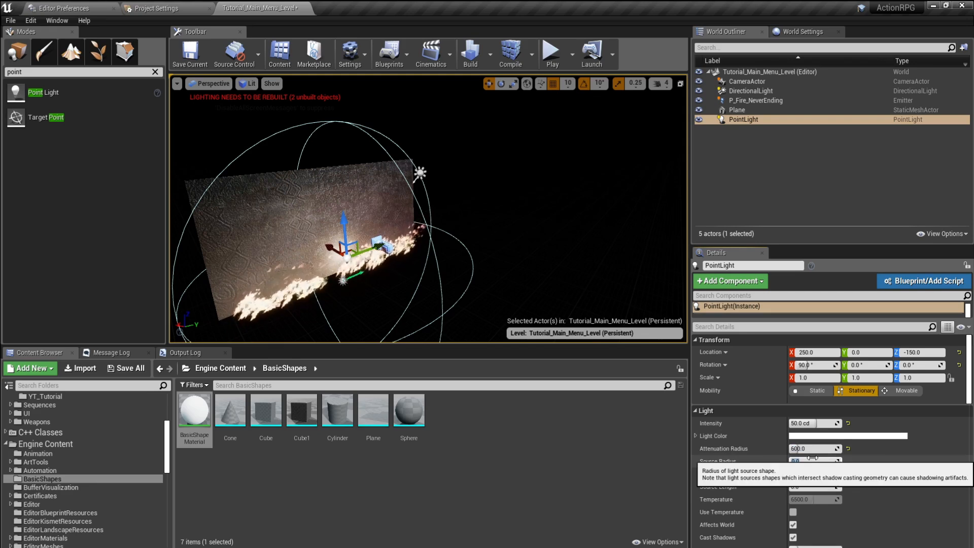
# Step: Set the point light's source radius to 50 and source length to 750, and save the level
pyautogui.moveTo(245, 137); pyautogui.dragTo(222, 197, button='right')
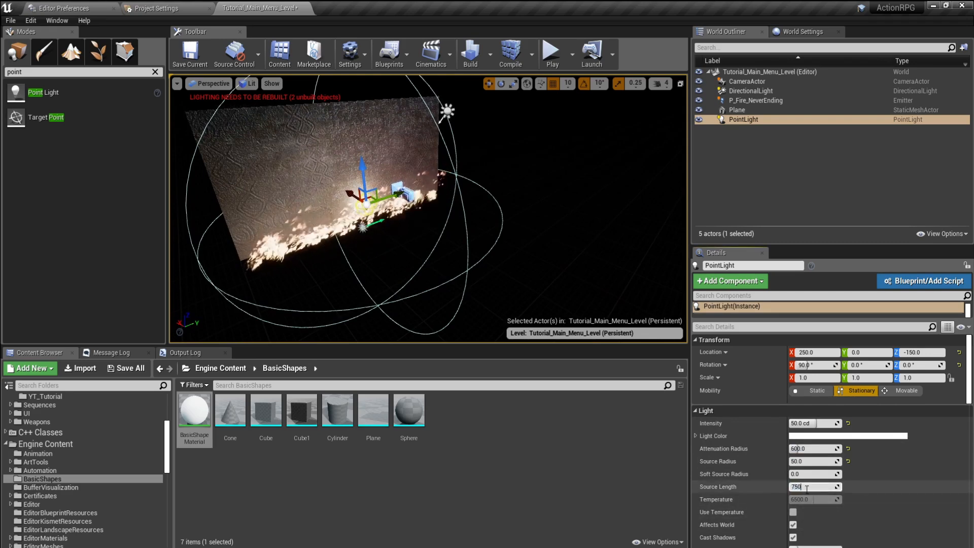
pyautogui.press('Return')
pyautogui.moveTo(489, 256)
pyautogui.mouseDown(button='right')
pyautogui.moveTo(446, 236)
pyautogui.moveTo(489, 257)
pyautogui.mouseUp(button='right')
pyautogui.moveTo(812, 487)
pyautogui.mouseDown()
pyautogui.moveTo(797, 487)
pyautogui.moveTo(822, 487)
pyautogui.moveTo(812, 487)
pyautogui.mouseUp()
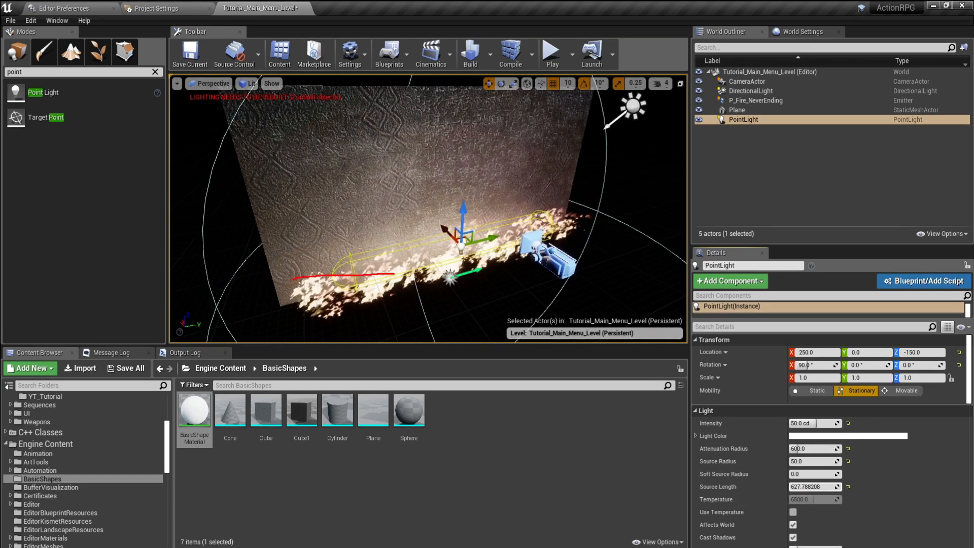
pyautogui.click(812, 486)
pyautogui.write('750')
pyautogui.click(200, 60)
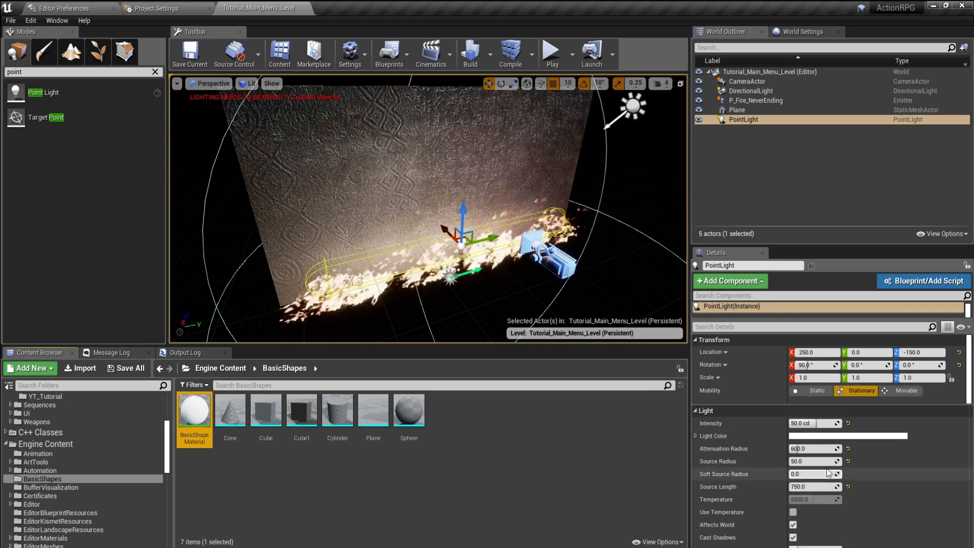
# Step: Change the point light's colour to Hex Linear FF9F00FF and accept it
pyautogui.click(818, 436)
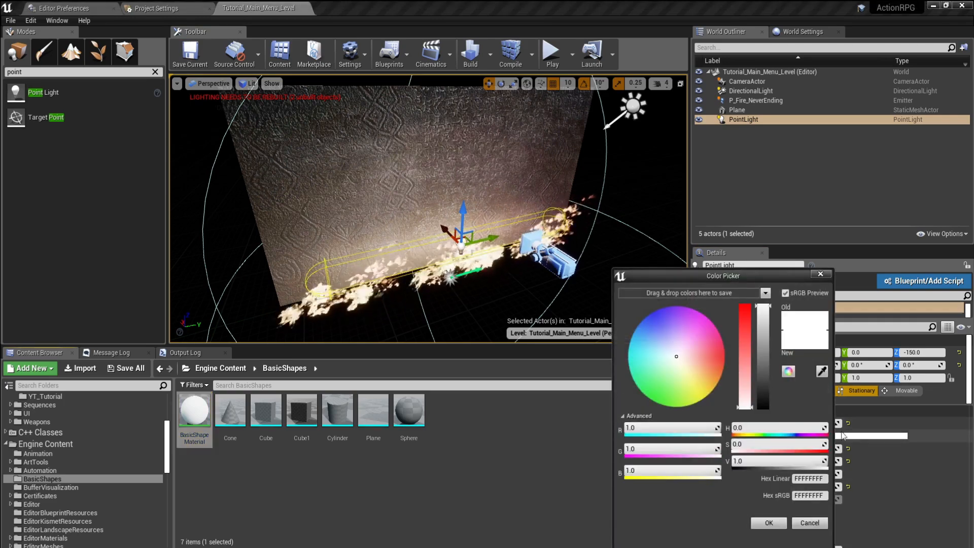
pyautogui.click(823, 275)
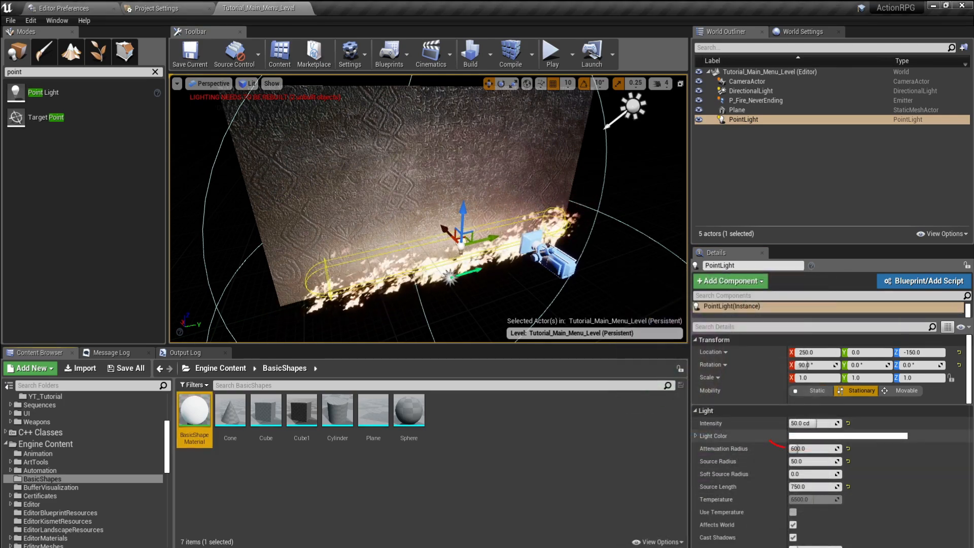
pyautogui.click(803, 436)
pyautogui.moveTo(663, 343)
pyautogui.mouseDown()
pyautogui.moveTo(683, 329)
pyautogui.moveTo(588, 345)
pyautogui.moveTo(599, 320)
pyautogui.moveTo(653, 292)
pyautogui.moveTo(669, 383)
pyautogui.moveTo(698, 382)
pyautogui.moveTo(625, 326)
pyautogui.moveTo(663, 392)
pyautogui.moveTo(678, 367)
pyautogui.mouseUp()
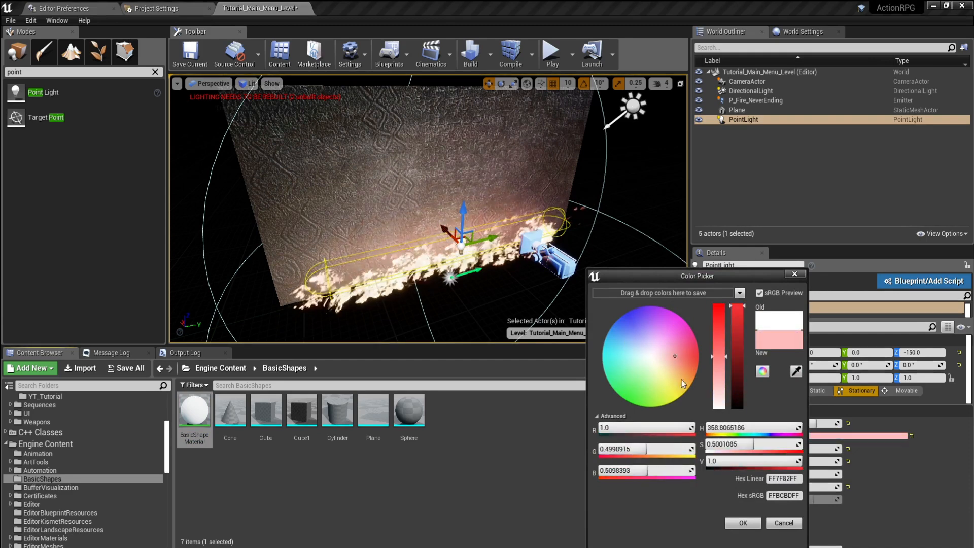
pyautogui.click(784, 479)
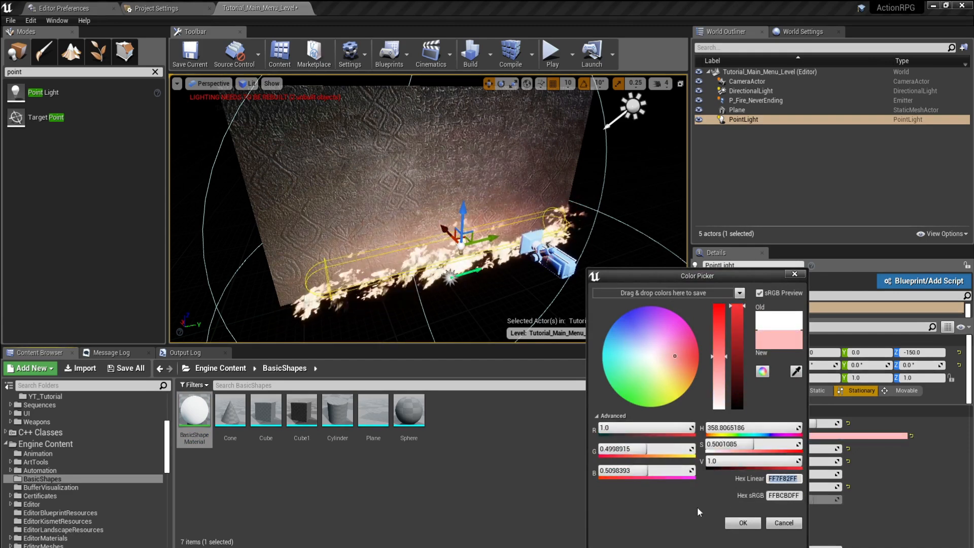
pyautogui.write('ff')
pyautogui.press('BackSpace')
pyautogui.press('BackSpace')
pyautogui.write('FFC')
pyautogui.write('9')
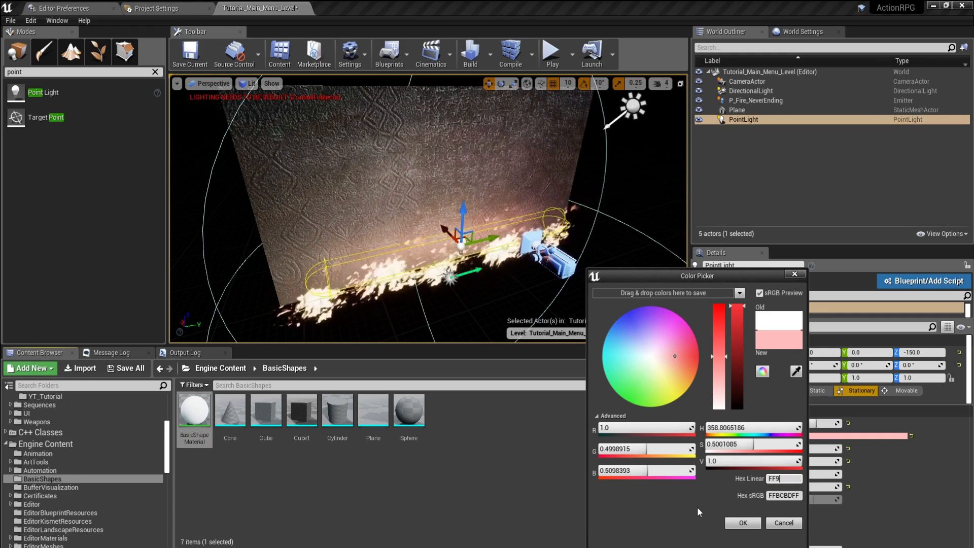
pyautogui.write('F')
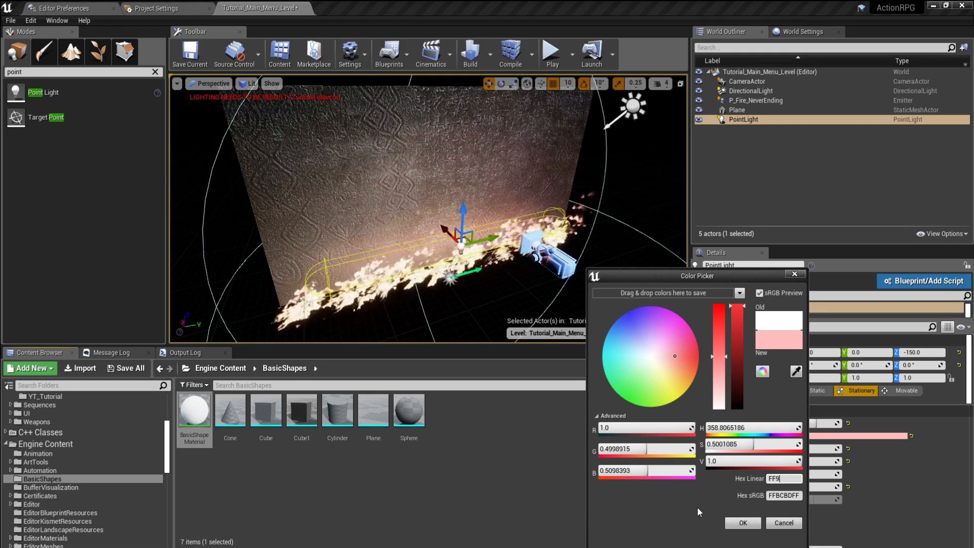
pyautogui.write('00')
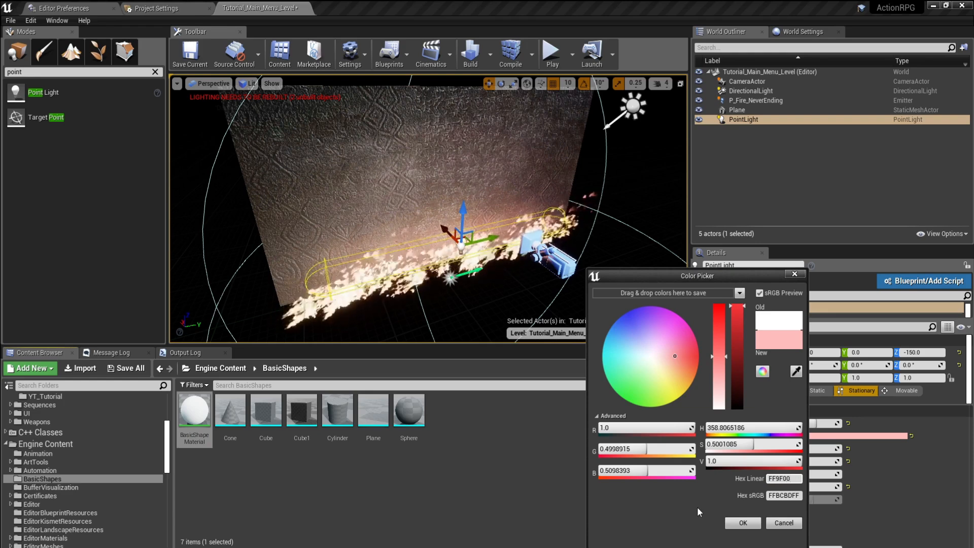
pyautogui.write('FF')
pyautogui.press('Return')
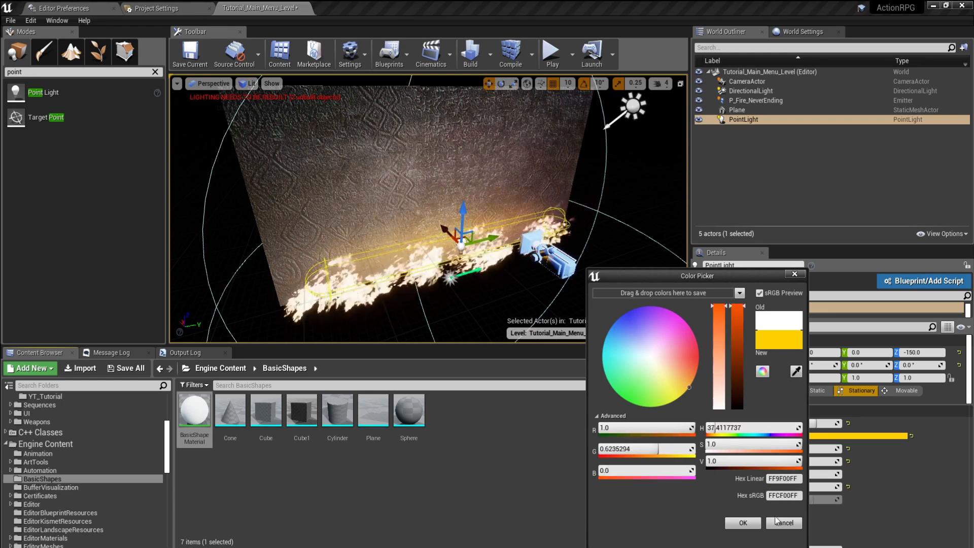
pyautogui.click(743, 523)
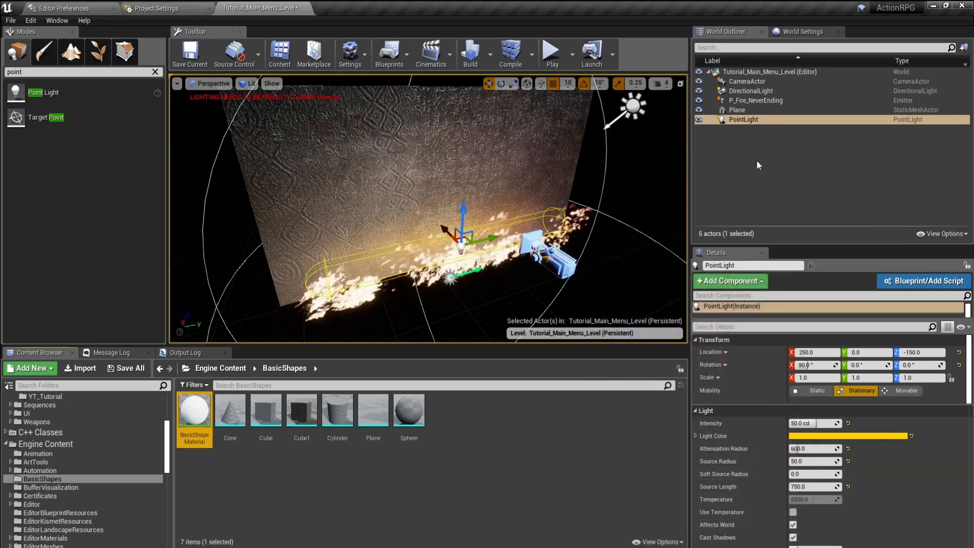
# Step: Deselect the point light and save the level
pyautogui.press('Escape')
pyautogui.moveTo(548, 188); pyautogui.dragTo(579, 190, button='right')
pyautogui.moveTo(578, 191); pyautogui.dragTo(404, 251)
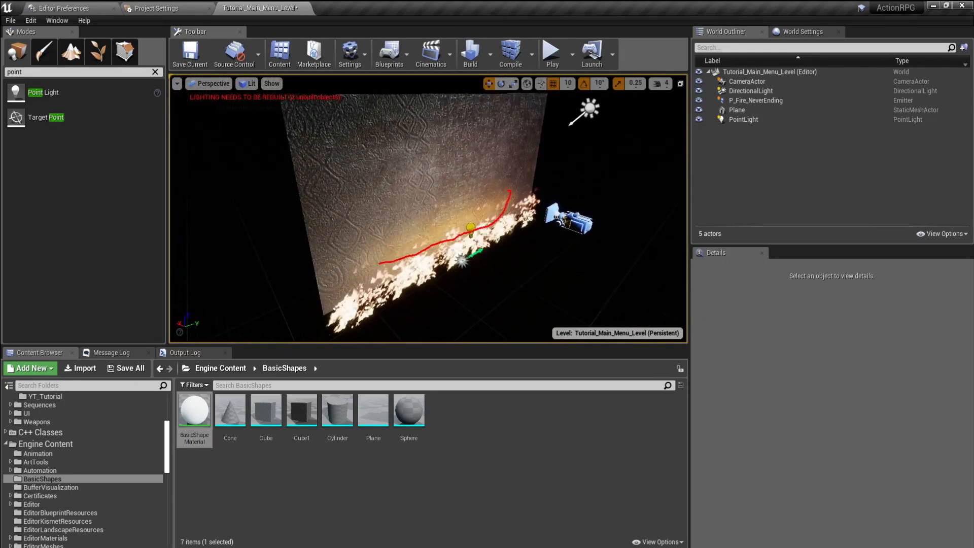
pyautogui.press('Escape')
pyautogui.moveTo(418, 238); pyautogui.dragTo(284, 239, button='right')
pyautogui.hotkey('ctrl', 's')
pyautogui.moveTo(501, 270)
pyautogui.mouseDown(button='right')
pyautogui.moveTo(527, 259)
pyautogui.moveTo(509, 254)
pyautogui.mouseUp(button='right')
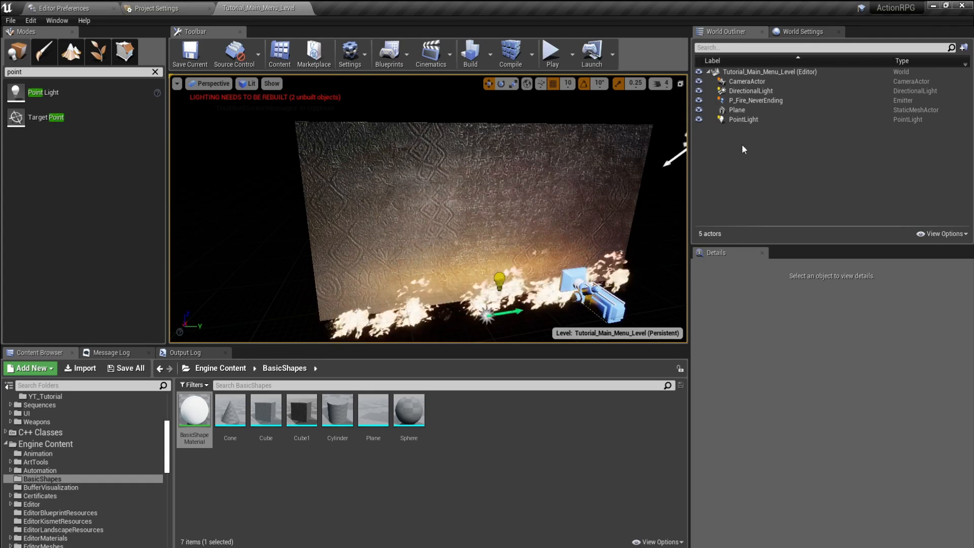
# Step: Clear the actor class search, search the Content folder for "charm sh" and place SM_CharM_Shadow at about X 310, Y -430, Z -30
pyautogui.click(156, 71)
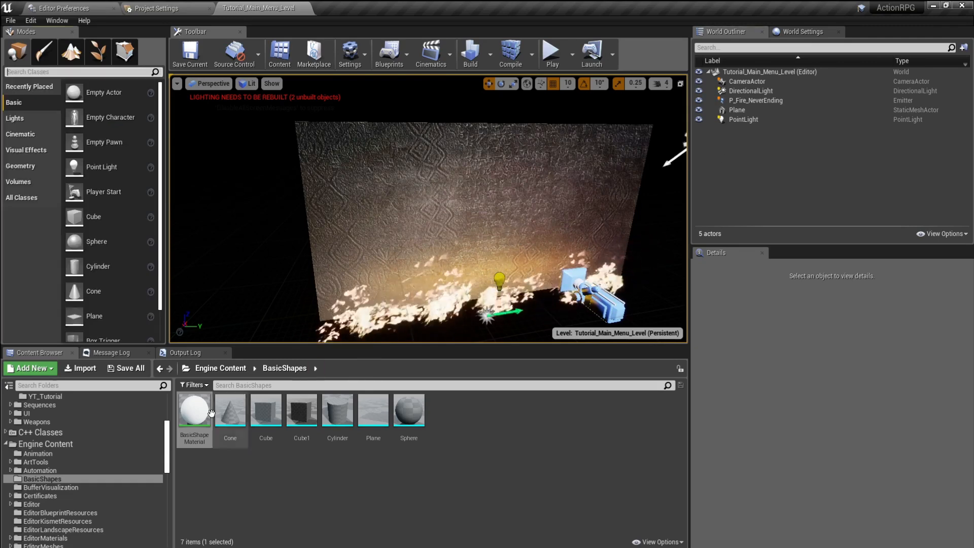
pyautogui.scroll(3, 59, 436)
pyautogui.click(45, 399)
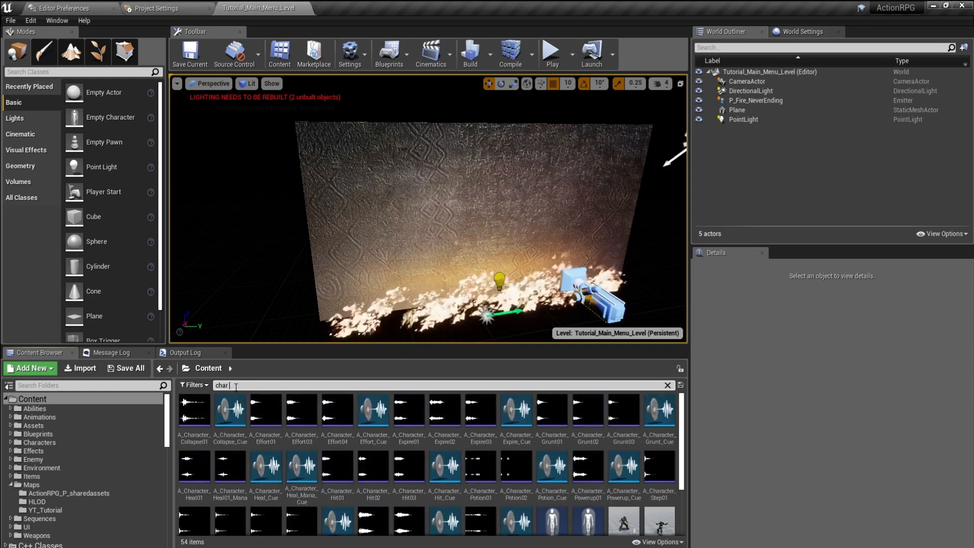
pyautogui.write('m sh')
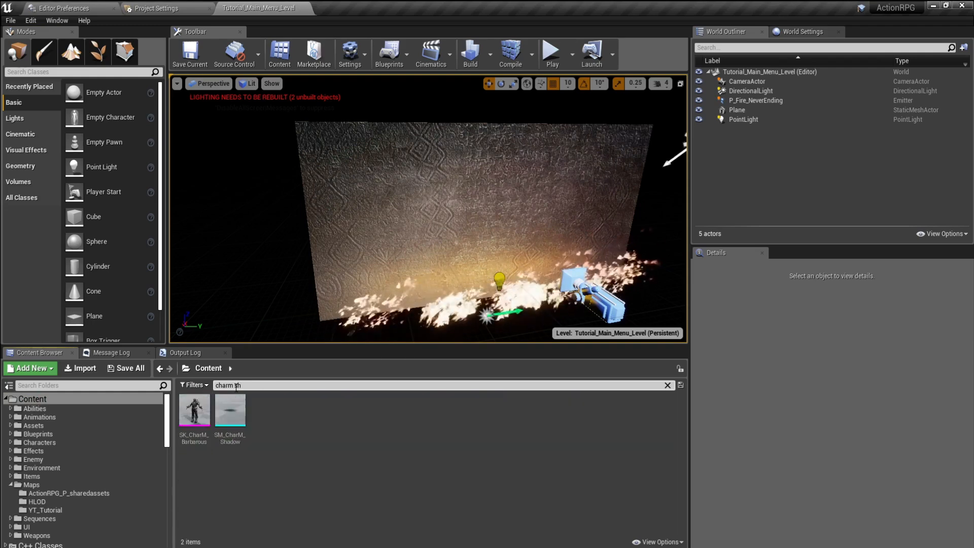
pyautogui.moveTo(230, 410); pyautogui.dragTo(411, 245)
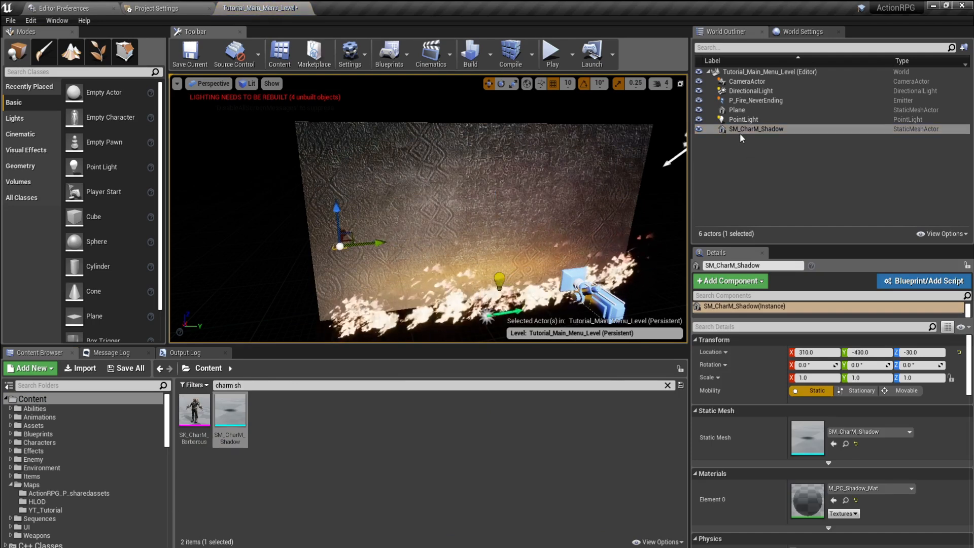
# Step: Set the SM_CharM_Shadow actor's location to X 300, Y 0 and Z 0
pyautogui.click(771, 130)
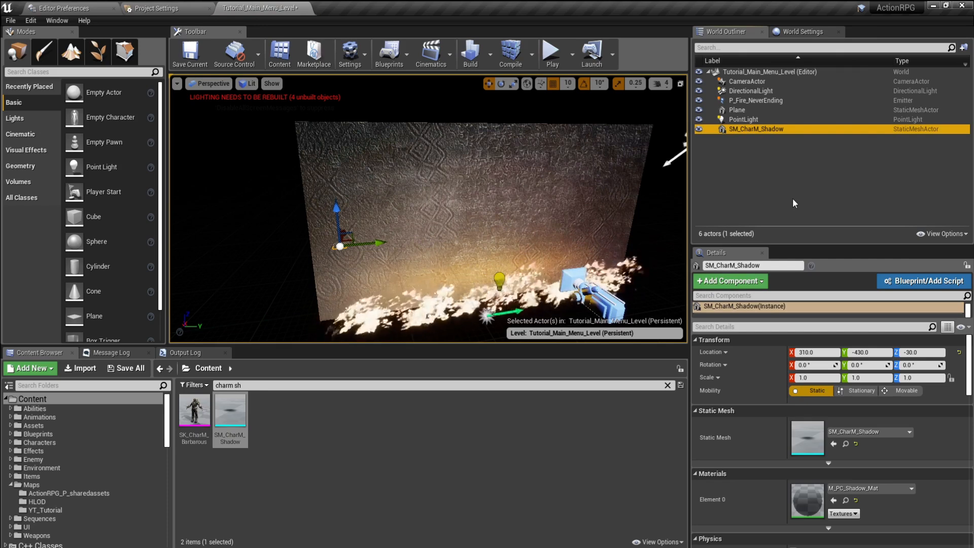
pyautogui.click(821, 353)
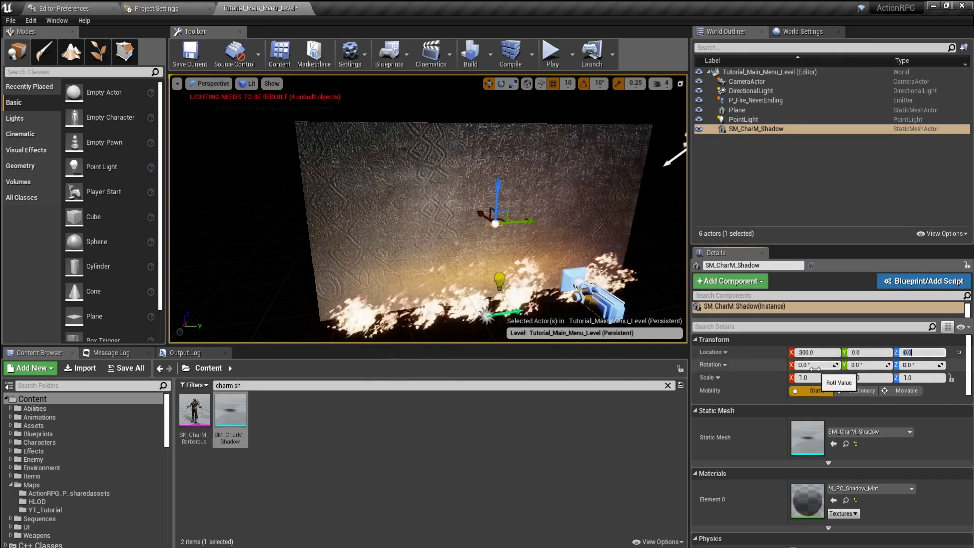
pyautogui.press('Tab')
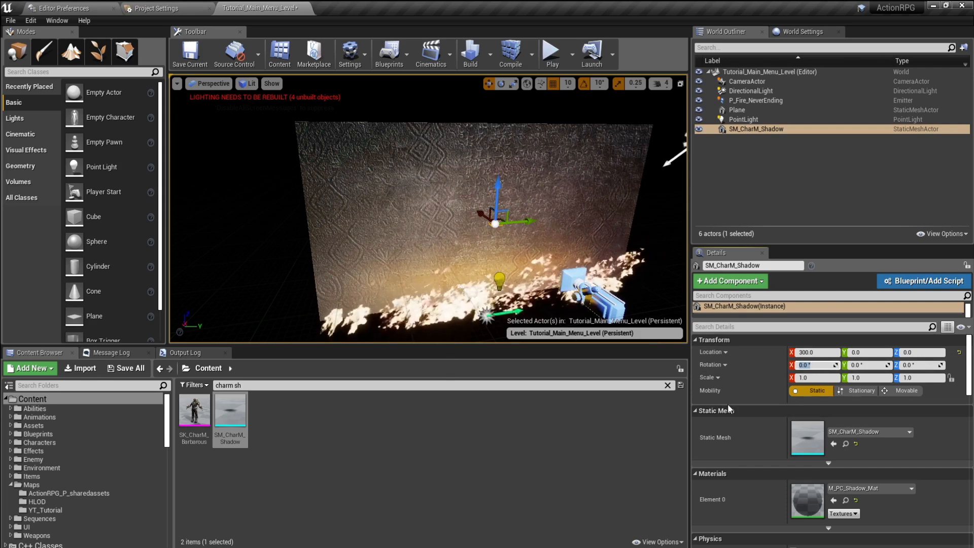
# Step: Set the SM_CharM_Shadow actor's X and Z rotation to 90°
pyautogui.write('89')
pyautogui.press('Tab')
pyautogui.press('Tab')
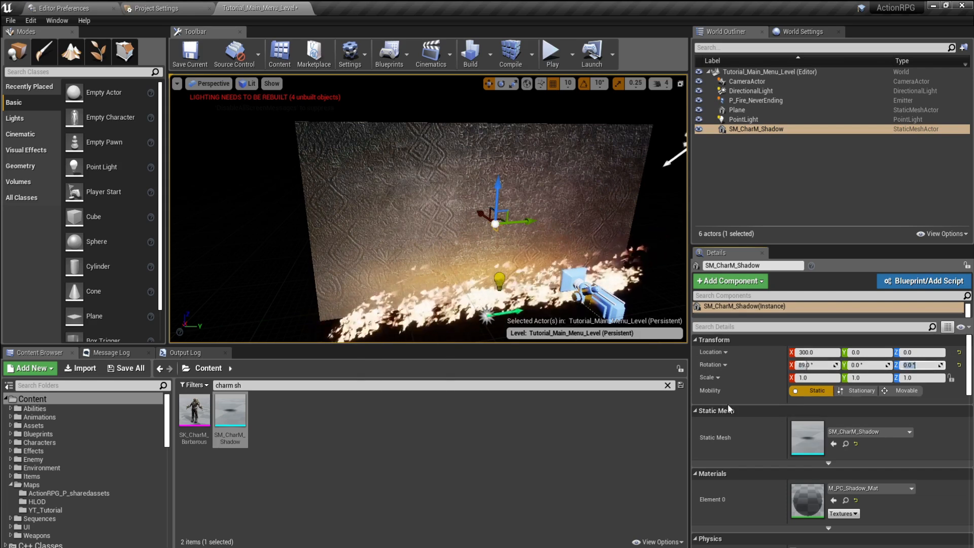
pyautogui.press('Return')
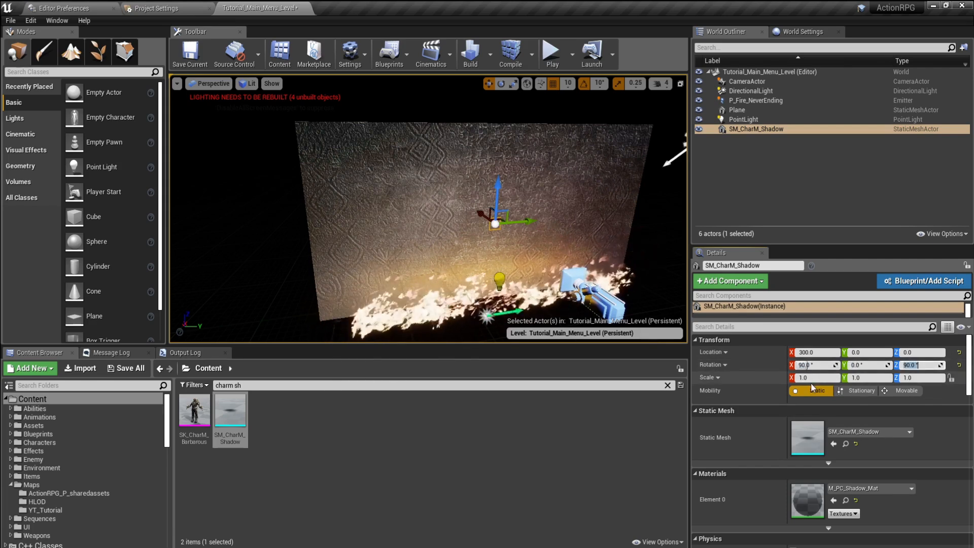
# Step: Set the SM_CharM_Shadow actor's scale to X 19.5, Y 11.0 and Z 16.25
pyautogui.press('Return')
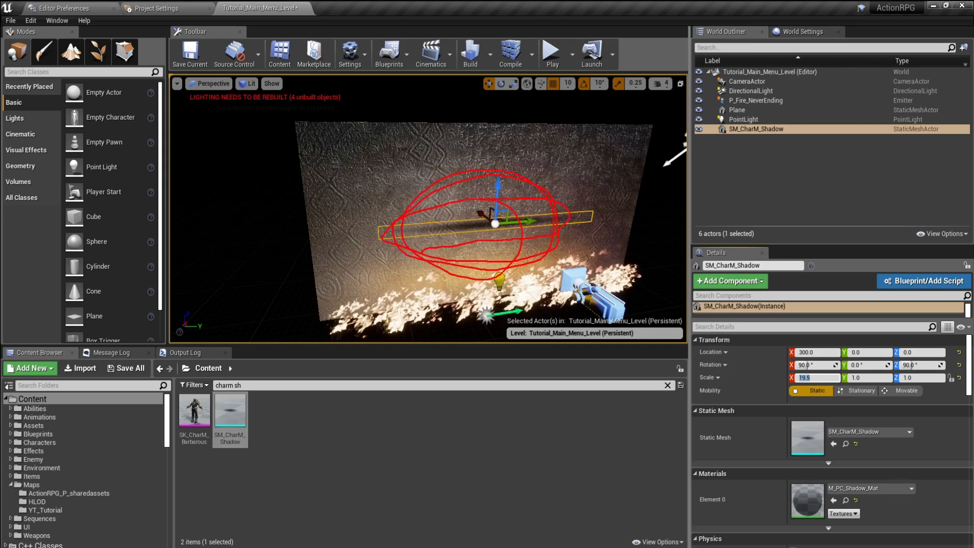
pyautogui.press('Escape')
pyautogui.click(857, 377)
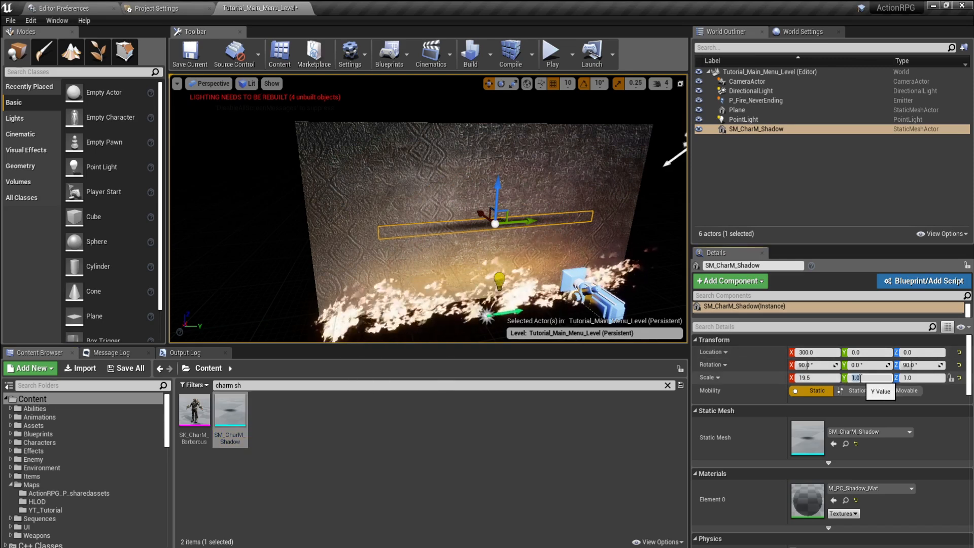
pyautogui.press('Return')
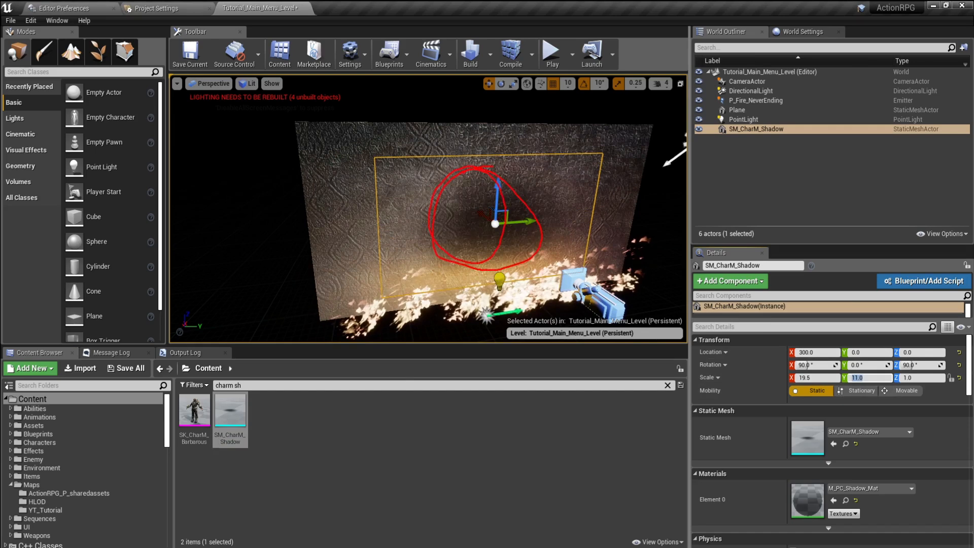
pyautogui.press('Escape')
pyautogui.click(932, 378)
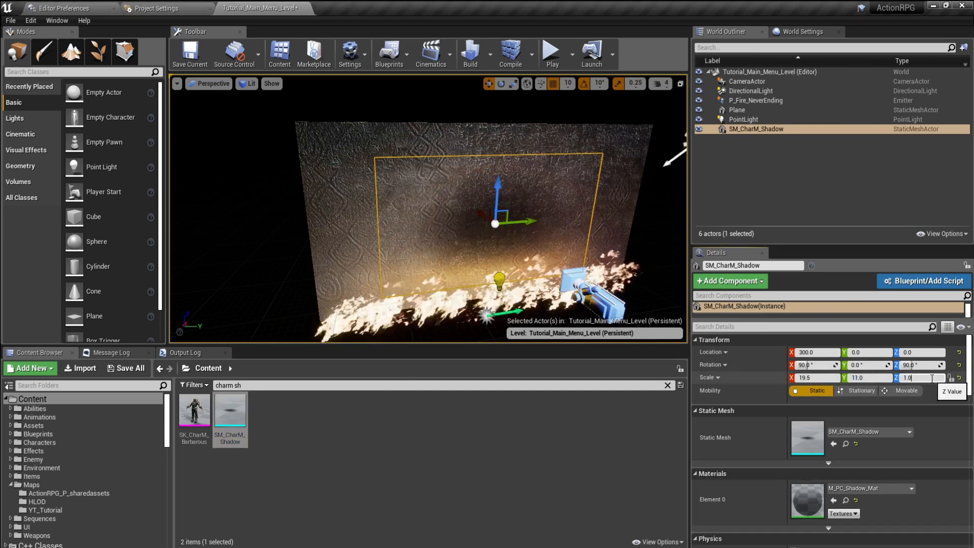
pyautogui.write('16')
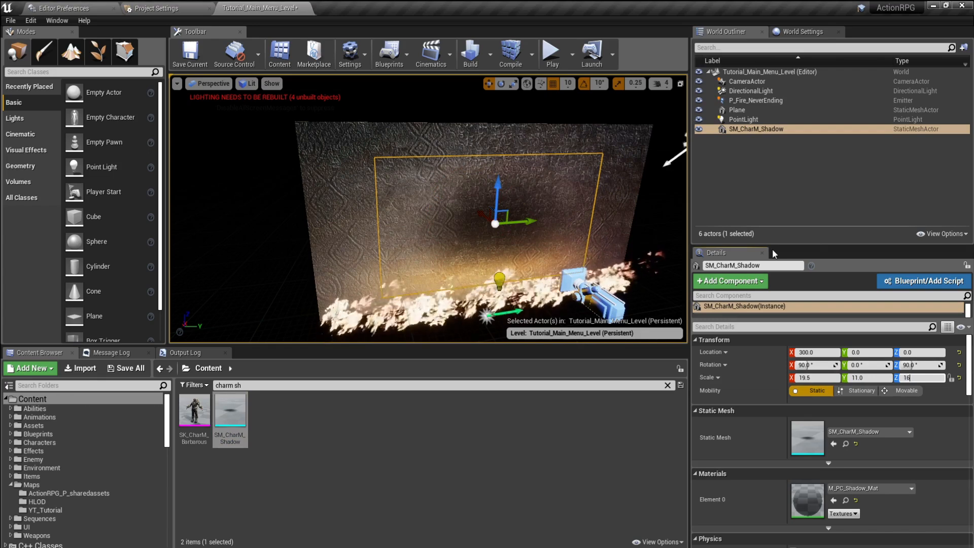
pyautogui.write('.25')
pyautogui.press('Return')
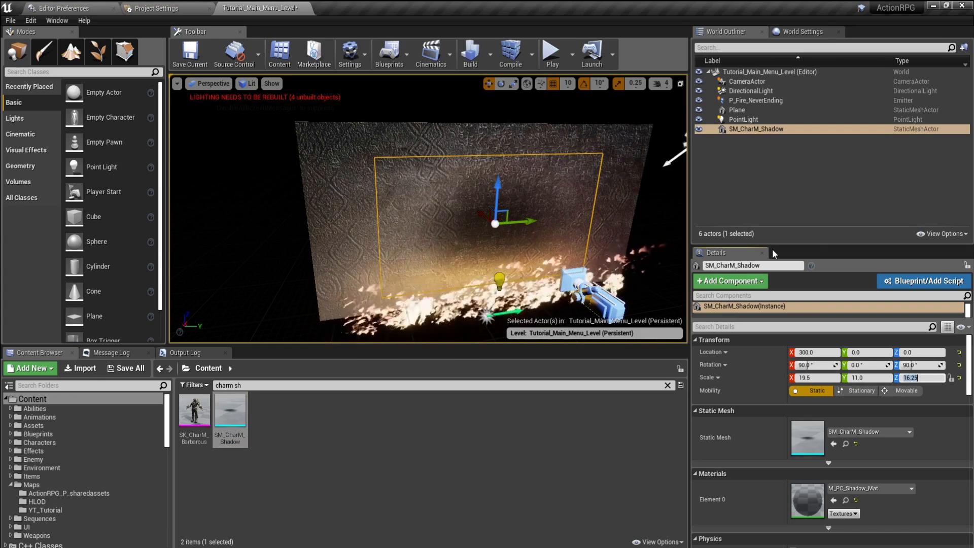
# Step: Try moving the SM_CharM_Shadow actor to X 280, Y 60, and undo the move
pyautogui.moveTo(541, 177); pyautogui.dragTo(402, 198, button='right')
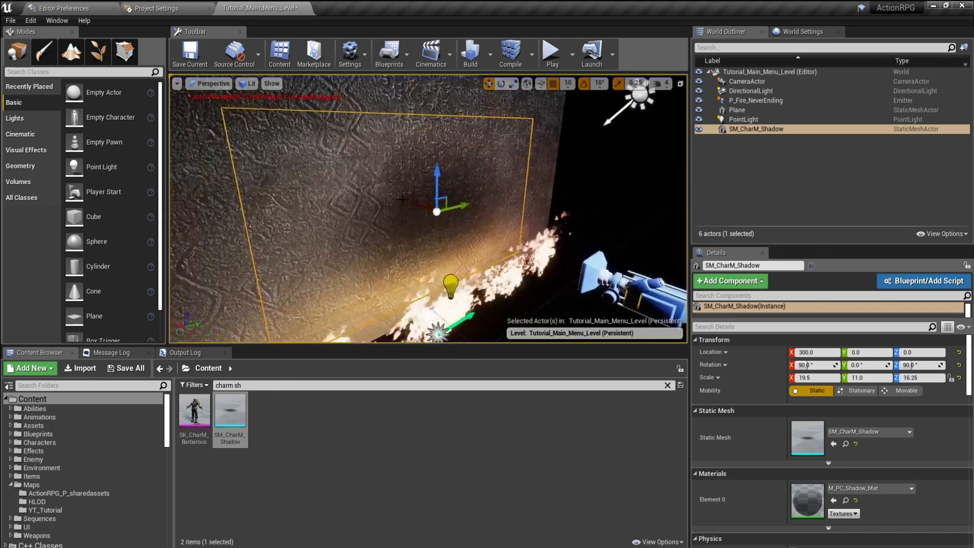
pyautogui.moveTo(460, 206); pyautogui.dragTo(480, 202)
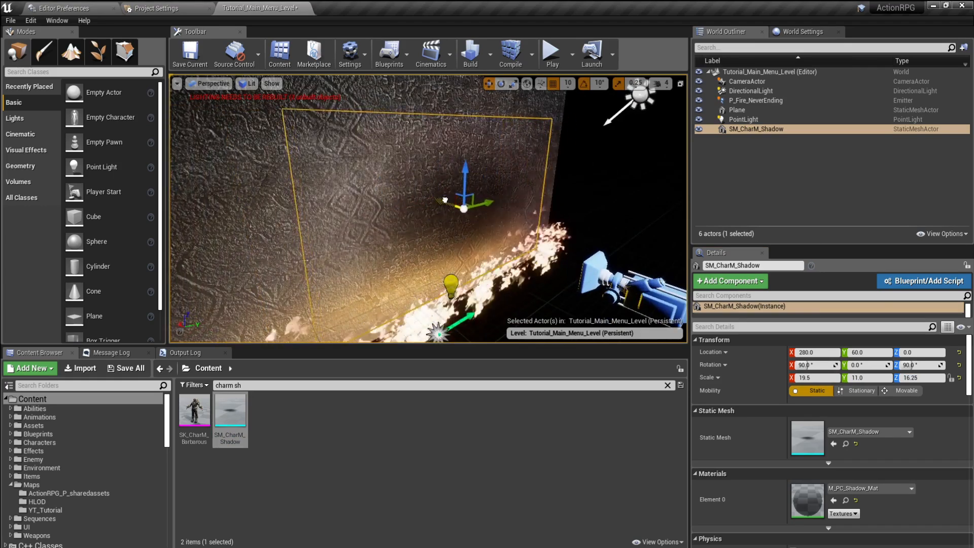
pyautogui.hotkey('ctrl', 'z')
# Step: Save the level and deselect the shadow mesh
pyautogui.hotkey('ctrl', 's')
pyautogui.moveTo(474, 211); pyautogui.dragTo(385, 223, button='right')
pyautogui.click(190, 54)
pyautogui.moveTo(440, 193); pyautogui.dragTo(547, 189, button='right')
pyautogui.click(689, 188)
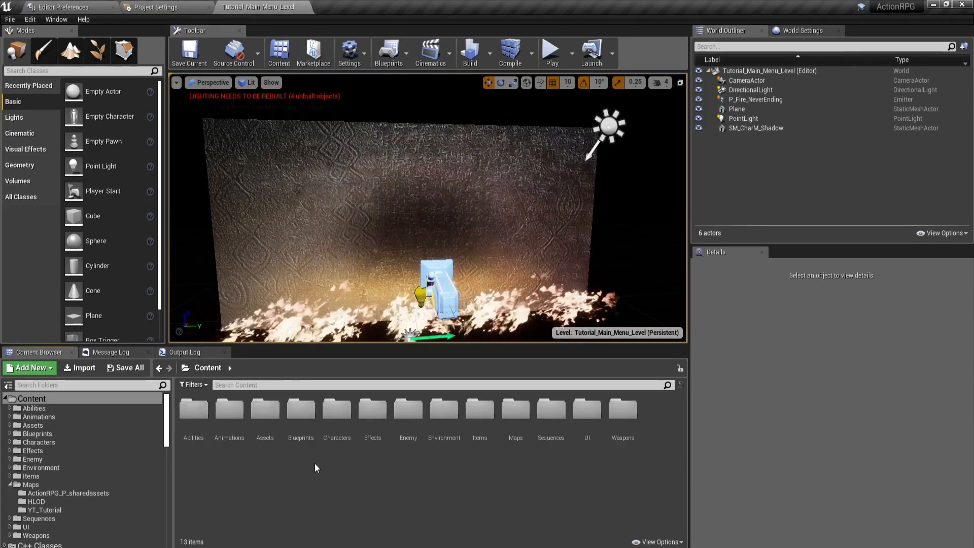
# Step: Play the level in the editor to preview the menu background, stop the session and save the level
pyautogui.click(553, 54)
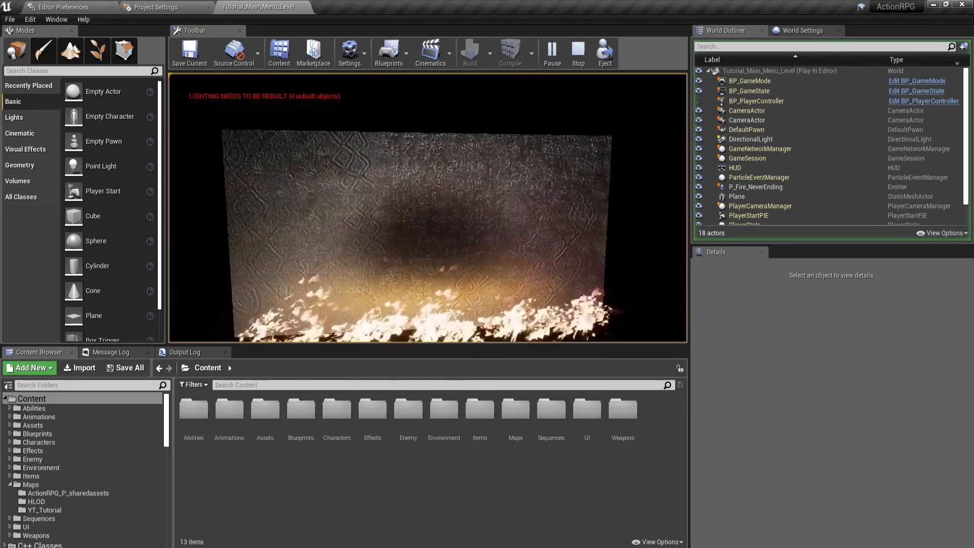
pyautogui.press('Escape')
pyautogui.moveTo(448, 248)
pyautogui.mouseDown(button='right')
pyautogui.moveTo(448, 274)
pyautogui.moveTo(503, 274)
pyautogui.moveTo(509, 248)
pyautogui.mouseUp(button='right')
pyautogui.moveTo(354, 228); pyautogui.dragTo(434, 188)
pyautogui.press('Escape')
pyautogui.moveTo(509, 270); pyautogui.dragTo(438, 270, button='right')
pyautogui.hotkey('ctrl', 's')
pyautogui.moveTo(539, 271); pyautogui.dragTo(566, 266, button='right')
pyautogui.press('w')
pyautogui.press('s')
pyautogui.moveTo(465, 253); pyautogui.dragTo(466, 269, button='right')
pyautogui.press('w')
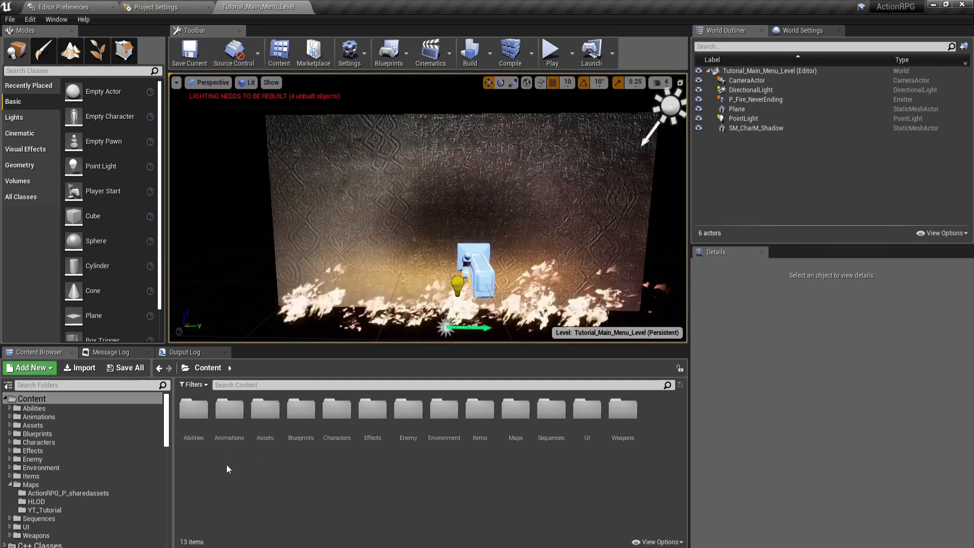
# Step: Create a new Widget Blueprint in the Maps/YT_Tutorial folder
pyautogui.click(34, 485)
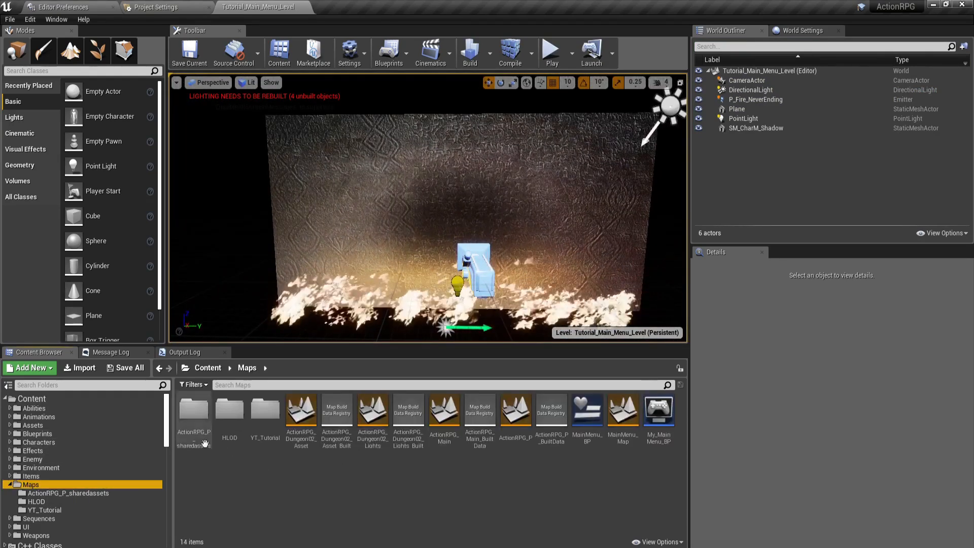
pyautogui.doubleClick(265, 411)
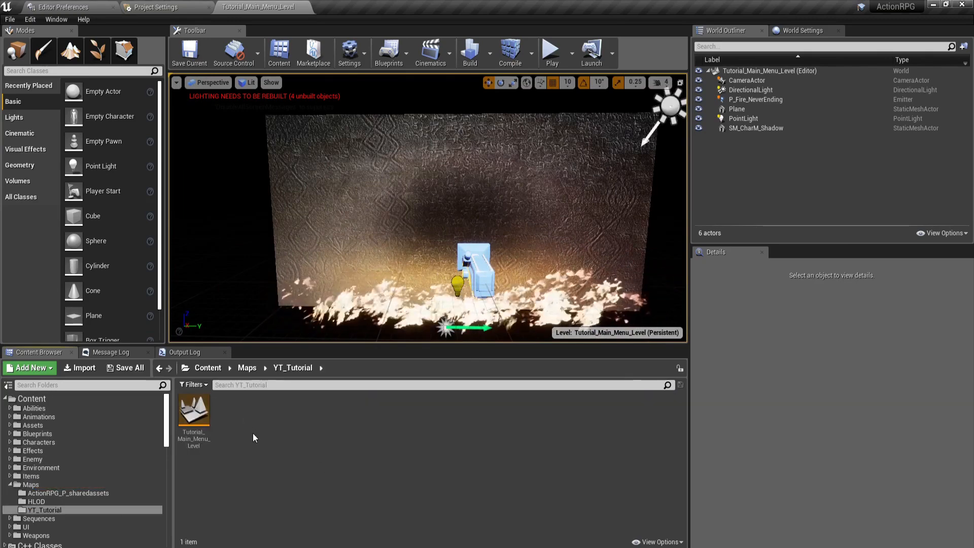
pyautogui.rightClick(252, 417)
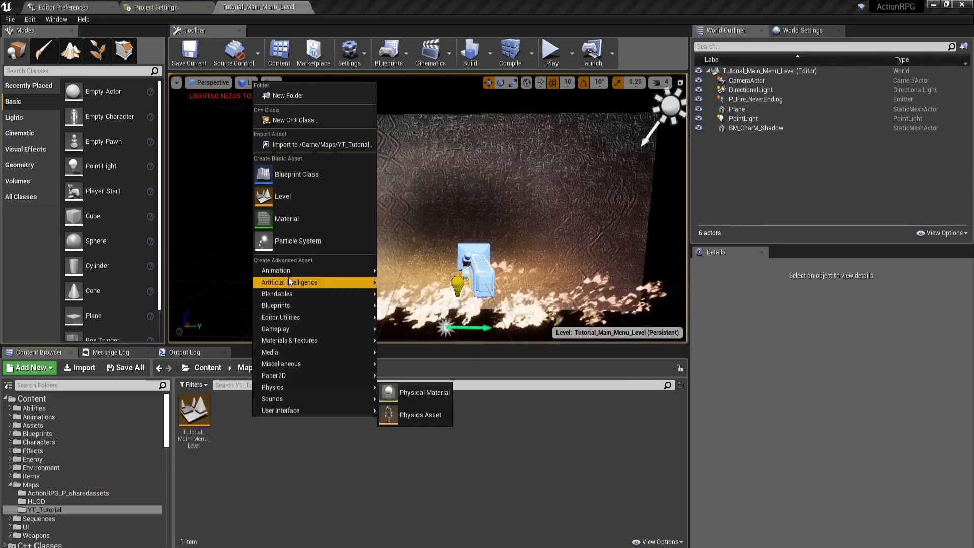
pyautogui.moveTo(294, 409)
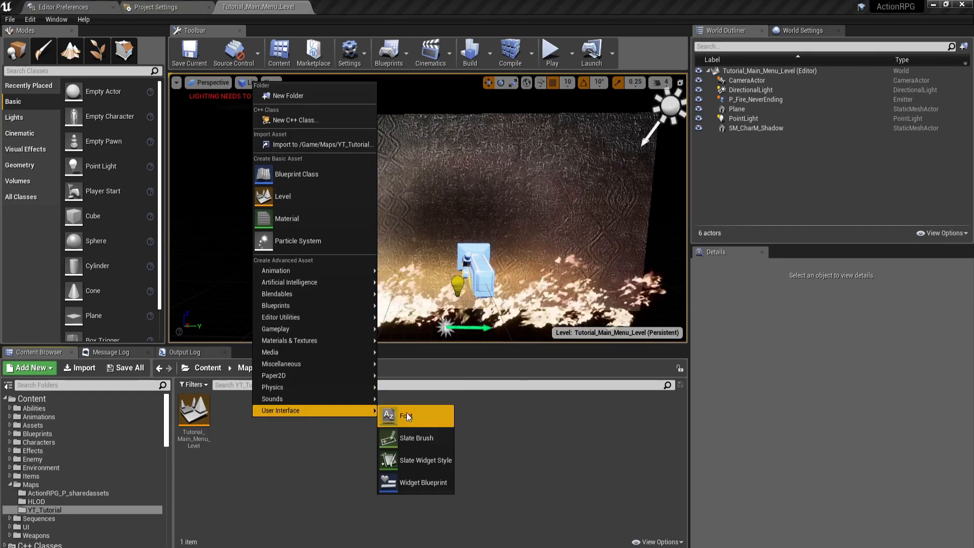
pyautogui.click(409, 484)
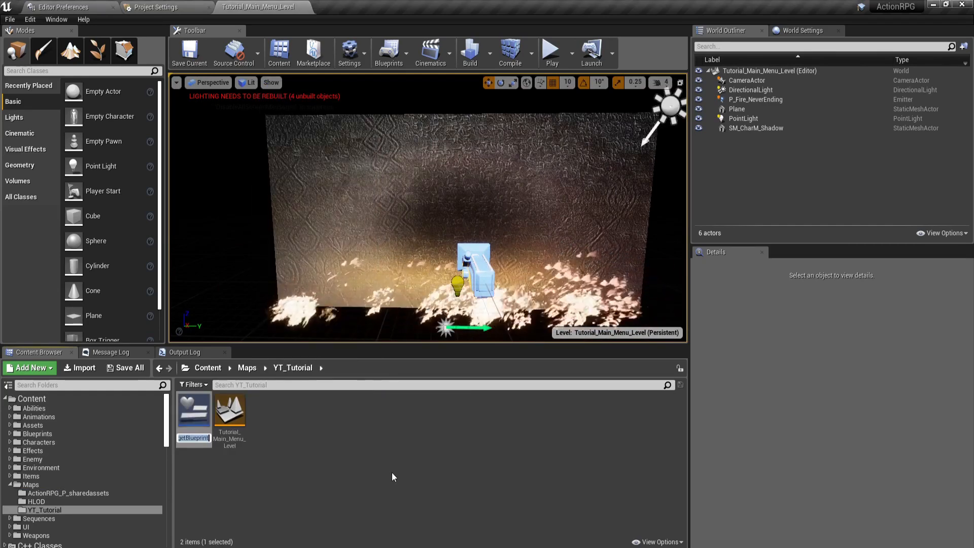
# Step: Name the new Widget Blueprint Tutorial_MainMenu_BP
pyautogui.write('M')
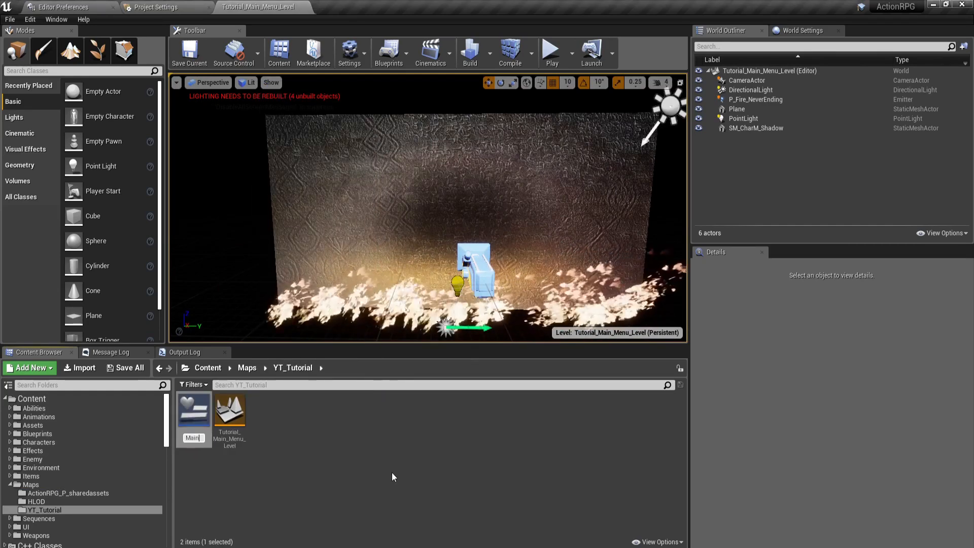
pyautogui.press('BackSpace')
pyautogui.write('Tu')
pyautogui.write('torial_M')
pyautogui.write('ainMenu')
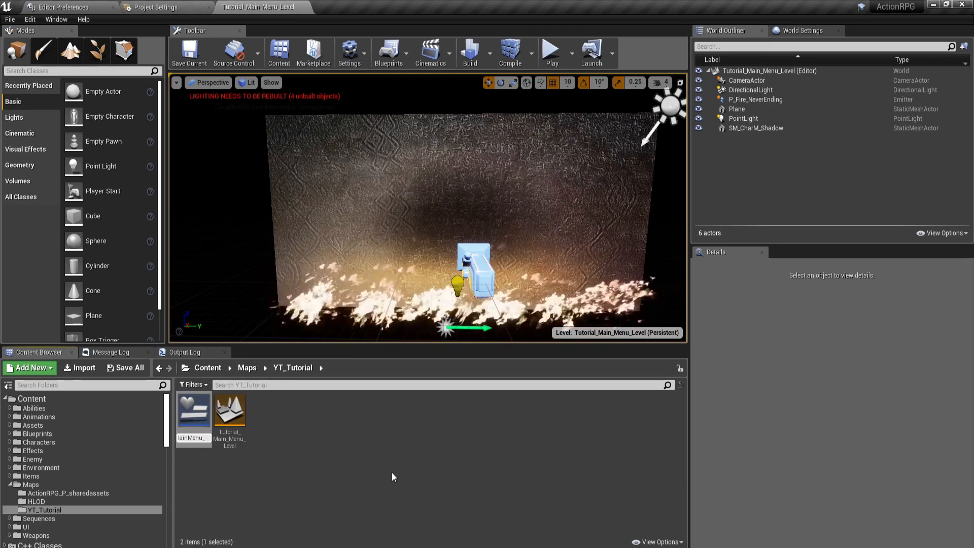
pyautogui.write('_BP')
pyautogui.click(392, 473)
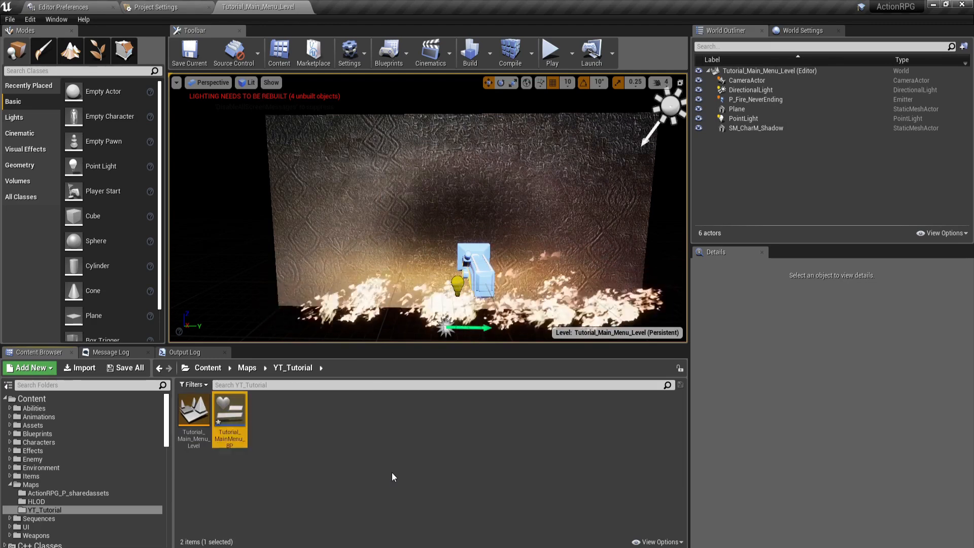
# Step: Create a Blueprint Class in the YT_Tutorial folder with GameMode as its parent class, found by searching "gamemode"
pyautogui.rightClick(288, 447)
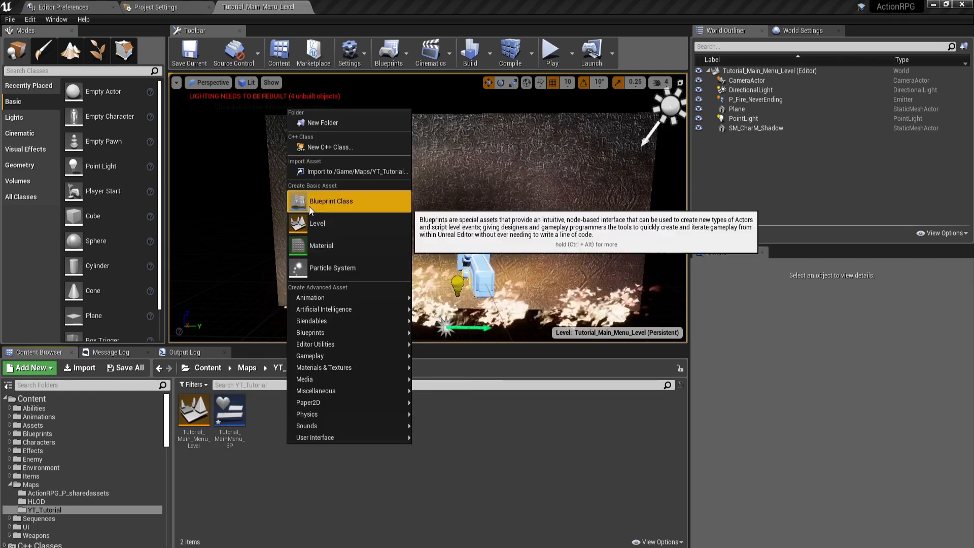
pyautogui.click(325, 201)
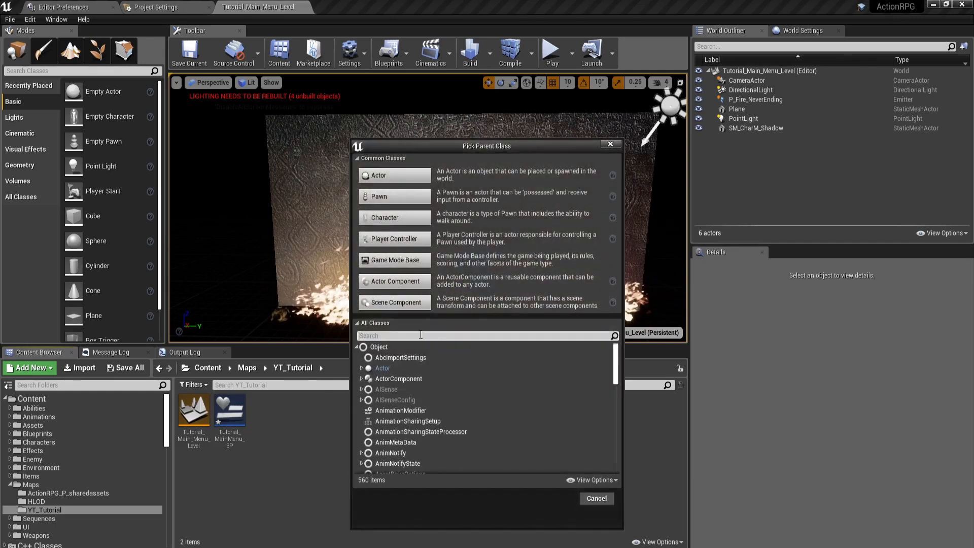
pyautogui.write('gamemode')
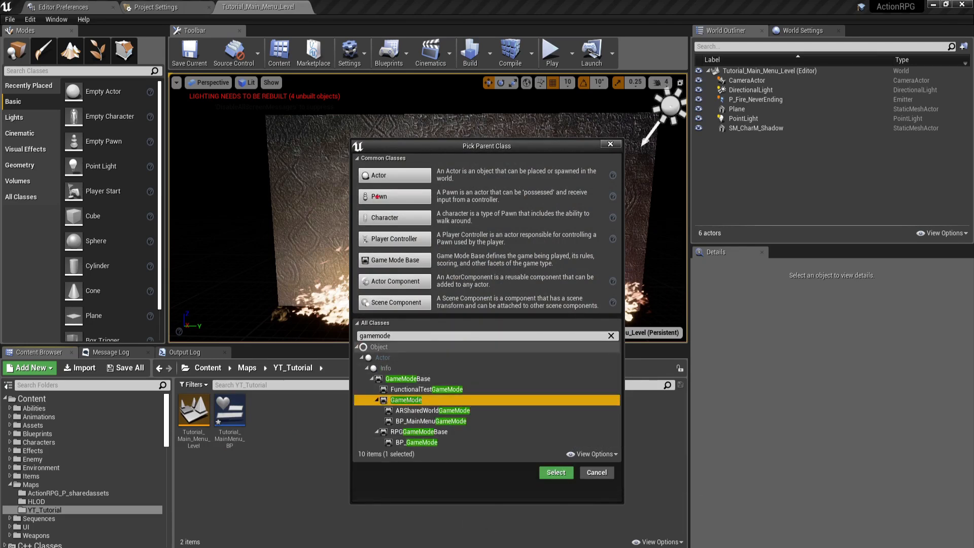
pyautogui.moveTo(363, 349); pyautogui.dragTo(321, 325)
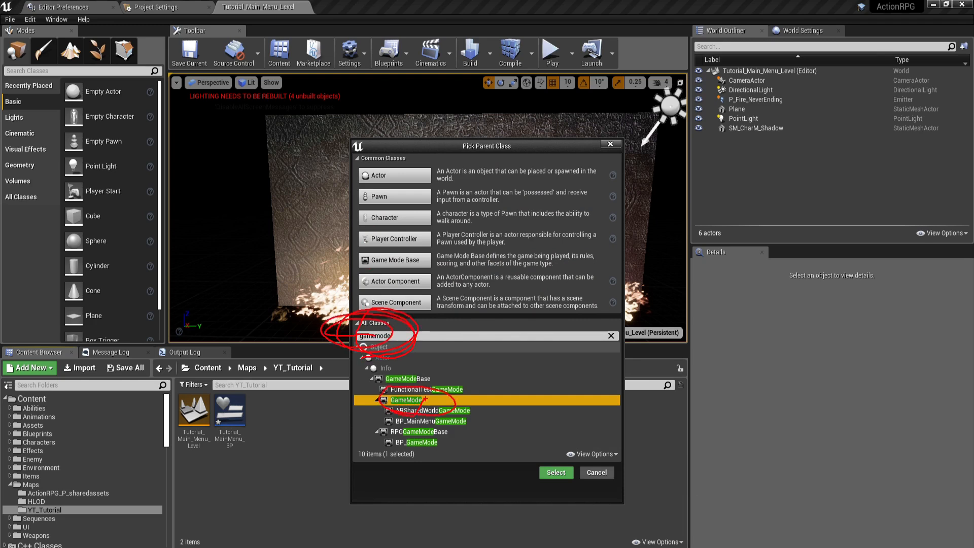
pyautogui.press('Escape')
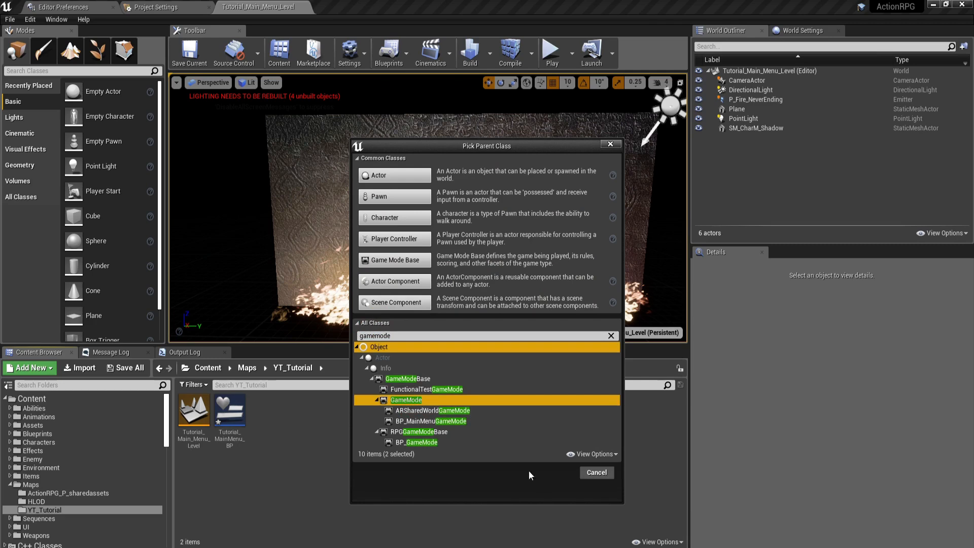
pyautogui.click(434, 423)
pyautogui.click(556, 472)
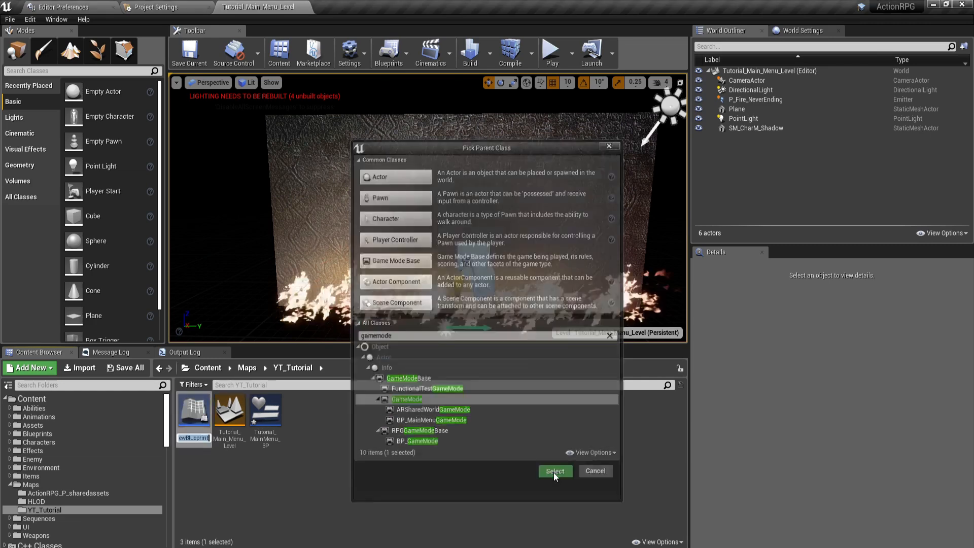
# Step: Name the new game mode Blueprint Tutorial_GameMode_UI_BP
pyautogui.write('Tu')
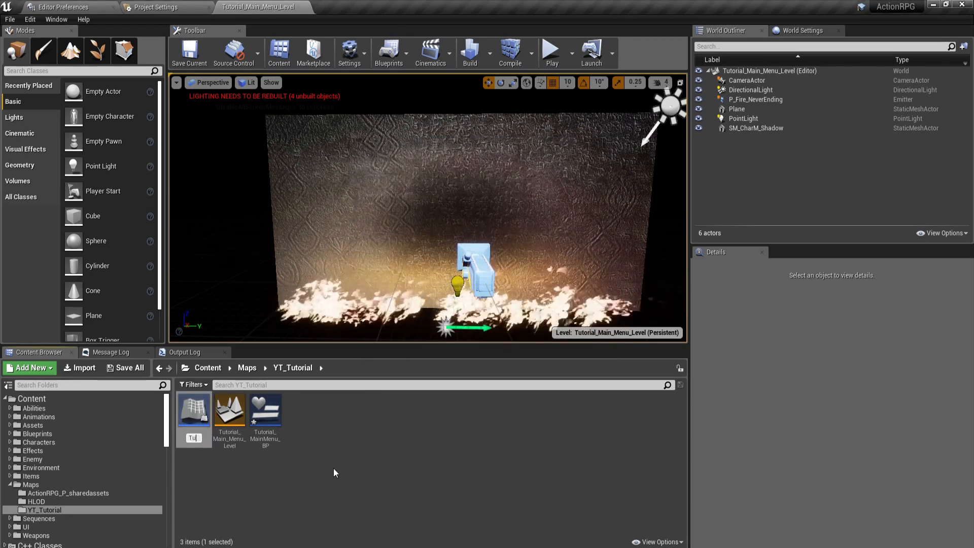
pyautogui.write('torial_')
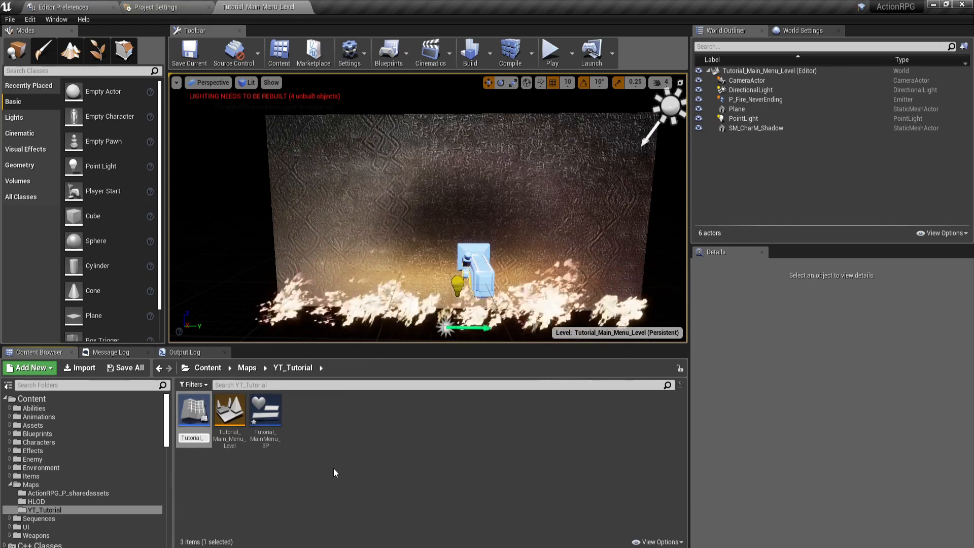
pyautogui.write('GameMode')
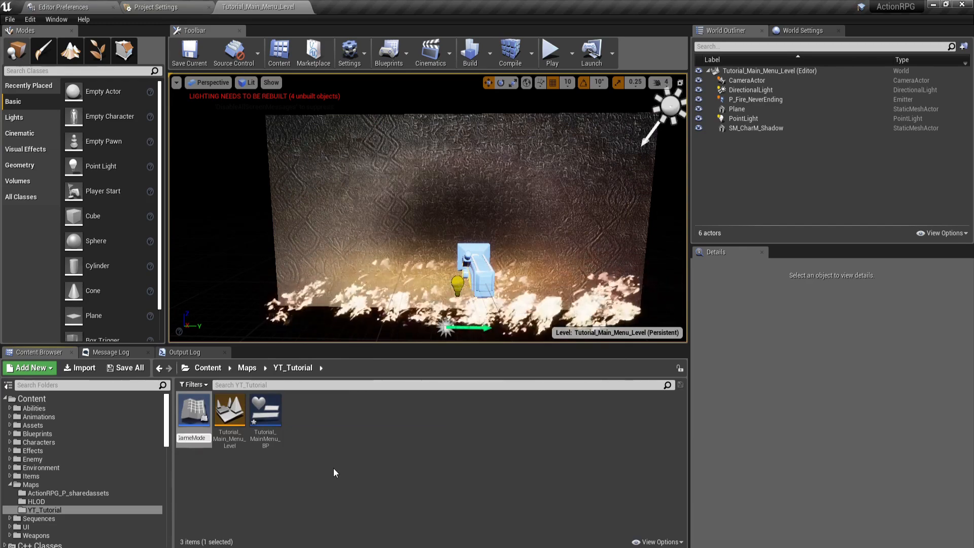
pyautogui.write('_UI_')
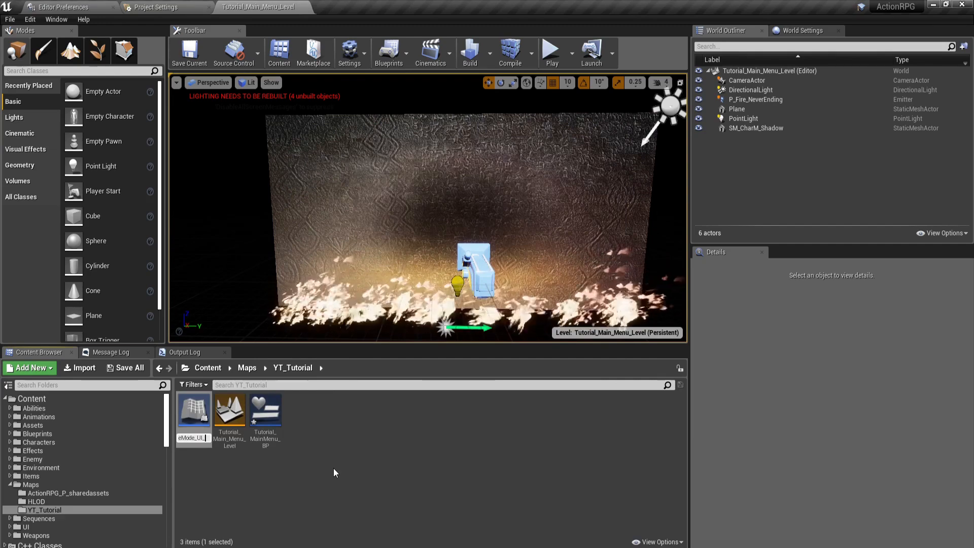
pyautogui.write('BP')
pyautogui.press('BackSpace')
pyautogui.press('BackSpace')
pyautogui.press('BackSpace')
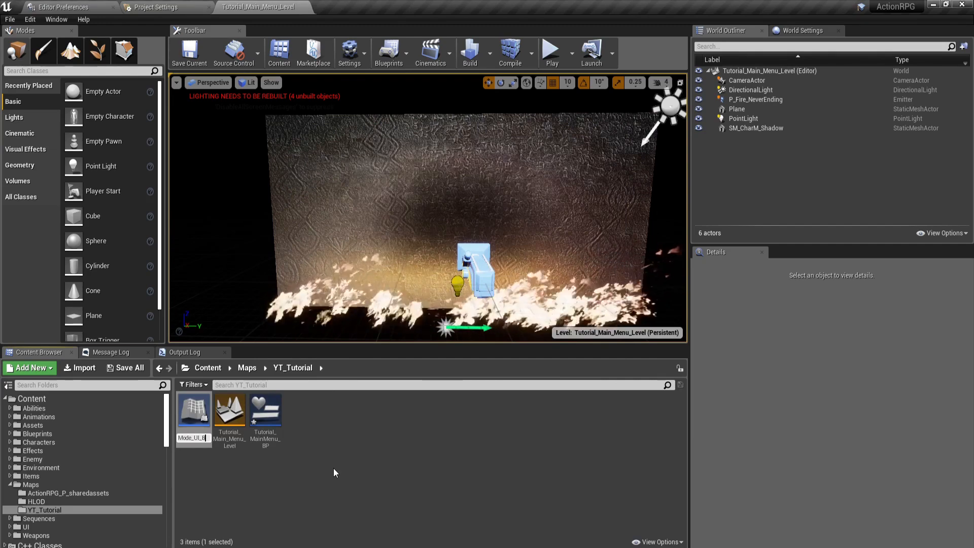
pyautogui.press('Return')
pyautogui.click(189, 440)
pyautogui.press('End')
pyautogui.write('_')
pyautogui.press('BackSpace')
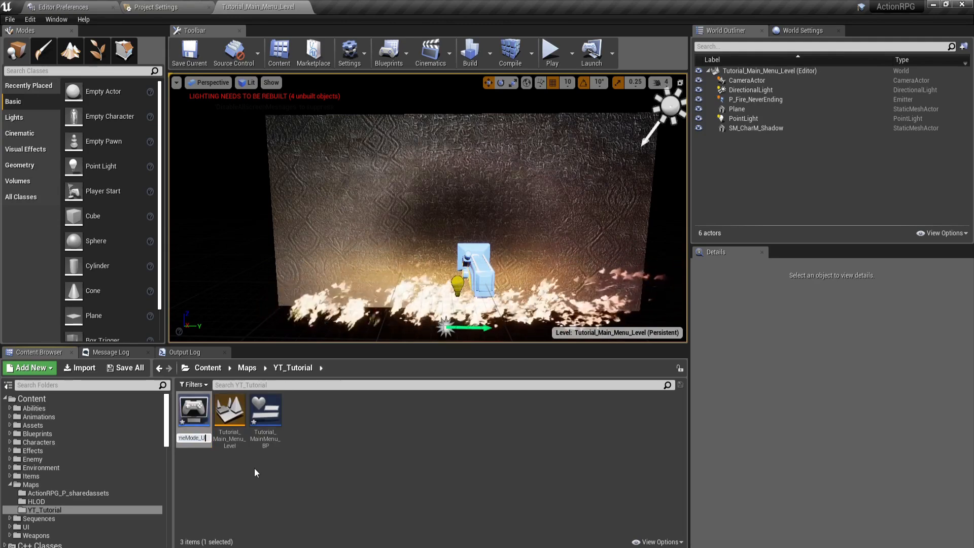
pyautogui.write('_BP')
pyautogui.press('Return')
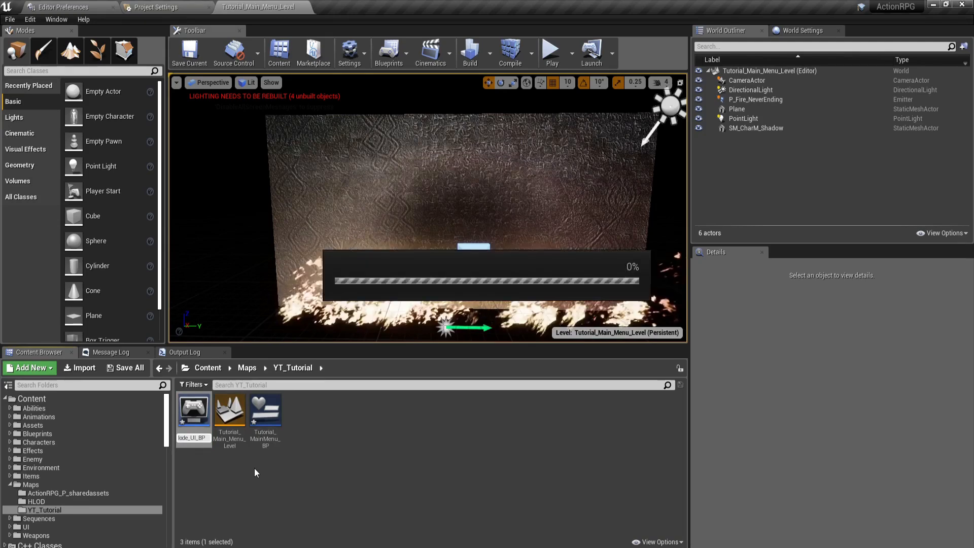
pyautogui.click(233, 469)
# Step: Open Tutorial_GameMode_UI_BP docked beside the level editor and show its Event Graph
pyautogui.doubleClick(194, 411)
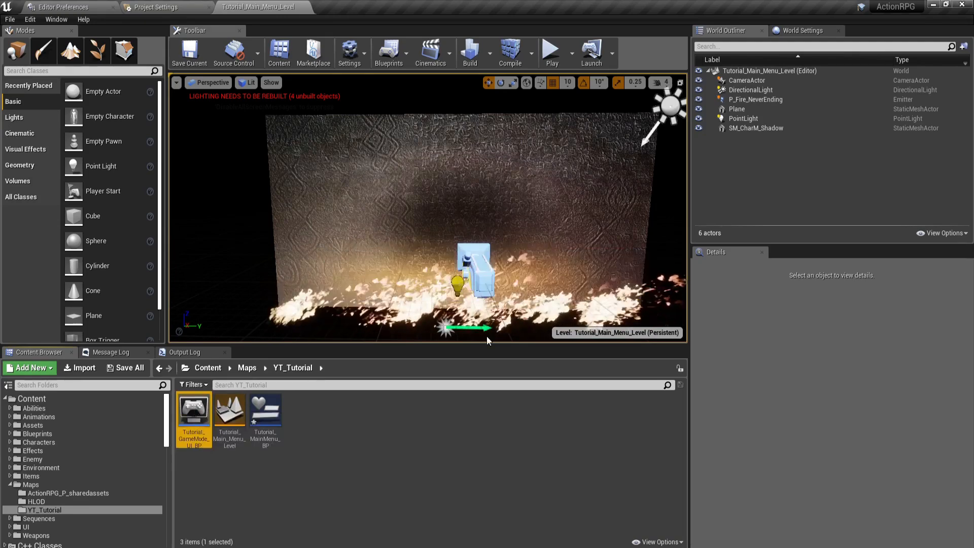
pyautogui.moveTo(325, 42); pyautogui.dragTo(372, 7)
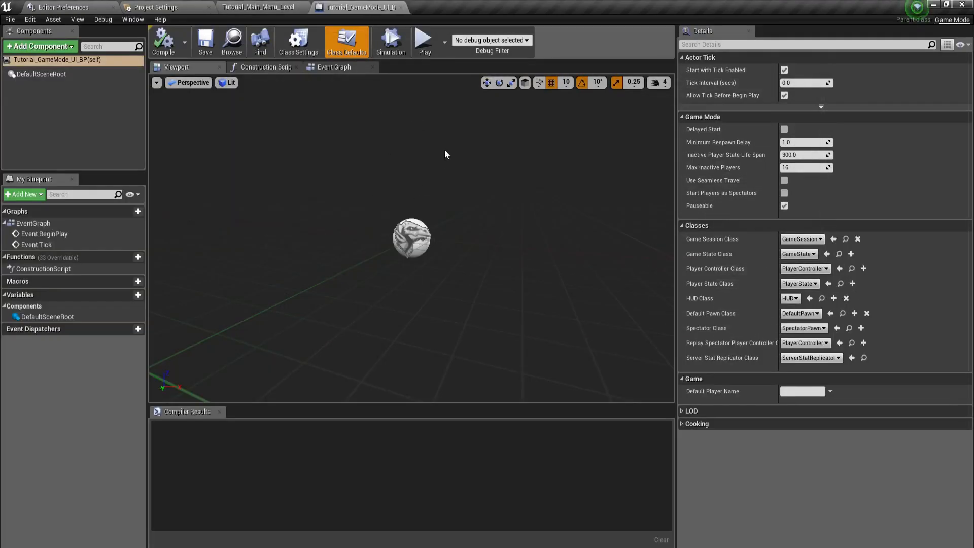
pyautogui.click(334, 67)
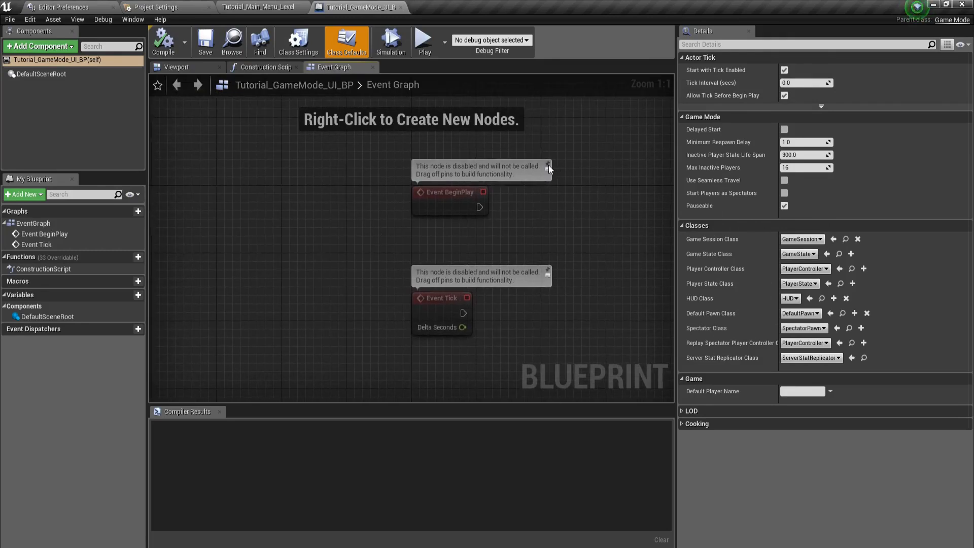
# Step: Delete the Event Tick node from the Event Graph, leaving Event BeginPlay, and compile and save the game mode Blueprint
pyautogui.moveTo(549, 275); pyautogui.dragTo(414, 281, button='right')
pyautogui.click(294, 306)
pyautogui.press('Delete')
pyautogui.click(164, 42)
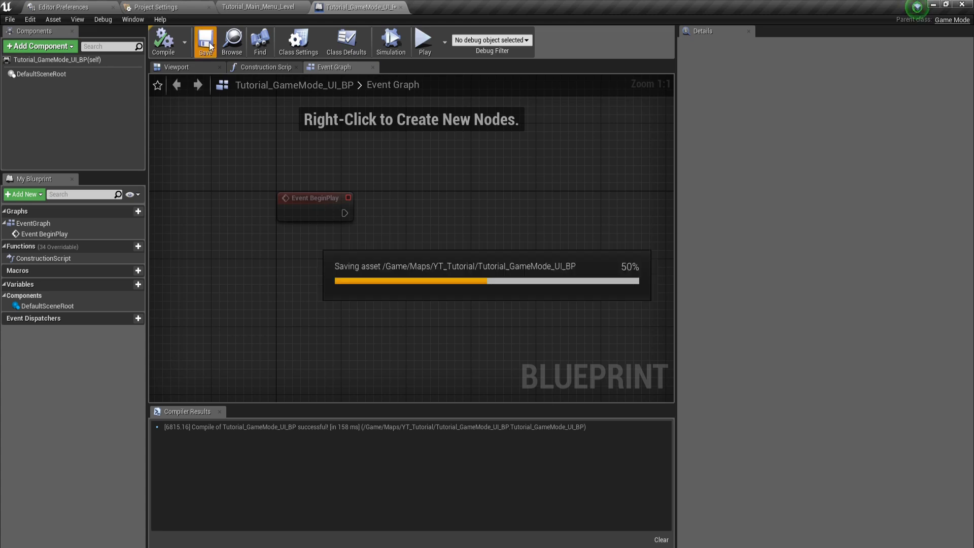
# Step: Set the project's Default GameMode in the Maps & Modes settings to Tutorial_GameMode_UI_BP
pyautogui.click(170, 6)
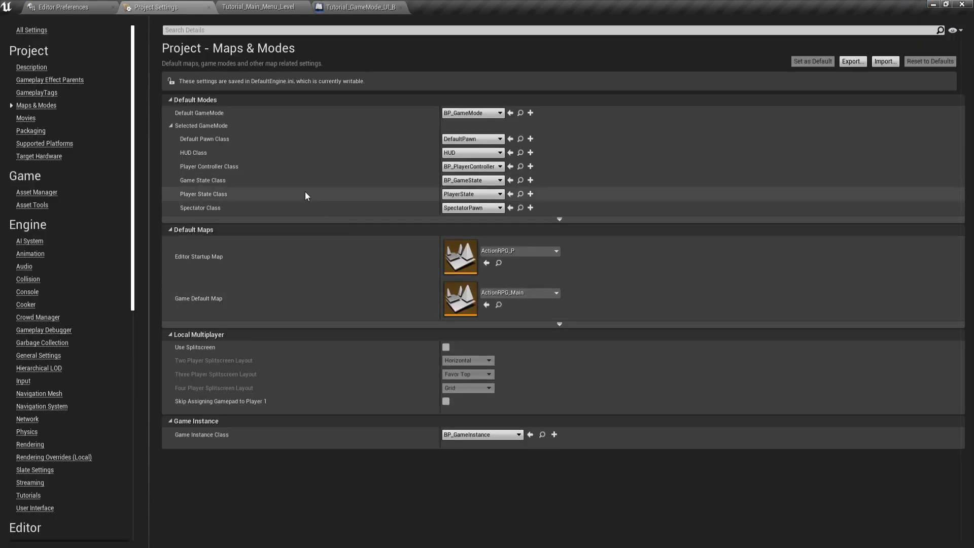
pyautogui.click(292, 7)
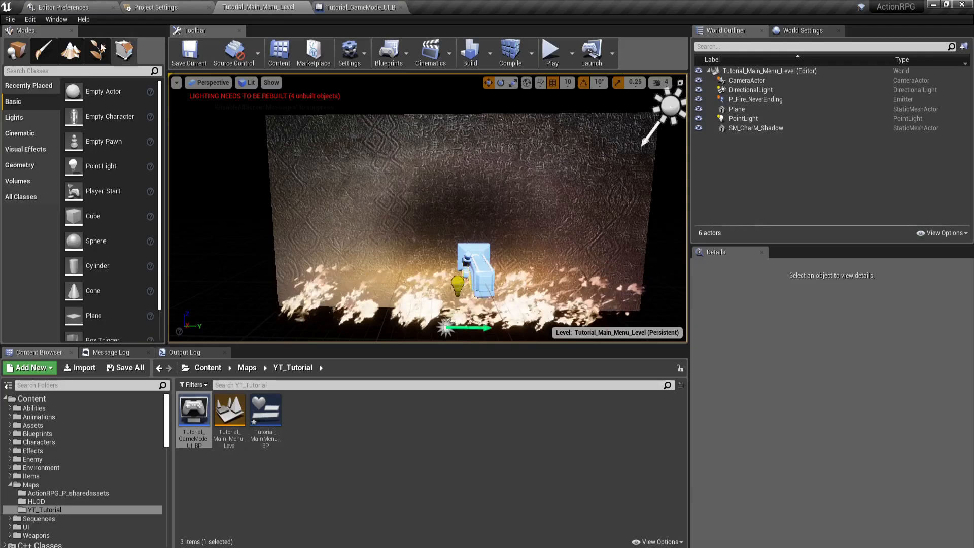
pyautogui.click(30, 19)
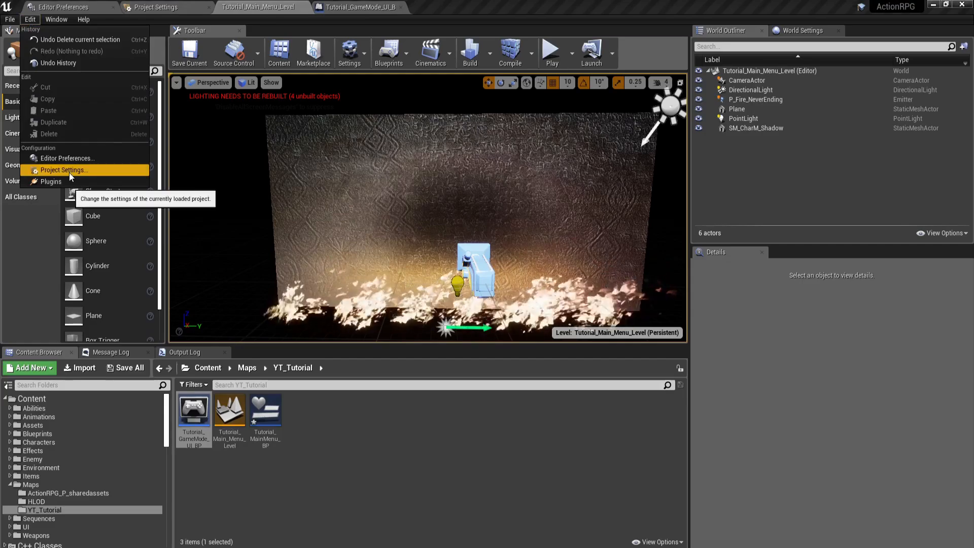
pyautogui.click(175, 5)
pyautogui.click(176, 5)
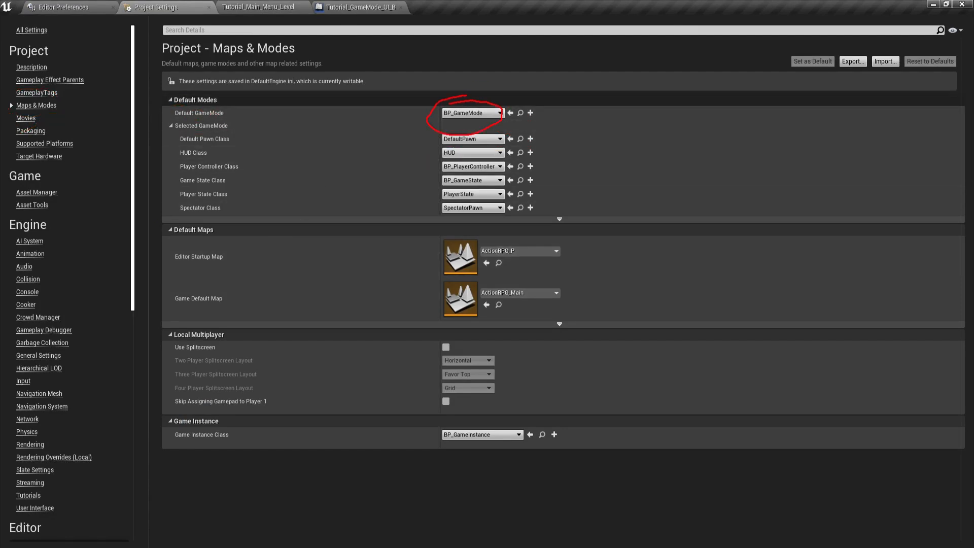
pyautogui.click(501, 112)
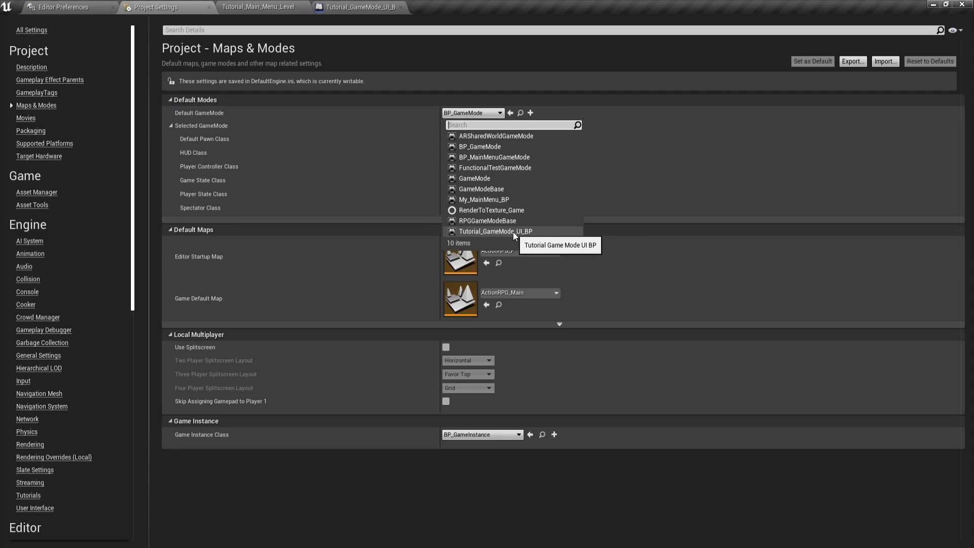
pyautogui.click(460, 231)
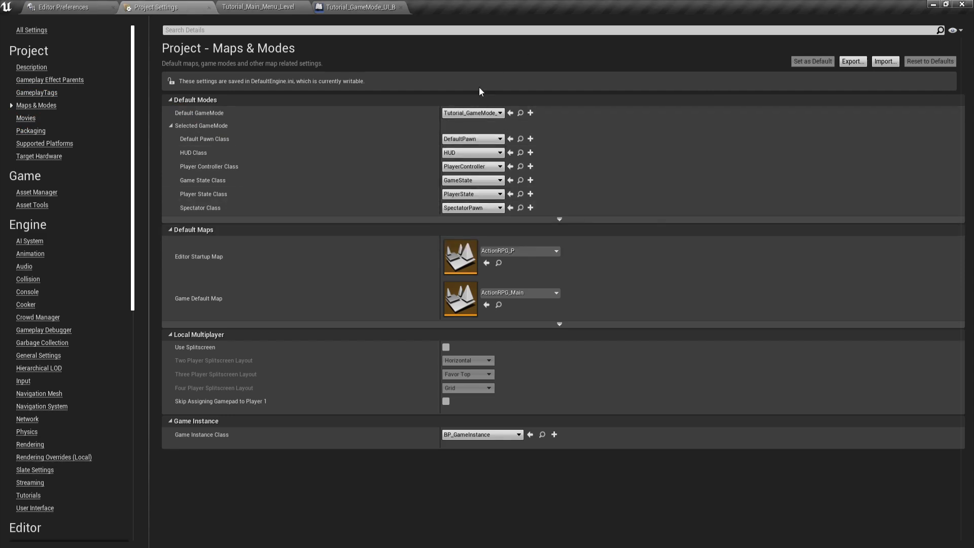
pyautogui.click(467, 112)
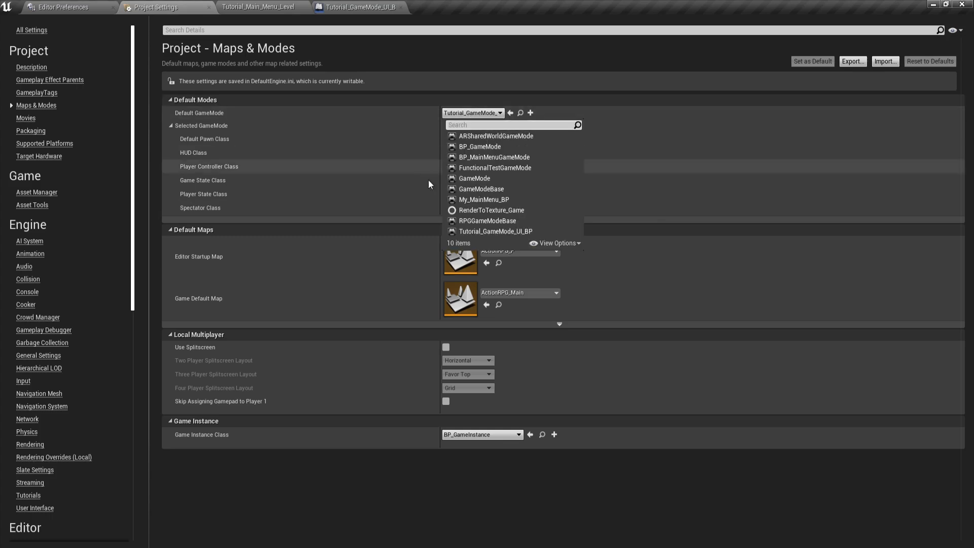
pyautogui.click(472, 232)
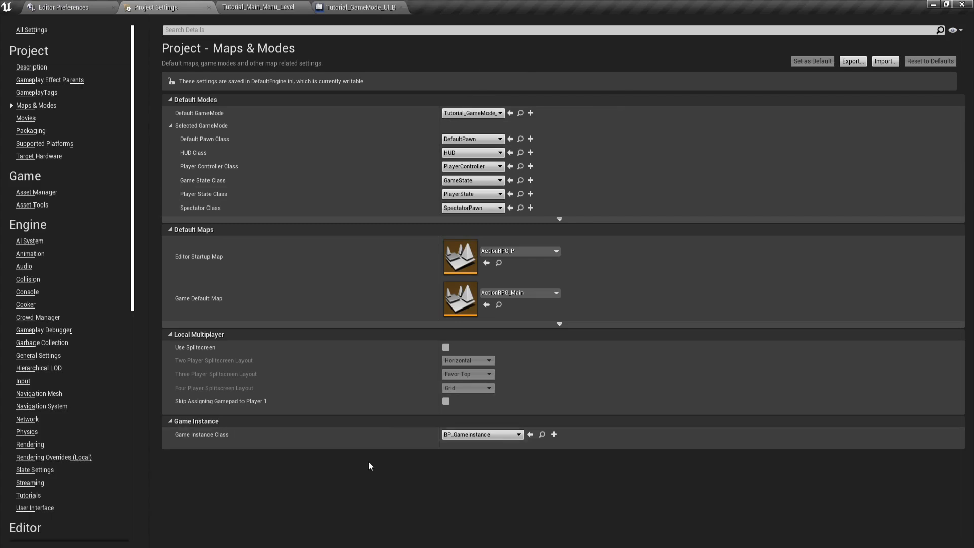
# Step: Select the CameraActor in Tutorial_Main_Menu_Level and expand the advanced properties of its Actor section
pyautogui.click(274, 8)
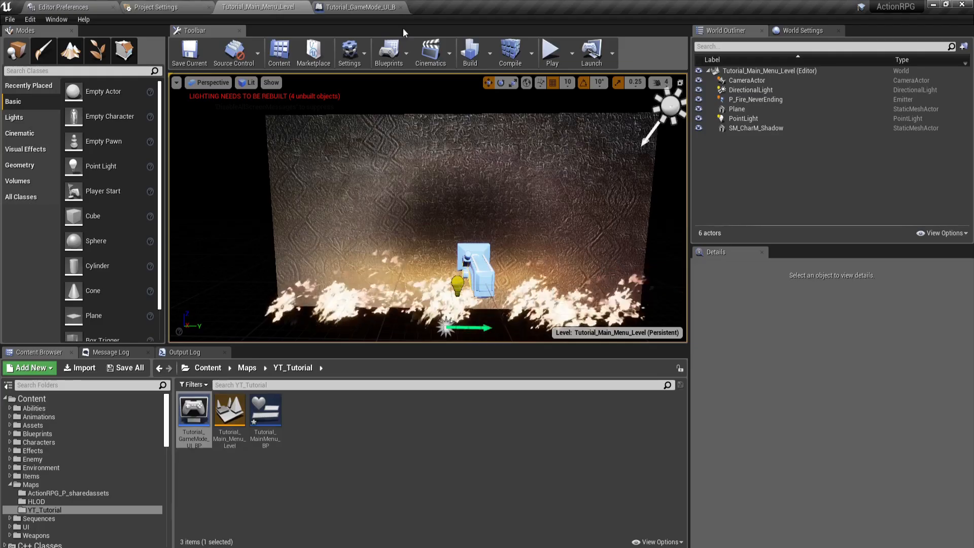
pyautogui.doubleClick(746, 80)
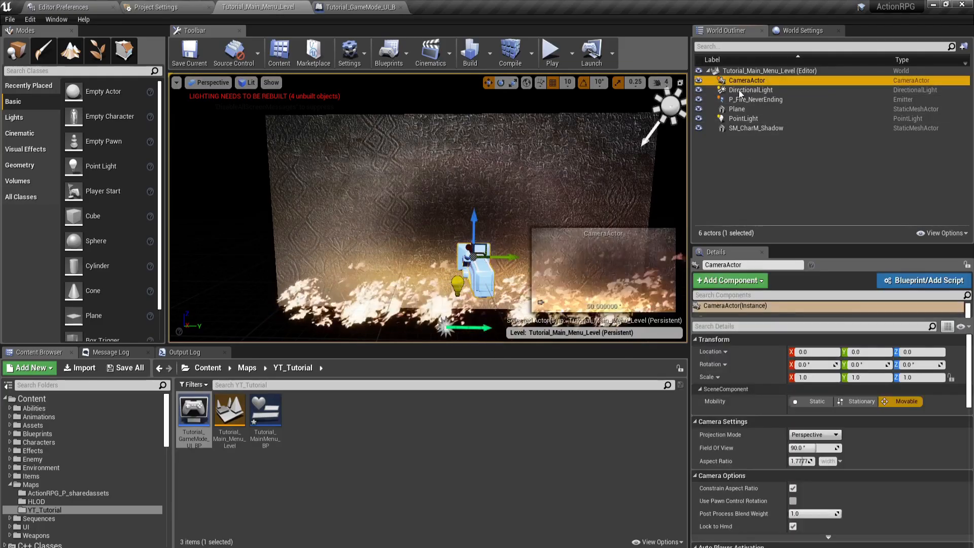
pyautogui.moveTo(380, 202)
pyautogui.mouseDown(button='right')
pyautogui.moveTo(417, 203)
pyautogui.moveTo(380, 201)
pyautogui.mouseUp(button='right')
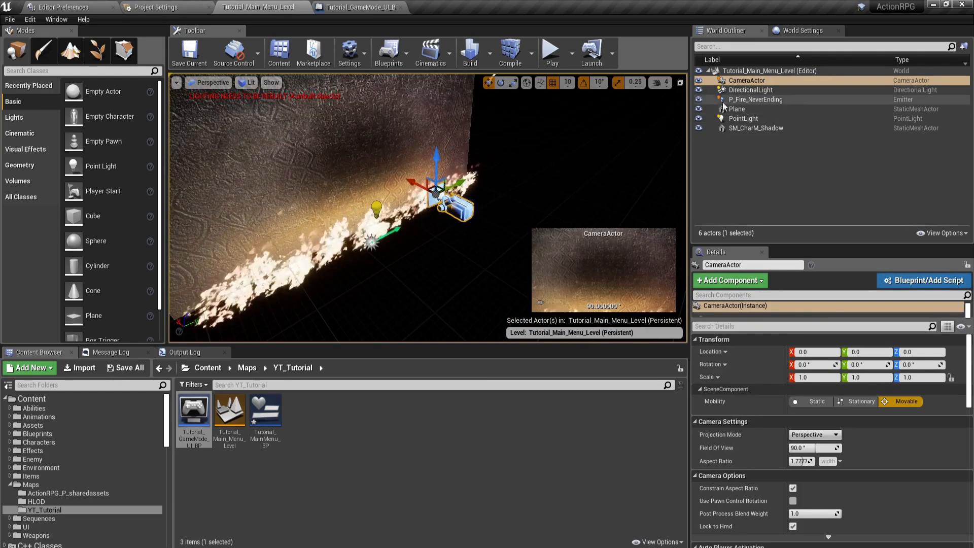
pyautogui.moveTo(727, 13); pyautogui.dragTo(723, 15)
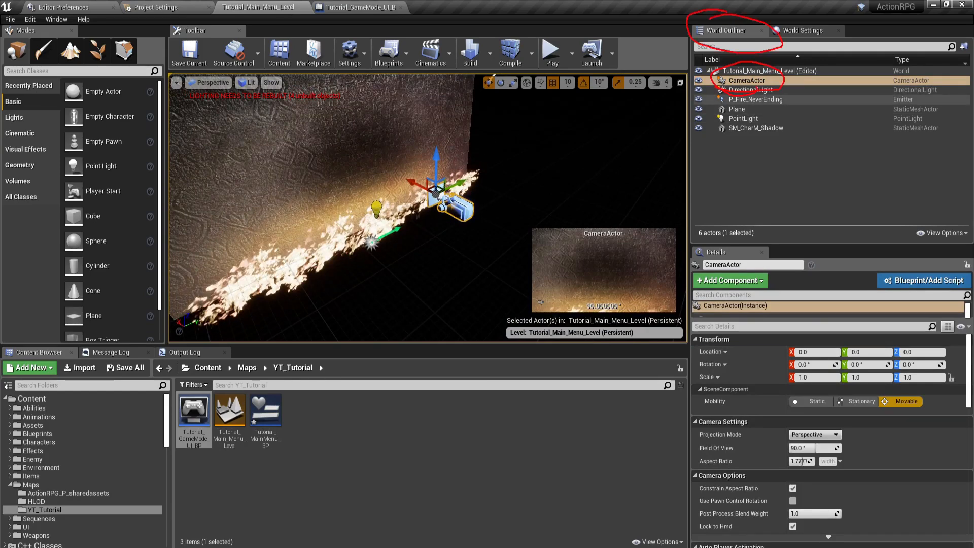
pyautogui.scroll(-10, 811, 517)
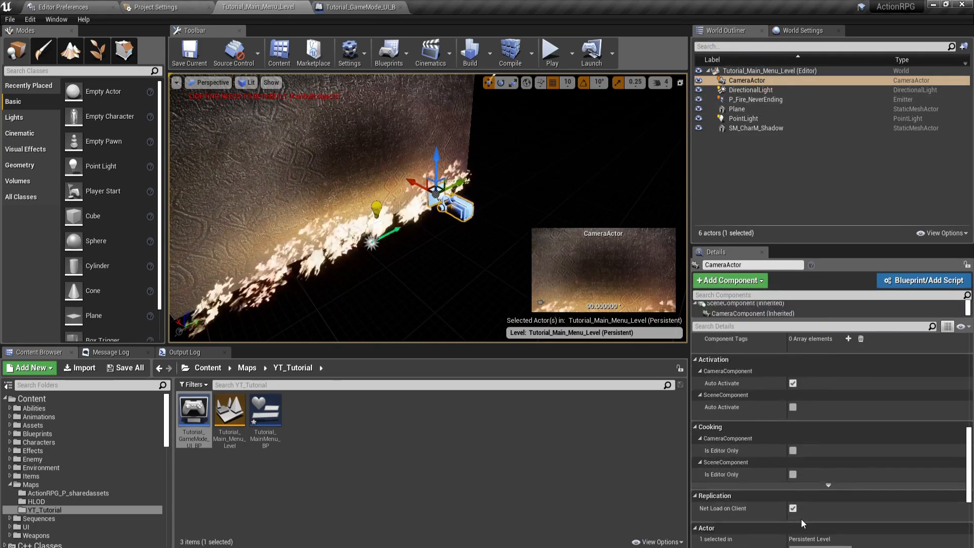
pyautogui.scroll(-2, 804, 486)
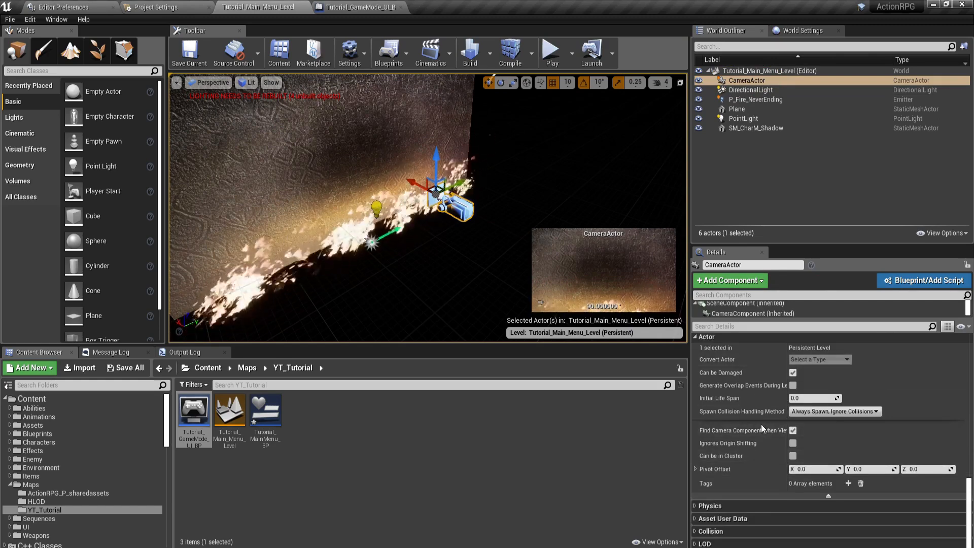
pyautogui.scroll(1, 752, 395)
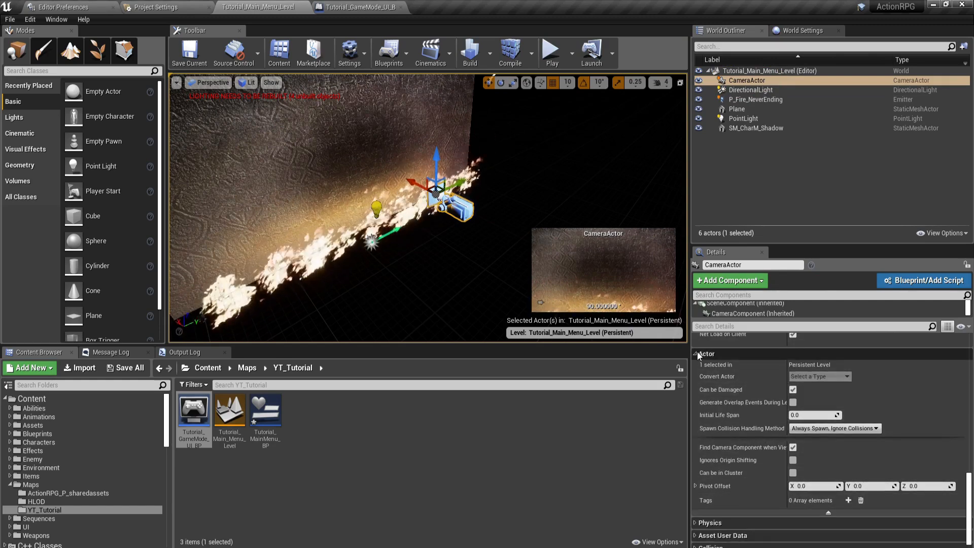
pyautogui.click(697, 352)
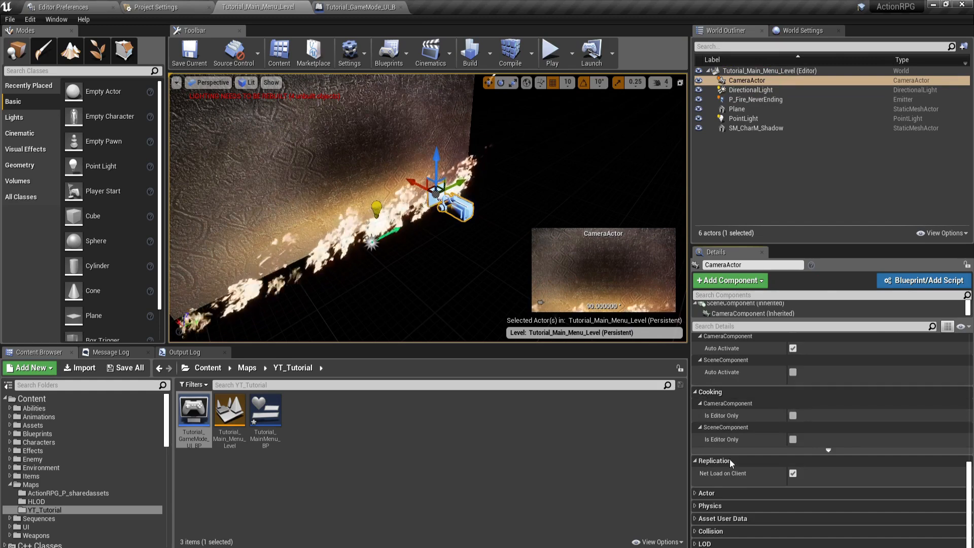
pyautogui.click(697, 493)
pyautogui.scroll(-4, 811, 494)
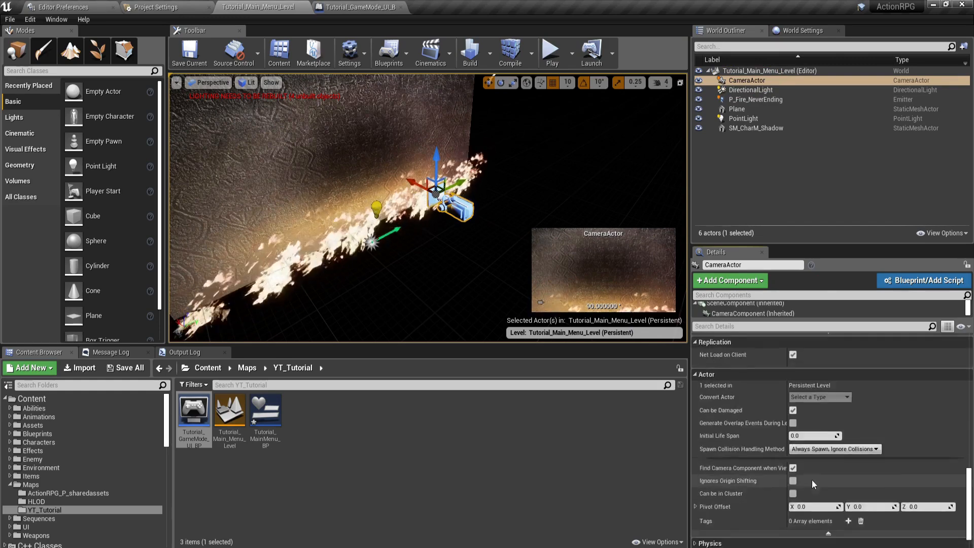
pyautogui.scroll(2, 827, 497)
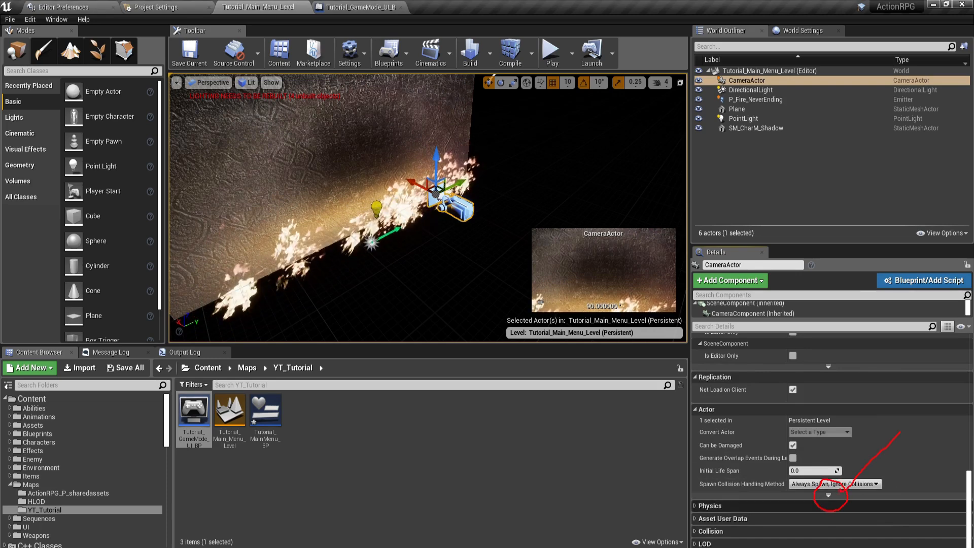
pyautogui.click(829, 495)
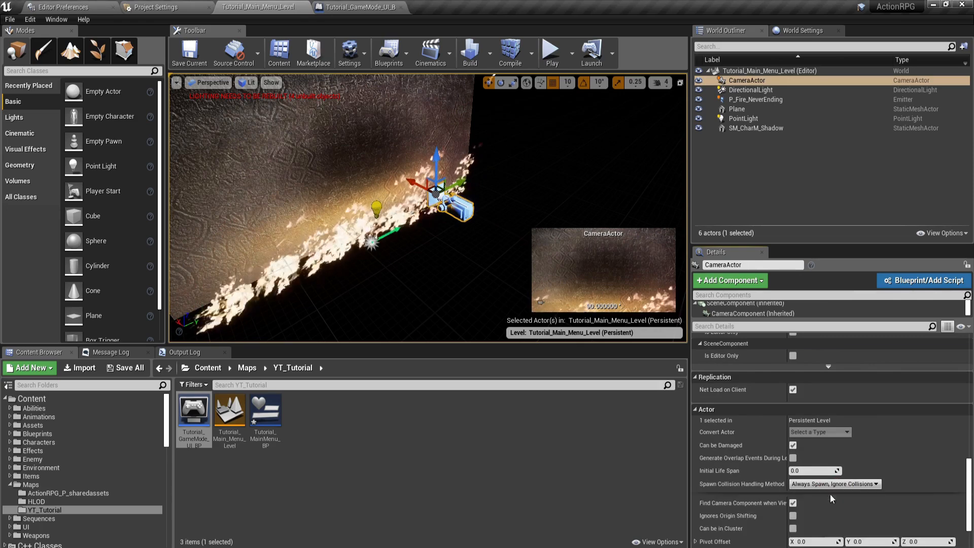
# Step: Add one element to the CameraActor's actor Tags, set it to MainCamera, and save the level
pyautogui.scroll(-2, 750, 417)
pyautogui.scroll(-1, 724, 466)
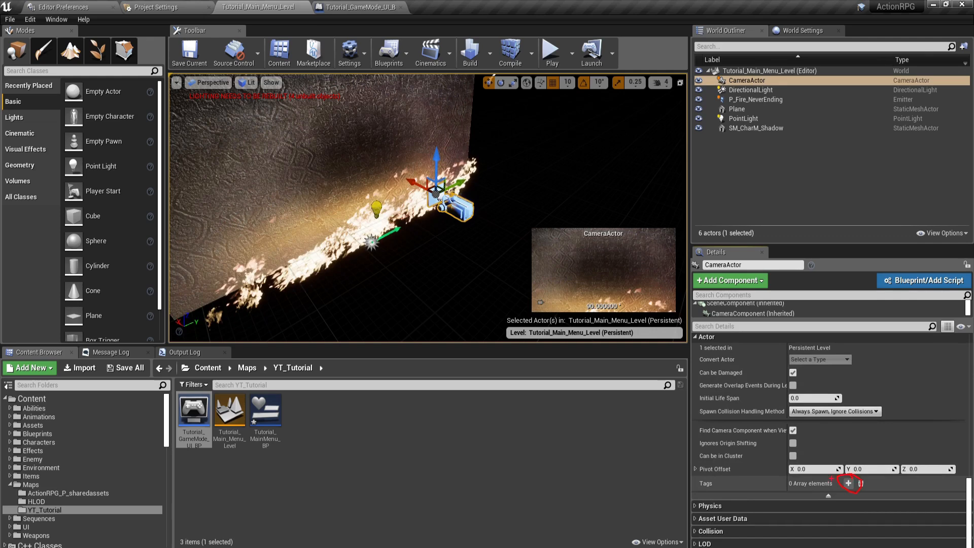
pyautogui.click(848, 484)
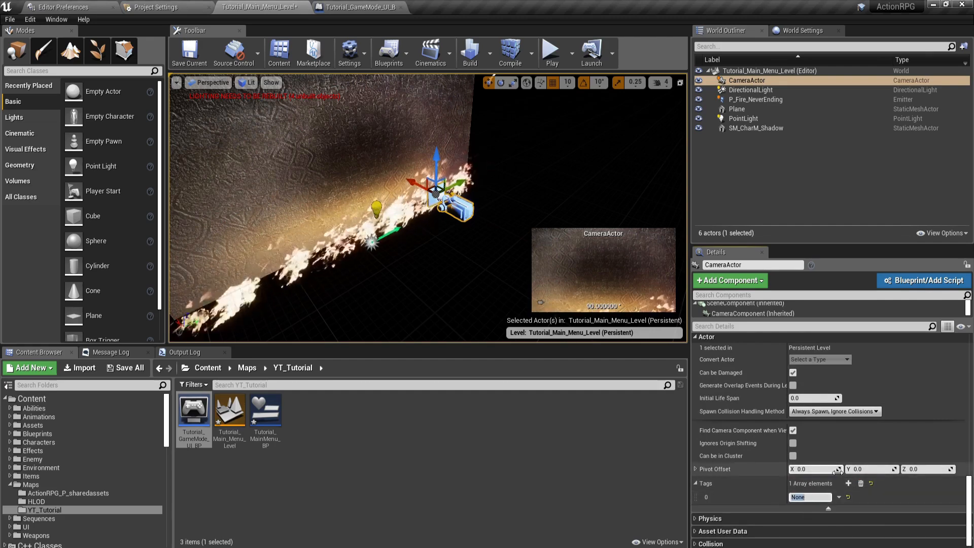
pyautogui.write('Ma')
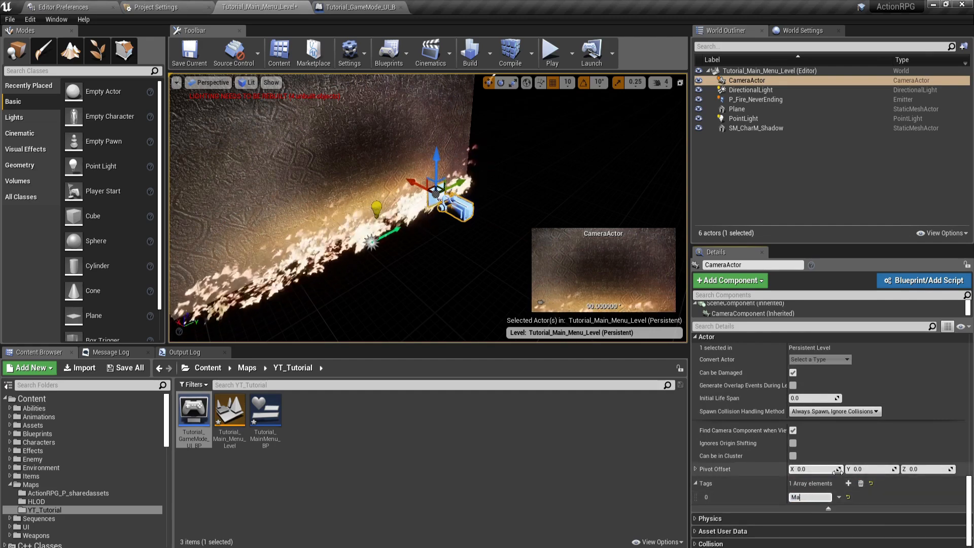
pyautogui.write('inCamera')
pyautogui.press('Return')
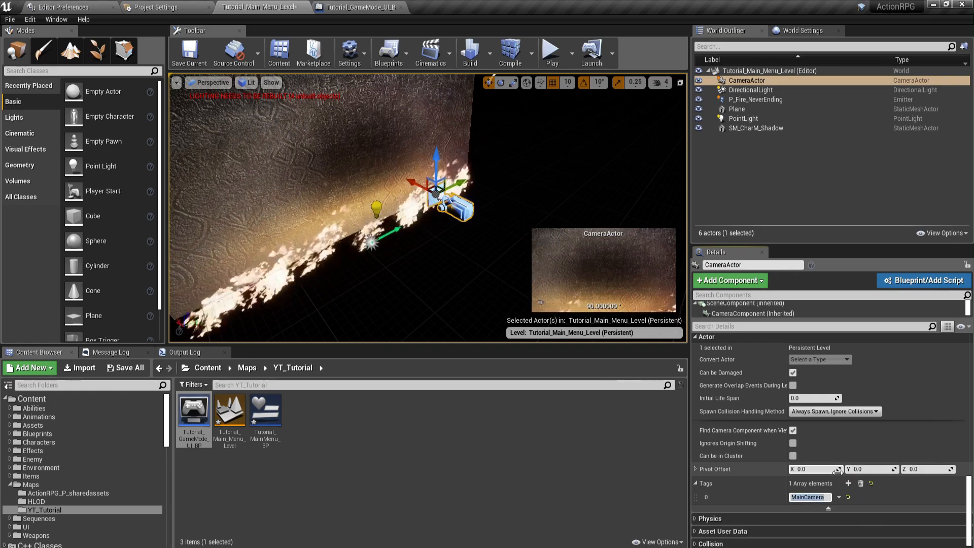
pyautogui.hotkey('ctrl', 's')
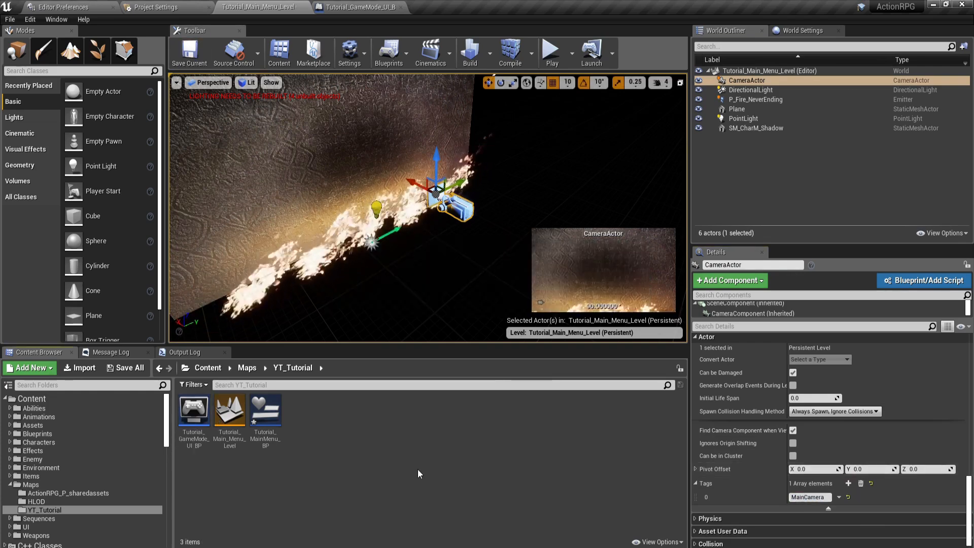
pyautogui.click(571, 455)
# Step: Add a Create Widget node driven by Event BeginPlay in Tutorial_GameMode_UI_BP and line it up beside the event
pyautogui.click(359, 7)
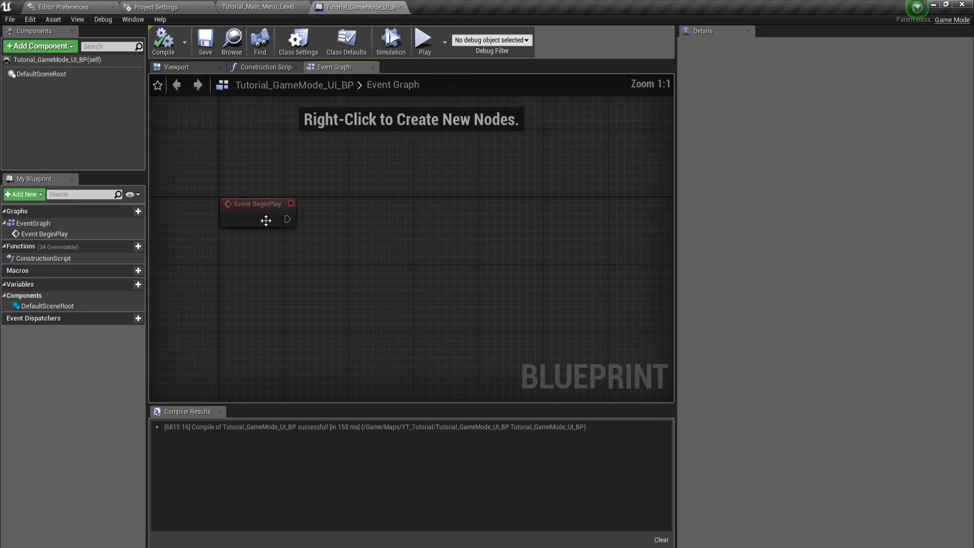
pyautogui.moveTo(287, 219); pyautogui.dragTo(328, 218)
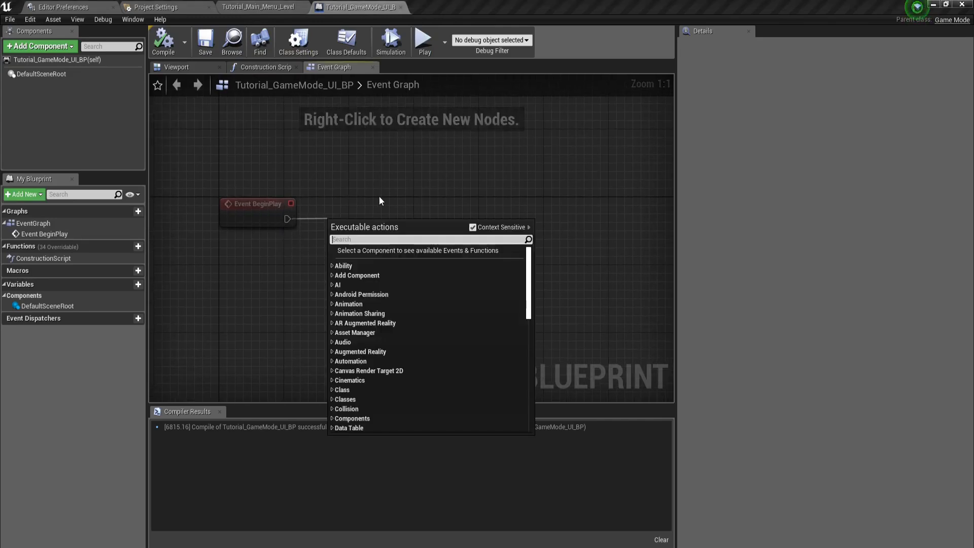
pyautogui.write('create wid')
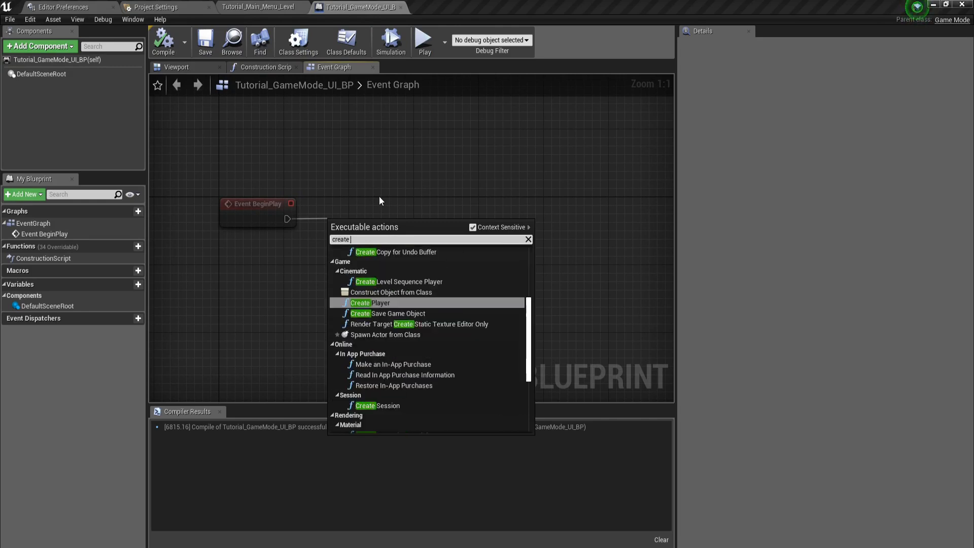
pyautogui.click(371, 260)
pyautogui.moveTo(372, 223); pyautogui.dragTo(379, 199)
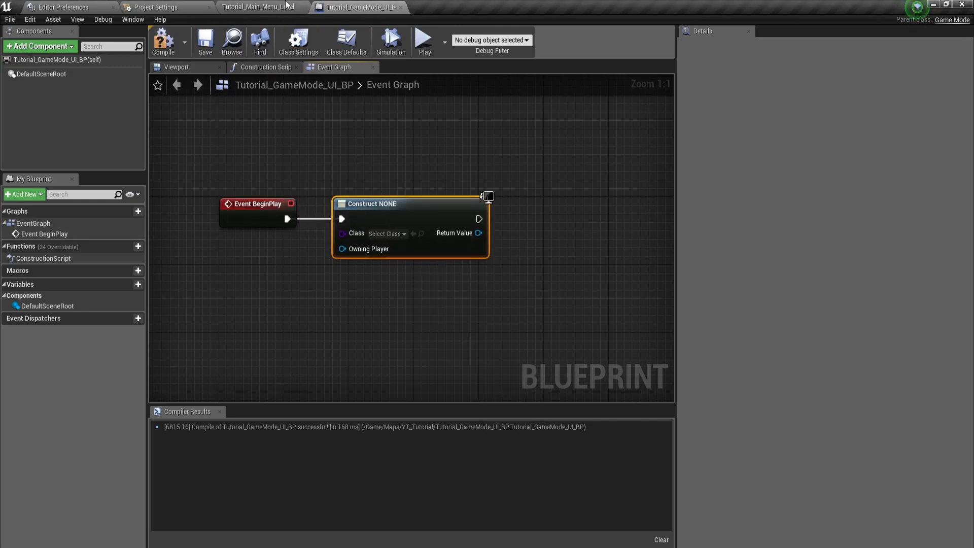
# Step: Open the Tutorial_MainMenu_BP widget from the YT_Tutorial folder and enlarge its design area to view the empty canvas
pyautogui.click(258, 7)
pyautogui.click(155, 7)
pyautogui.click(244, 5)
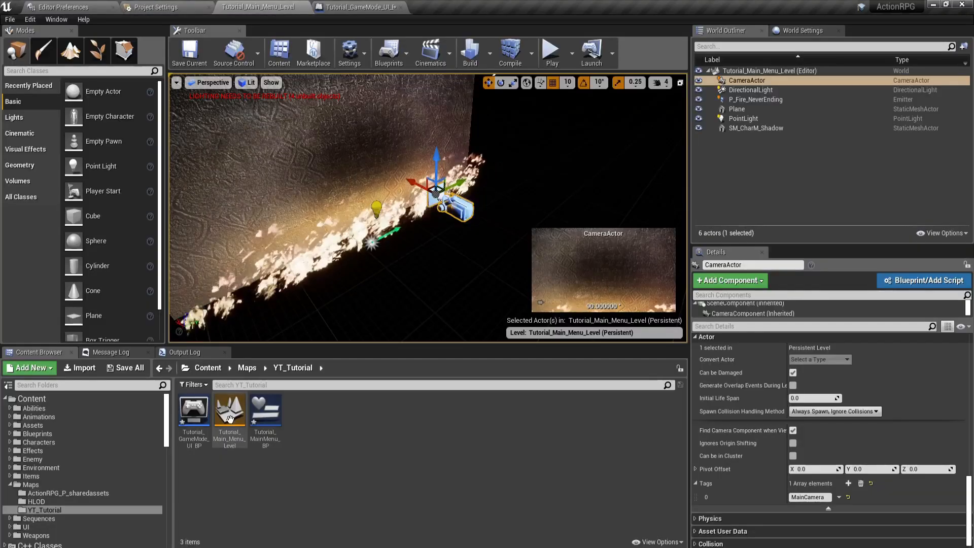
pyautogui.doubleClick(265, 412)
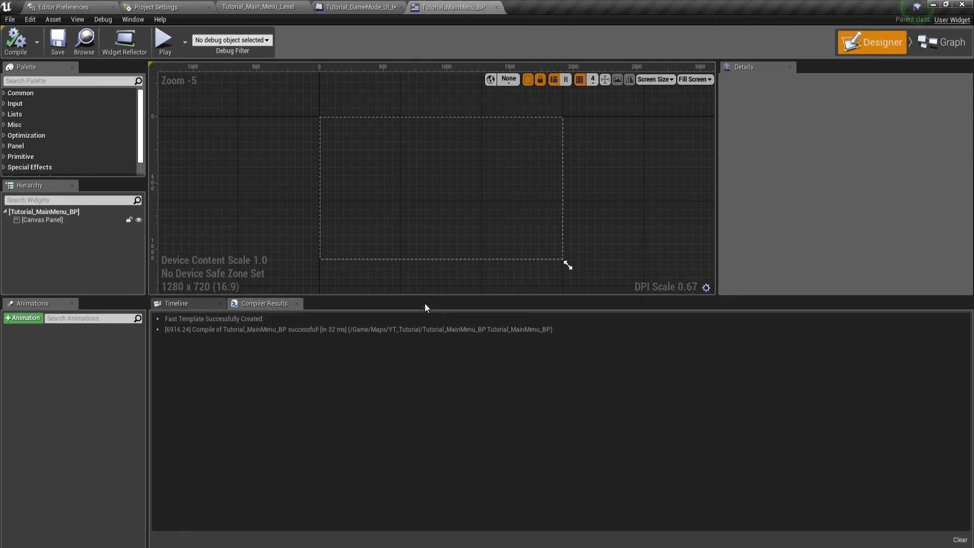
pyautogui.moveTo(425, 298); pyautogui.dragTo(401, 355)
pyautogui.scroll(1, 304, 215)
pyautogui.moveTo(383, 184); pyautogui.dragTo(310, 193, button='right')
# Step: Set the Class of the Create Widget node in the game mode's Event Graph to Tutorial_MainMenu_BP
pyautogui.click(358, 7)
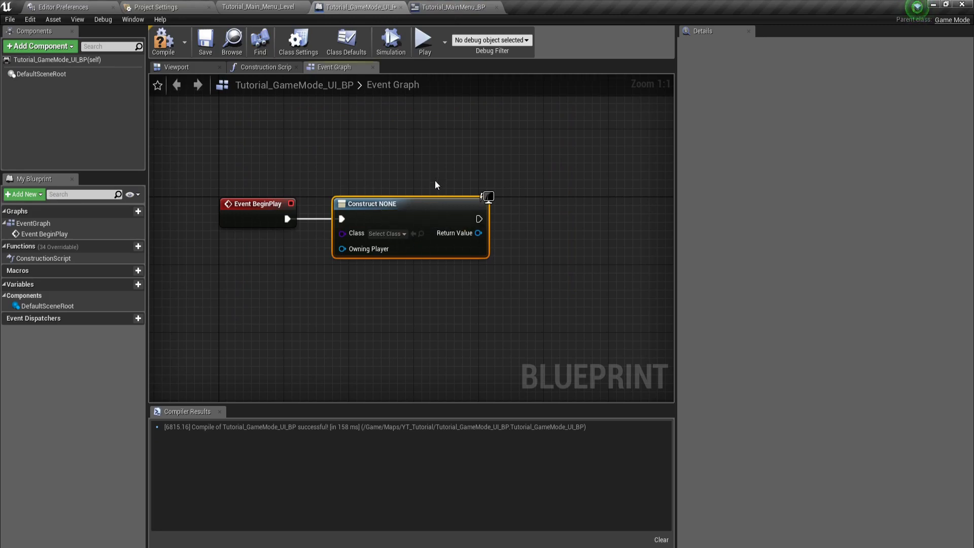
pyautogui.click(389, 233)
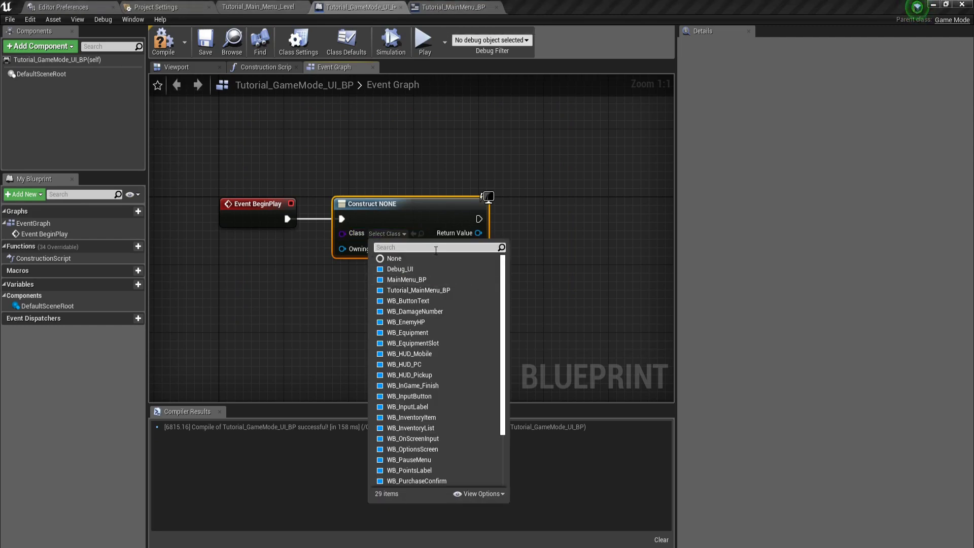
pyautogui.write('tu')
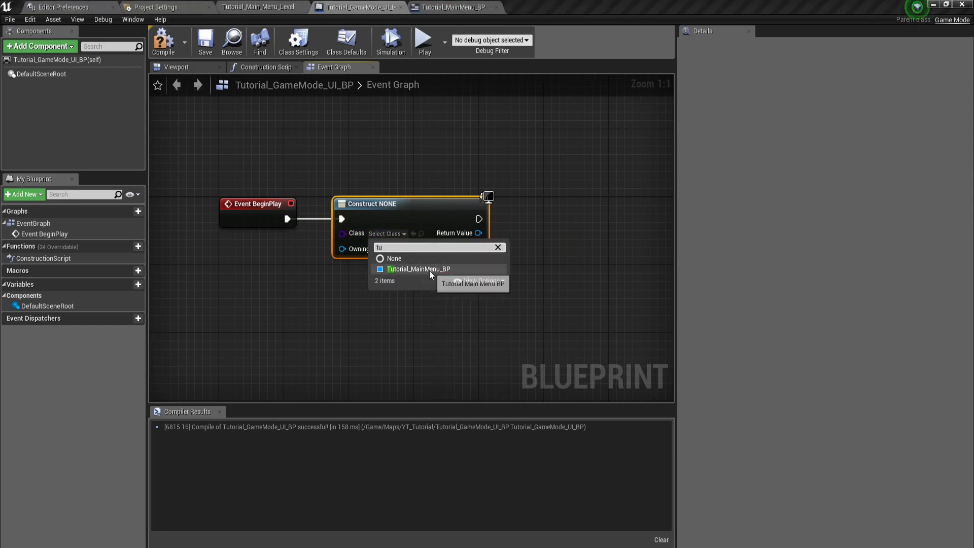
pyautogui.click(429, 270)
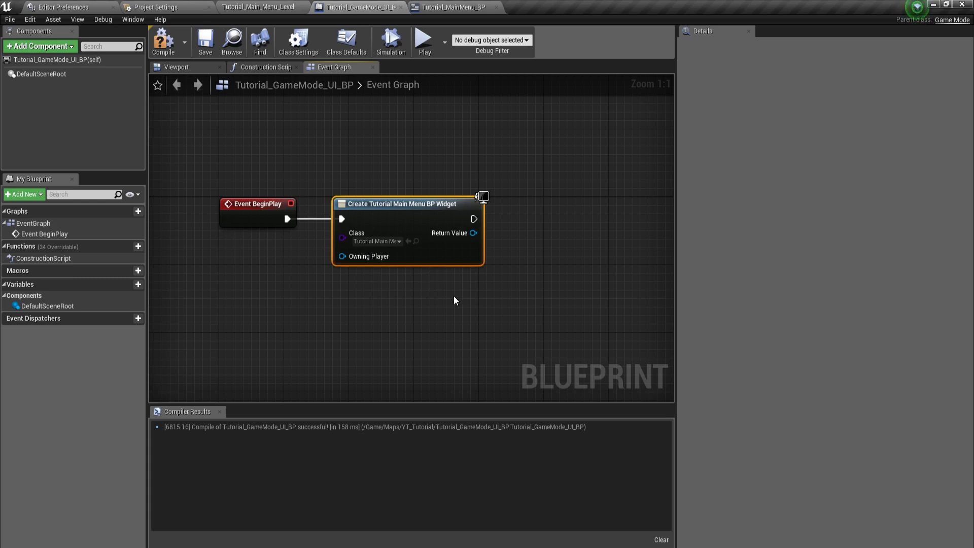
# Step: Add an Add to Viewport node after the Create Widget node and connect the widget's Return Value to its Target
pyautogui.moveTo(501, 277); pyautogui.dragTo(446, 271, button='right')
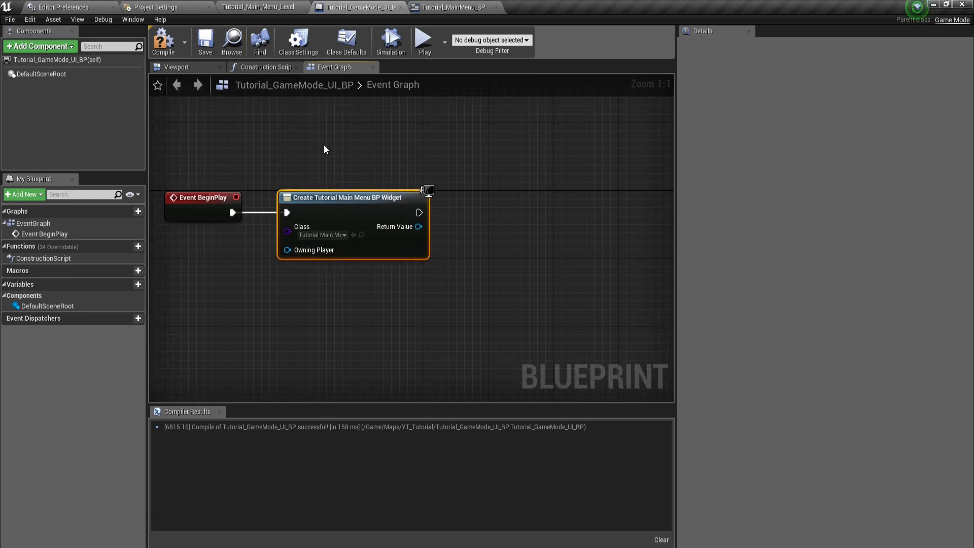
pyautogui.moveTo(545, 233); pyautogui.dragTo(504, 222, button='right')
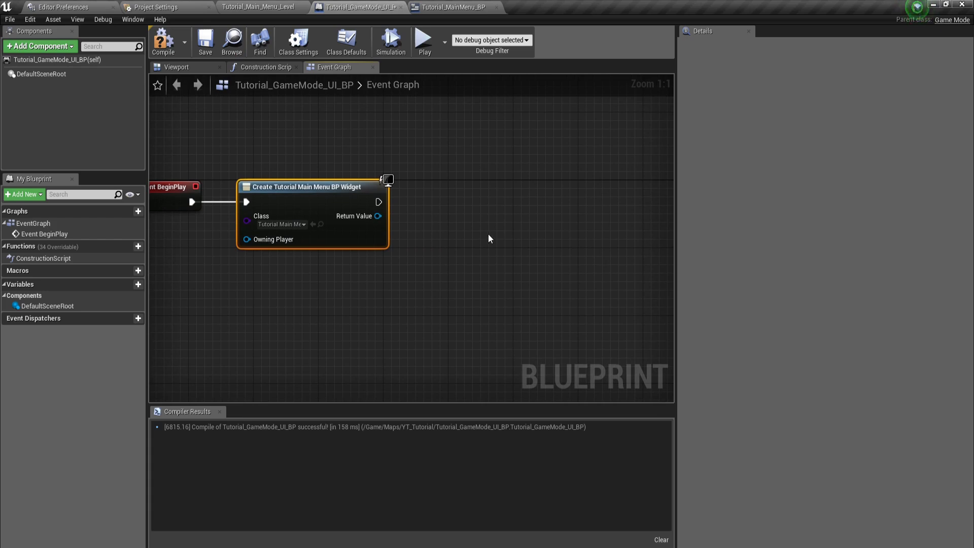
pyautogui.moveTo(378, 202); pyautogui.dragTo(420, 199)
pyautogui.write('add to view')
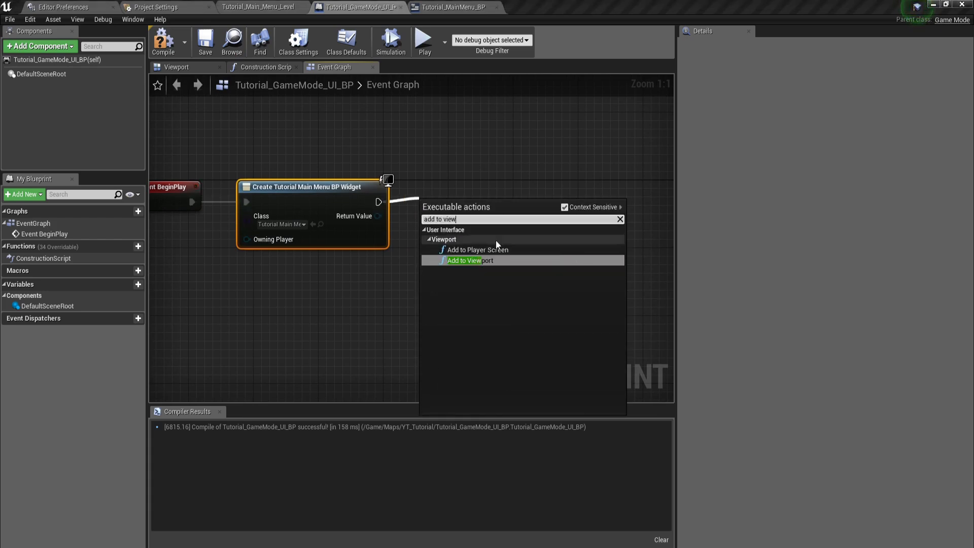
pyautogui.click(467, 261)
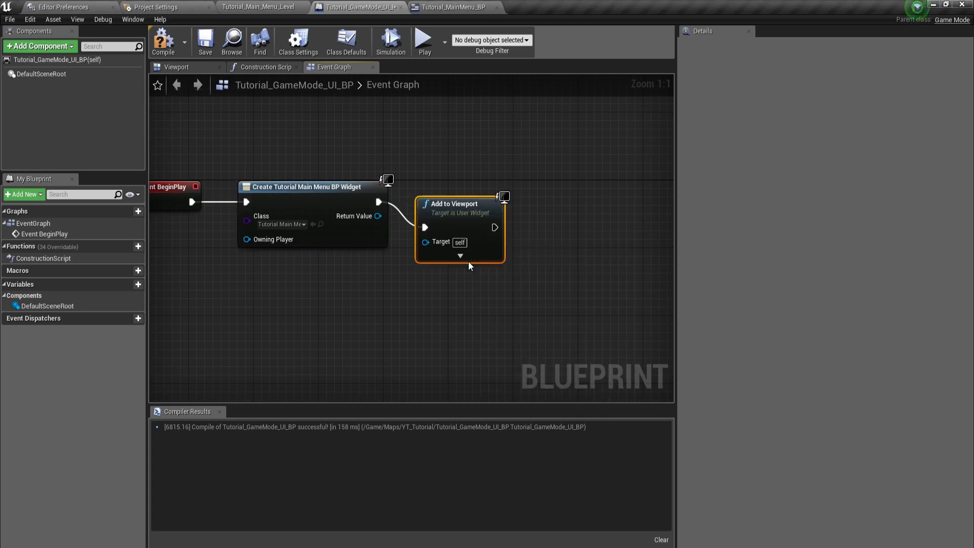
pyautogui.moveTo(378, 216); pyautogui.dragTo(434, 217)
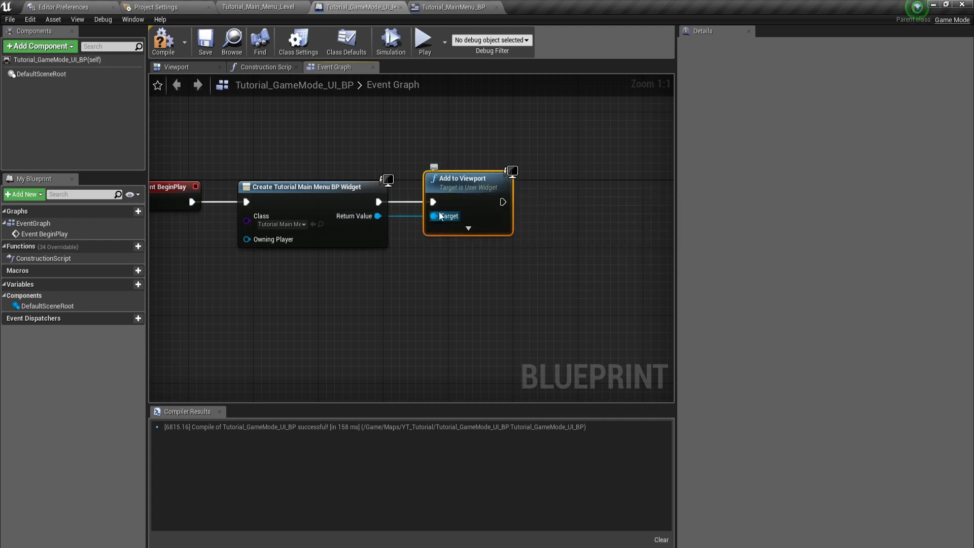
pyautogui.moveTo(518, 215); pyautogui.dragTo(430, 179)
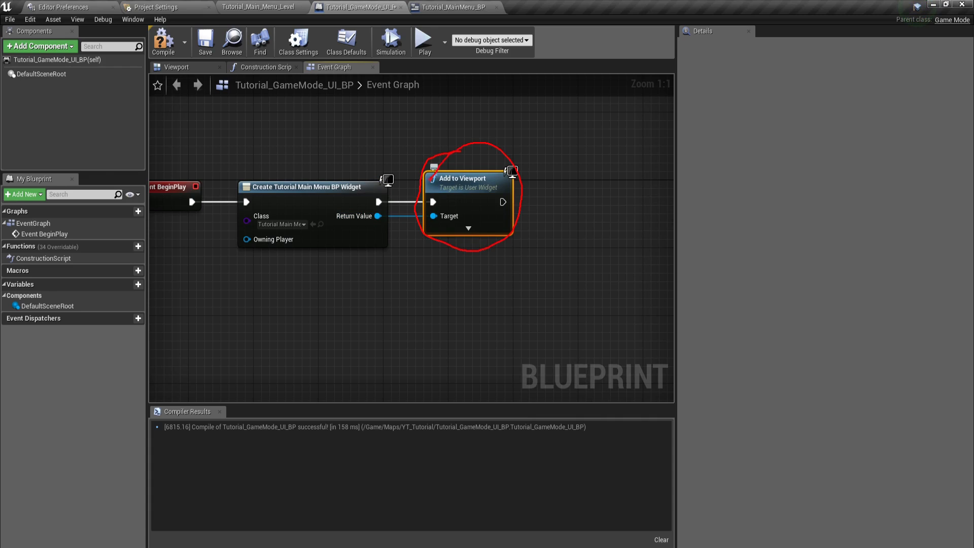
pyautogui.moveTo(265, 173)
pyautogui.mouseDown()
pyautogui.moveTo(331, 226)
pyautogui.moveTo(287, 182)
pyautogui.mouseUp()
pyautogui.press('Escape')
# Step: Add a Get All Actors with Tag node after Add to Viewport and set its Tag to MainCamera
pyautogui.moveTo(544, 292); pyautogui.dragTo(407, 279, button='right')
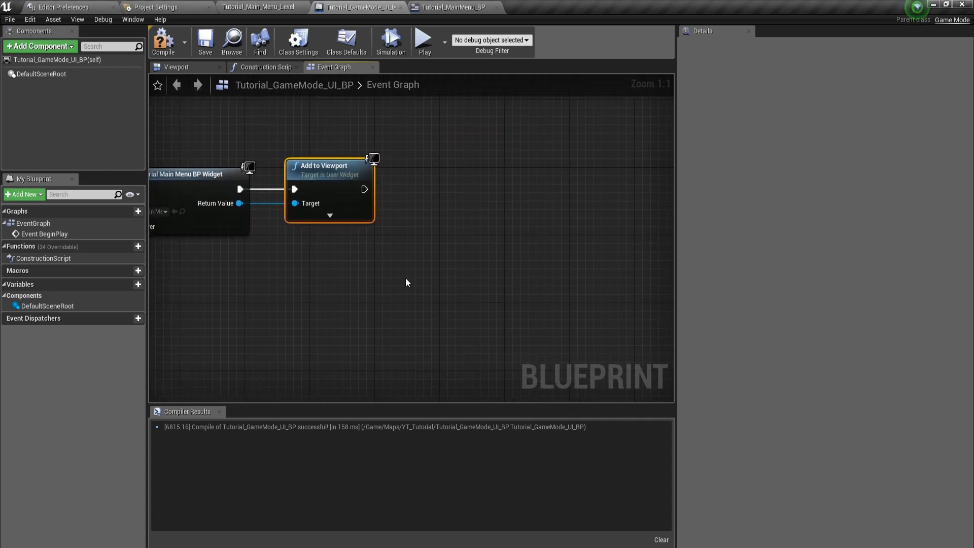
pyautogui.moveTo(364, 189); pyautogui.dragTo(413, 185)
pyautogui.write('get a')
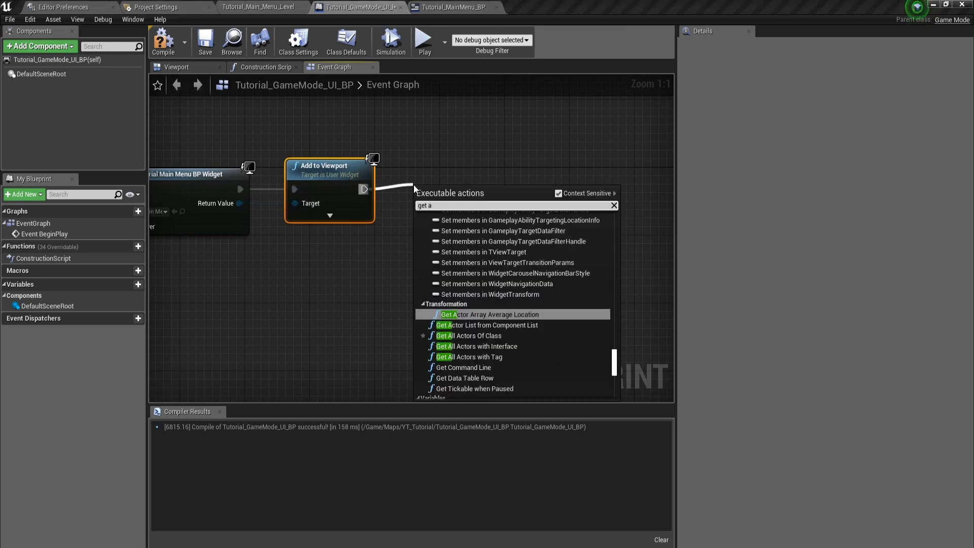
pyautogui.write('ll actors with')
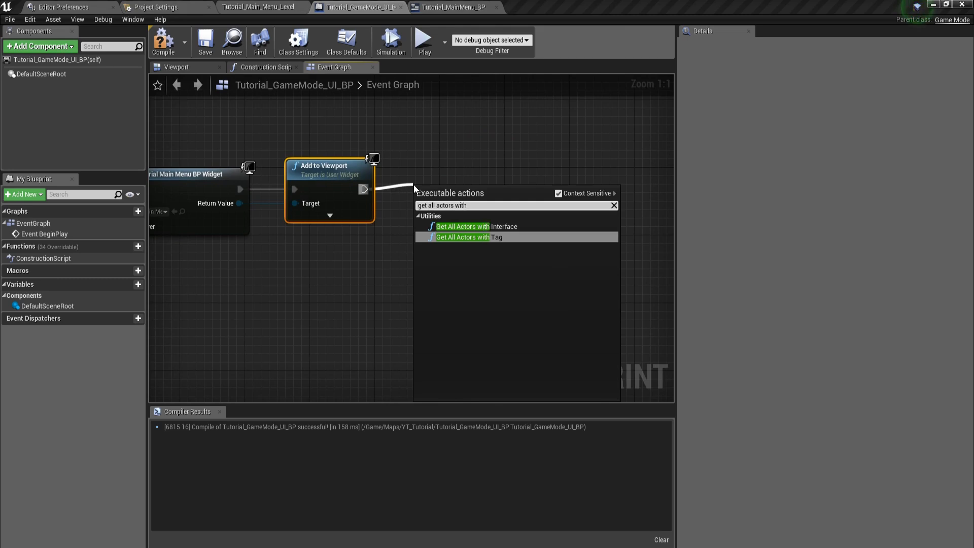
pyautogui.click(443, 236)
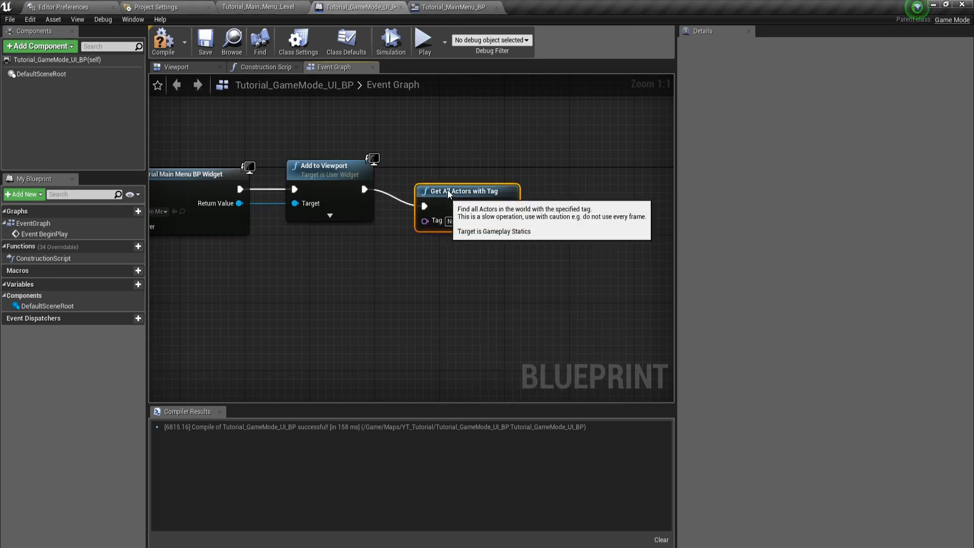
pyautogui.click(449, 204)
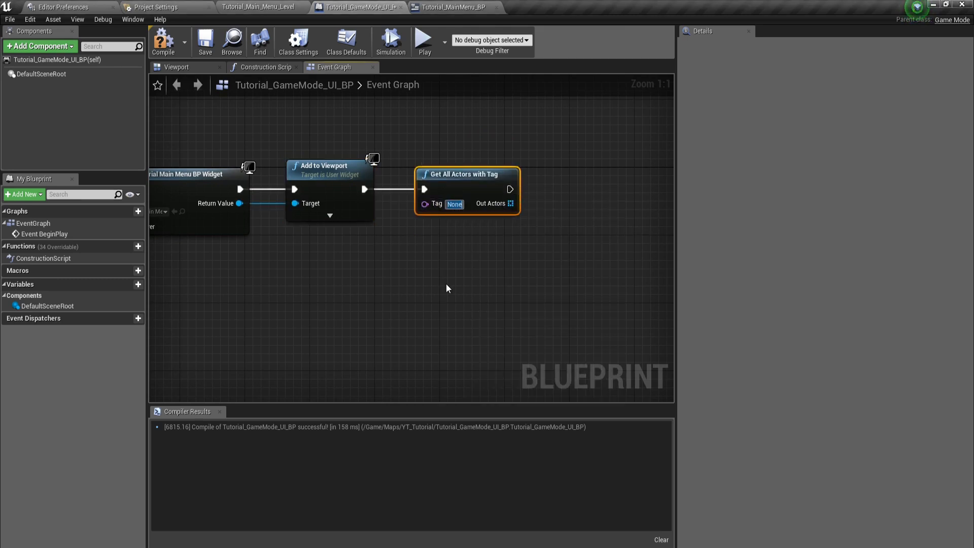
pyautogui.write('MainCamera')
pyautogui.press('Return')
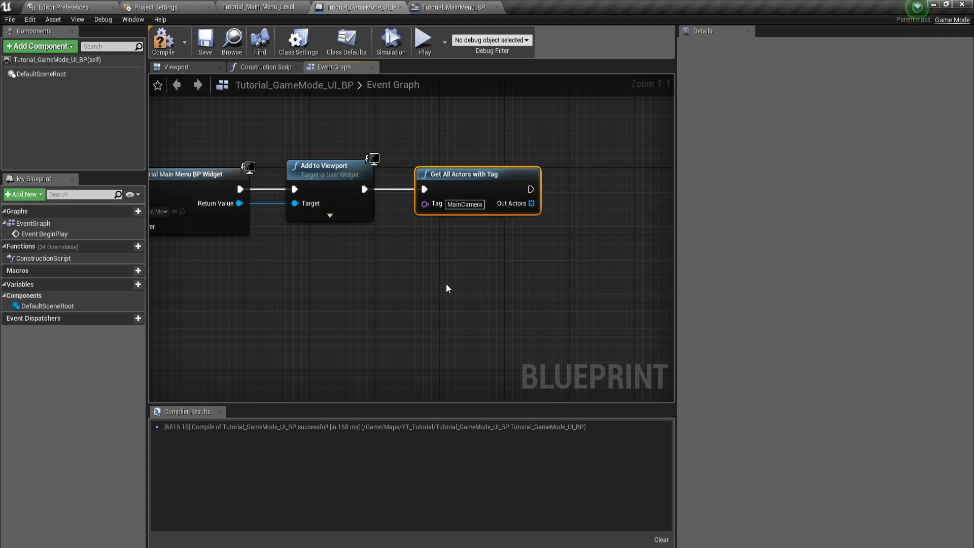
# Step: Check the CameraActor's tag in Tutorial_Main_Menu_Level against the Tag on the Get All Actors with Tag node and save the level
pyautogui.click(172, 7)
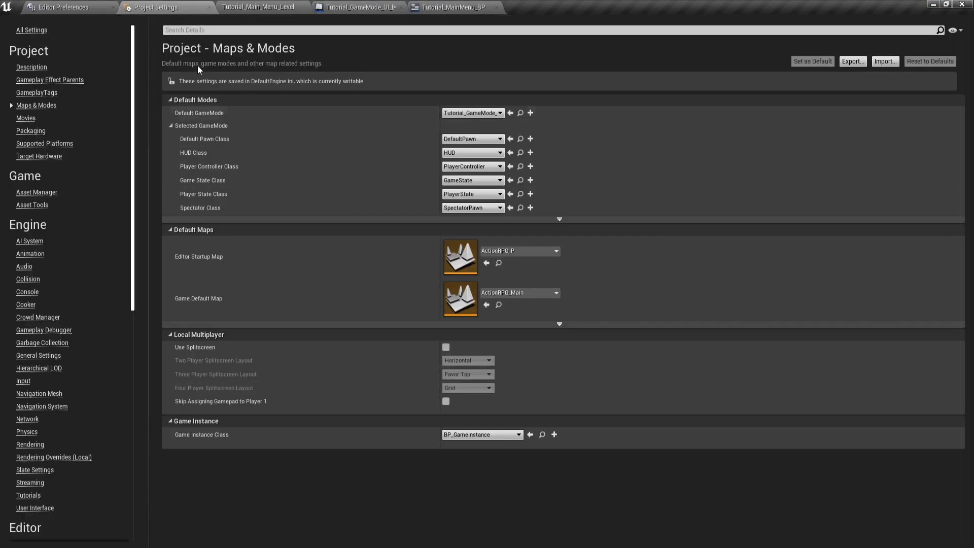
pyautogui.click(258, 8)
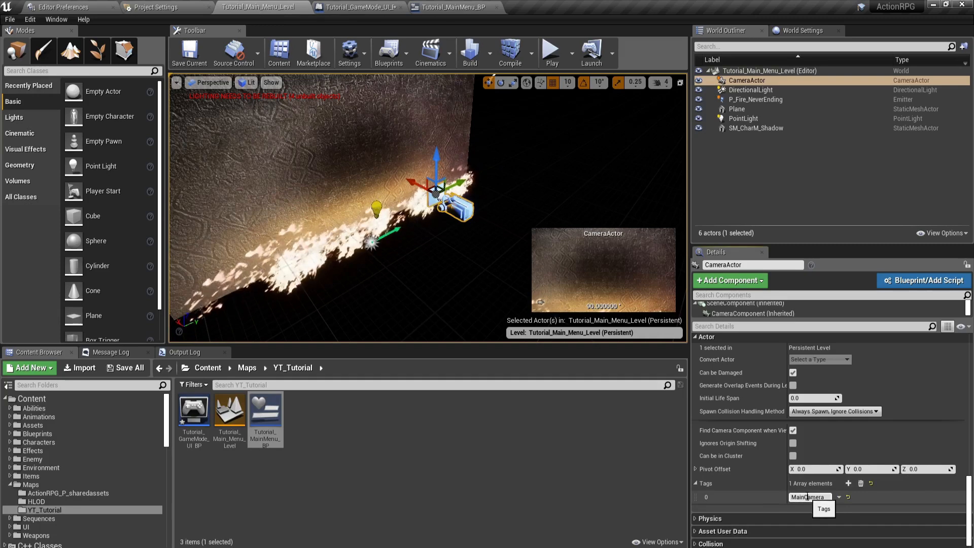
pyautogui.moveTo(814, 476); pyautogui.dragTo(750, 500)
pyautogui.moveTo(682, 387); pyautogui.dragTo(506, 213)
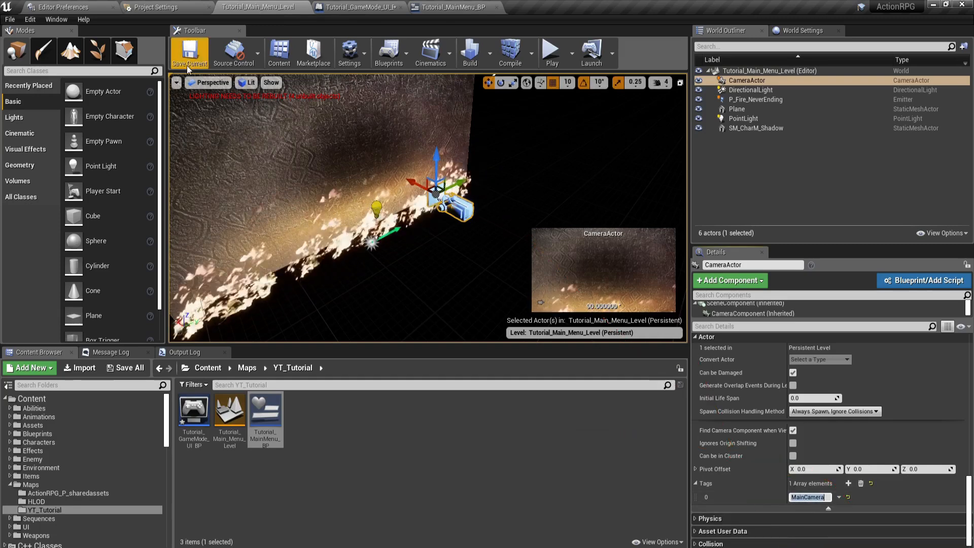
pyautogui.hotkey('ctrl', 's')
pyautogui.click(357, 9)
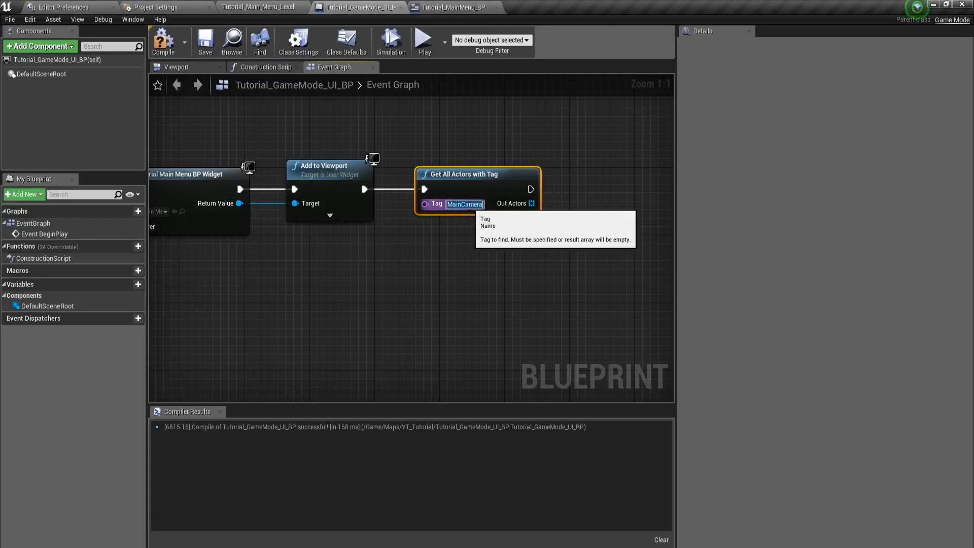
pyautogui.click(238, 7)
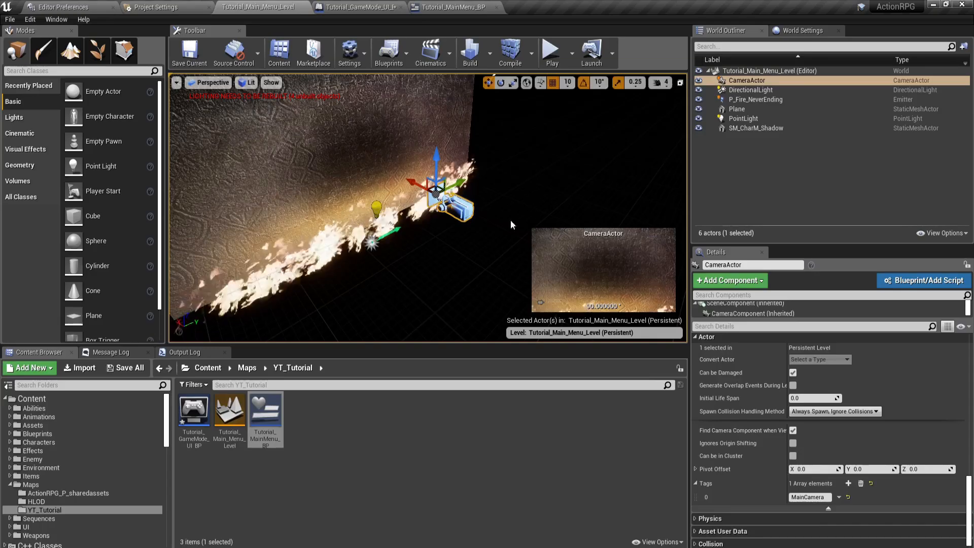
pyautogui.click(362, 7)
# Step: Add a For Each Loop after Get All Actors with Tag and connect Out Actors to its Array input
pyautogui.moveTo(546, 328); pyautogui.dragTo(397, 311, button='right')
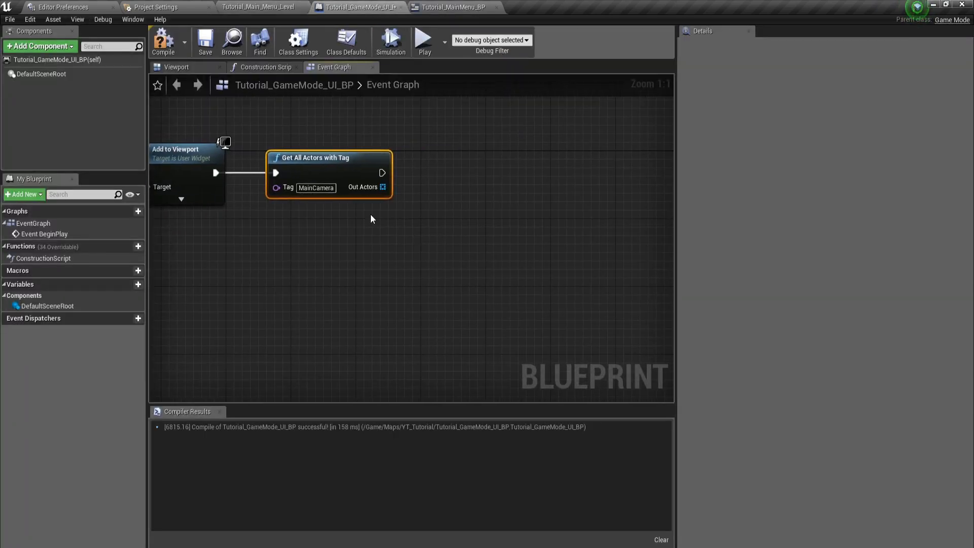
pyautogui.moveTo(382, 173); pyautogui.dragTo(421, 170)
pyautogui.write('for')
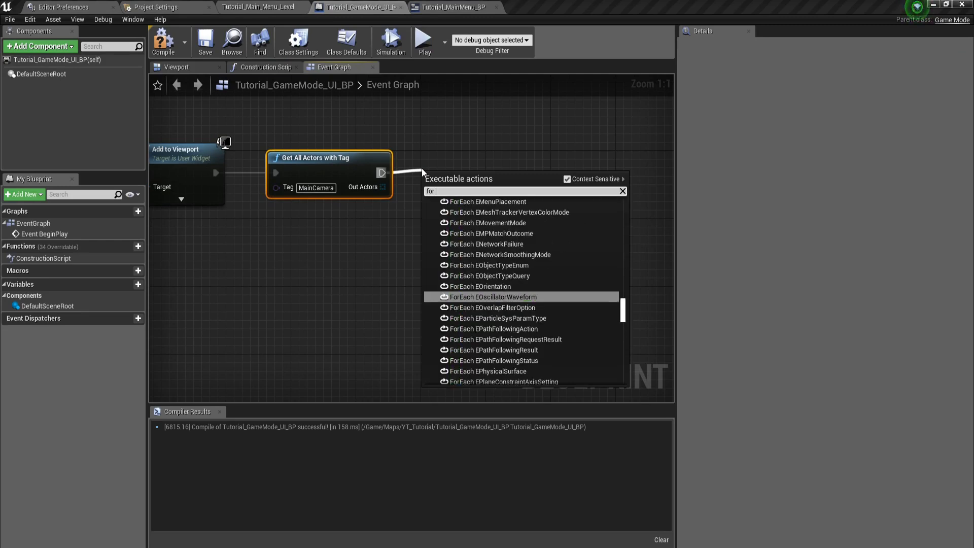
pyautogui.write(' each loop')
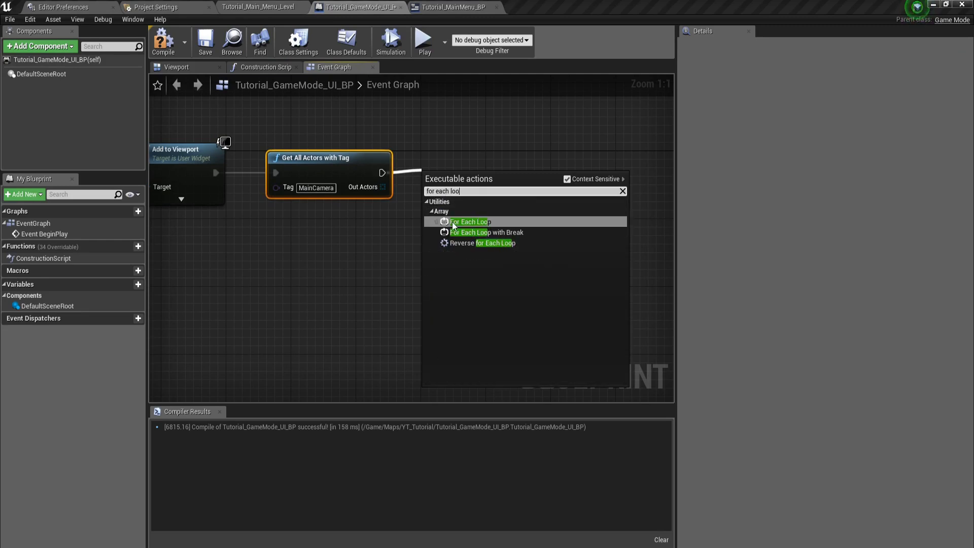
pyautogui.press('Return')
pyautogui.moveTo(387, 188); pyautogui.dragTo(431, 190)
# Step: Add a Cast To CameraActor node on the For Each Loop's Loop Body and connect Array Element to its Object input
pyautogui.moveTo(440, 331); pyautogui.dragTo(355, 341, button='right')
pyautogui.moveTo(281, 282); pyautogui.dragTo(230, 265, button='right')
pyautogui.moveTo(372, 165); pyautogui.dragTo(398, 166)
pyautogui.write('ca')
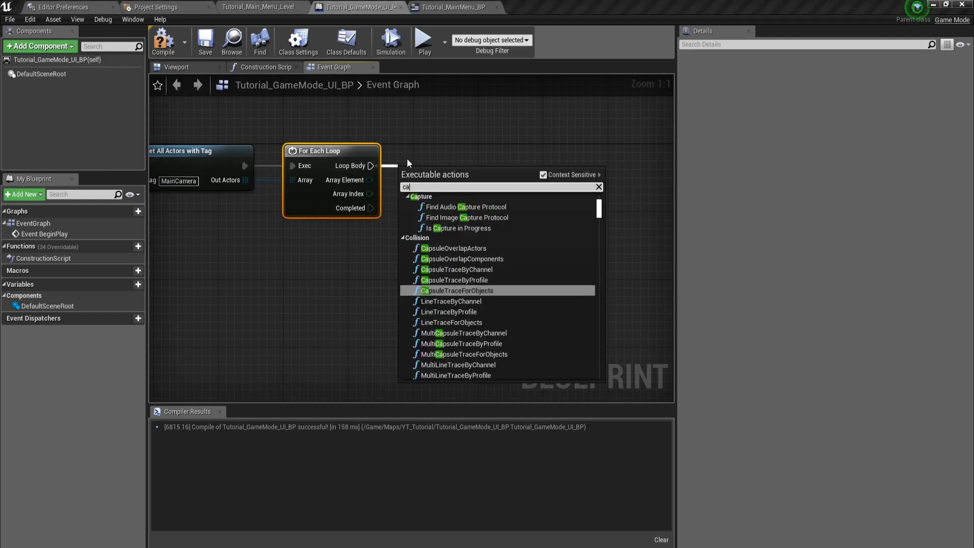
pyautogui.write('st to camera actor')
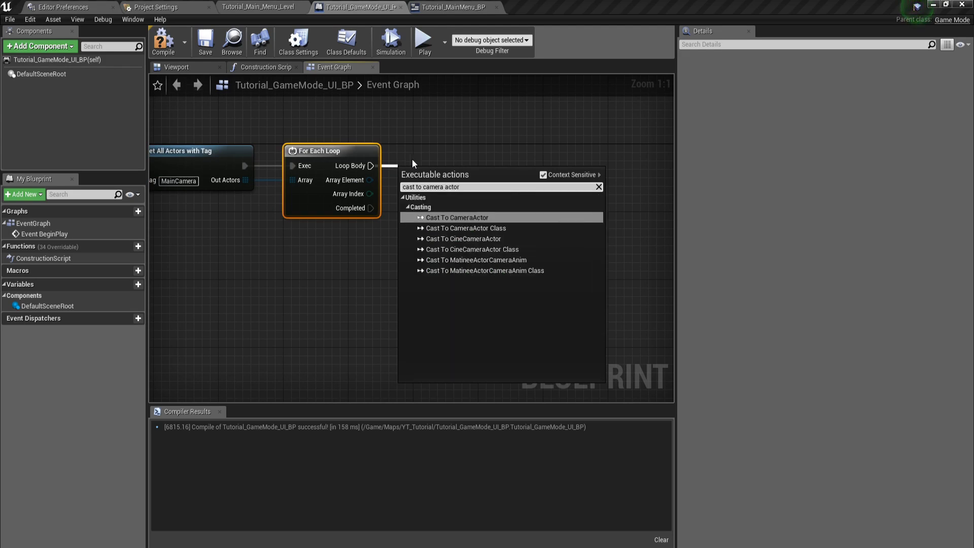
pyautogui.click(470, 217)
pyautogui.click(284, 7)
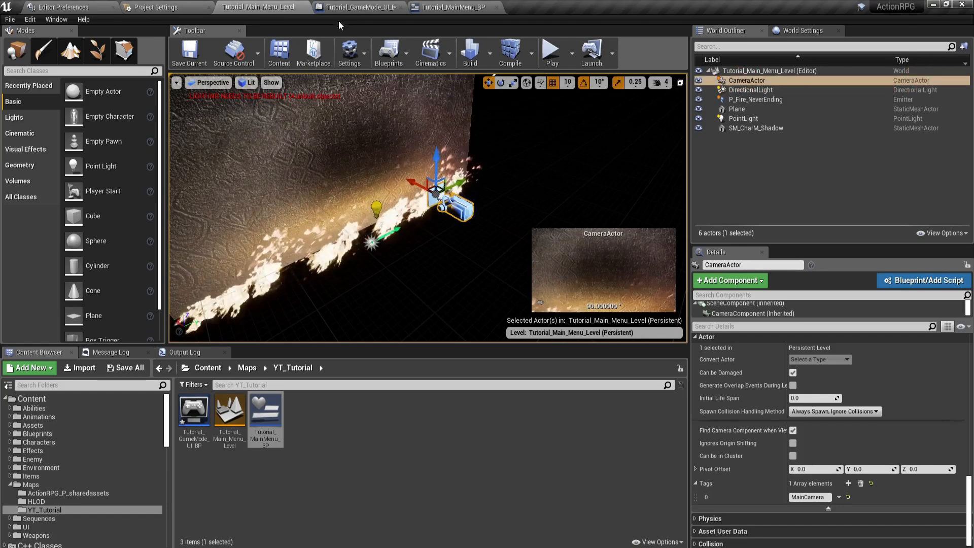
pyautogui.click(350, 9)
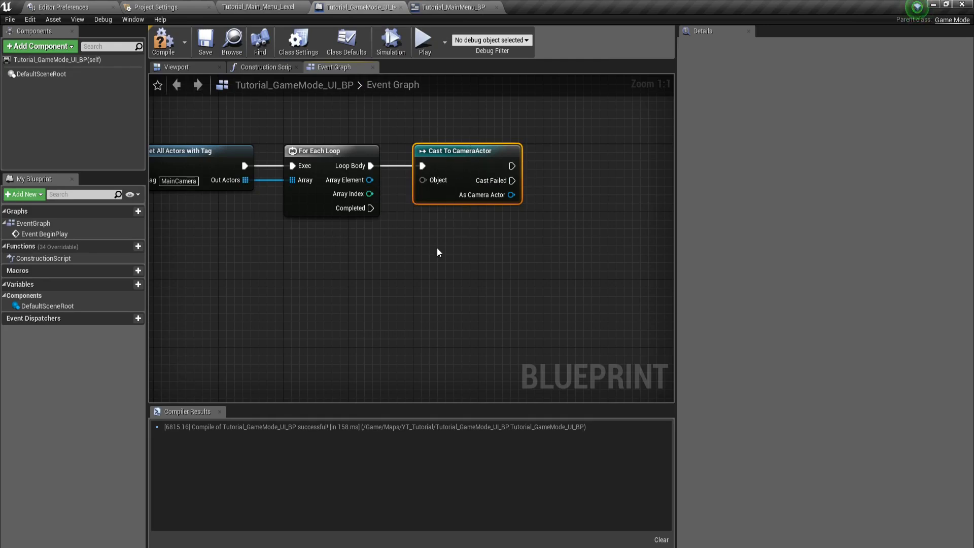
pyautogui.moveTo(370, 180); pyautogui.dragTo(424, 179)
pyautogui.moveTo(310, 244); pyautogui.dragTo(495, 259, button='right')
pyautogui.moveTo(408, 269); pyautogui.dragTo(343, 165)
pyautogui.click(358, 269)
# Step: Add a Get Player Controller node and place it below the Cast To CameraActor node
pyautogui.moveTo(437, 278); pyautogui.dragTo(313, 230, button='right')
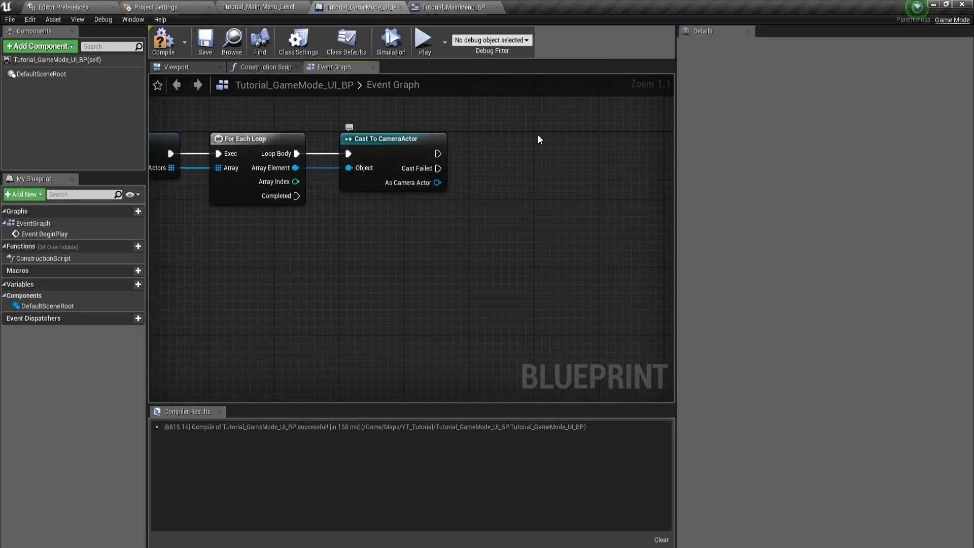
pyautogui.moveTo(522, 155); pyautogui.dragTo(409, 163, button='right')
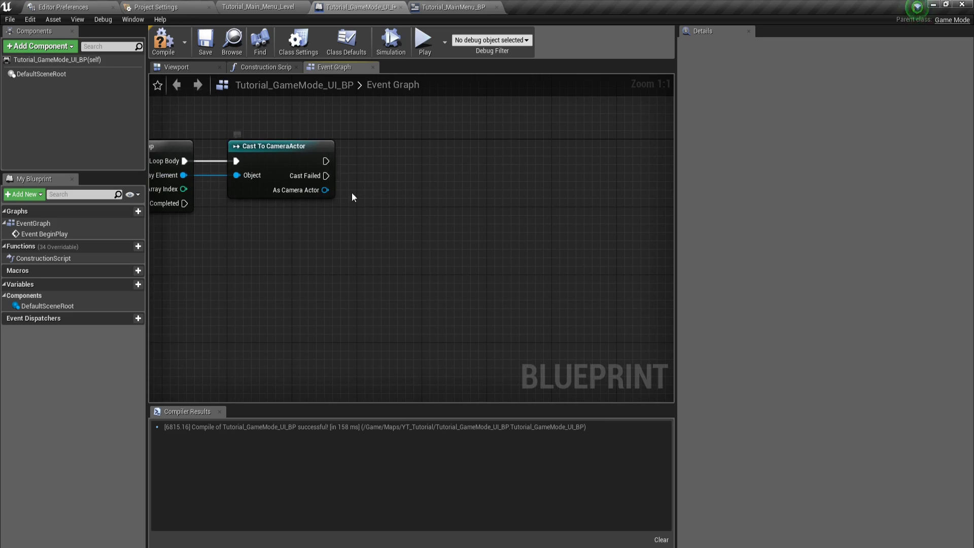
pyautogui.rightClick(333, 234)
pyautogui.write('get o')
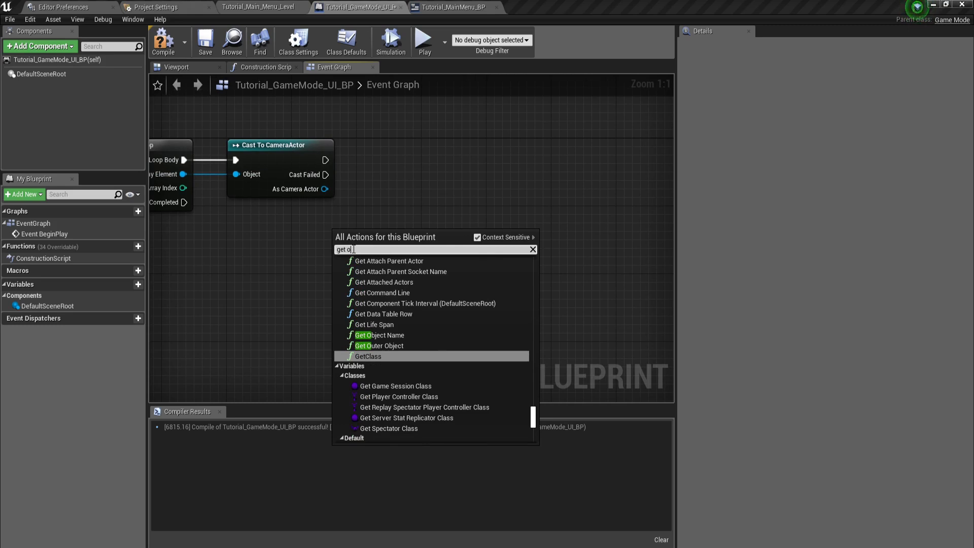
pyautogui.press('BackSpace')
pyautogui.write('player')
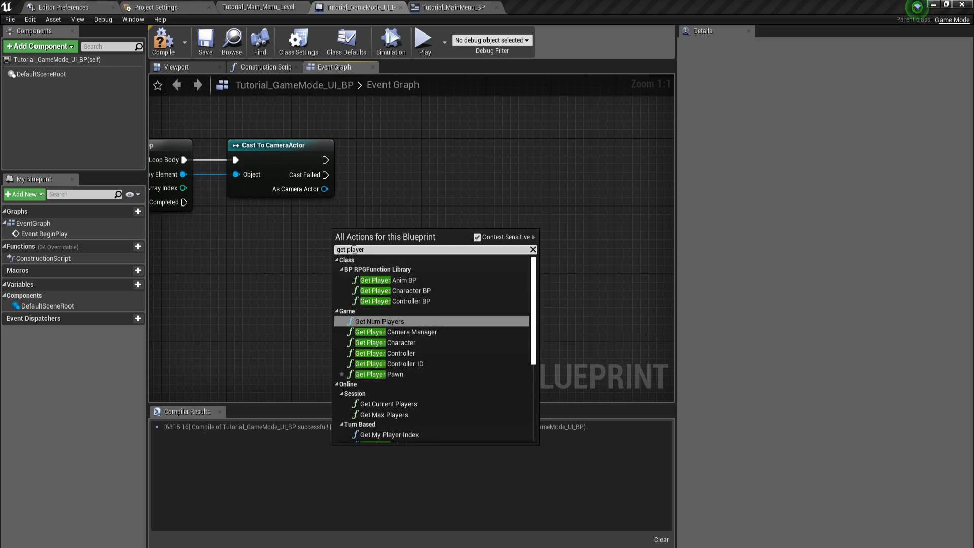
pyautogui.write(' con')
pyautogui.click(386, 300)
pyautogui.moveTo(389, 237); pyautogui.dragTo(360, 229)
# Step: Add a Set View Target with Blend node from Get Player Controller's Return Value and place it beyond the cast node
pyautogui.moveTo(423, 244); pyautogui.dragTo(452, 172)
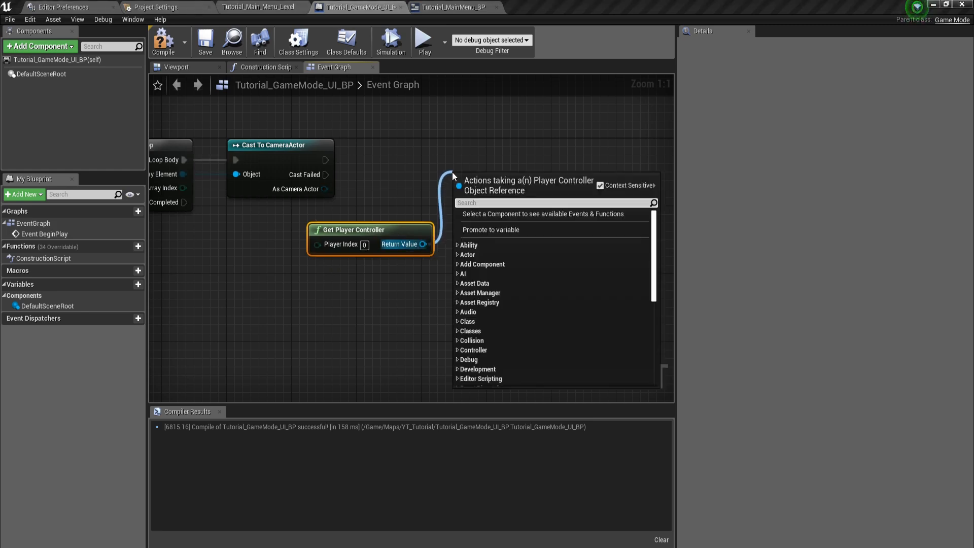
pyautogui.write('set v')
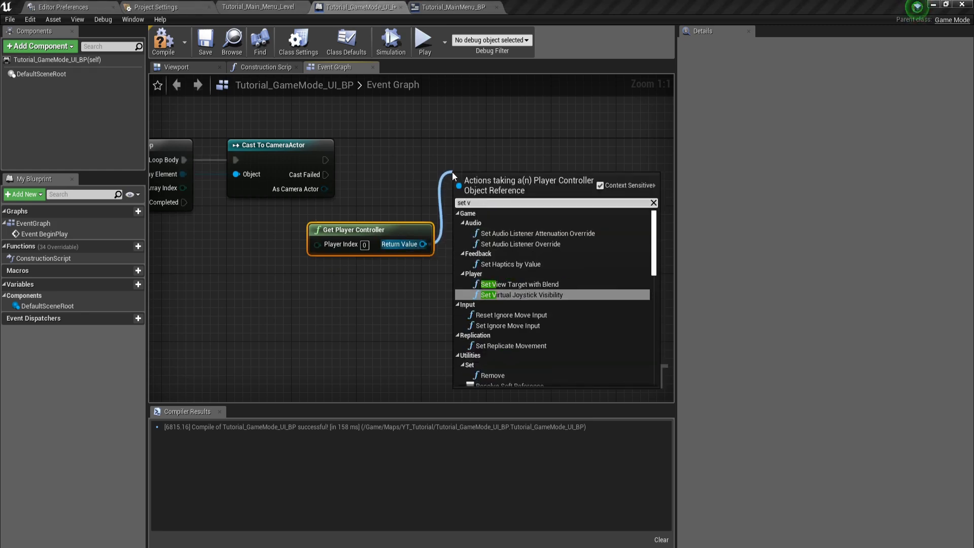
pyautogui.write('iew tar')
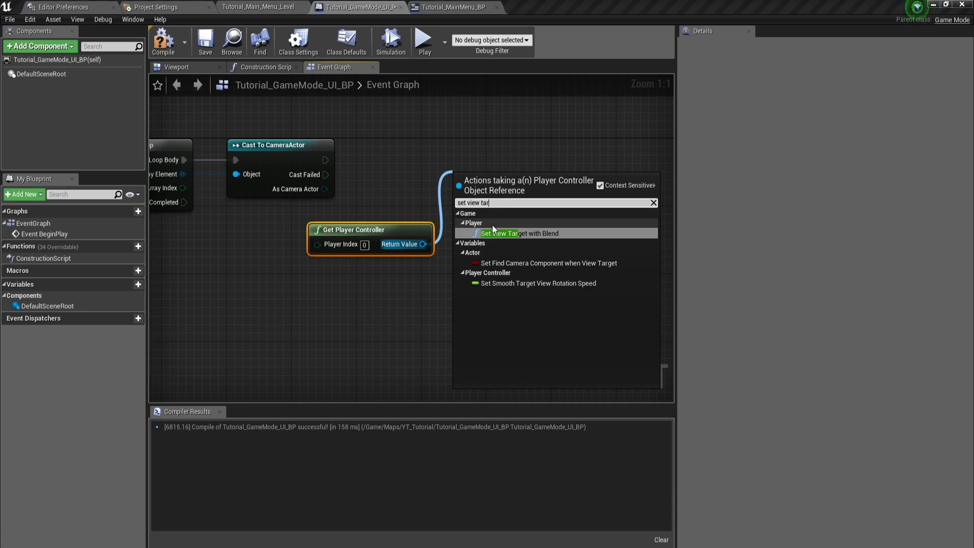
pyautogui.click(492, 223)
pyautogui.moveTo(390, 228); pyautogui.dragTo(358, 236)
pyautogui.moveTo(500, 189); pyautogui.dragTo(467, 146)
# Step: Connect the cast's execution output and As Camera Actor to Set View Target with Blend's execution and New View Target inputs, and compile the blueprint
pyautogui.moveTo(325, 160); pyautogui.dragTo(430, 160)
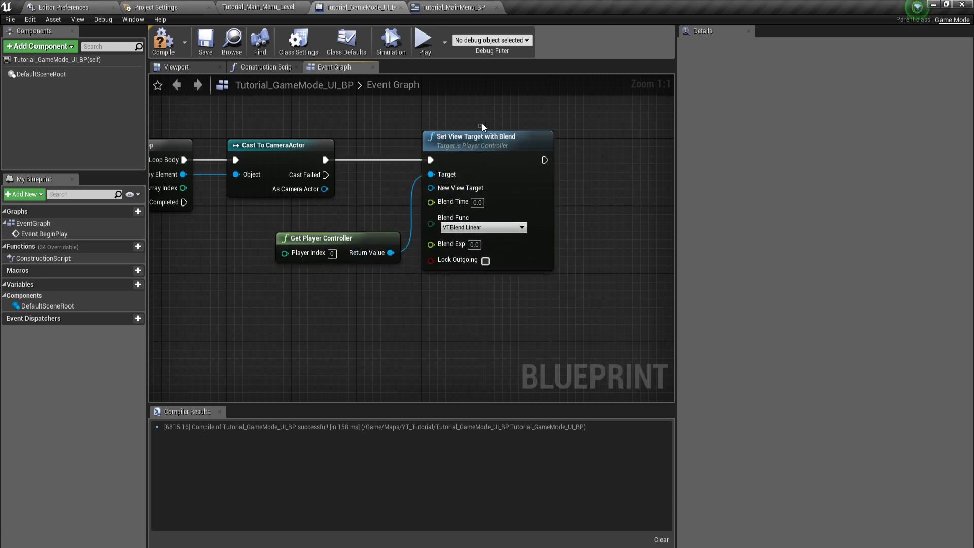
pyautogui.moveTo(480, 139); pyautogui.dragTo(488, 140)
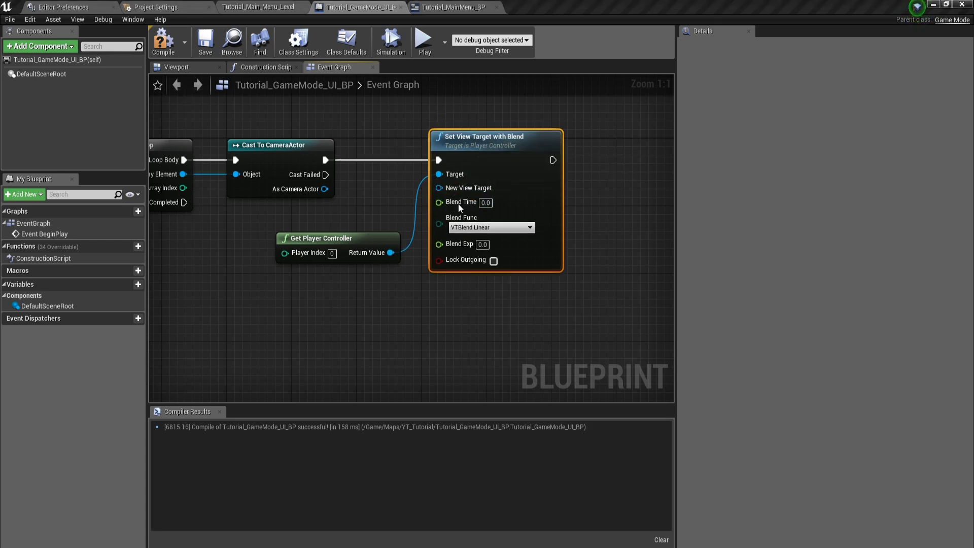
pyautogui.moveTo(324, 188); pyautogui.dragTo(439, 189)
pyautogui.click(165, 41)
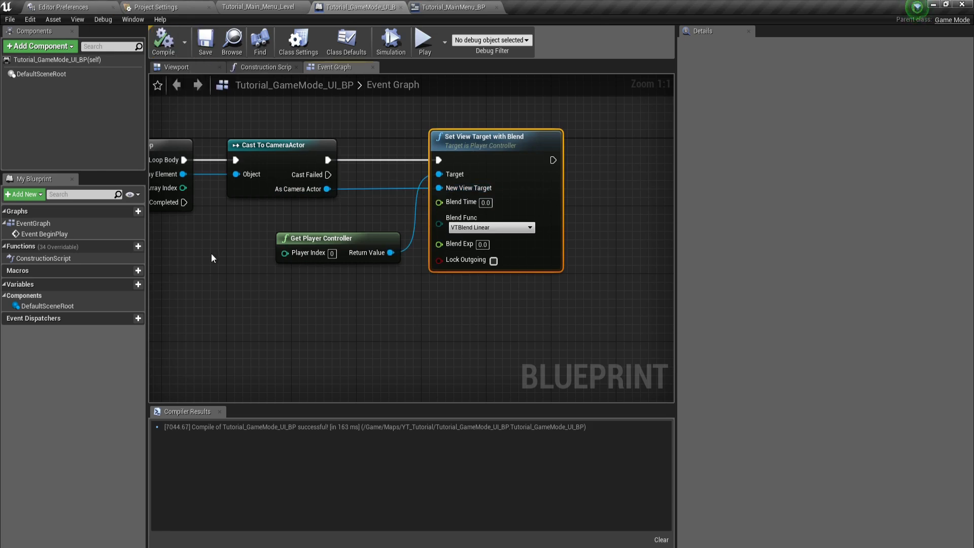
pyautogui.scroll(-2, 217, 238)
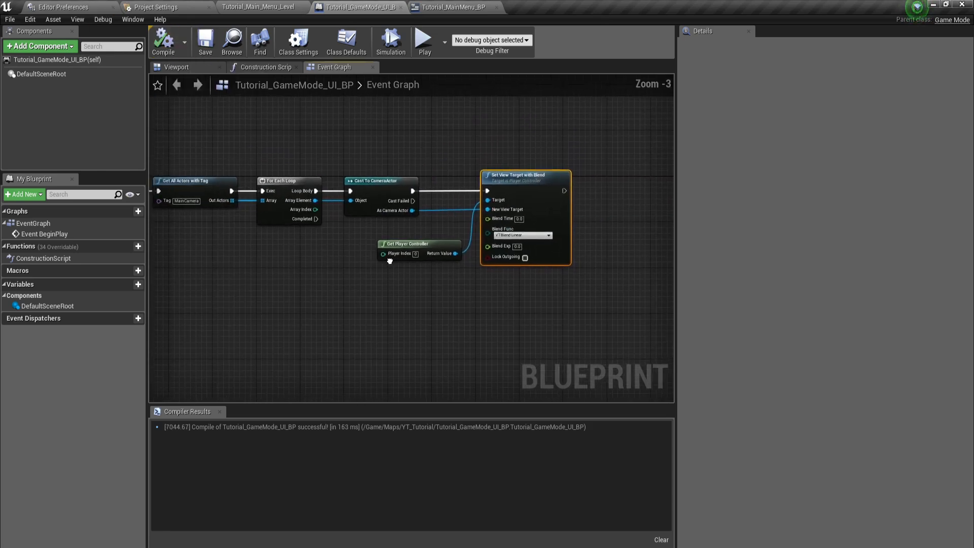
# Step: Play-test Tutorial_Main_Menu_Level to check the view through the main camera, and end the session
pyautogui.click(257, 7)
pyautogui.click(550, 50)
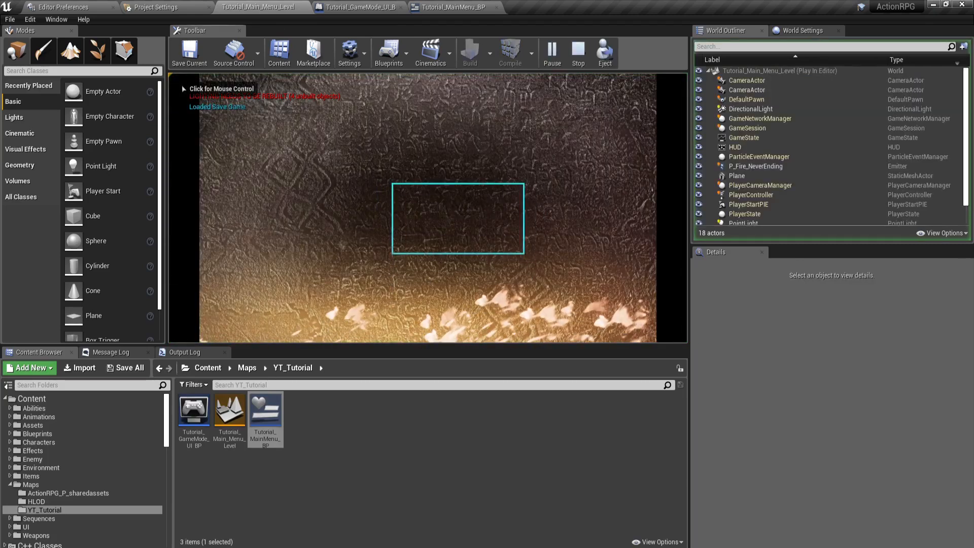
pyautogui.press('Escape')
# Step: Break the execution link between Event BeginPlay and the Create Tutorial Main Menu BP Widget node, and compile Tutorial_GameMode_UI_BP
pyautogui.click(358, 7)
pyautogui.moveTo(322, 249); pyautogui.dragTo(528, 230, button='right')
pyautogui.scroll(-4, 528, 231)
pyautogui.scroll(6, 413, 217)
pyautogui.rightClick(265, 177)
pyautogui.click(300, 200)
pyautogui.click(161, 46)
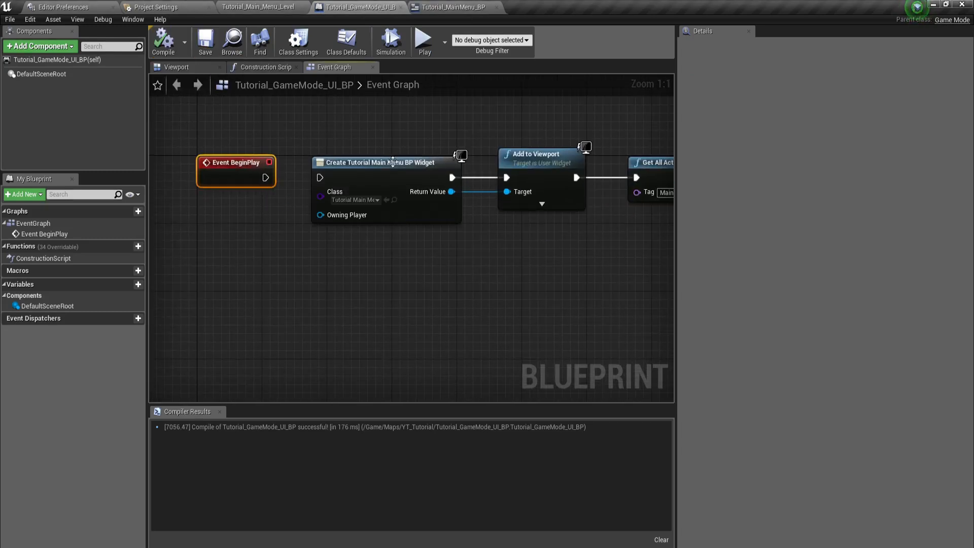
# Step: Play-test the main menu level with Event BeginPlay disconnected, and stop the session
pyautogui.click(261, 8)
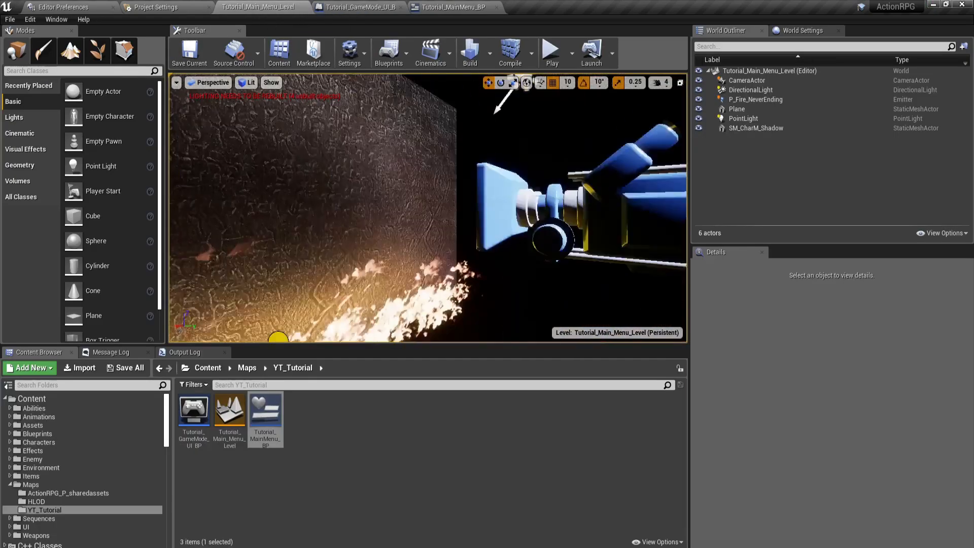
pyautogui.click(550, 51)
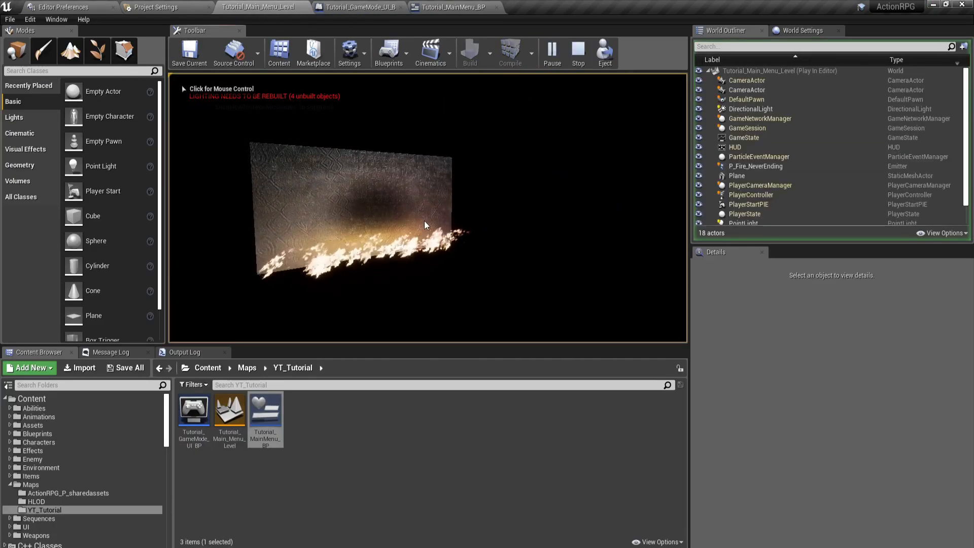
pyautogui.press('Escape')
# Step: Reconnect Event BeginPlay's execution output to the Create Tutorial Main Menu BP Widget node and compile the game mode blueprint
pyautogui.click(367, 7)
pyautogui.moveTo(265, 177); pyautogui.dragTo(320, 178)
pyautogui.click(184, 43)
pyautogui.click(167, 44)
pyautogui.click(162, 44)
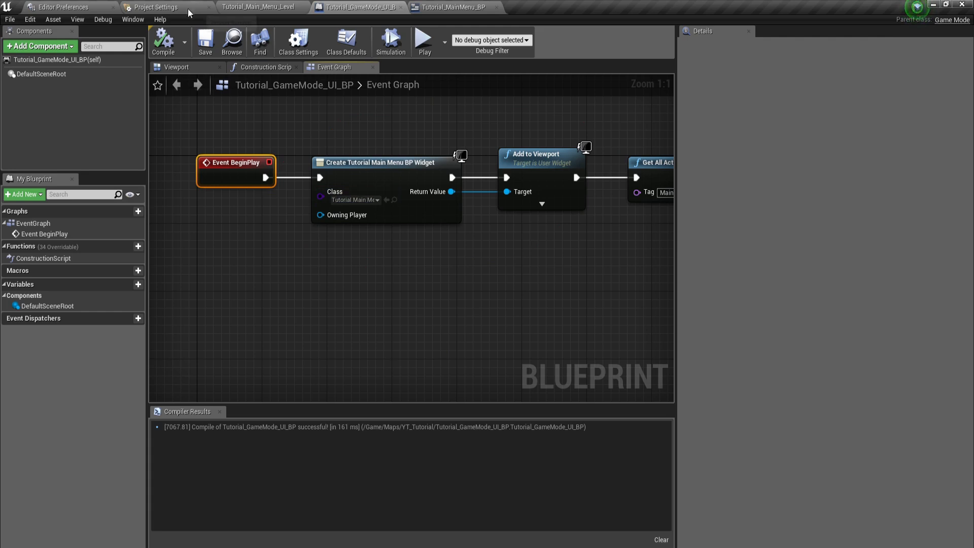
# Step: Play-test the level with Event BeginPlay reconnected, and look over the Tutorial_MainMenu_BP widget's canvas
pyautogui.click(257, 7)
pyautogui.click(552, 50)
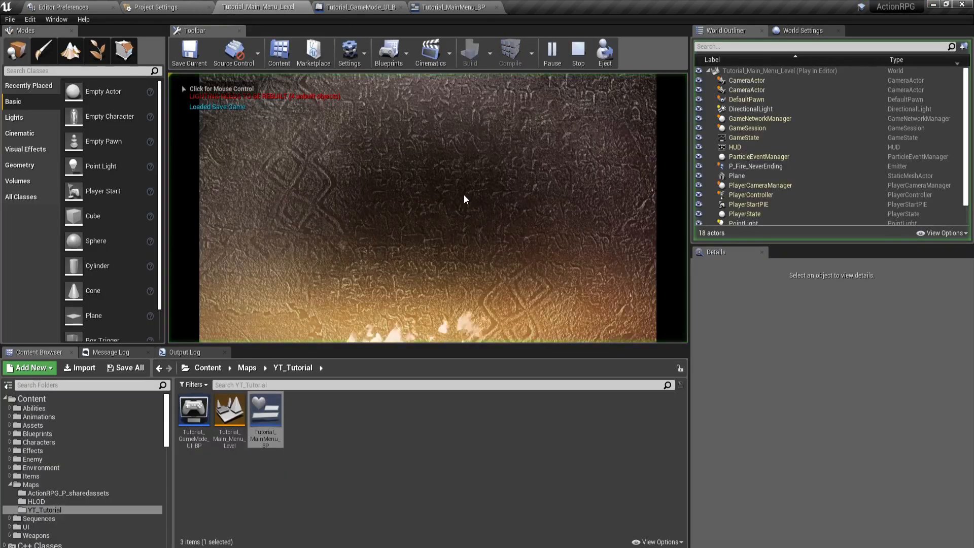
pyautogui.press('Escape')
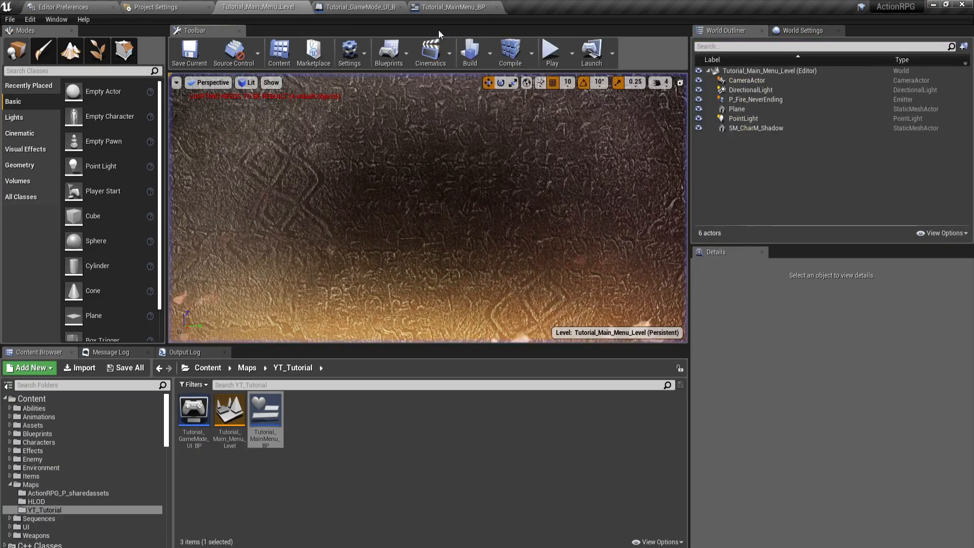
pyautogui.click(451, 6)
pyautogui.scroll(-1, 382, 185)
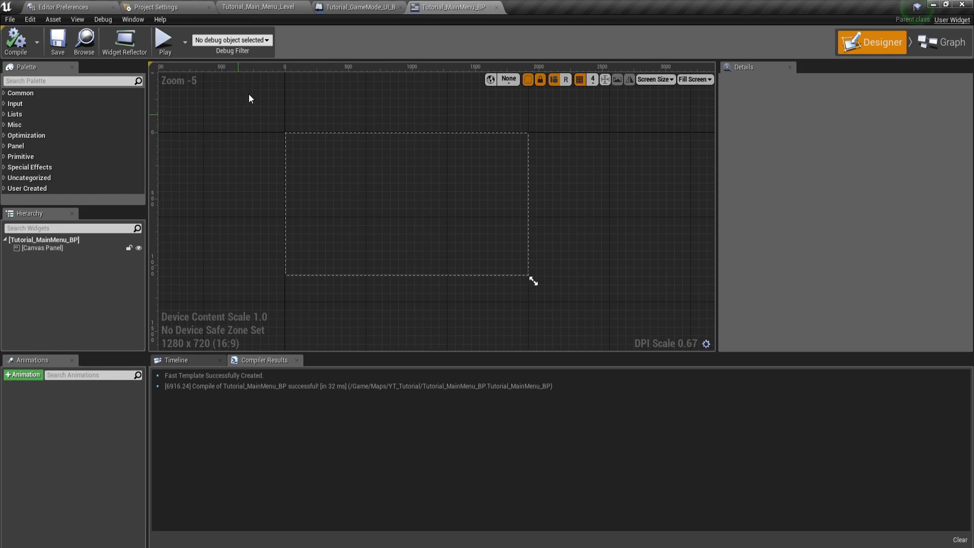
pyautogui.click(278, 12)
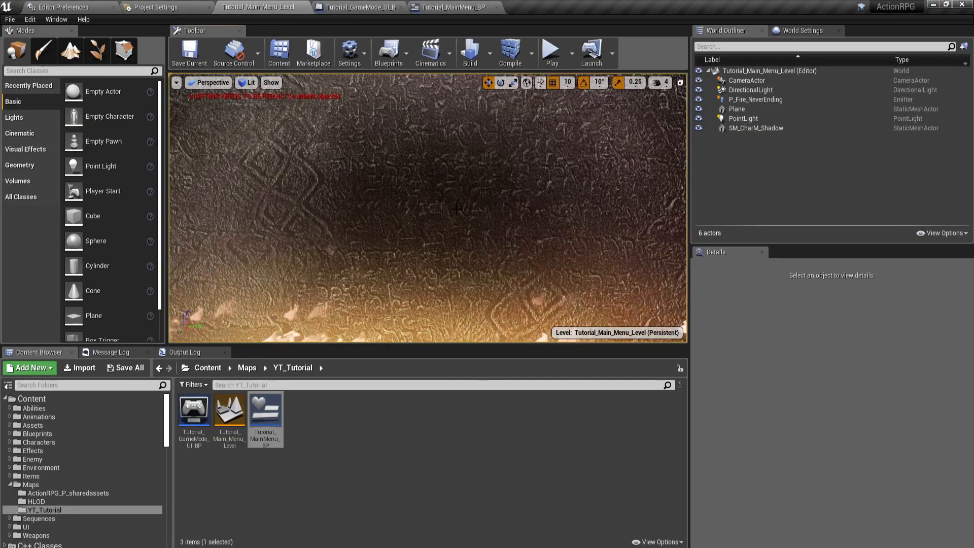
# Step: Review the Tutorial_GameMode_UI_BP event graph node by node, from Event BeginPlay through to Set View Target with Blend
pyautogui.click(360, 7)
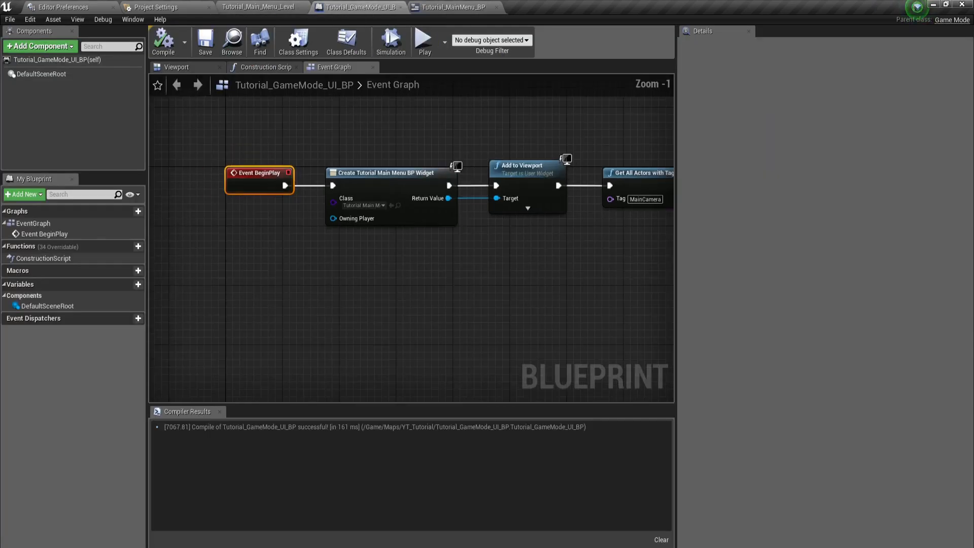
pyautogui.moveTo(251, 127); pyautogui.dragTo(401, 254)
pyautogui.click(405, 259)
pyautogui.moveTo(534, 296); pyautogui.dragTo(272, 219, button='right')
pyautogui.scroll(-1, 339, 296)
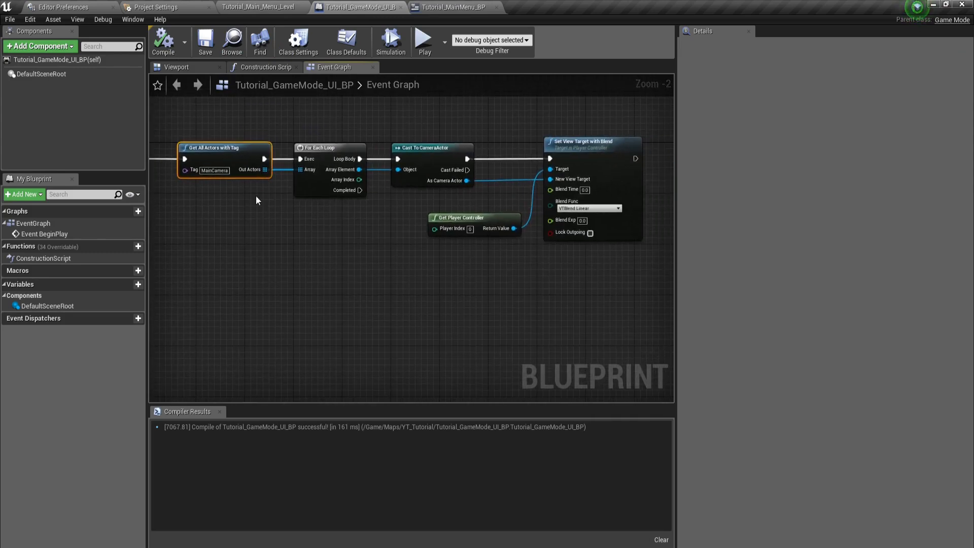
pyautogui.click(225, 206)
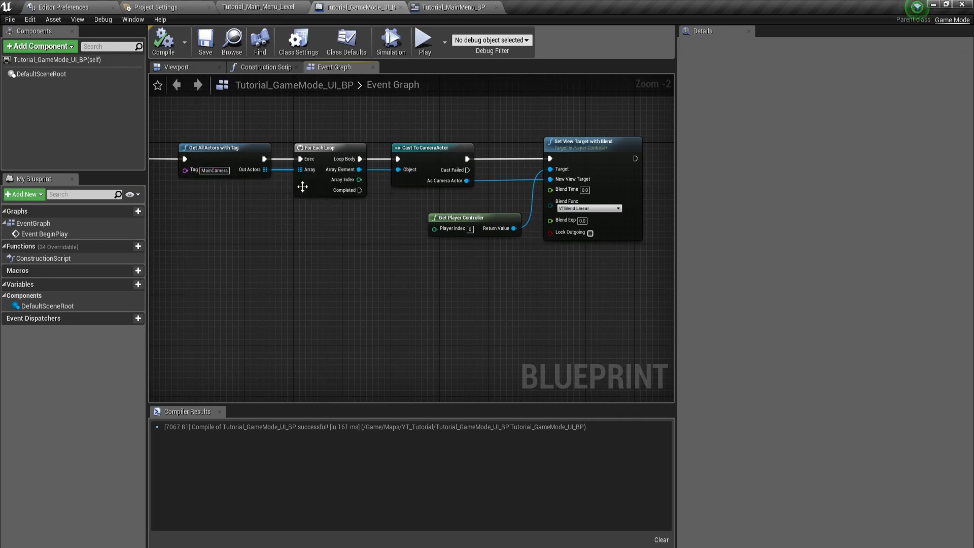
pyautogui.click(336, 149)
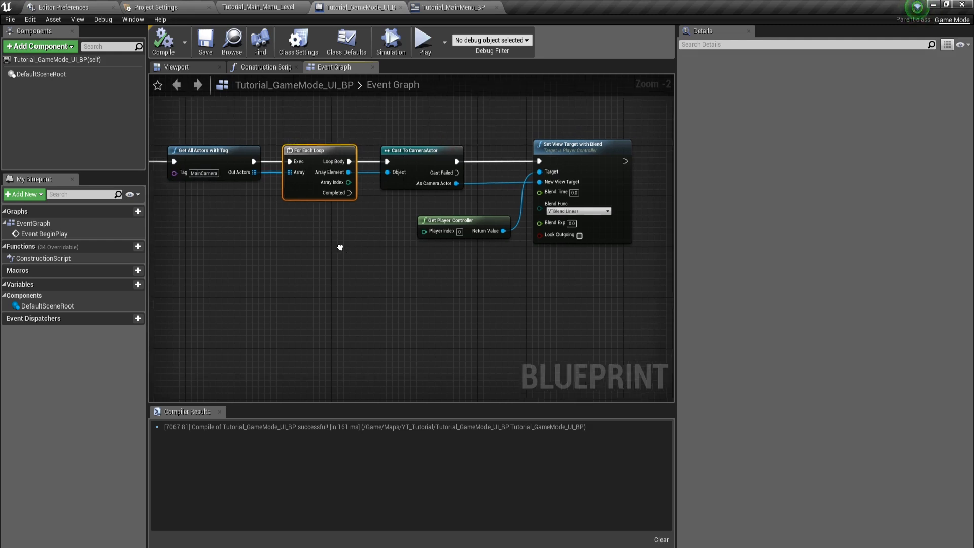
pyautogui.moveTo(348, 244); pyautogui.dragTo(239, 263, button='right')
pyautogui.moveTo(312, 251); pyautogui.dragTo(331, 249, button='right')
pyautogui.click(355, 185)
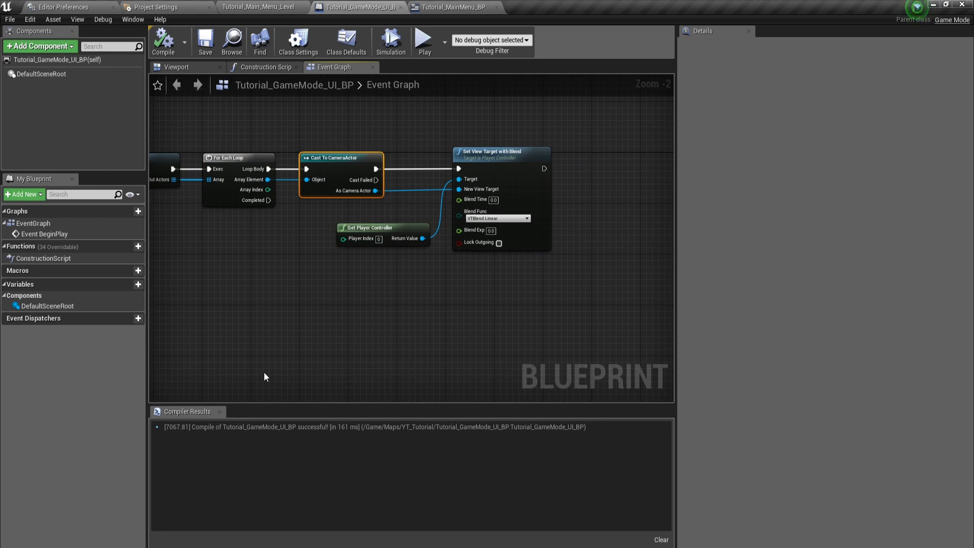
pyautogui.moveTo(531, 310); pyautogui.dragTo(448, 179)
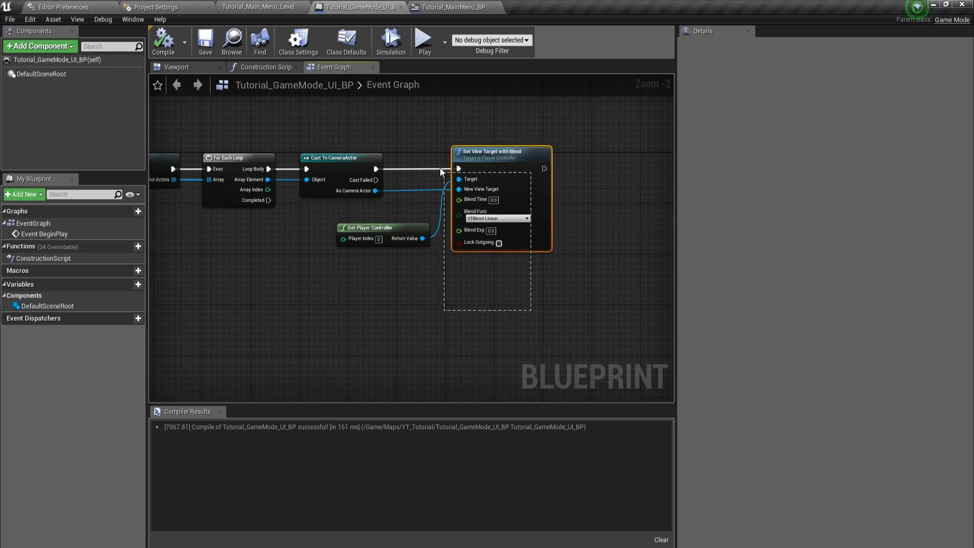
pyautogui.click(404, 308)
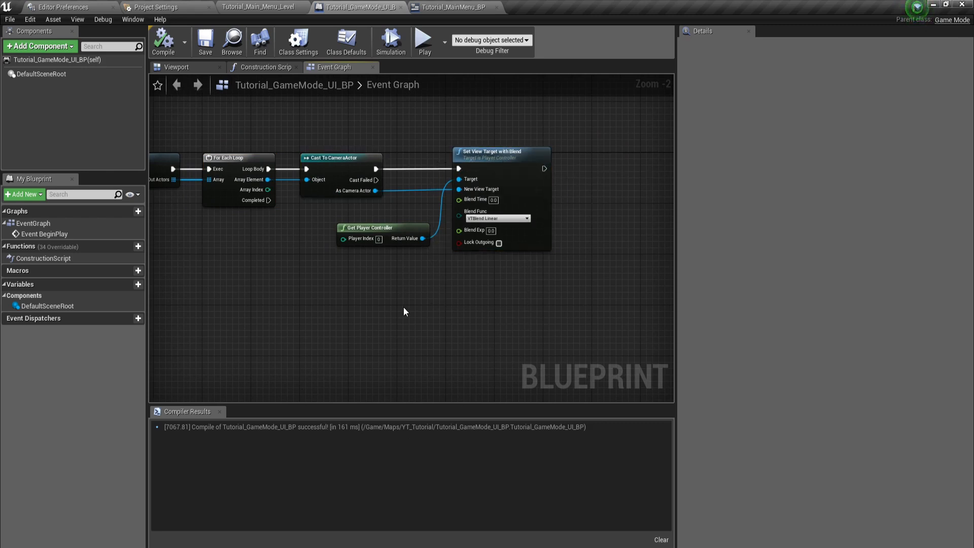
pyautogui.moveTo(356, 317); pyautogui.dragTo(331, 320, button='right')
# Step: Save Tutorial_GameMode_UI_BP and play-test the main menu level twice to check the camera view
pyautogui.click(206, 43)
pyautogui.click(258, 7)
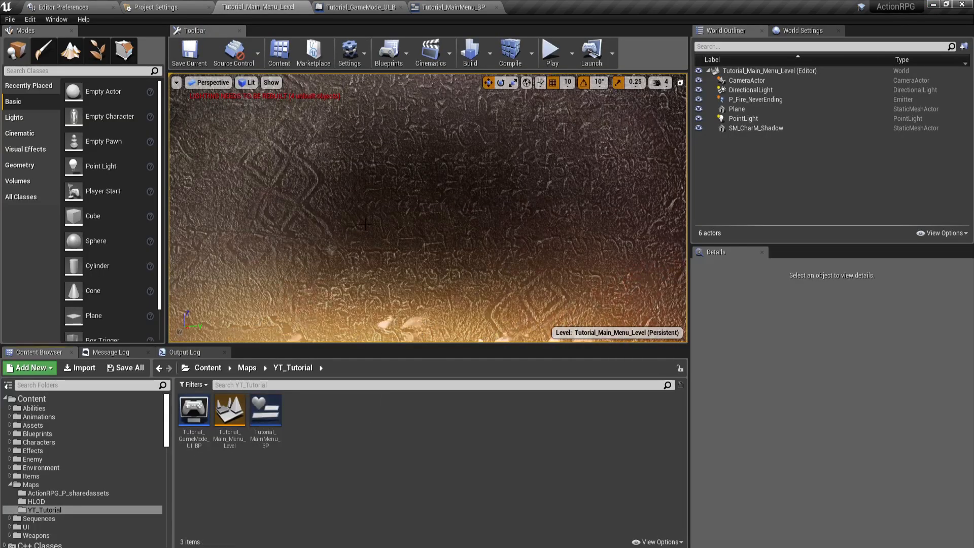
pyautogui.click(551, 51)
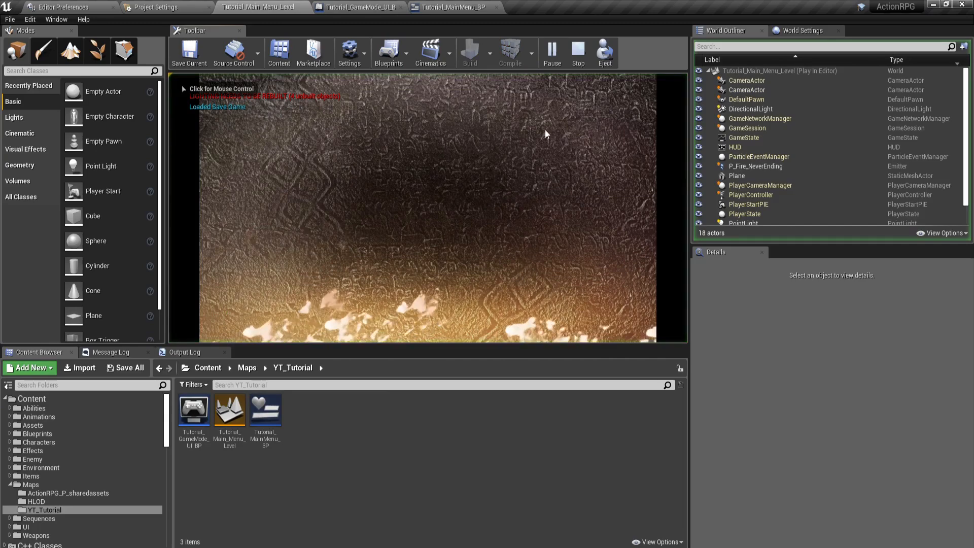
pyautogui.click(578, 51)
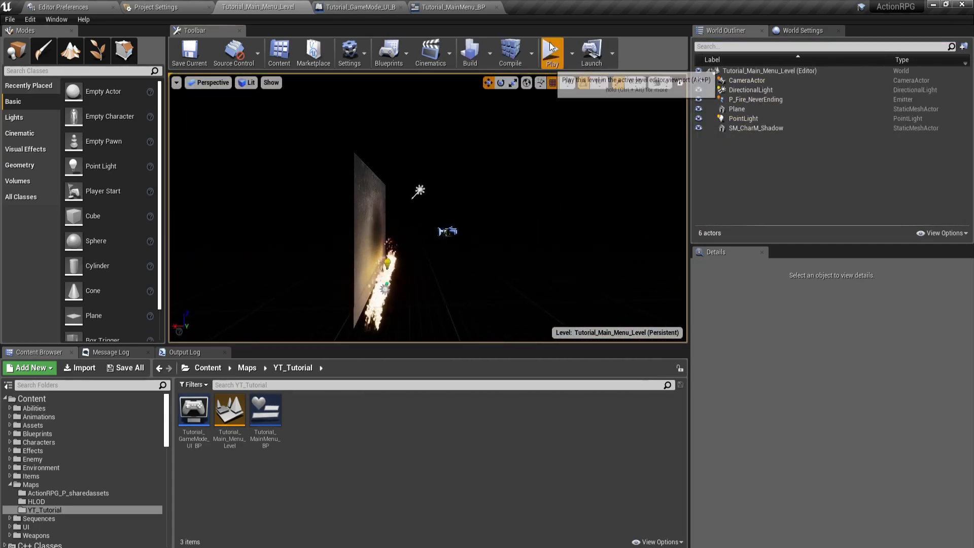
pyautogui.click(551, 49)
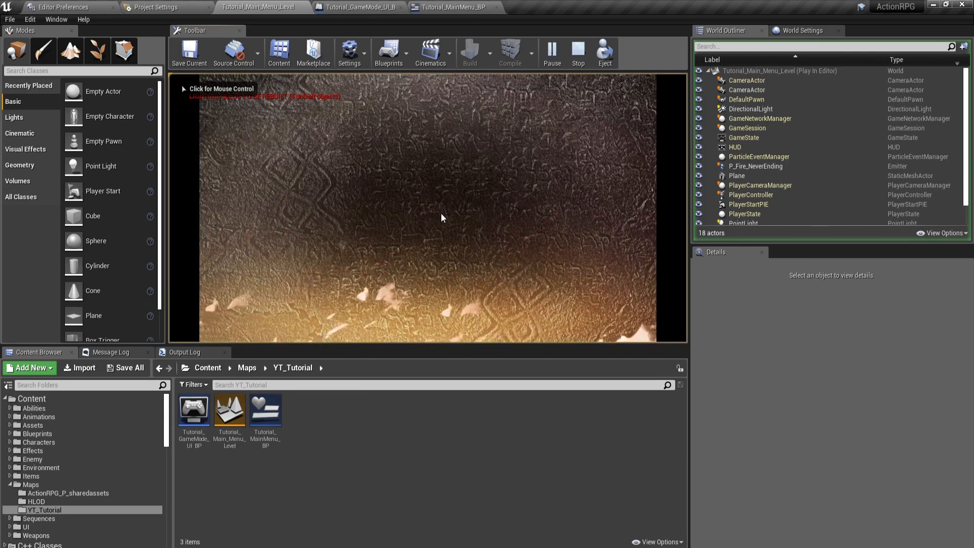
pyautogui.press('Escape')
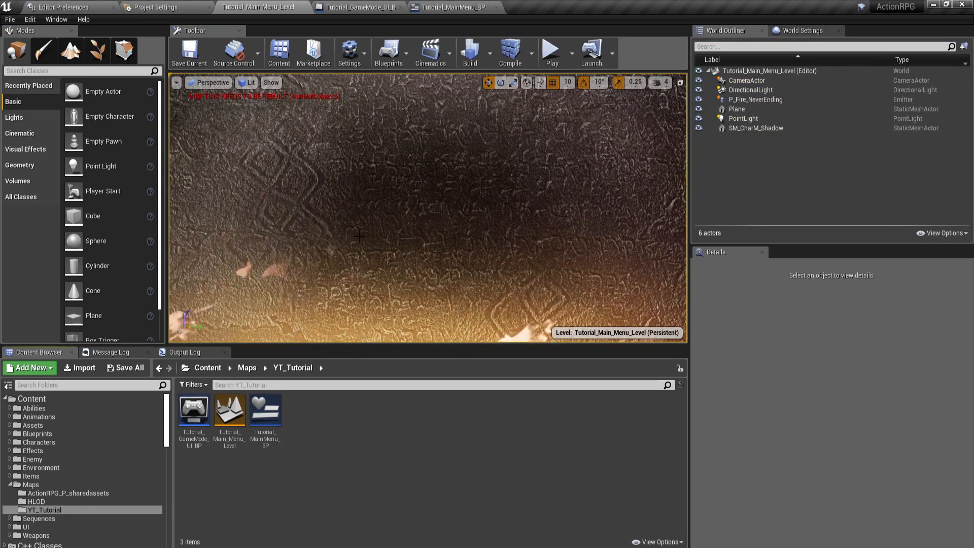
# Step: Open the Tutorial_MainMenu_BP widget designer and select the Canvas Panel to examine the area it covers
pyautogui.click(351, 7)
pyautogui.click(456, 7)
pyautogui.moveTo(239, 218); pyautogui.dragTo(277, 208, button='right')
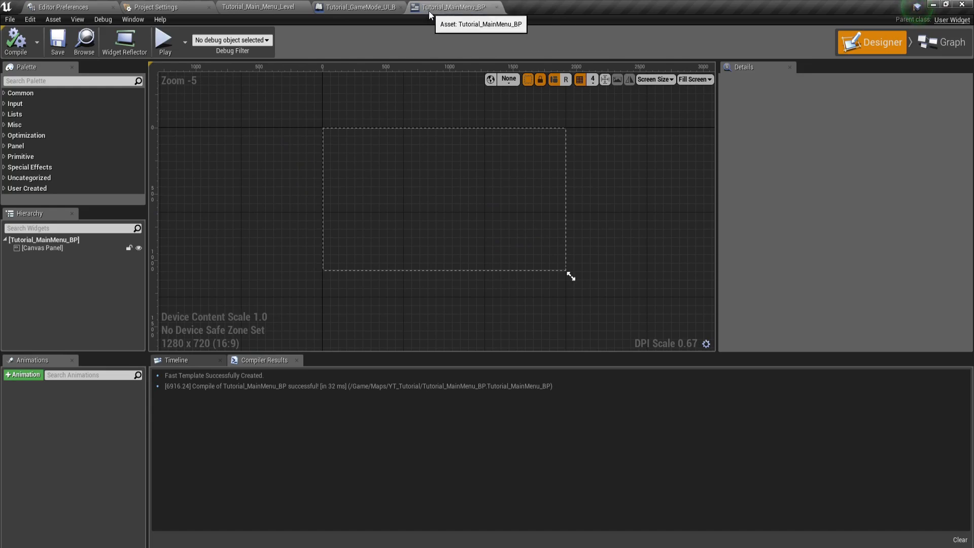
pyautogui.scroll(1, 406, 227)
pyautogui.moveTo(426, 218); pyautogui.dragTo(391, 227, button='right')
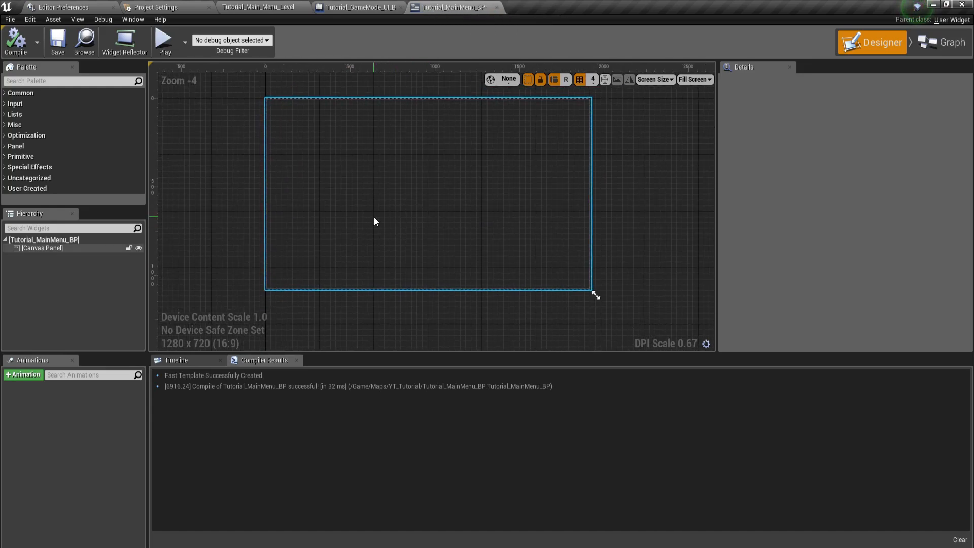
pyautogui.click(50, 248)
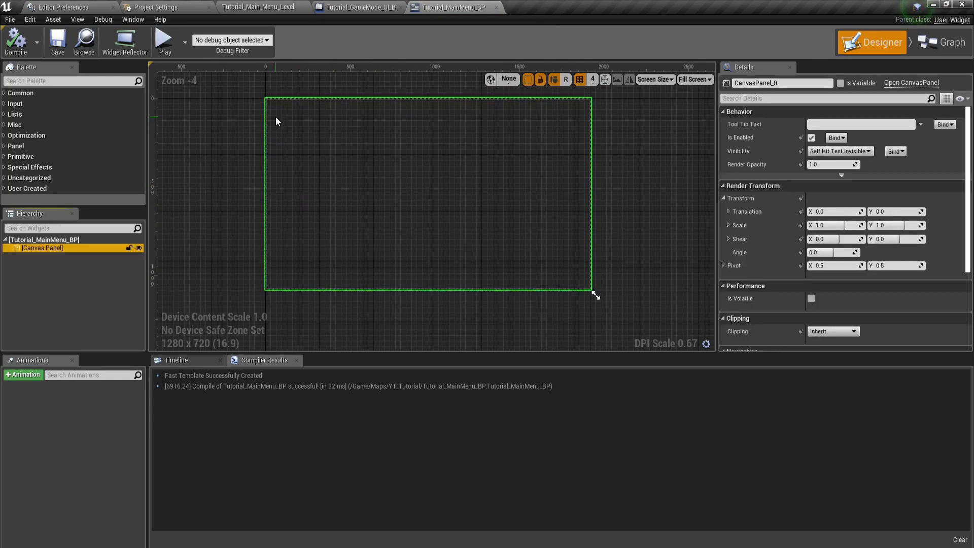
pyautogui.moveTo(627, 209); pyautogui.dragTo(267, 101)
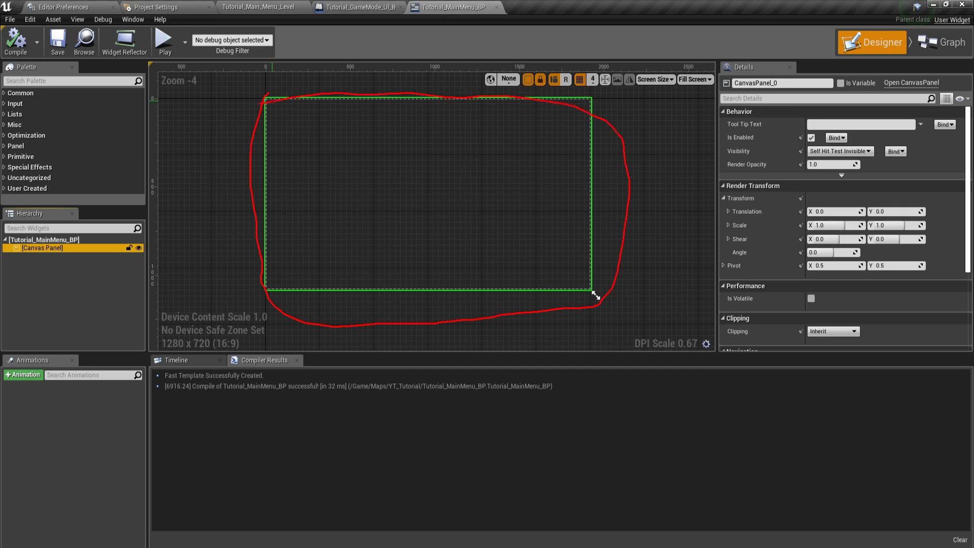
pyautogui.press('Escape')
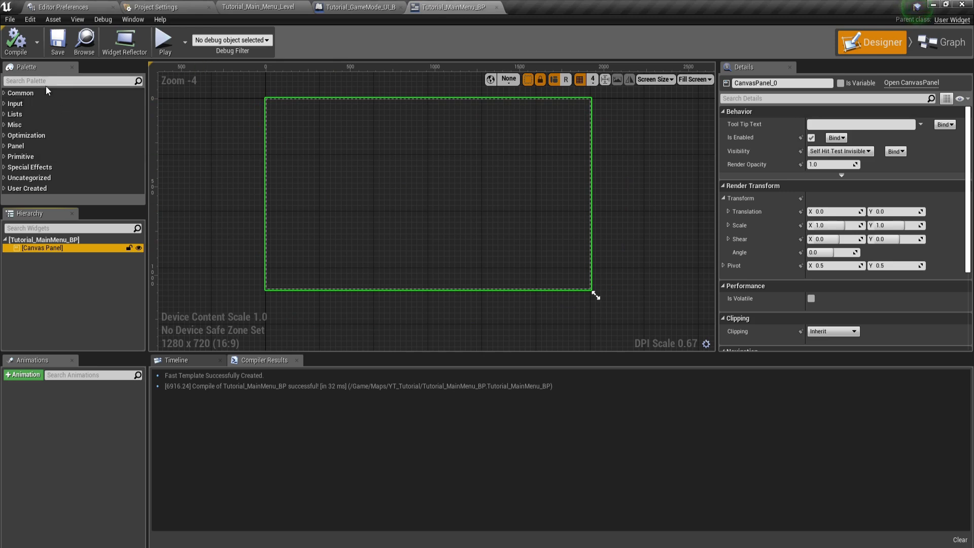
# Step: Search the widget palette for "scale", add a Scale Box inside the Canvas Panel and select it
pyautogui.click(59, 81)
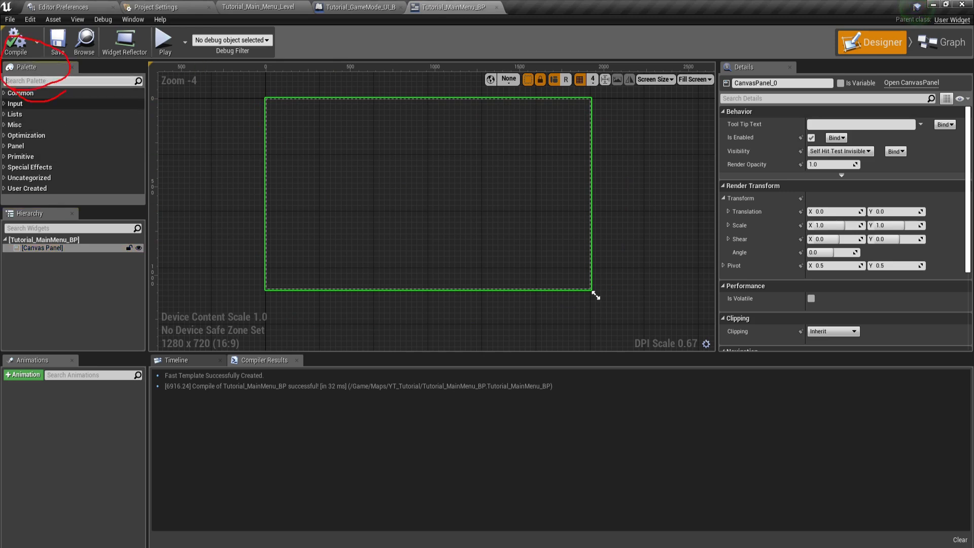
pyautogui.press('Escape')
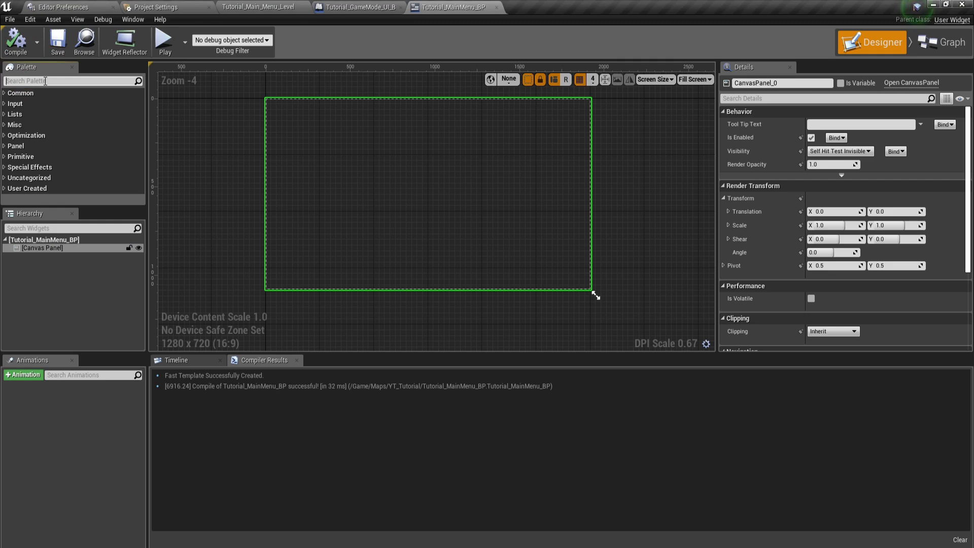
pyautogui.write('scale')
pyautogui.moveTo(35, 105); pyautogui.dragTo(52, 251)
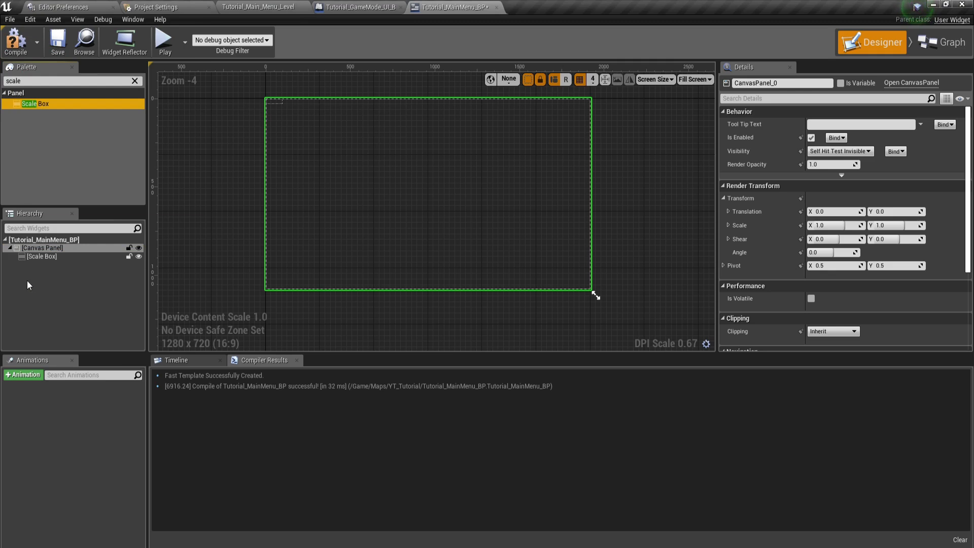
pyautogui.click(56, 257)
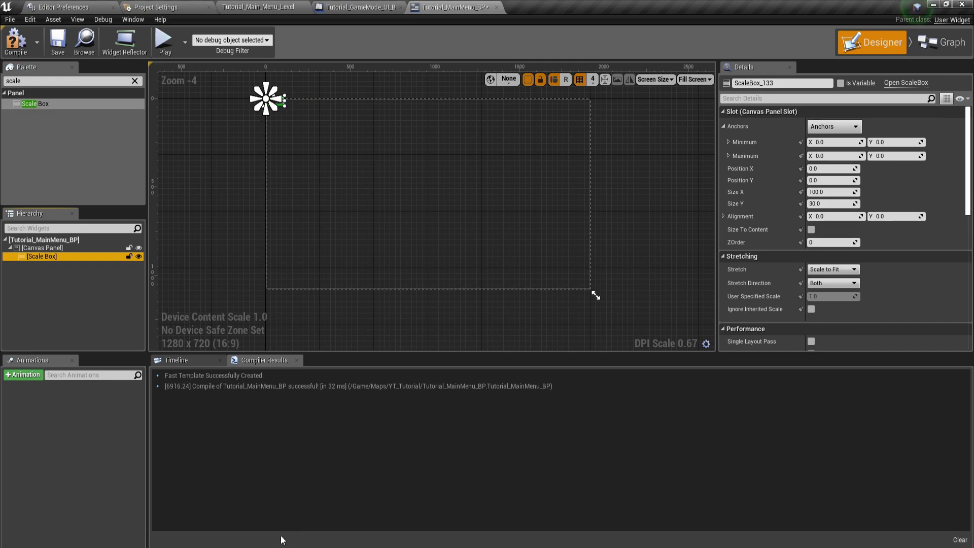
# Step: Switch to the browser, read the UScaleBox description in the Unreal Engine documentation, and return to the Unreal Editor
pyautogui.moveTo(283, 538)
pyautogui.click(431, 533)
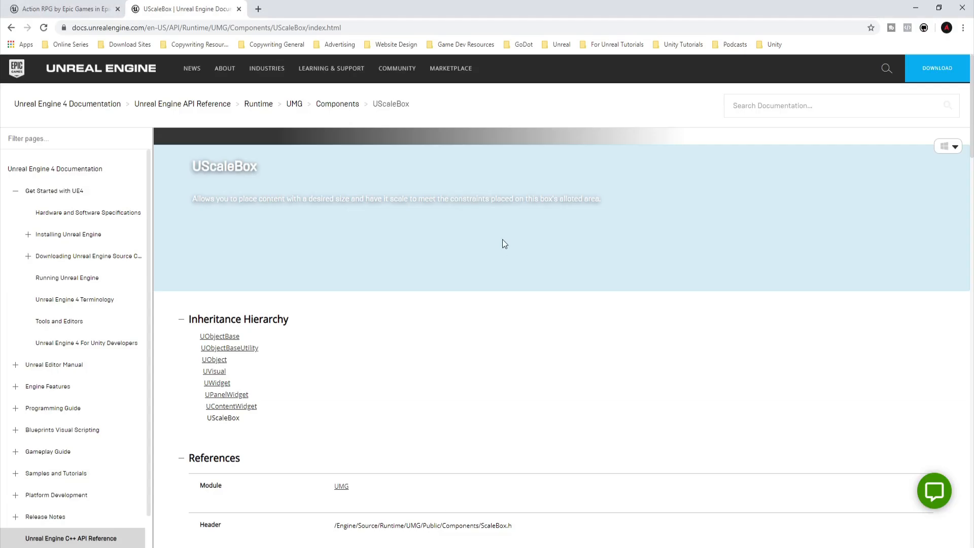
pyautogui.tripleClick(204, 199)
pyautogui.click(257, 200)
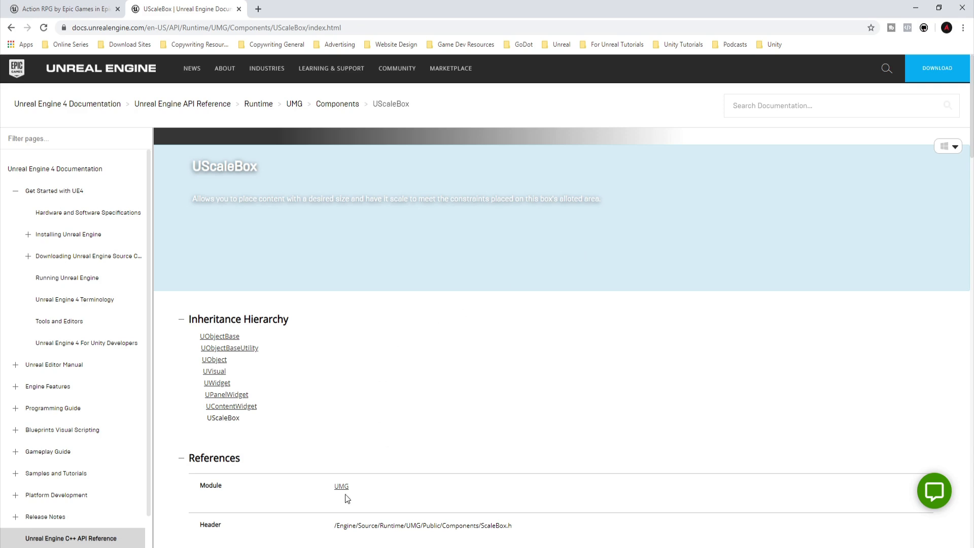
pyautogui.hotkey('alt', 'Tab')
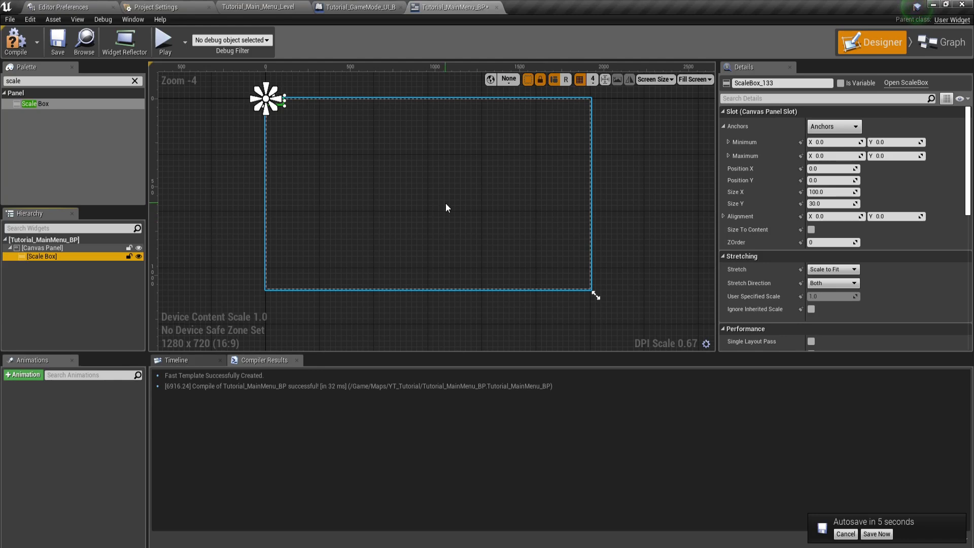
# Step: Clear the widget palette search and examine the Scale Box's anchor settings
pyautogui.click(135, 81)
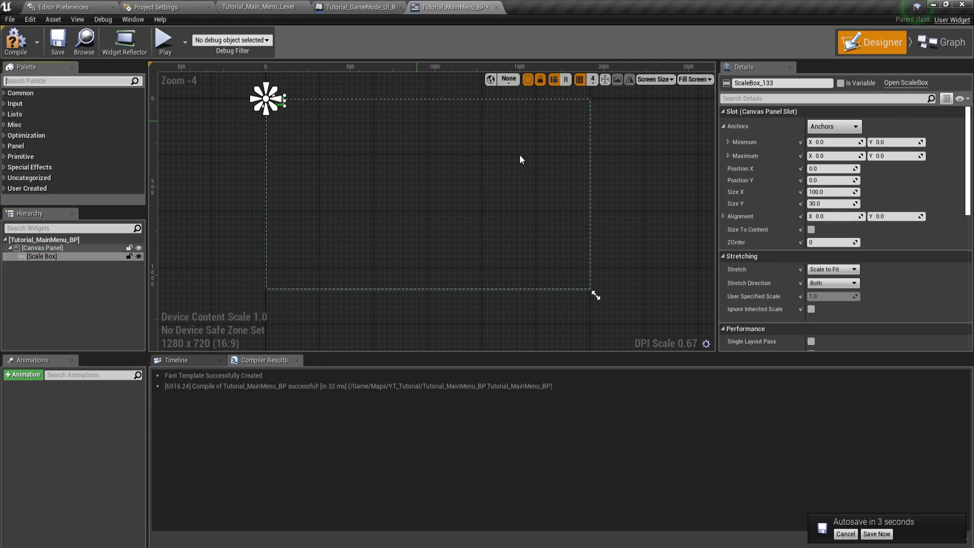
pyautogui.moveTo(707, 138)
pyautogui.mouseDown()
pyautogui.moveTo(860, 157)
pyautogui.moveTo(830, 120)
pyautogui.mouseUp()
pyautogui.press('Escape')
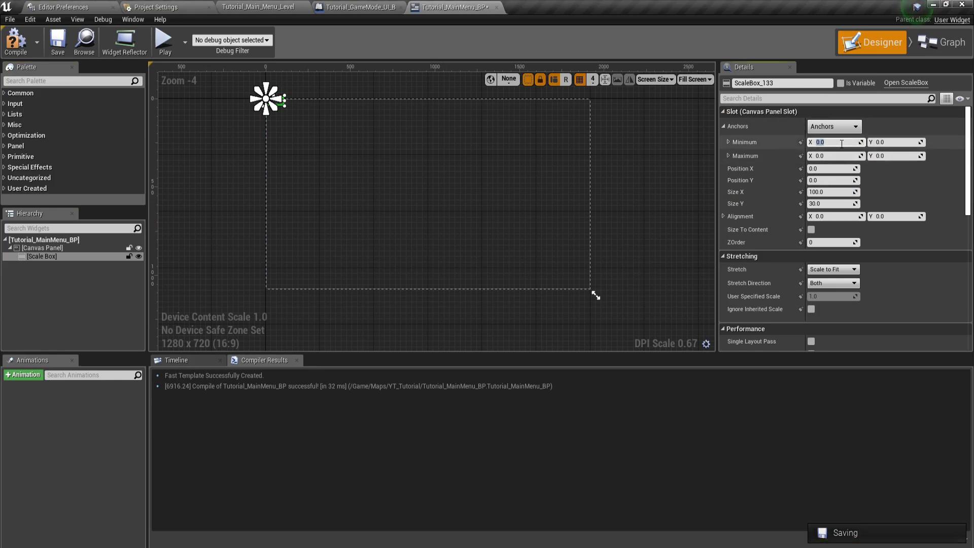
# Step: Set the Scale Box's anchors to minimum X 0.5 and maximum X 0.5, Y 1.0
pyautogui.click(43, 257)
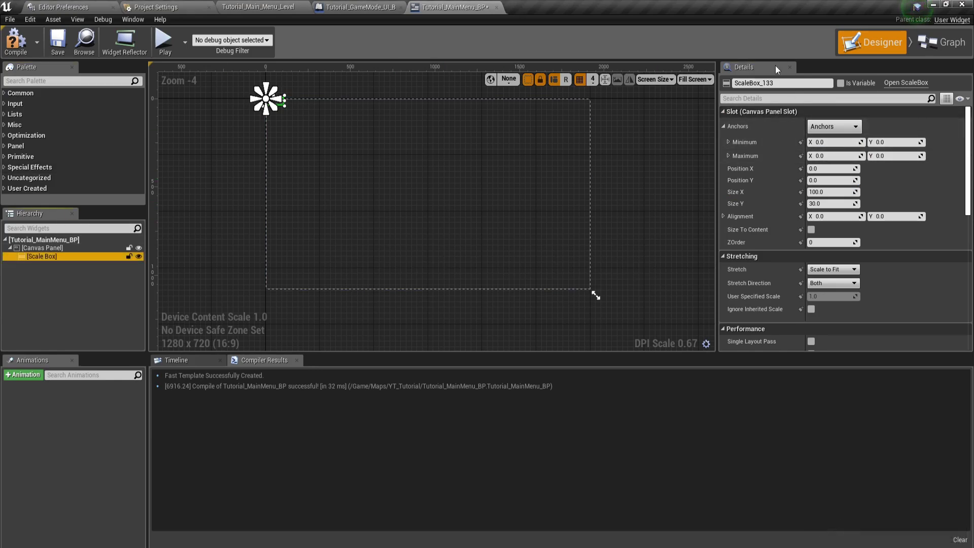
pyautogui.moveTo(714, 112)
pyautogui.mouseDown()
pyautogui.moveTo(699, 170)
pyautogui.moveTo(833, 283)
pyautogui.moveTo(714, 267)
pyautogui.moveTo(884, 142)
pyautogui.mouseUp()
pyautogui.press('Escape')
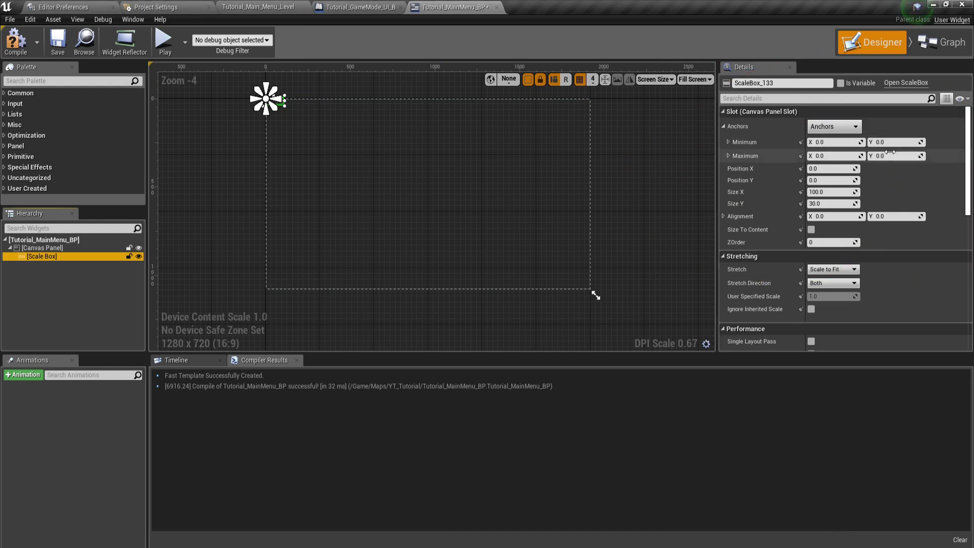
pyautogui.click(827, 142)
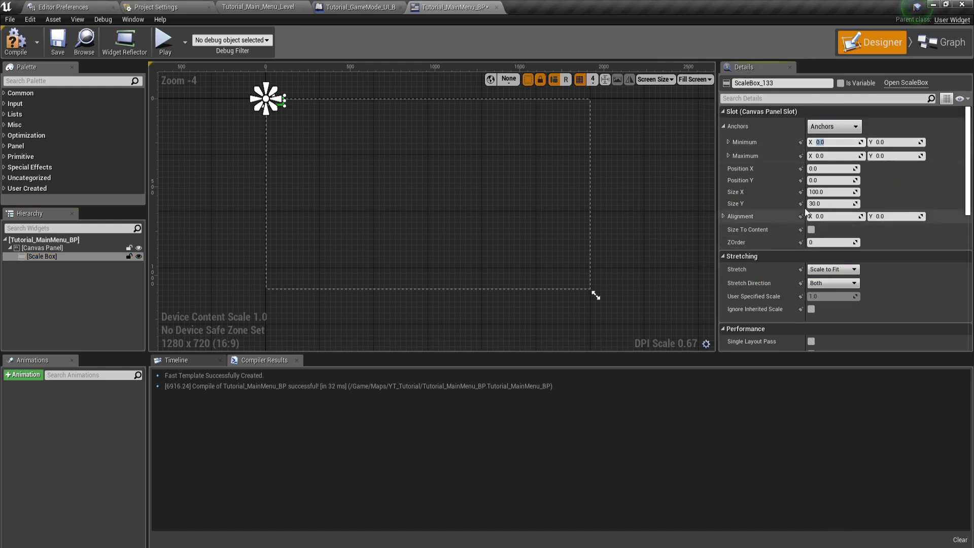
pyautogui.write('0.5')
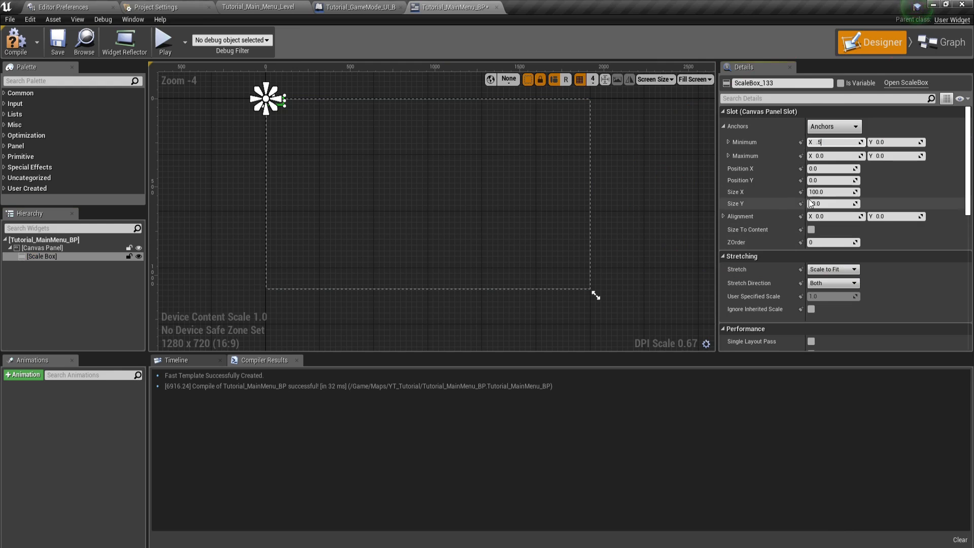
pyautogui.press('Tab')
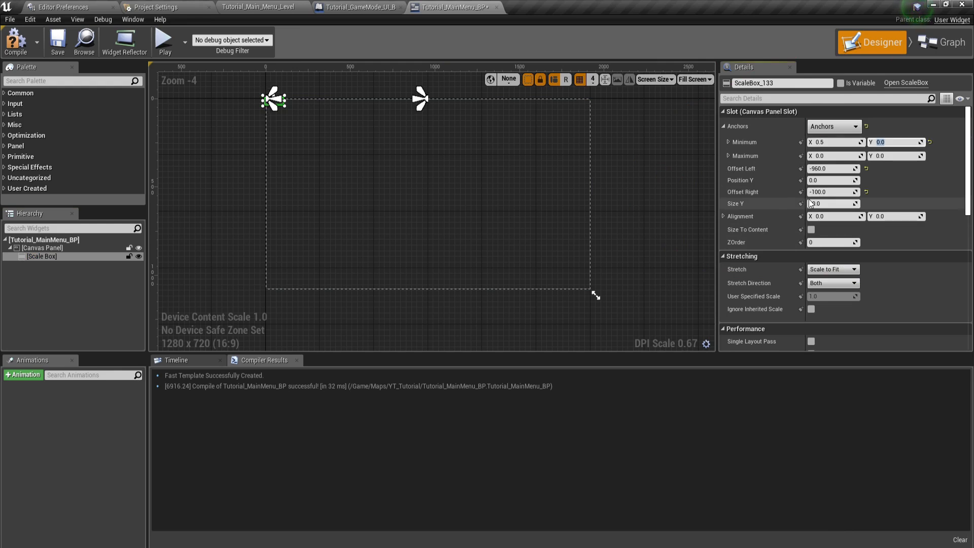
pyautogui.click(843, 156)
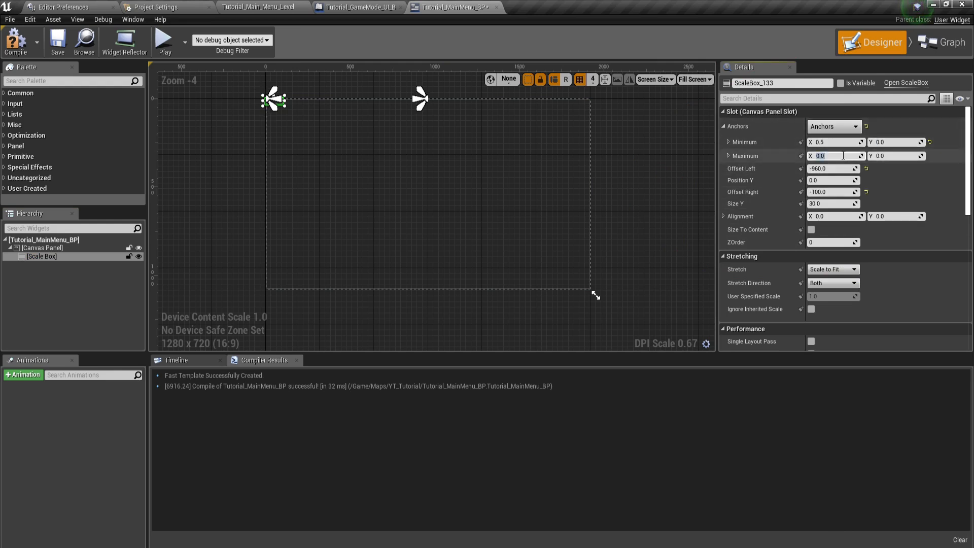
pyautogui.write('.5')
pyautogui.press('Tab')
pyautogui.write('1')
pyautogui.press('Return')
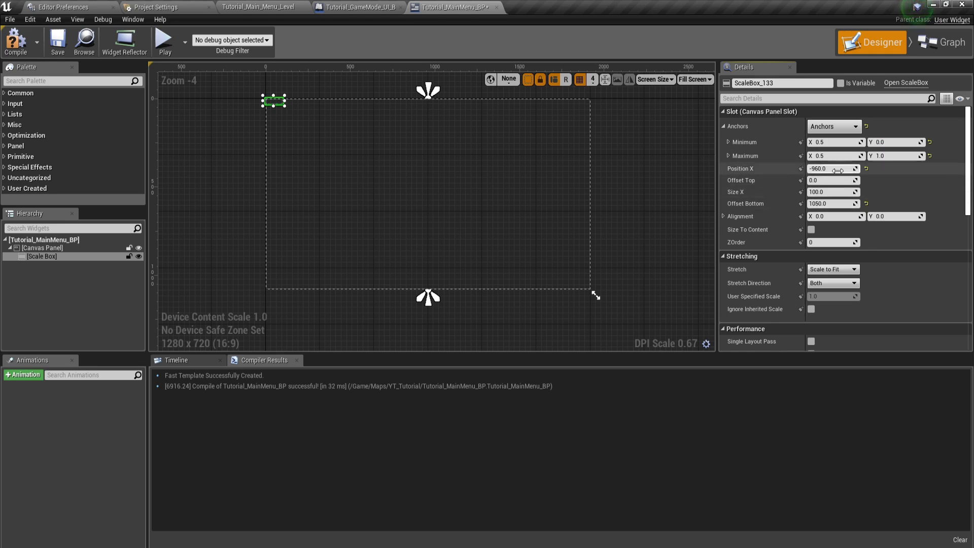
# Step: Set the Scale Box's Position X to 0 and its Size X to 900
pyautogui.click(836, 168)
pyautogui.write('0')
pyautogui.press('Tab')
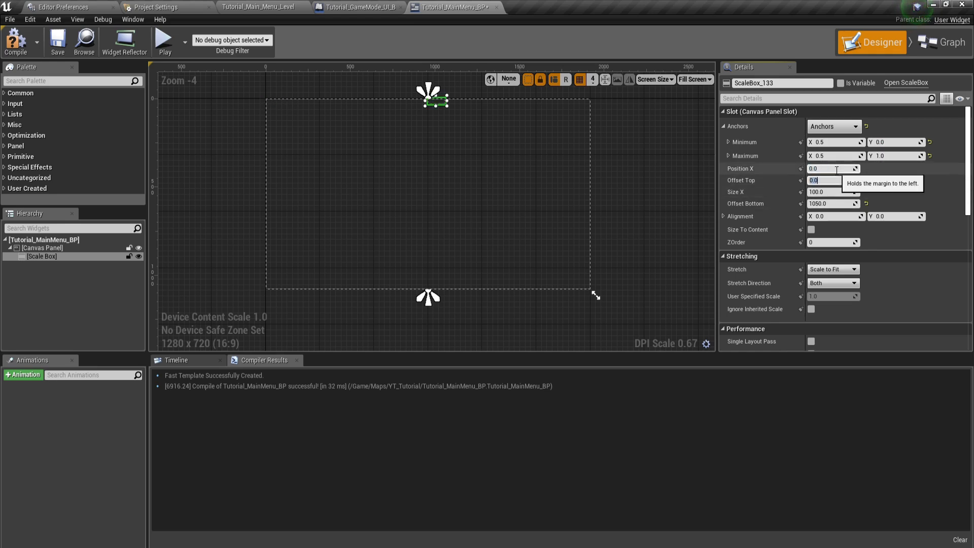
pyautogui.press('Tab')
pyautogui.write('900')
pyautogui.press('Return')
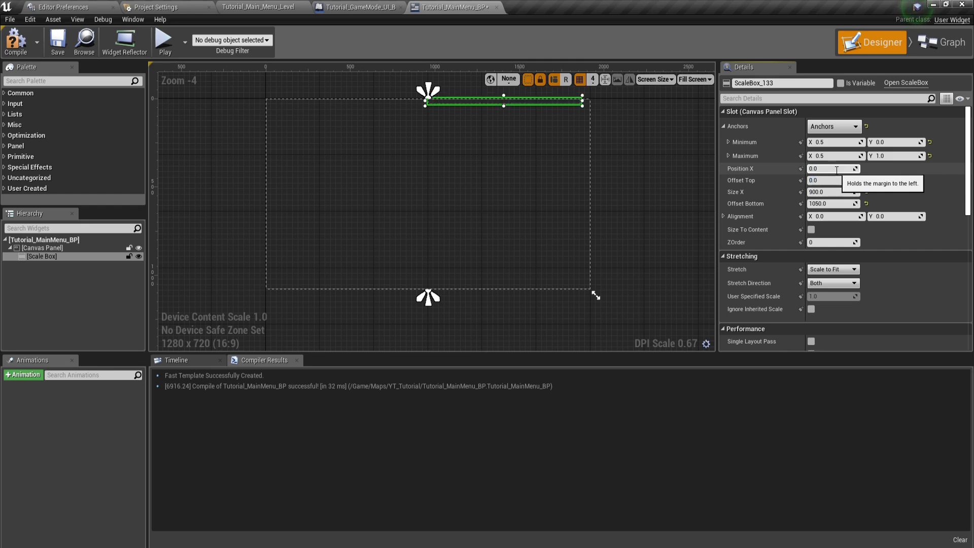
# Step: Set the Scale Box's Offset Bottom to 0 and its X alignment to 0.5
pyautogui.click(827, 203)
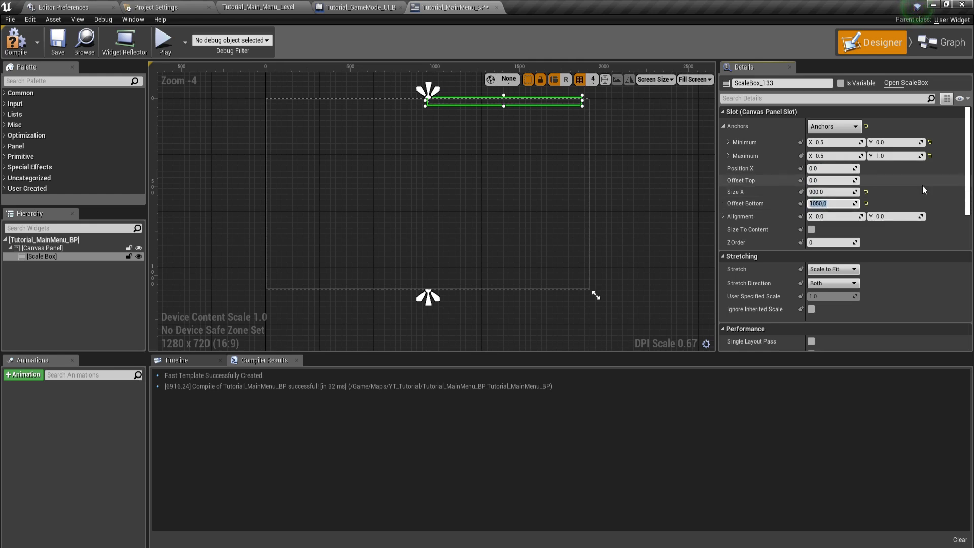
pyautogui.write('0')
pyautogui.press('Return')
pyautogui.click(837, 216)
pyautogui.write('0.5')
pyautogui.press('Return')
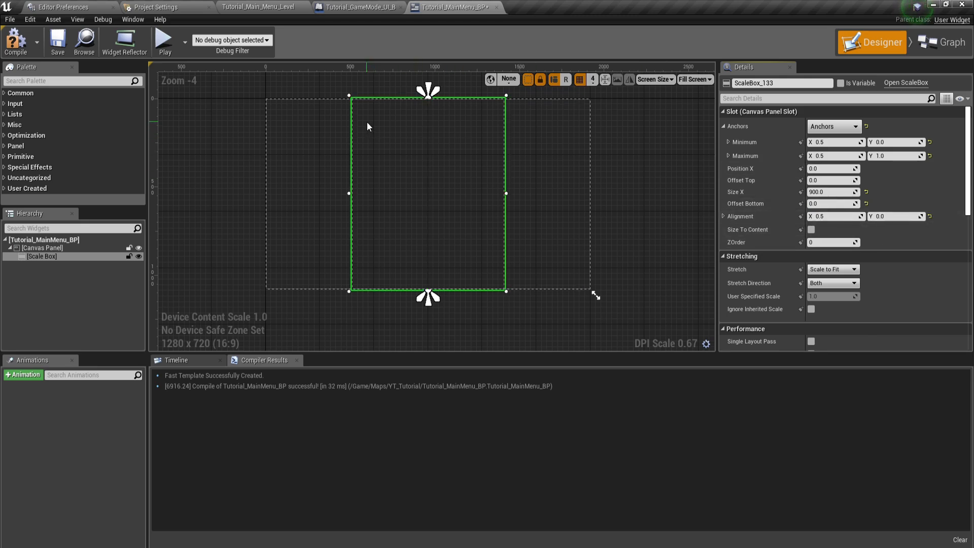
pyautogui.moveTo(352, 97)
pyautogui.mouseDown()
pyautogui.moveTo(350, 247)
pyautogui.moveTo(363, 284)
pyautogui.moveTo(487, 299)
pyautogui.moveTo(512, 102)
pyautogui.moveTo(396, 91)
pyautogui.moveTo(348, 119)
pyautogui.moveTo(355, 269)
pyautogui.moveTo(481, 282)
pyautogui.moveTo(495, 140)
pyautogui.moveTo(464, 99)
pyautogui.moveTo(377, 111)
pyautogui.moveTo(402, 174)
pyautogui.moveTo(482, 138)
pyautogui.moveTo(366, 139)
pyautogui.mouseUp()
pyautogui.moveTo(374, 221)
pyautogui.mouseDown()
pyautogui.moveTo(391, 256)
pyautogui.moveTo(390, 231)
pyautogui.moveTo(360, 231)
pyautogui.mouseUp()
pyautogui.press('Escape')
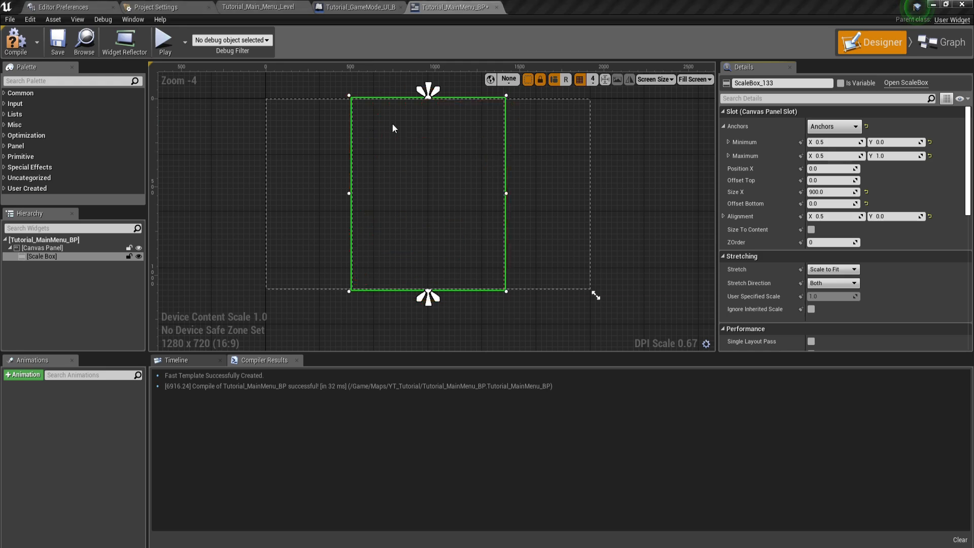
# Step: Search the widget palette for "verti", add a Vertical Box inside the Scale Box and select it
pyautogui.click(70, 308)
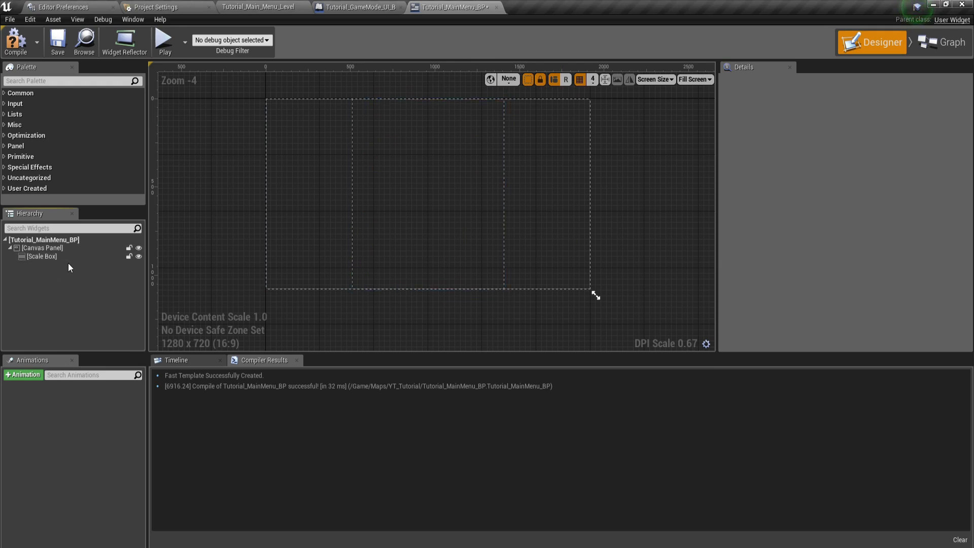
pyautogui.click(37, 81)
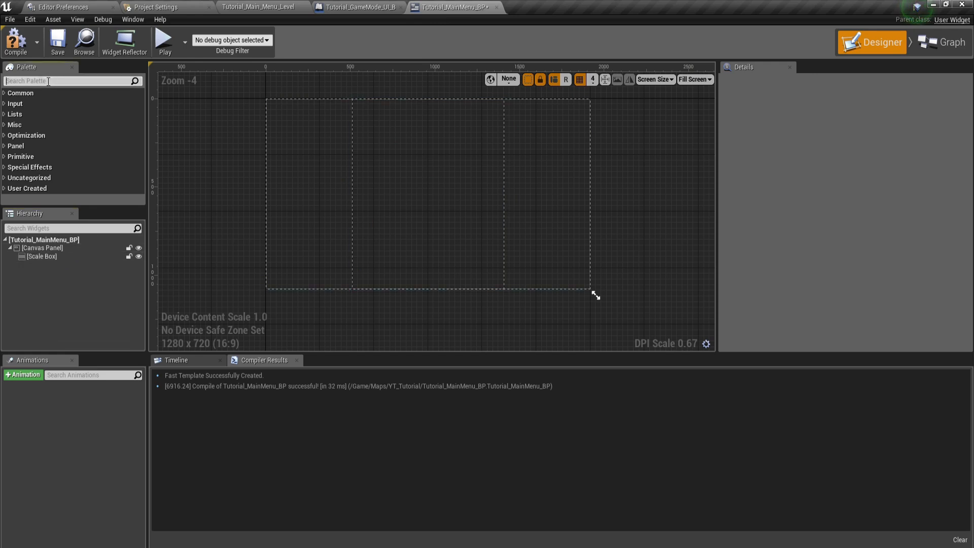
pyautogui.write('verti')
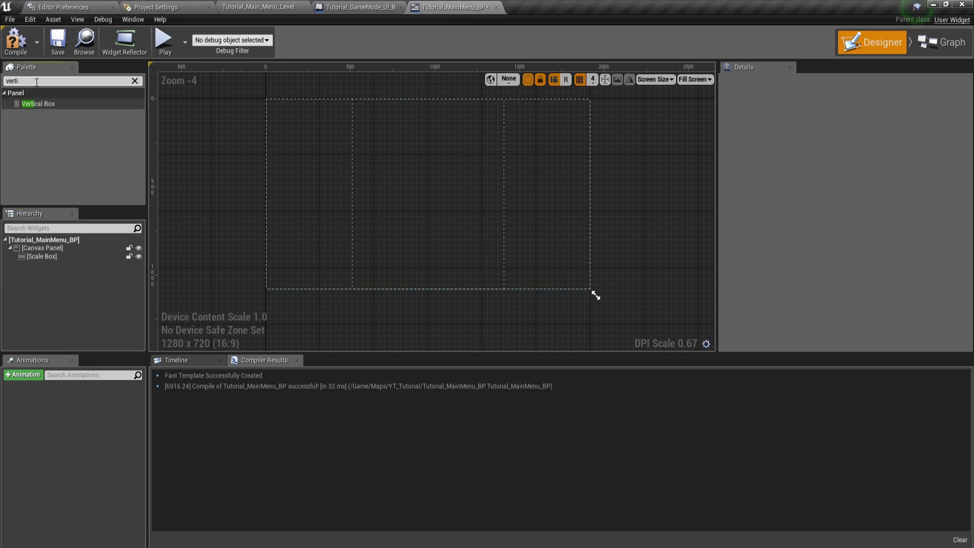
pyautogui.moveTo(50, 103); pyautogui.dragTo(46, 257)
pyautogui.click(45, 265)
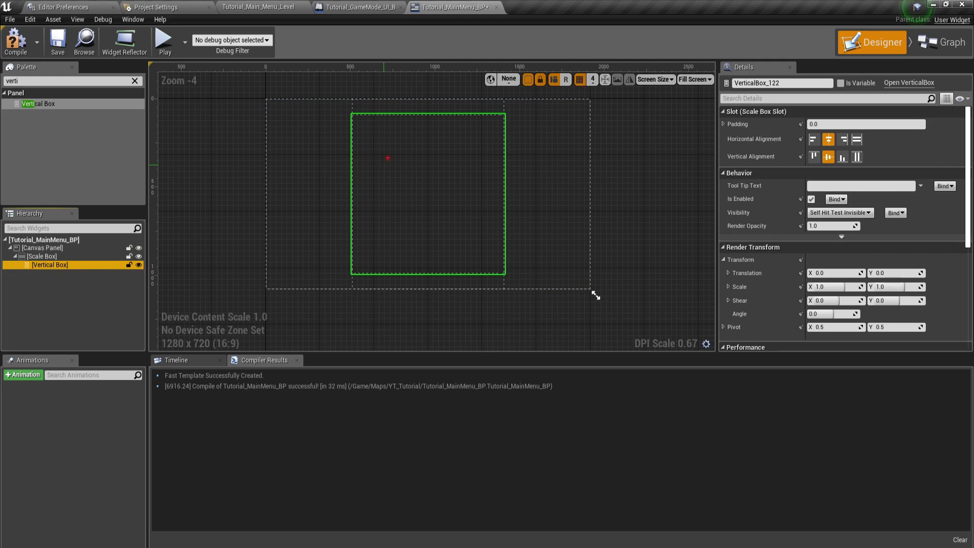
pyautogui.moveTo(381, 140)
pyautogui.mouseDown()
pyautogui.moveTo(389, 169)
pyautogui.moveTo(489, 159)
pyautogui.moveTo(411, 172)
pyautogui.moveTo(388, 224)
pyautogui.moveTo(385, 272)
pyautogui.moveTo(437, 256)
pyautogui.mouseUp()
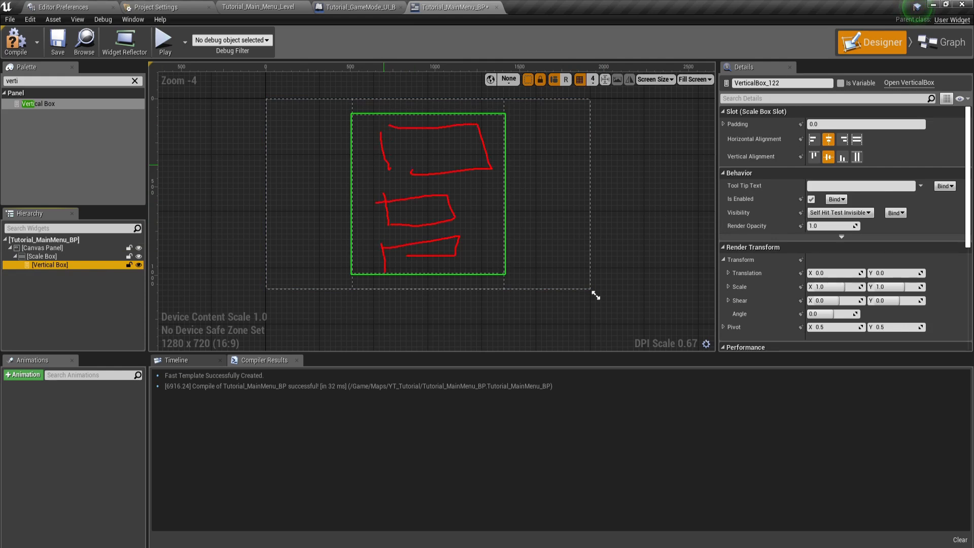
pyautogui.press('Escape')
pyautogui.hotkey('ctrl', '2')
pyautogui.moveTo(362, 136)
pyautogui.mouseDown()
pyautogui.moveTo(367, 167)
pyautogui.moveTo(383, 140)
pyautogui.moveTo(363, 168)
pyautogui.mouseUp()
pyautogui.moveTo(401, 143)
pyautogui.mouseDown()
pyautogui.moveTo(407, 174)
pyautogui.moveTo(429, 135)
pyautogui.moveTo(407, 177)
pyautogui.mouseUp()
pyautogui.moveTo(448, 149); pyautogui.dragTo(455, 171)
pyautogui.moveTo(447, 146)
pyautogui.mouseDown()
pyautogui.moveTo(463, 148)
pyautogui.moveTo(455, 172)
pyautogui.mouseUp()
pyautogui.press('Escape')
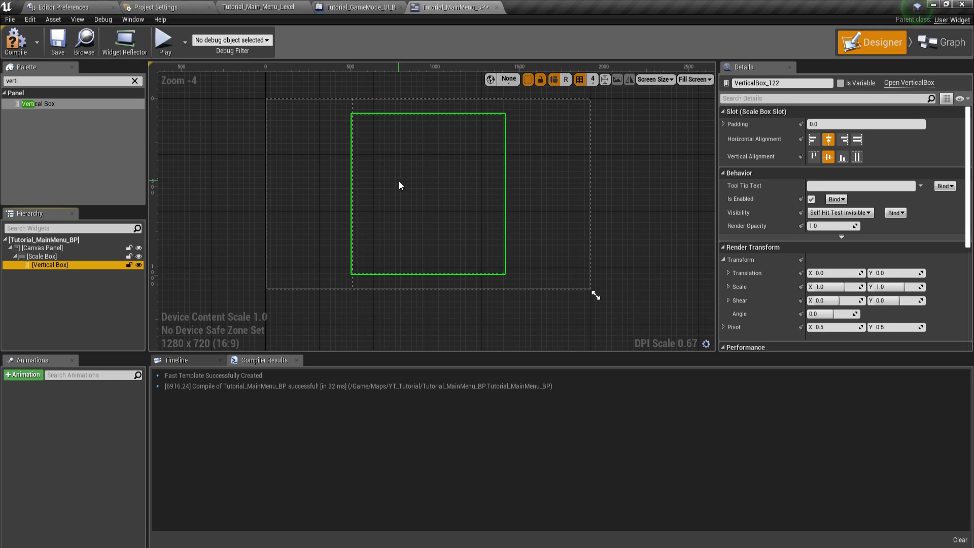
# Step: Find the Canvas Panel in the widget palette, add one inside the Vertical Box and rename it Game Title Holder
pyautogui.click(134, 80)
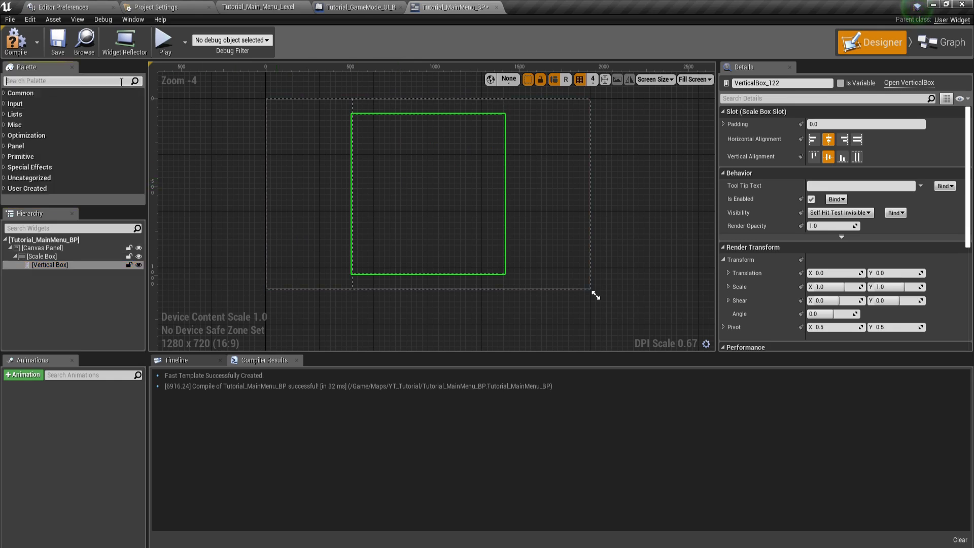
pyautogui.write('can')
pyautogui.moveTo(64, 103); pyautogui.dragTo(47, 263)
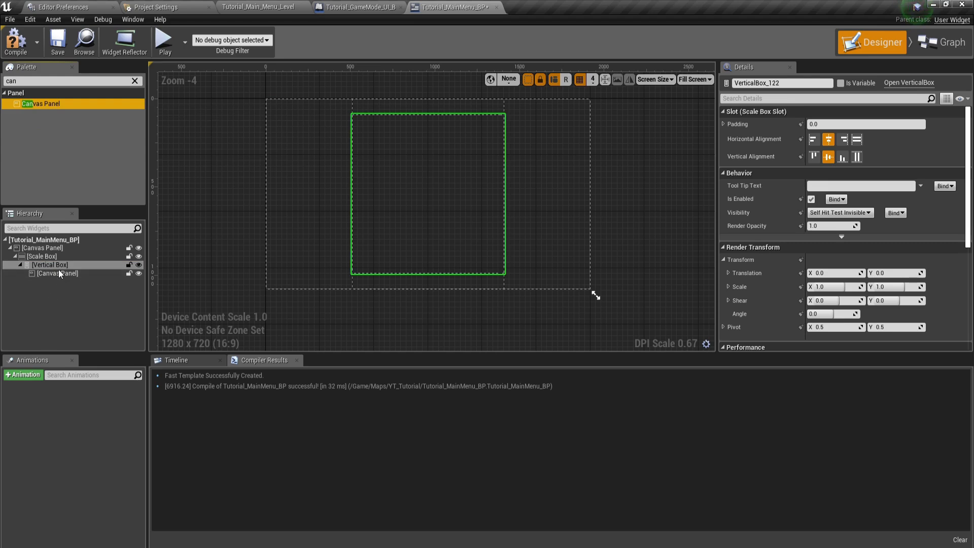
pyautogui.click(55, 273)
pyautogui.press('F2')
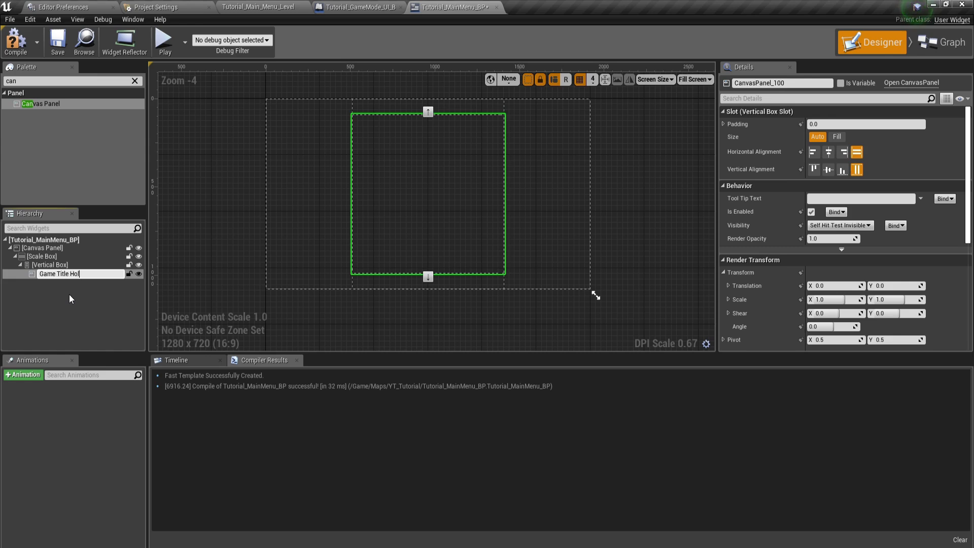
pyautogui.write('der')
pyautogui.press('Return')
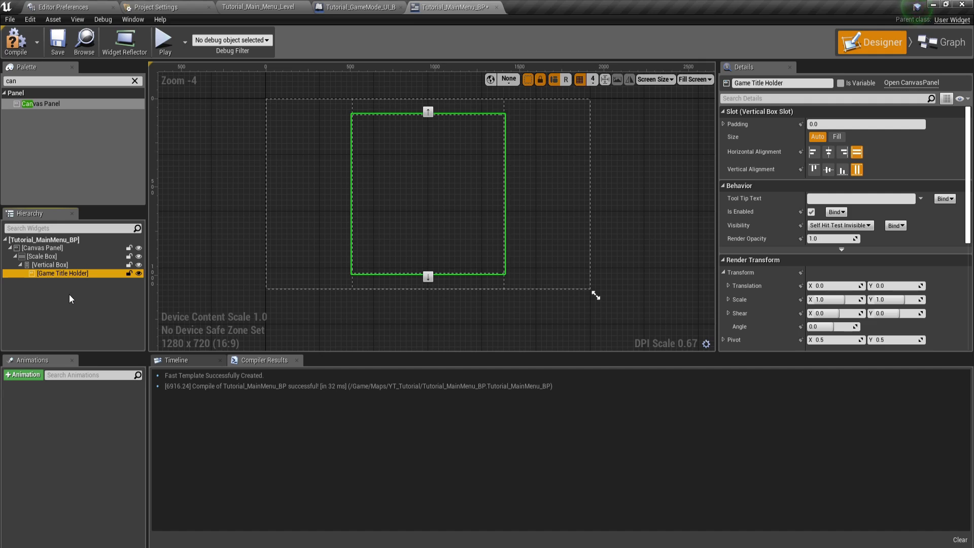
# Step: Search the widget palette for "text" and add two Text widgets inside Game Title Holder
pyautogui.click(53, 83)
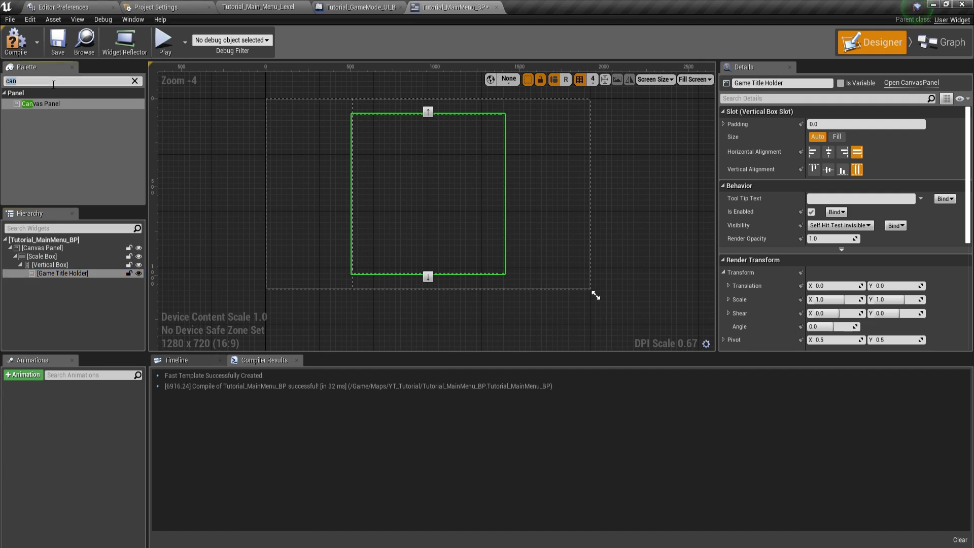
pyautogui.write('text')
pyautogui.click(39, 116)
pyautogui.moveTo(39, 120); pyautogui.dragTo(65, 275)
pyautogui.moveTo(24, 115); pyautogui.dragTo(68, 273)
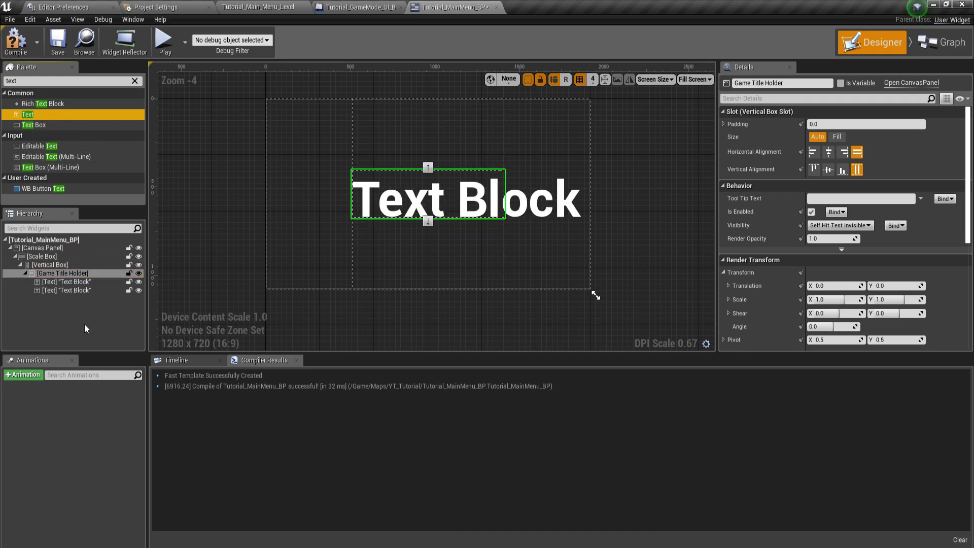
# Step: Rename the first Text widget Game Text Action and the second one Game Text Sample
pyautogui.click(72, 283)
pyautogui.press('F2')
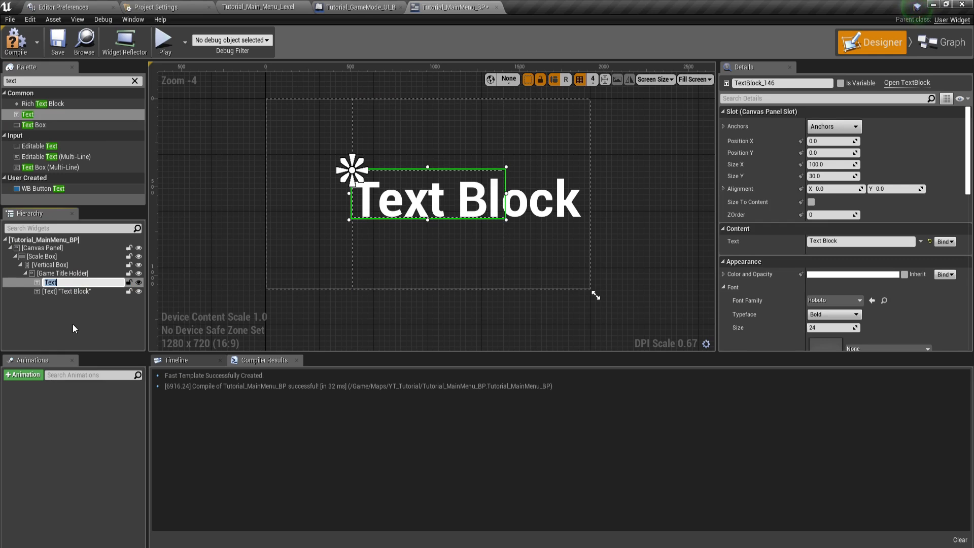
pyautogui.write('Game Text Action')
pyautogui.press('Return')
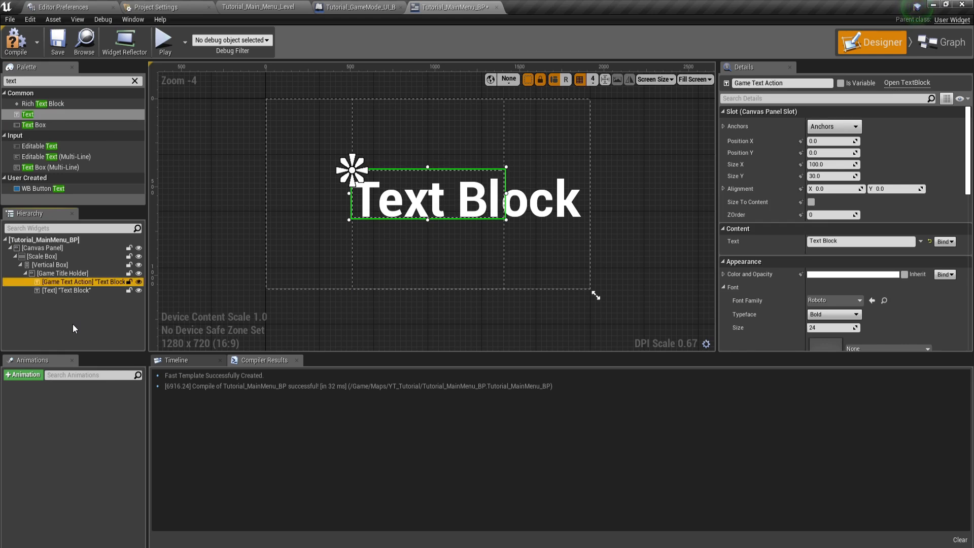
pyautogui.click(77, 290)
pyautogui.click(65, 291)
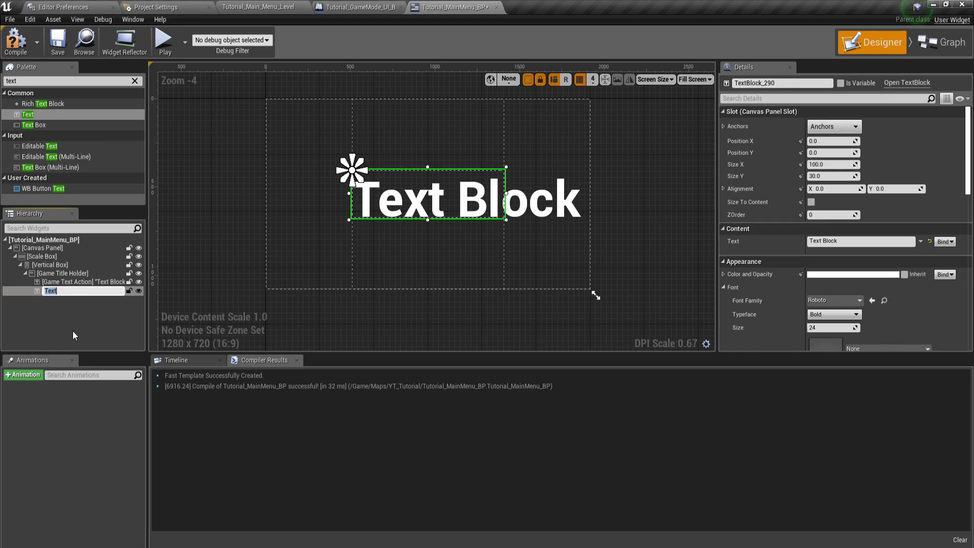
pyautogui.write('Game Text Sample')
pyautogui.press('Return')
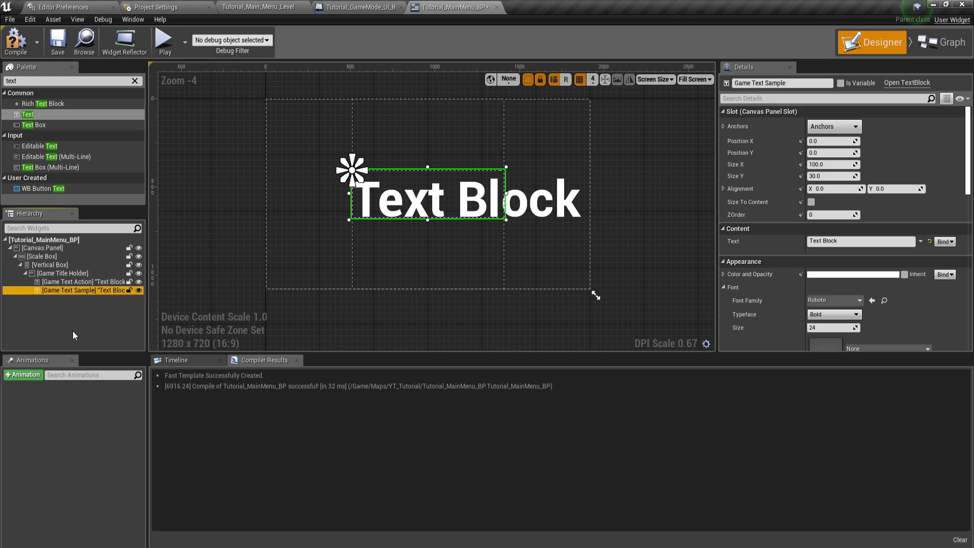
# Step: Set the Game Text Action widget's position to X 564 and Y 68
pyautogui.click(71, 282)
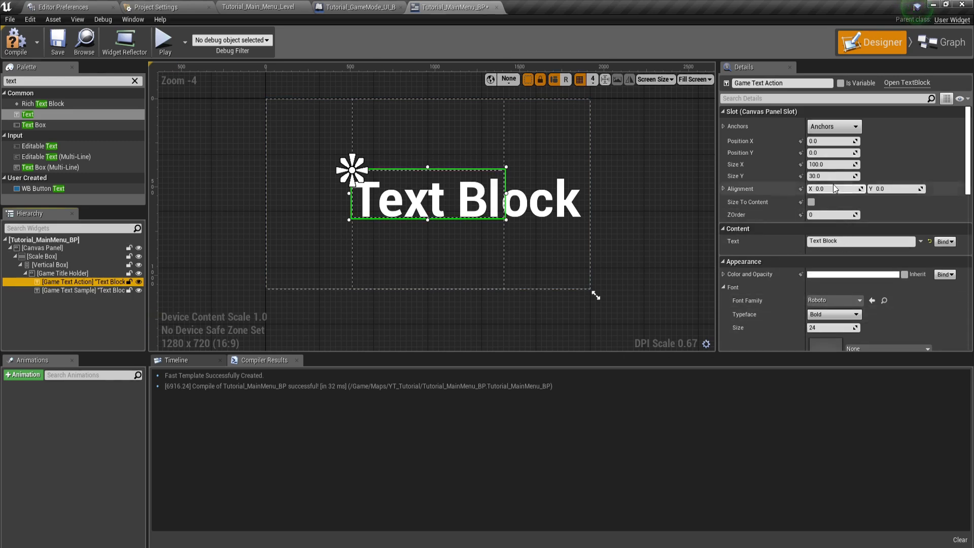
pyautogui.click(822, 141)
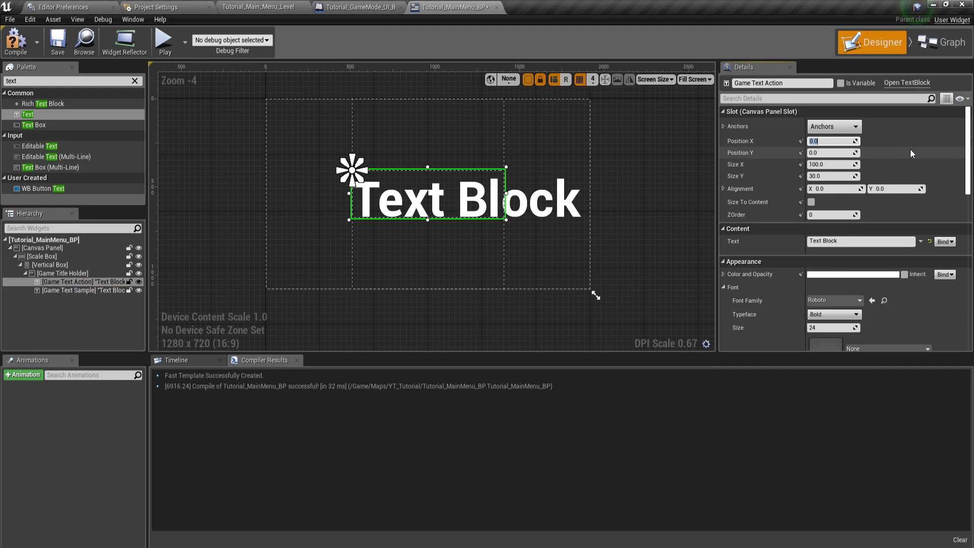
pyautogui.write('564')
pyautogui.press('Tab')
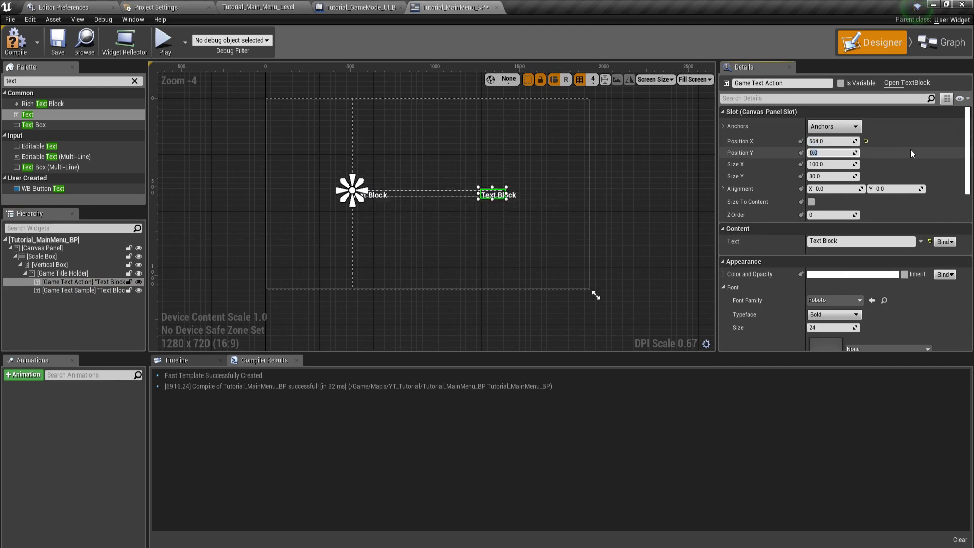
pyautogui.write('68')
pyautogui.press('Tab')
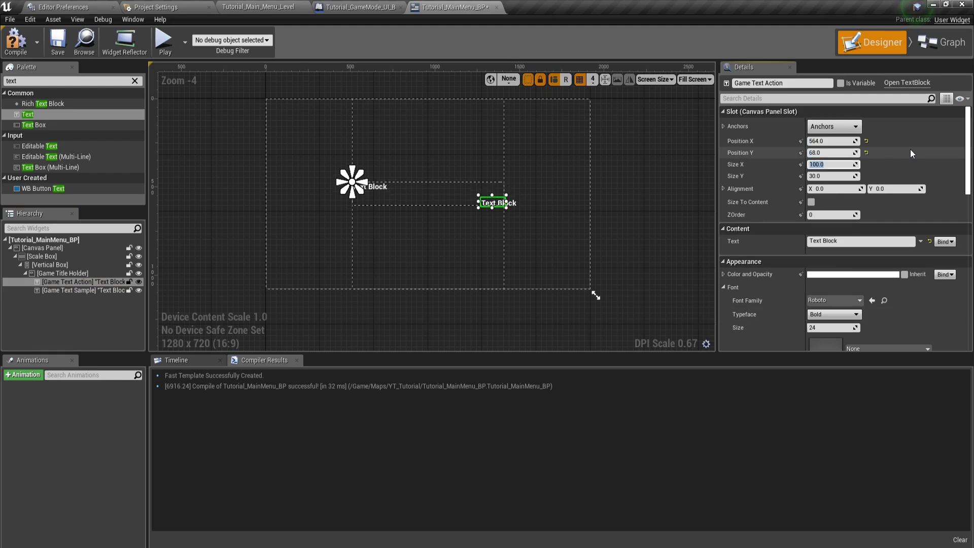
# Step: Set the Game Text Action widget's size to X 100 and Y 30
pyautogui.write('100')
pyautogui.press('Tab')
pyautogui.write('300')
pyautogui.press('Return')
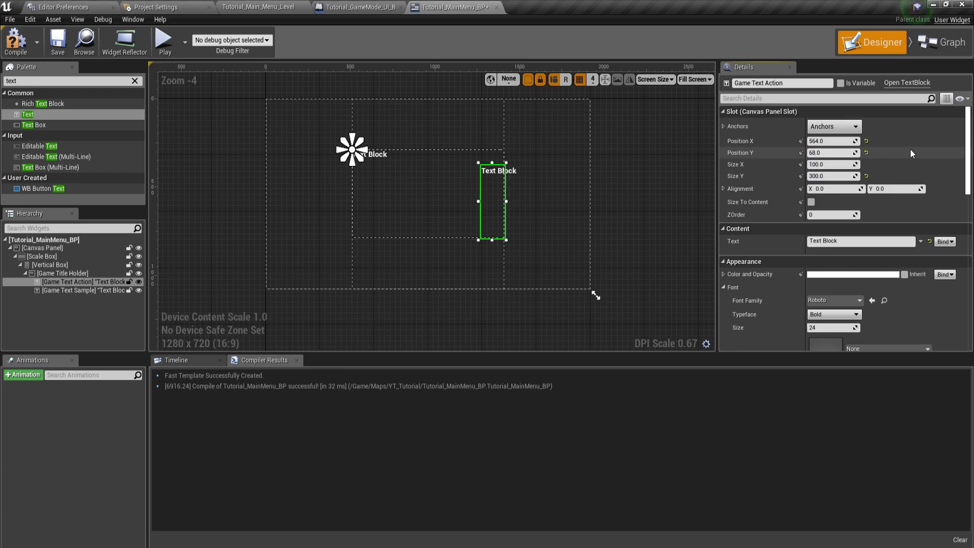
pyautogui.click(827, 177)
pyautogui.write('3')
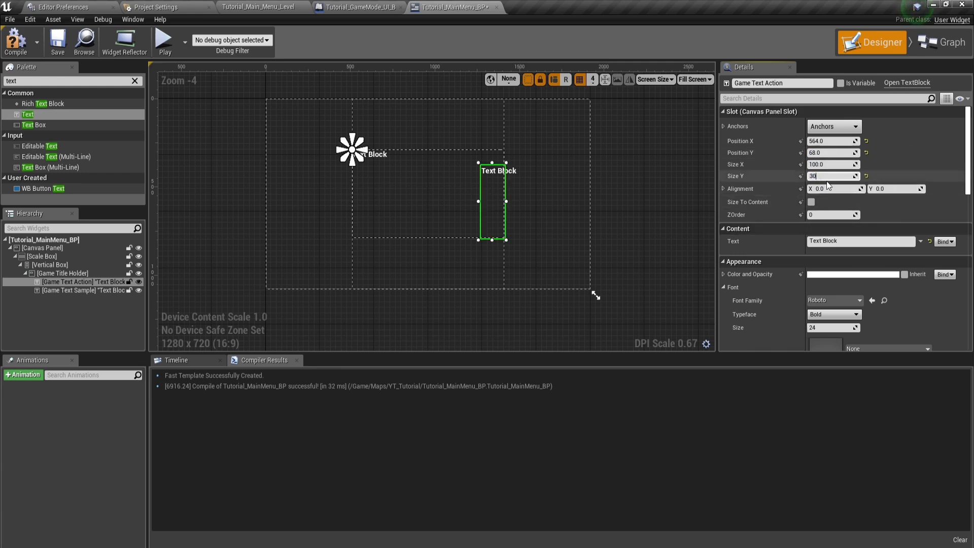
pyautogui.write('0')
pyautogui.press('Return')
pyautogui.scroll(-2, 805, 239)
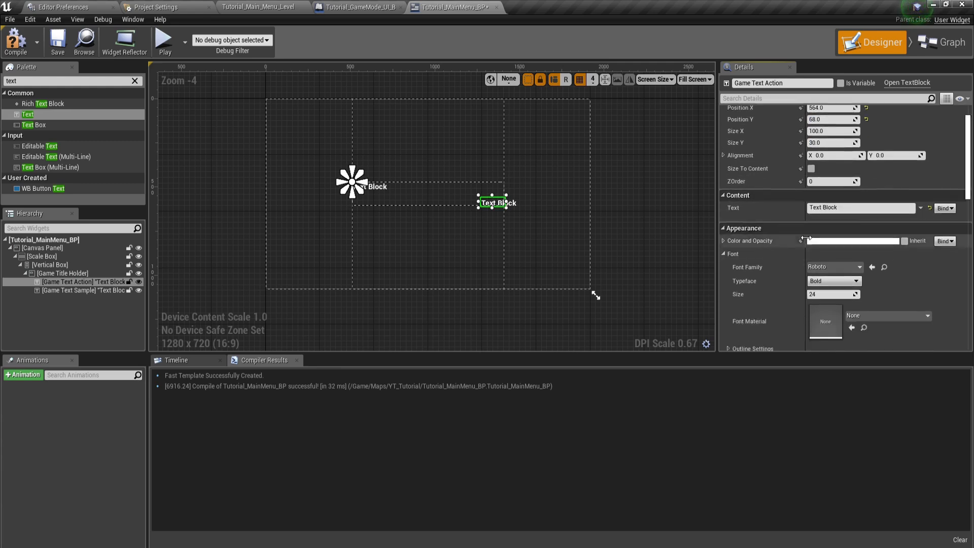
# Step: Change the Game Text Action widget's font family to Cinzel
pyautogui.scroll(-3, 805, 239)
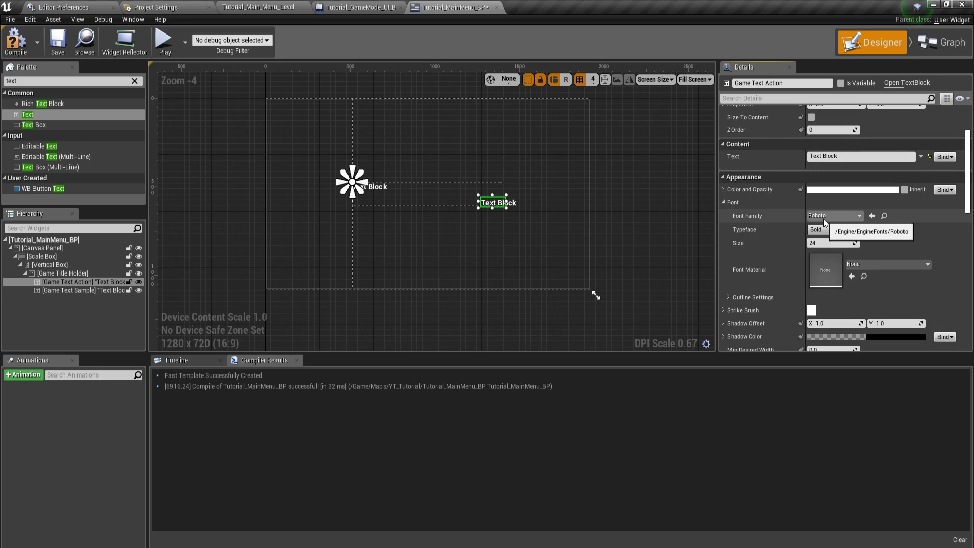
pyautogui.click(856, 218)
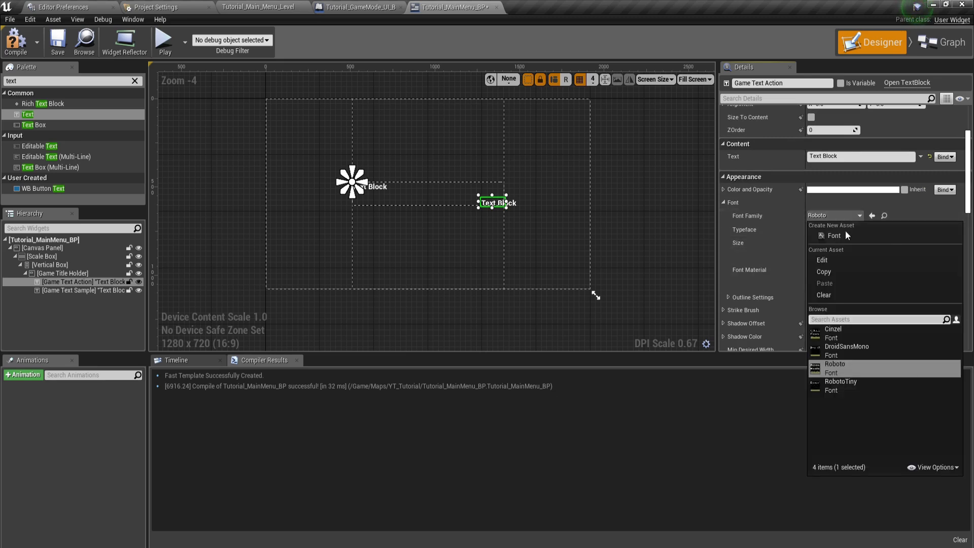
pyautogui.click(833, 333)
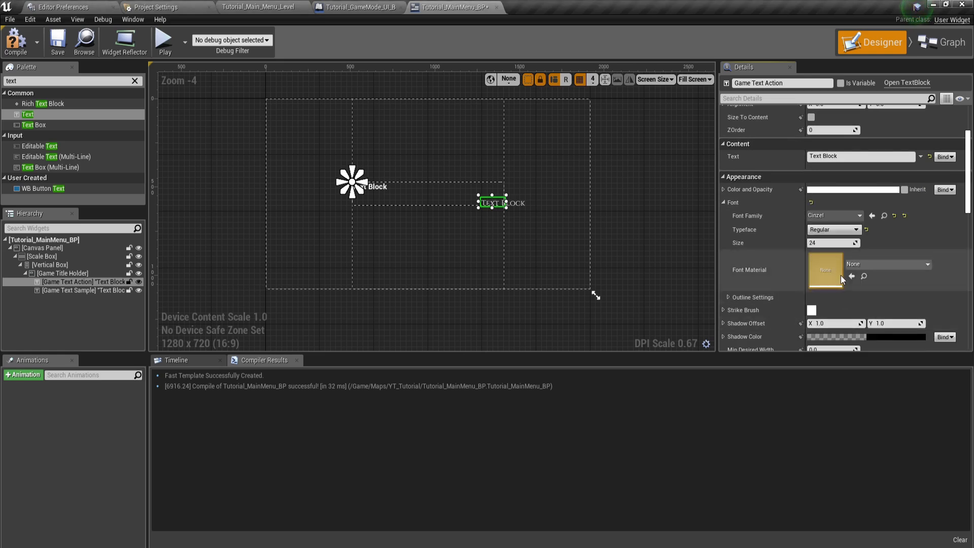
# Step: Replace the Game Text Action widget's displayed text with "Action"
pyautogui.doubleClick(849, 158)
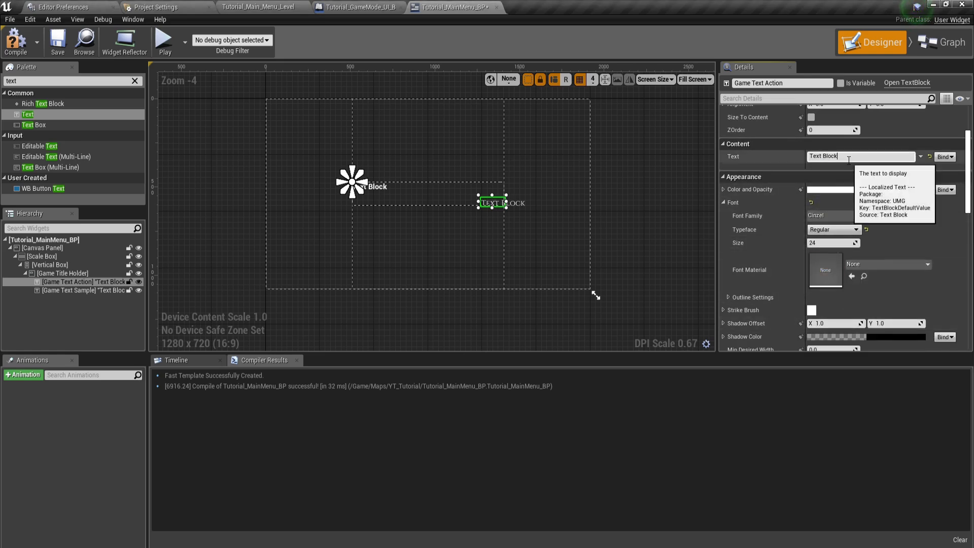
pyautogui.press('BackSpace')
pyautogui.press('BackSpace')
pyautogui.press('BackSpace')
pyautogui.press('BackSpace')
pyautogui.press('BackSpace')
pyautogui.press('BackSpace')
pyautogui.write('Action')
pyautogui.press('Return')
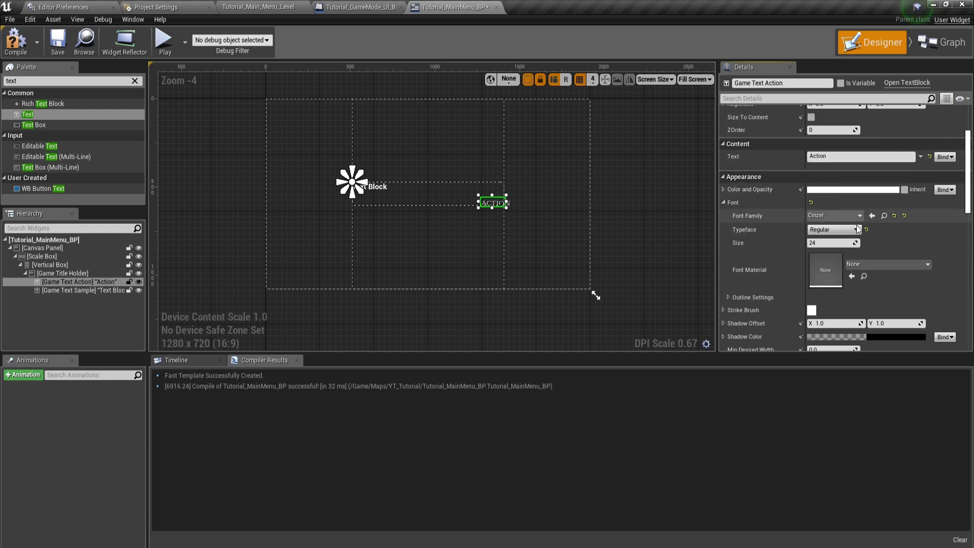
# Step: Set the font size of the Game Text Action widget to 28
pyautogui.click(826, 243)
pyautogui.write('28')
pyautogui.press('Return')
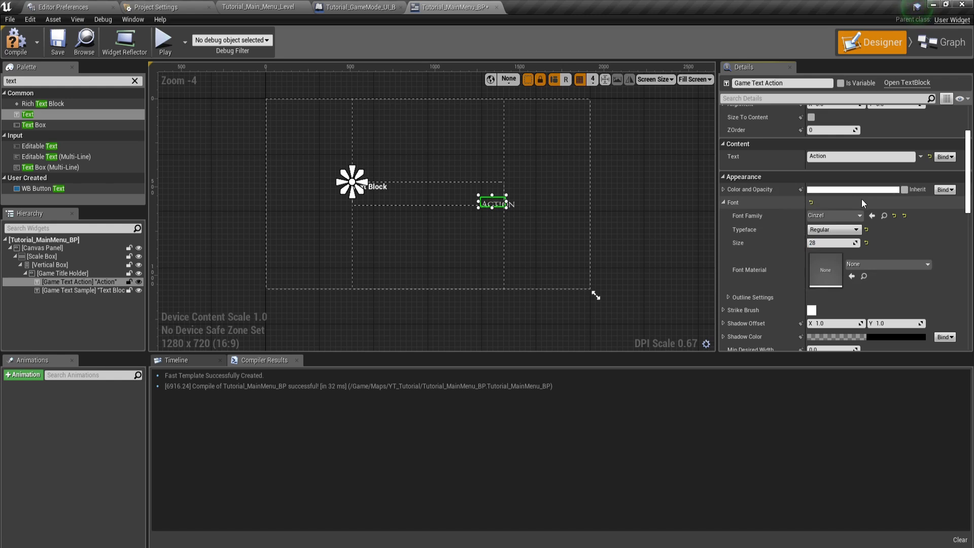
# Step: Set the Game Text Action widget's render transform translation to 15 in Y
pyautogui.scroll(-10, 866, 209)
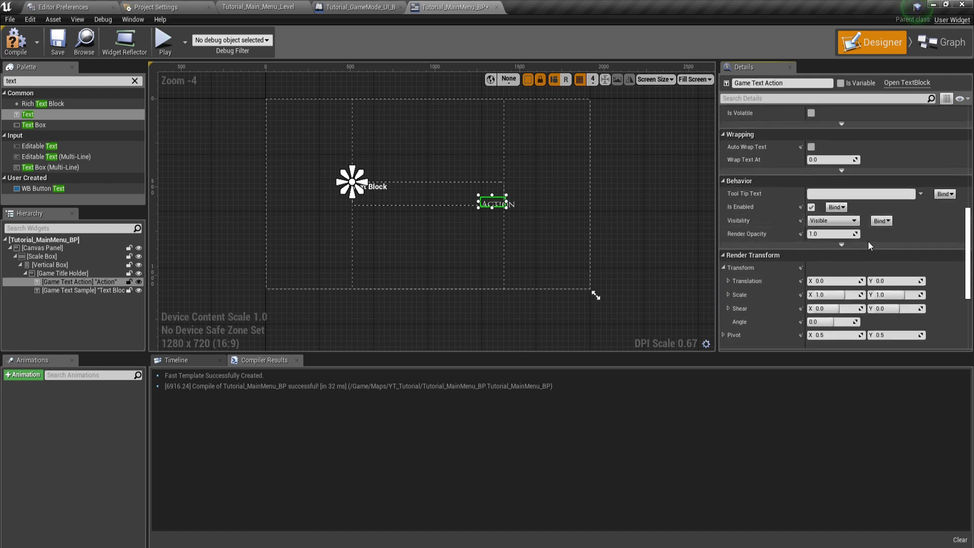
pyautogui.scroll(-5, 869, 241)
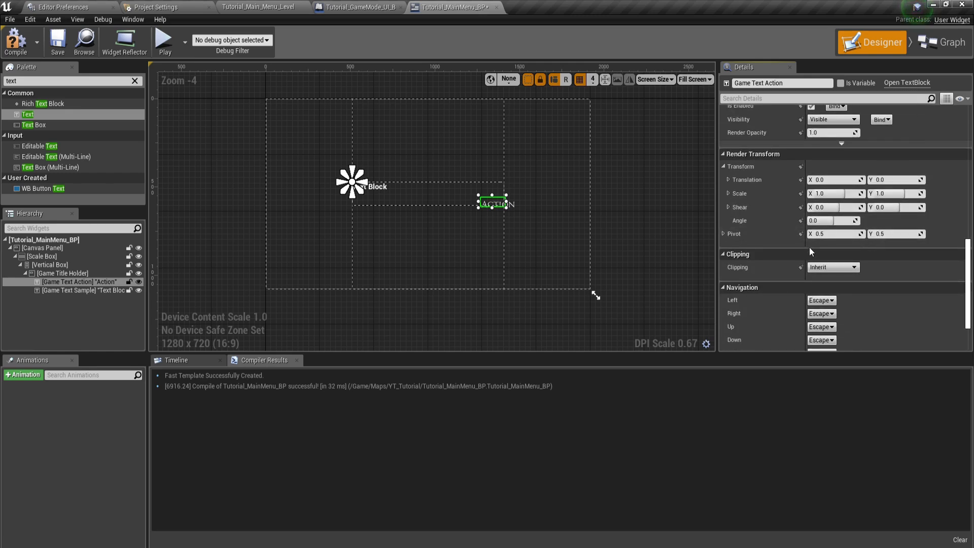
pyautogui.scroll(-2, 795, 253)
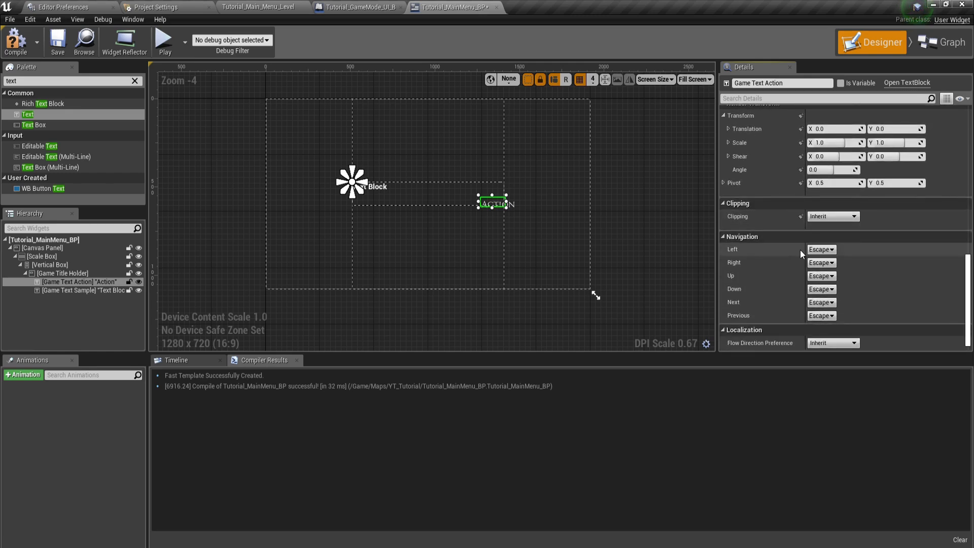
pyautogui.scroll(1, 797, 254)
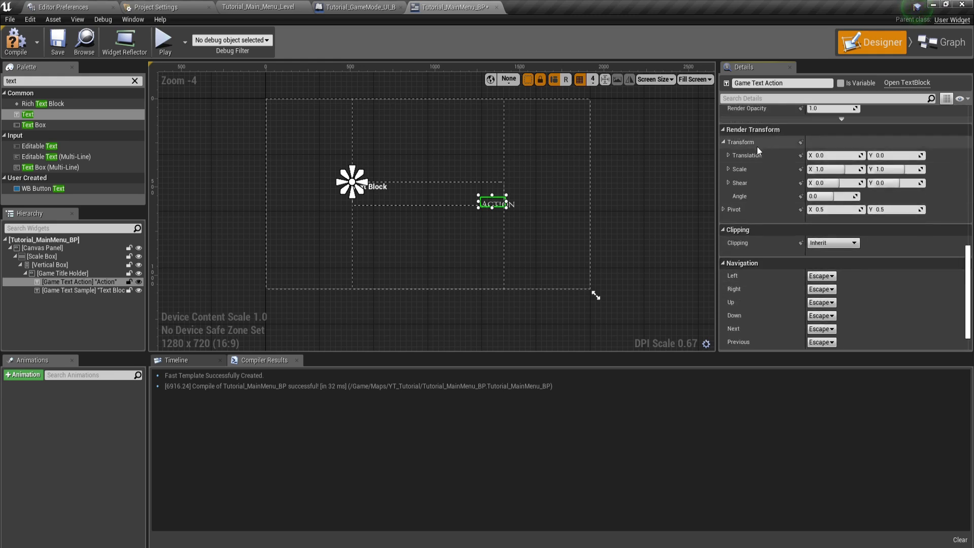
pyautogui.click(728, 155)
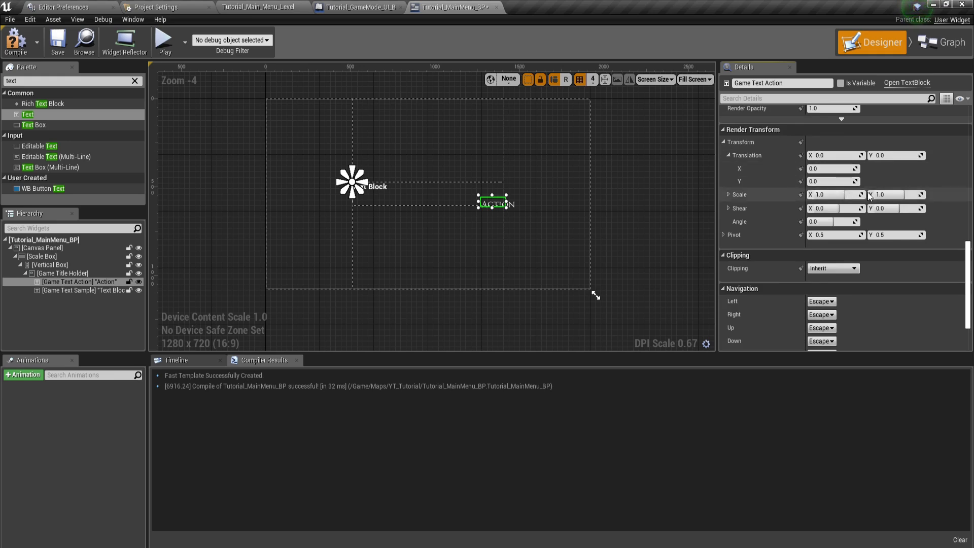
pyautogui.click(905, 155)
pyautogui.write('15')
pyautogui.press('Return')
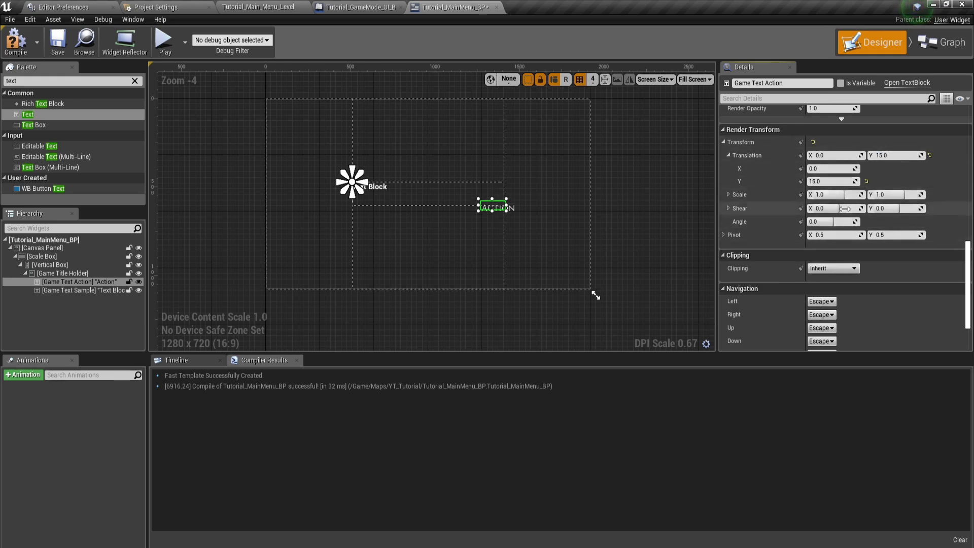
# Step: Center the text justification of the Game Text Action widget and check its placement in the layout
pyautogui.scroll(10, 843, 224)
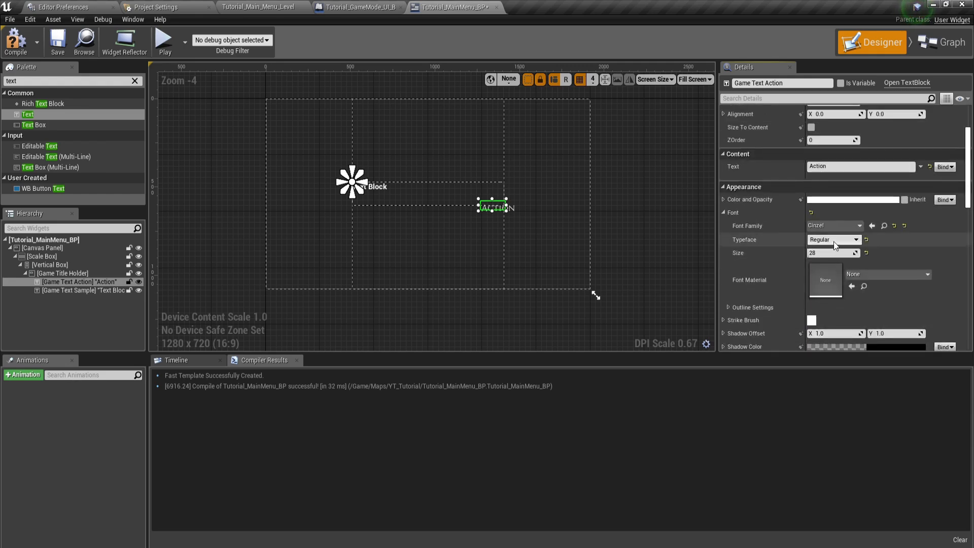
pyautogui.scroll(-3, 817, 269)
pyautogui.click(828, 307)
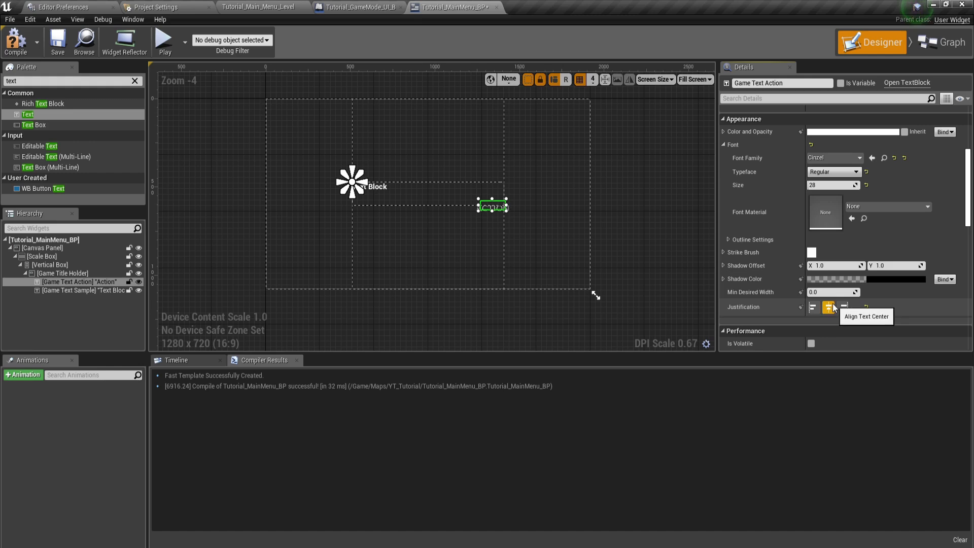
pyautogui.click(506, 235)
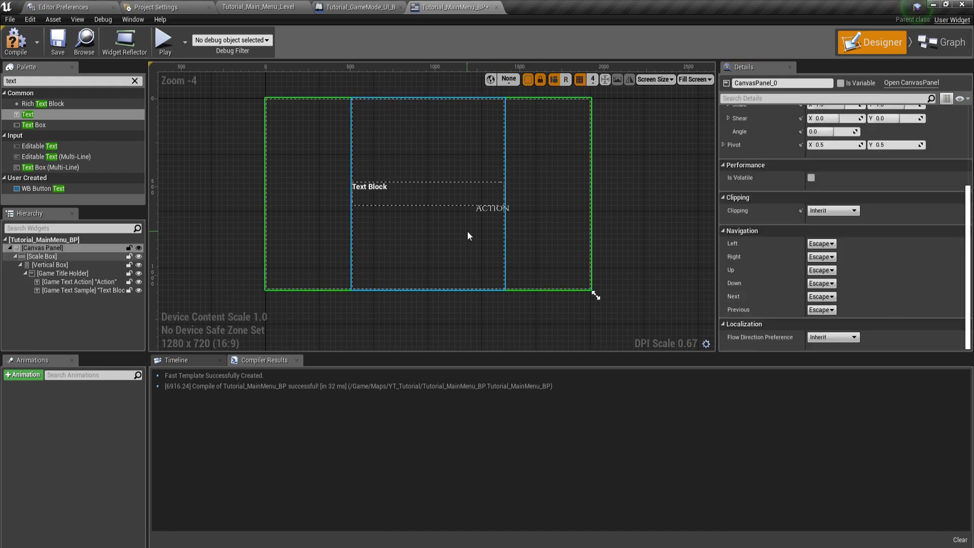
pyautogui.click(487, 209)
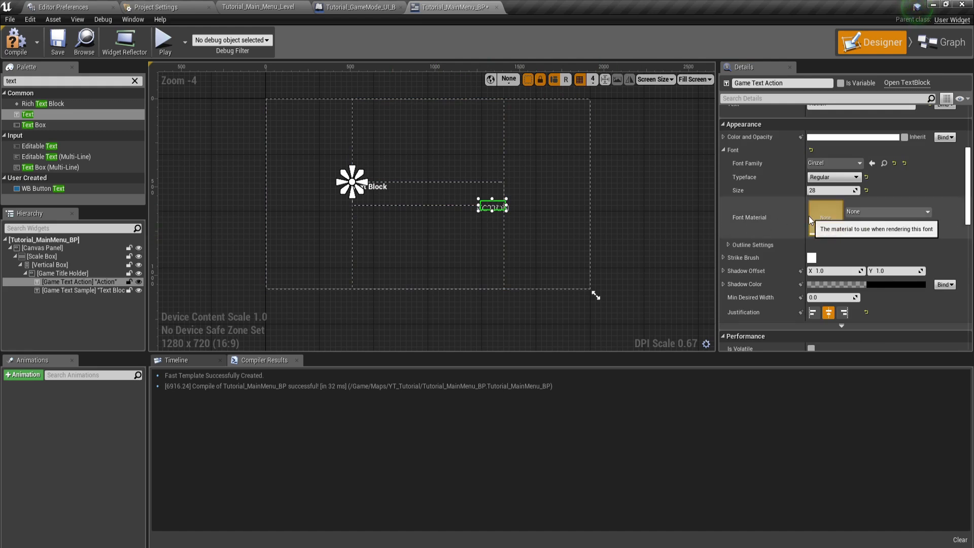
pyautogui.click(382, 190)
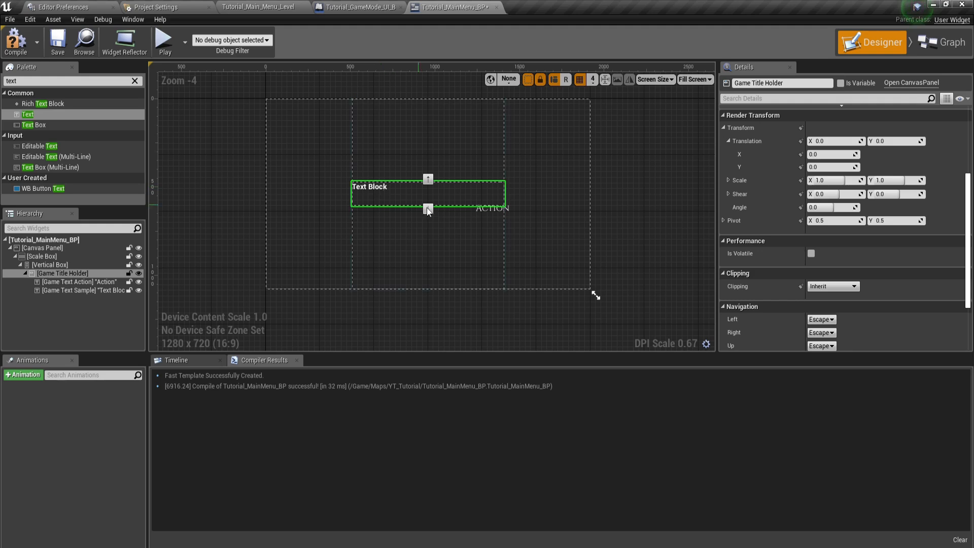
# Step: Replace the Game Text Sample widget's displayed text with "Sample"
pyautogui.click(85, 290)
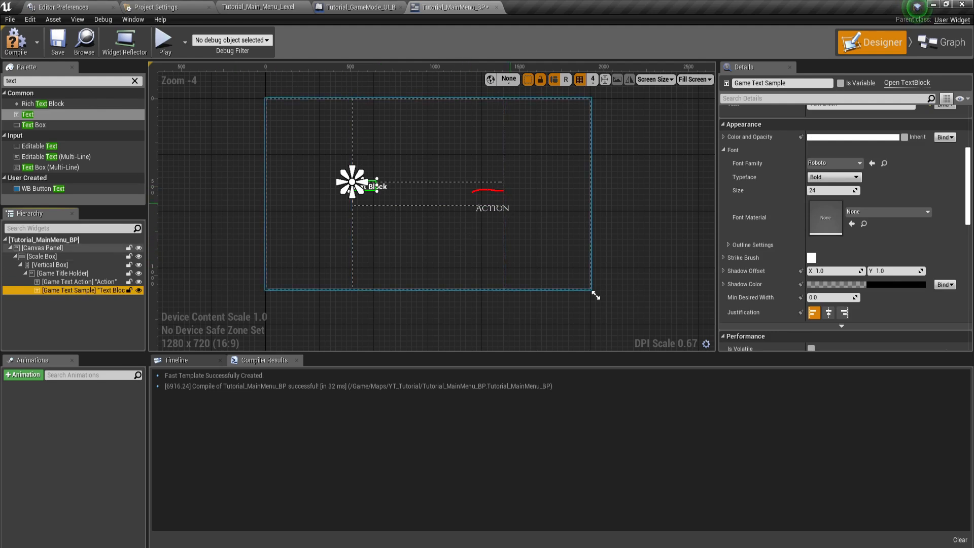
pyautogui.moveTo(370, 163); pyautogui.dragTo(372, 191)
pyautogui.press('Escape')
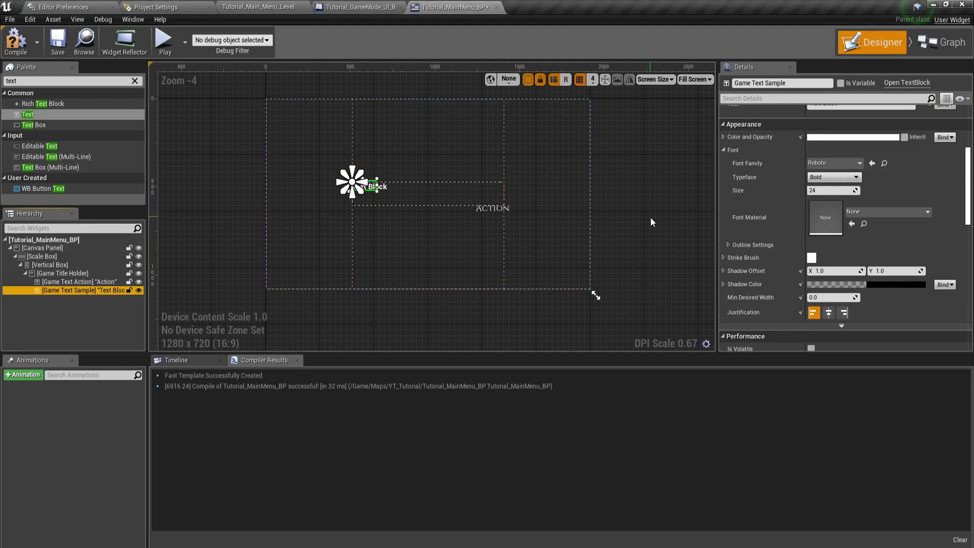
pyautogui.scroll(5, 832, 172)
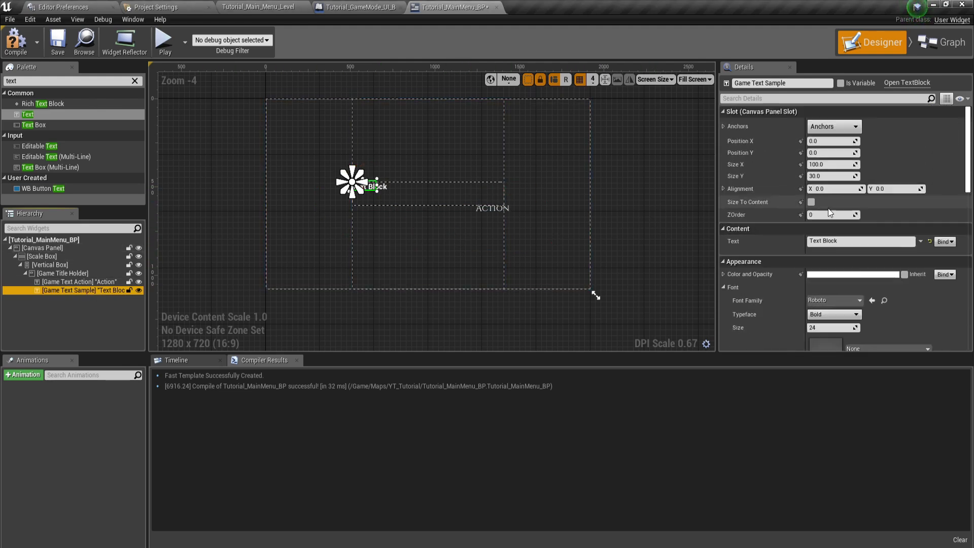
pyautogui.click(851, 242)
pyautogui.write('Sample')
pyautogui.press('Return')
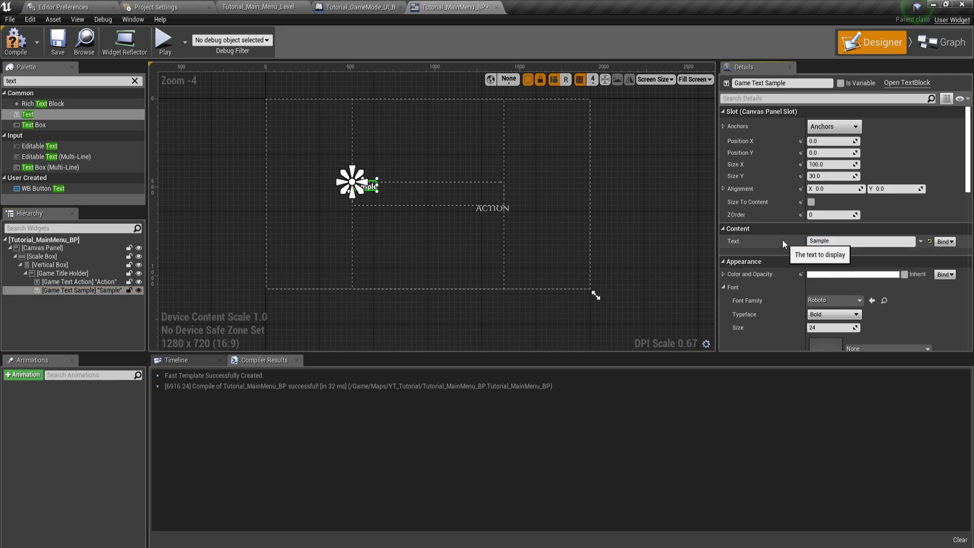
# Step: Give the Game Text Sample widget the Cinzel font family at size 28
pyautogui.scroll(-2, 784, 241)
pyautogui.click(830, 266)
pyautogui.click(834, 383)
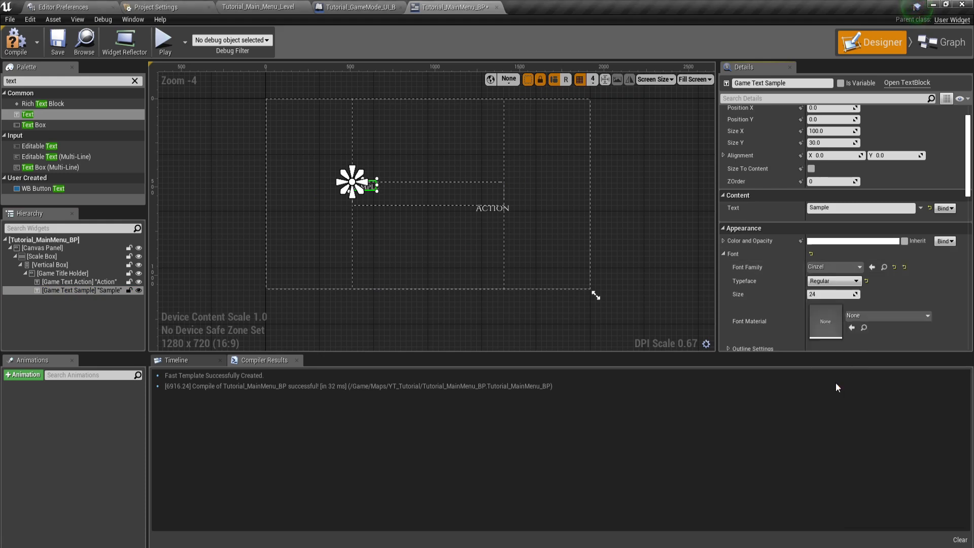
pyautogui.scroll(-1, 832, 272)
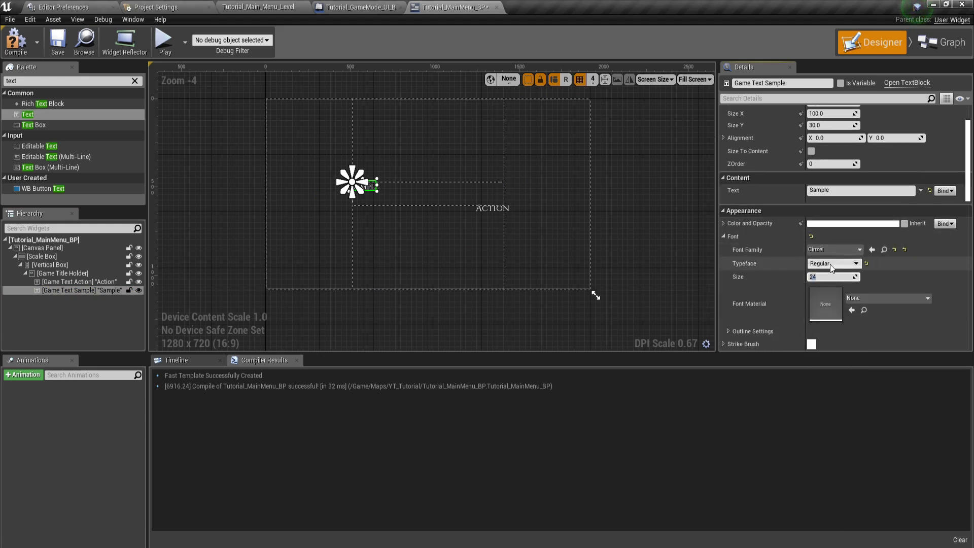
pyautogui.click(826, 279)
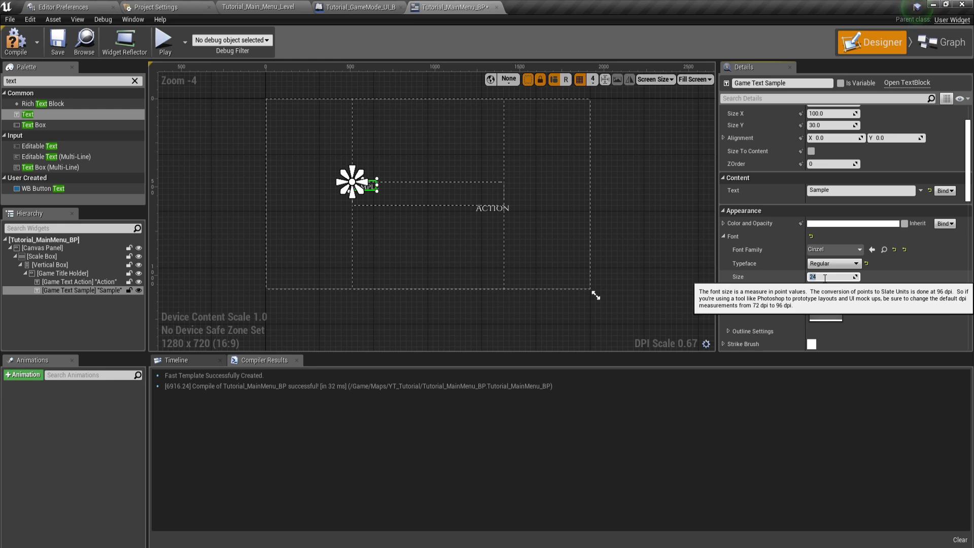
pyautogui.press('Return')
# Step: Set the Game Text Sample widget's render transform translation to 15 in Y
pyautogui.scroll(-10, 822, 249)
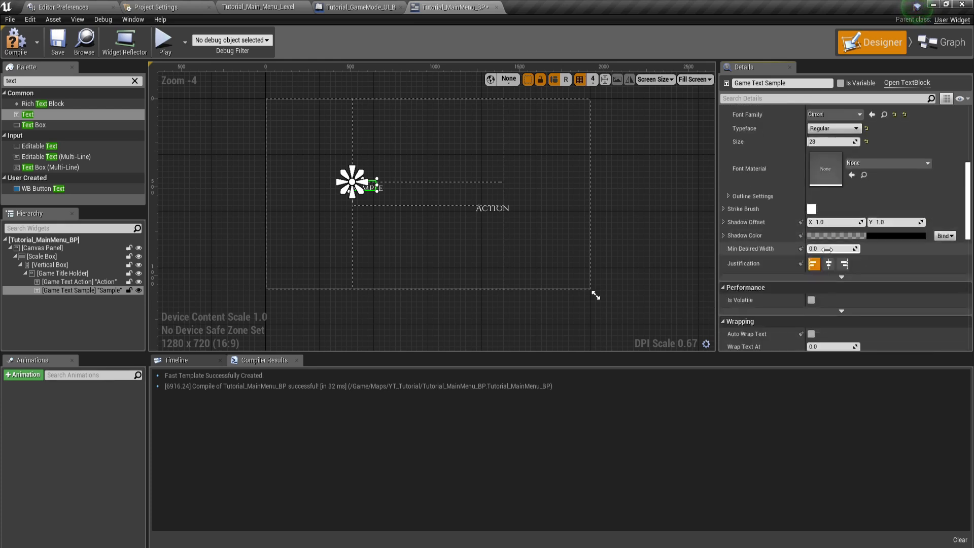
pyautogui.scroll(-4, 824, 249)
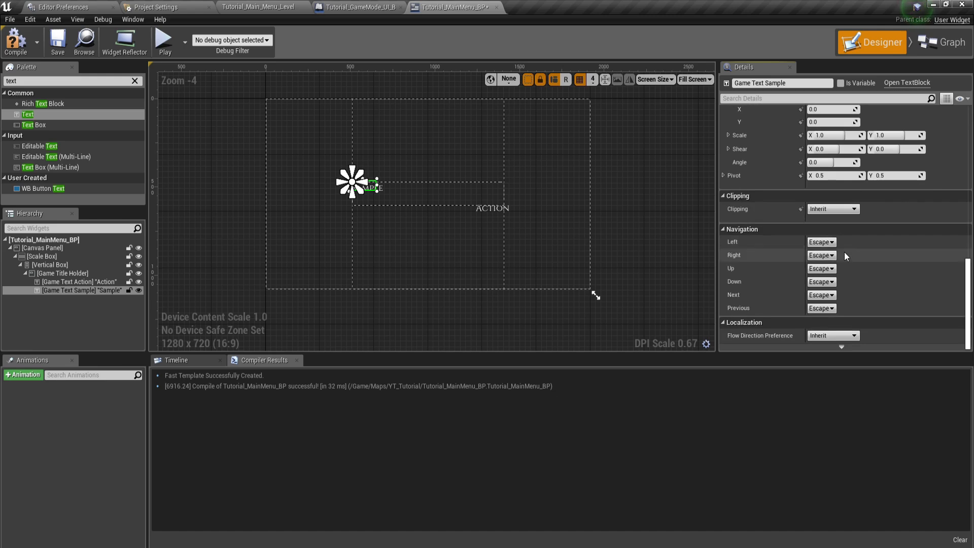
pyautogui.scroll(3, 847, 243)
pyautogui.click(893, 181)
pyautogui.write('15')
pyautogui.press('Return')
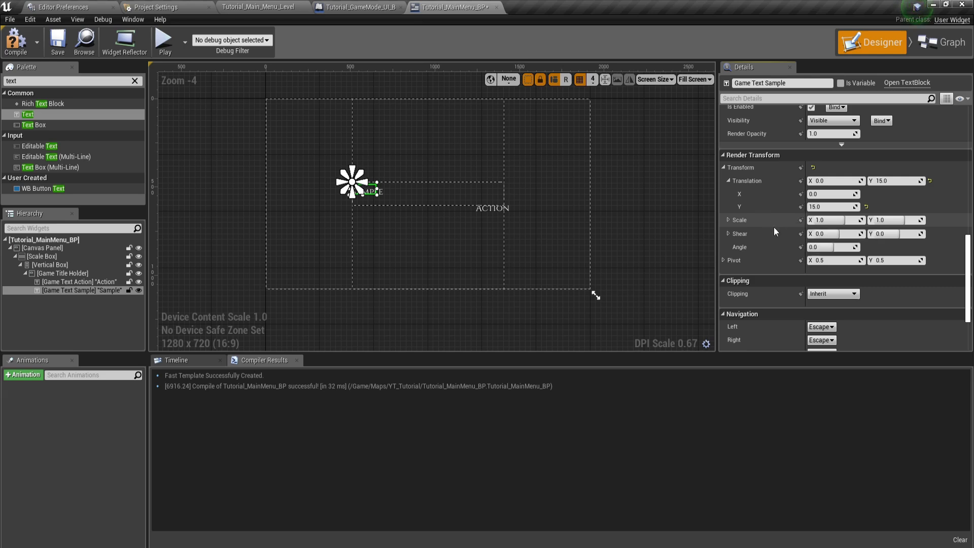
# Step: Set the Game Text Sample widget's position to X 560 and Y 348
pyautogui.scroll(5, 776, 236)
pyautogui.scroll(6, 798, 234)
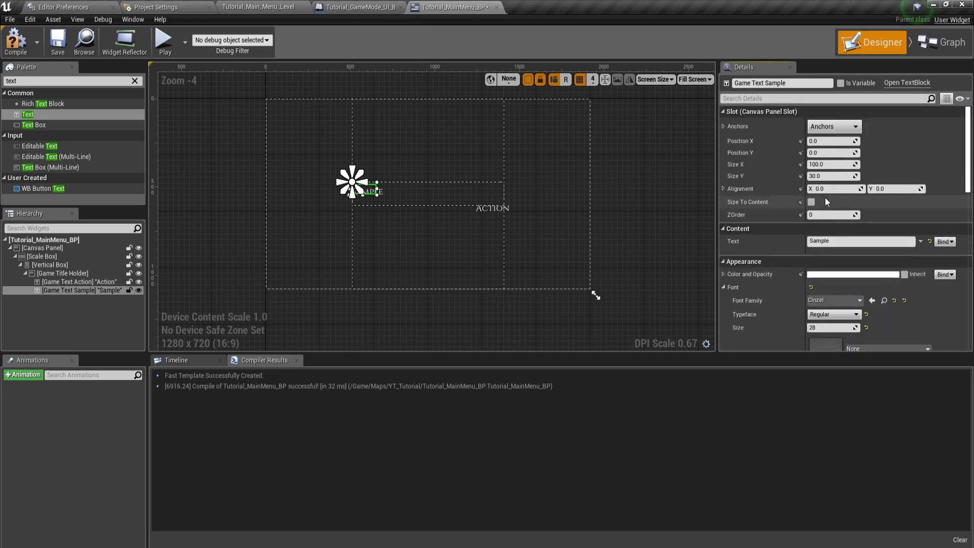
pyautogui.click(831, 141)
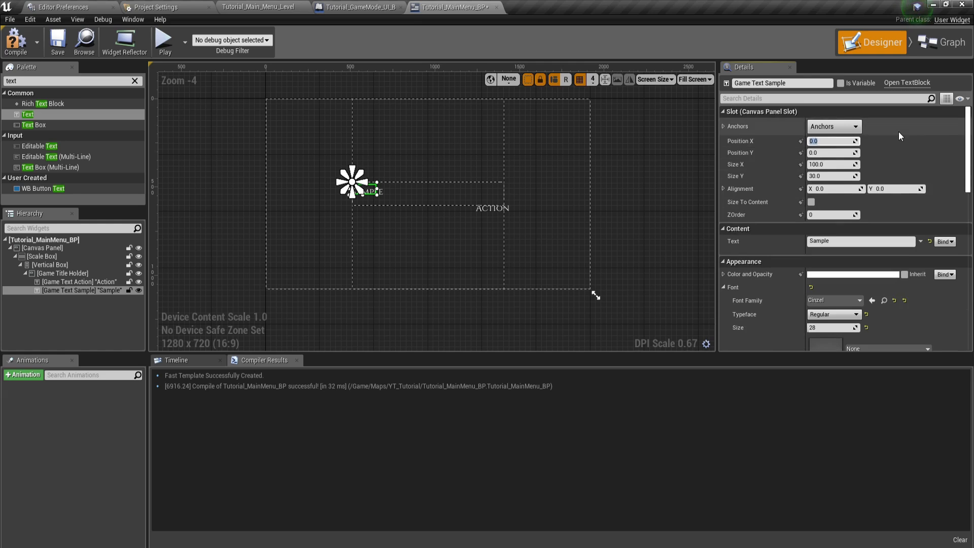
pyautogui.write('560')
pyautogui.press('Tab')
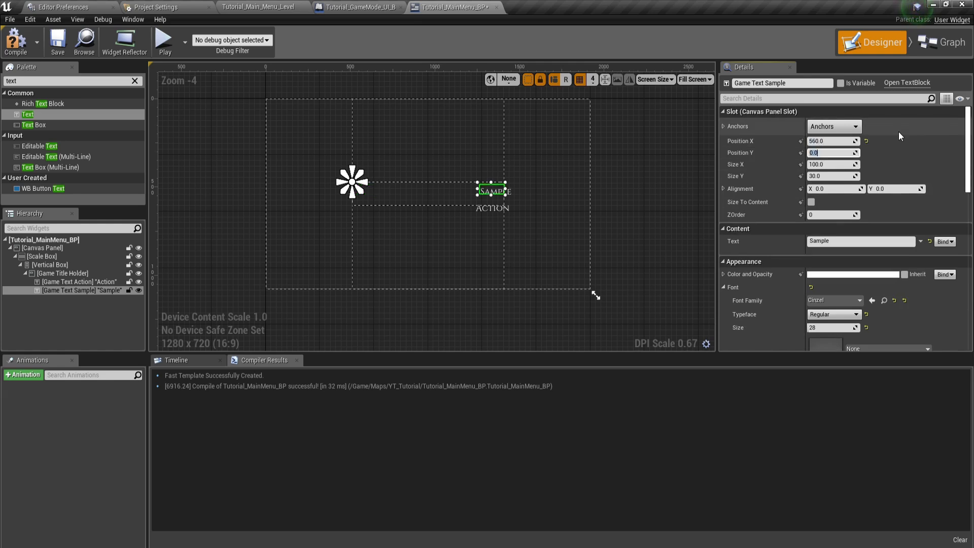
pyautogui.write('348')
pyautogui.press('Return')
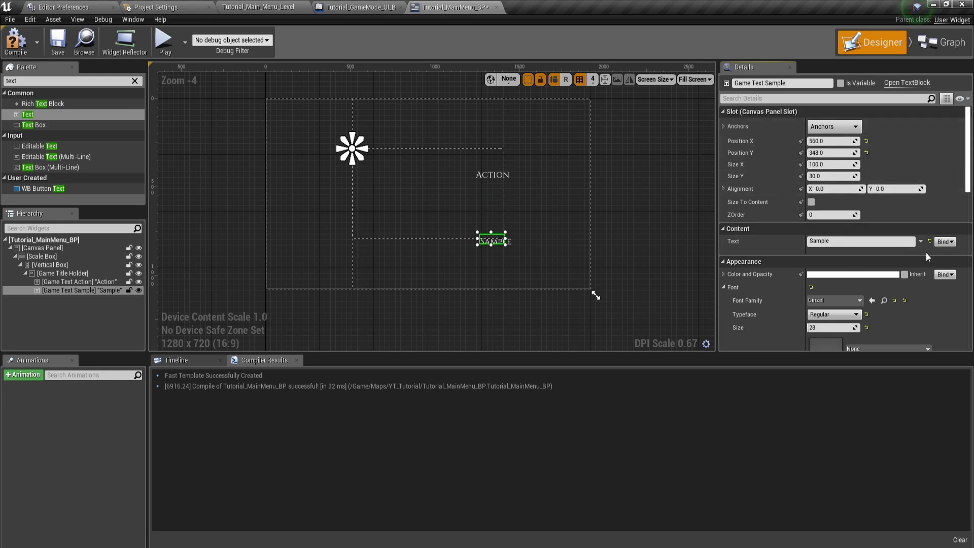
# Step: Enable Size To Content on both the Game Text Sample and Game Text Action widgets and compile the blueprint
pyautogui.click(811, 202)
pyautogui.click(90, 282)
pyautogui.click(811, 202)
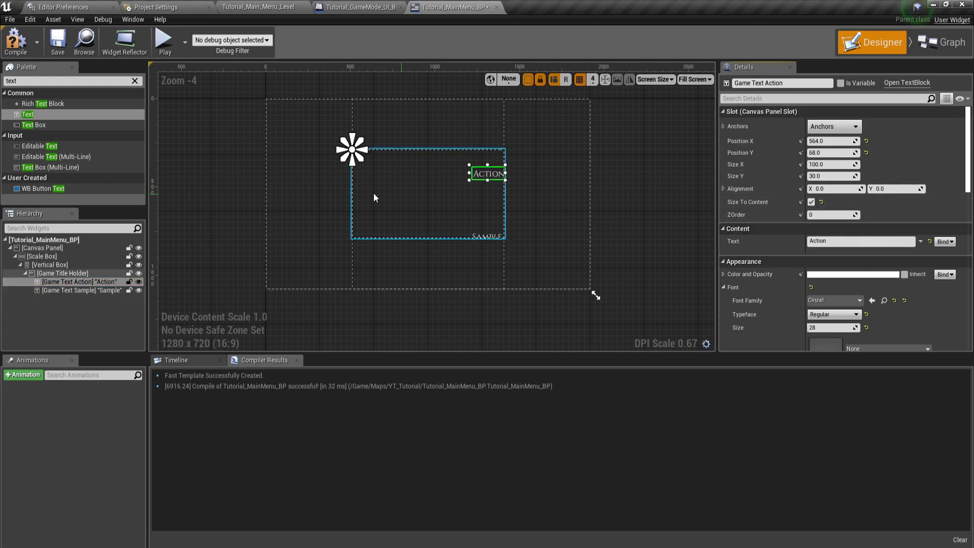
pyautogui.click(11, 46)
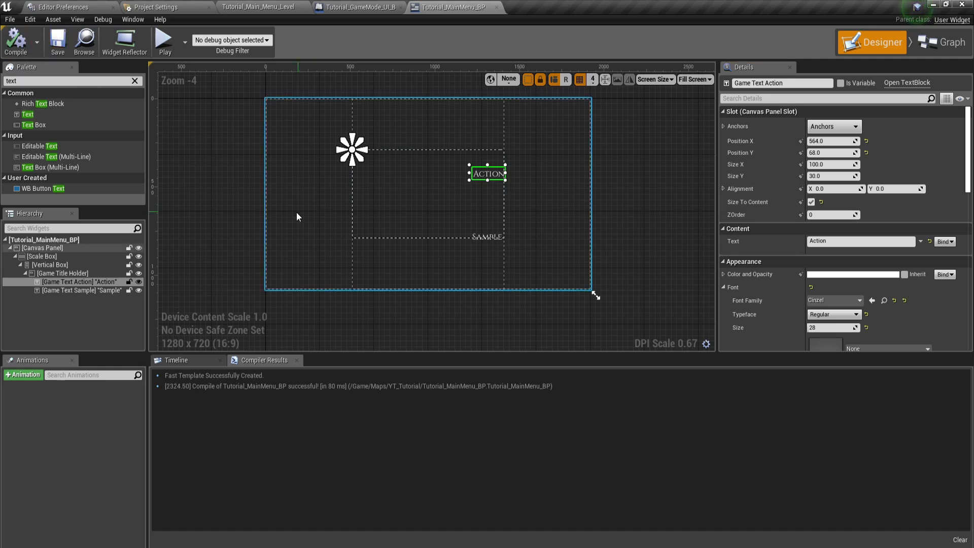
# Step: Add an Image widget inside the Game Title Holder and rename it Game Logo
pyautogui.click(227, 196)
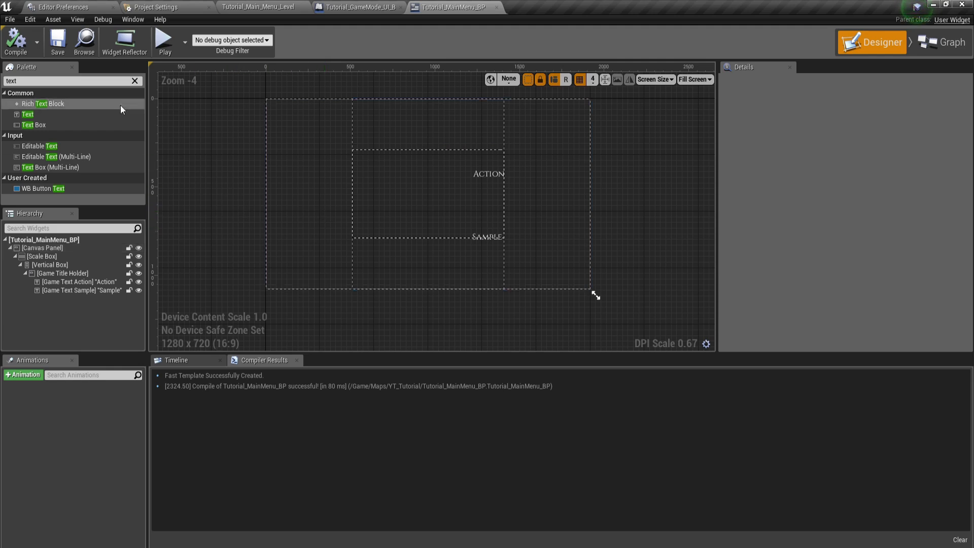
pyautogui.write('image')
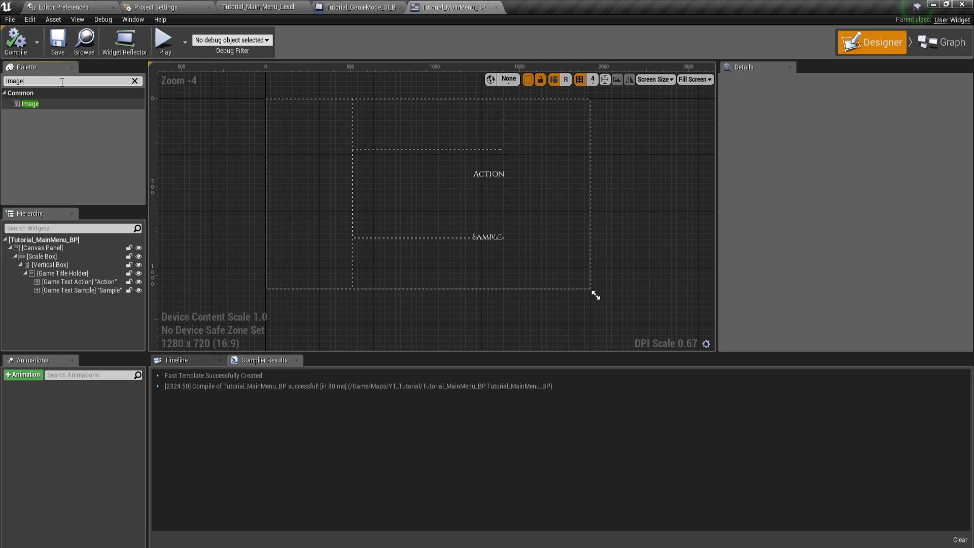
pyautogui.moveTo(30, 103); pyautogui.dragTo(49, 283)
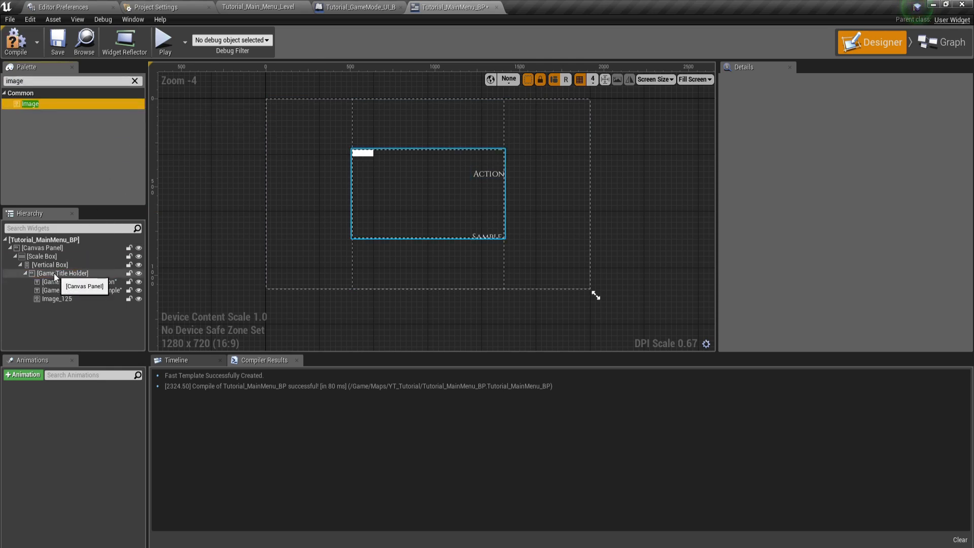
pyautogui.click(53, 300)
pyautogui.press('F2')
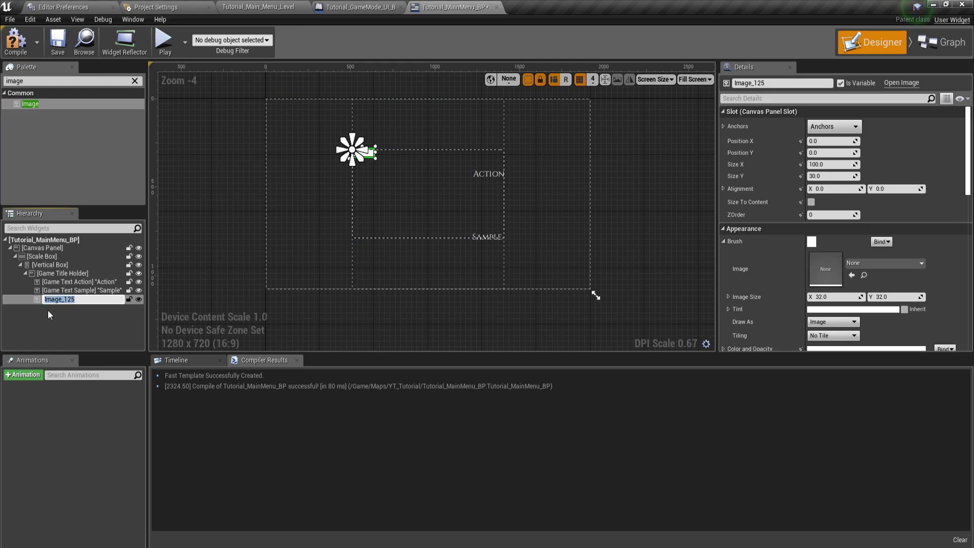
pyautogui.write('Game Logo')
pyautogui.press('Return')
# Step: Assign the T_UI_TitleLogo02 texture as the Game Logo's brush image
pyautogui.scroll(-1, 781, 272)
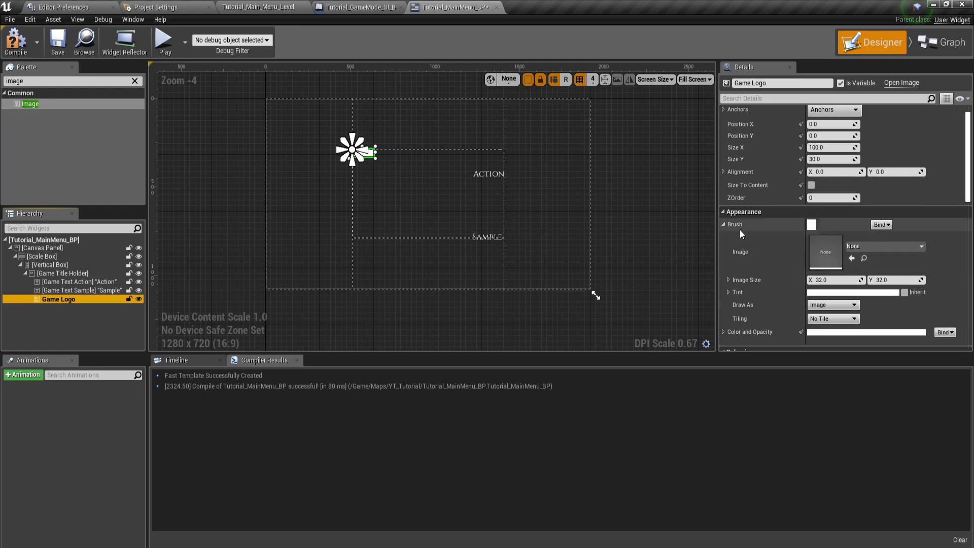
pyautogui.click(723, 224)
pyautogui.click(724, 224)
pyautogui.click(723, 224)
pyautogui.click(723, 224)
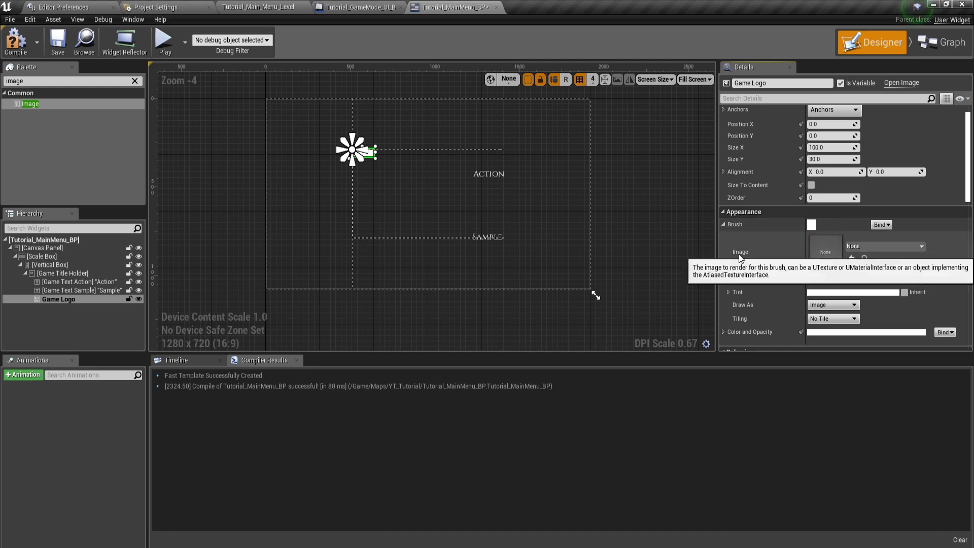
pyautogui.click(865, 246)
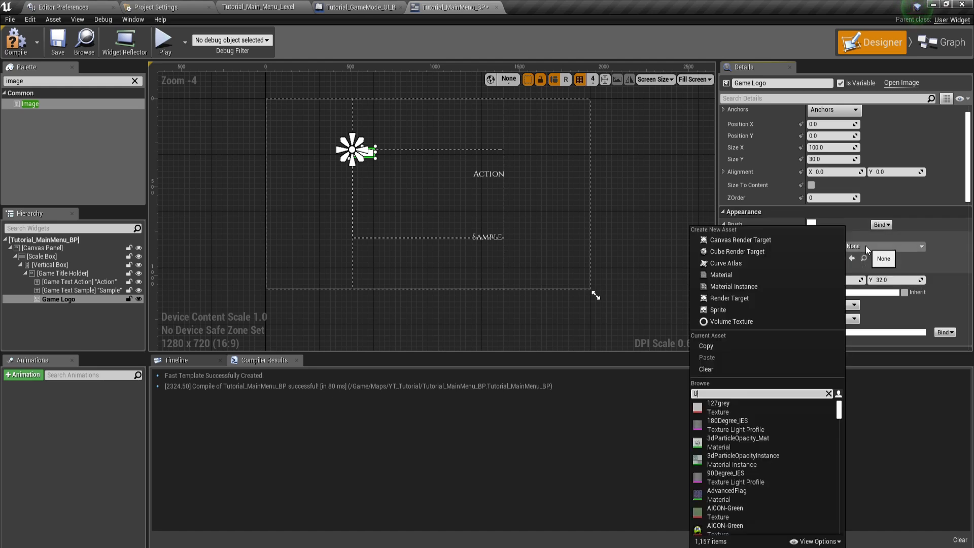
pyautogui.write('UI titl')
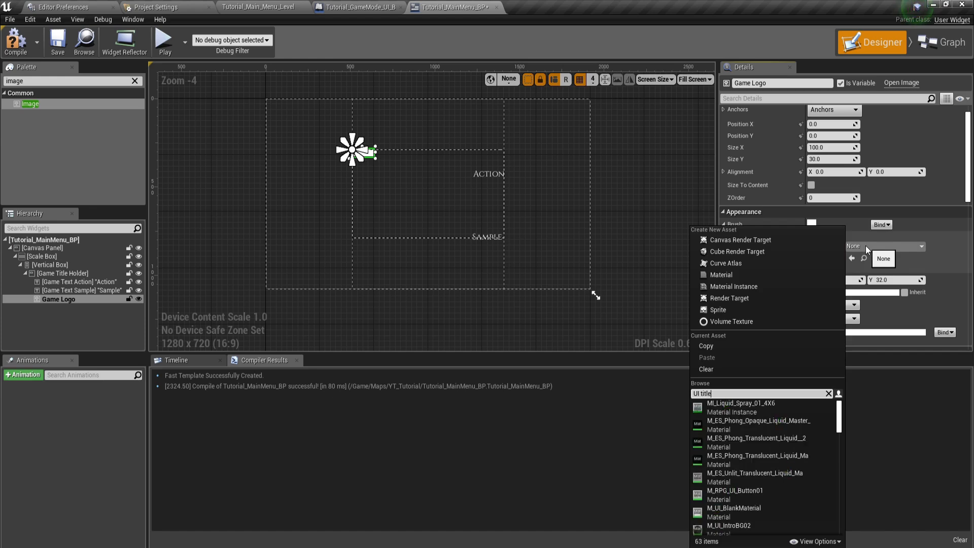
pyautogui.write('e log')
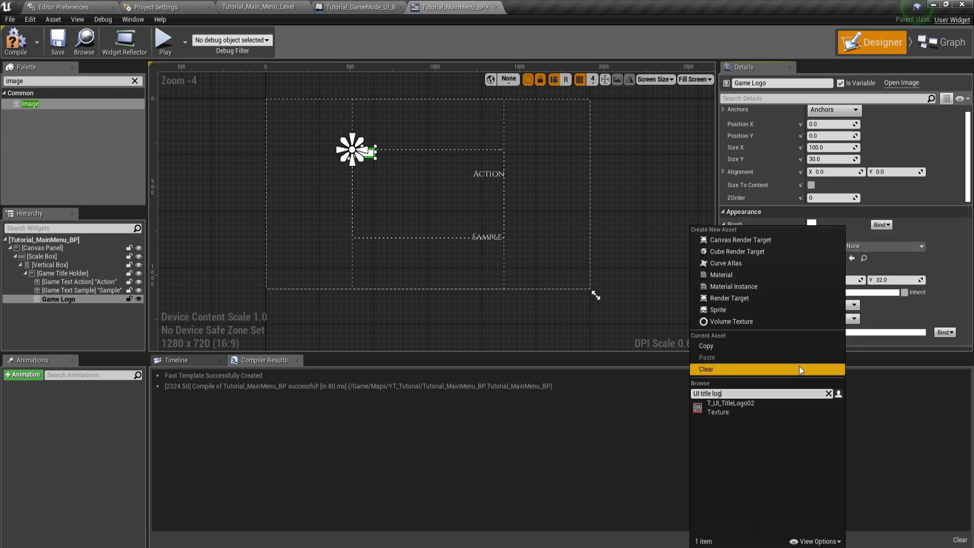
pyautogui.click(754, 407)
# Step: Set the Game Logo's size to 1024 by 512
pyautogui.scroll(1, 879, 238)
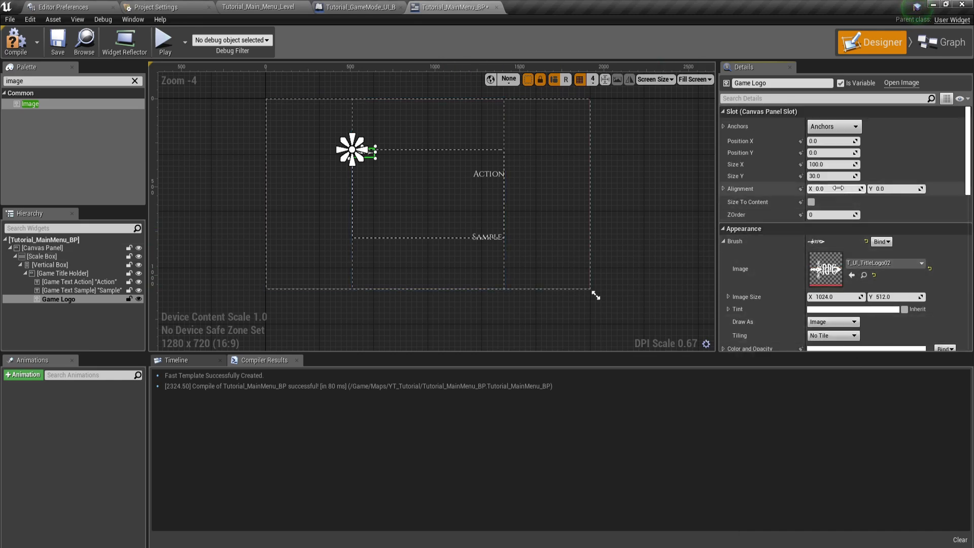
pyautogui.click(851, 164)
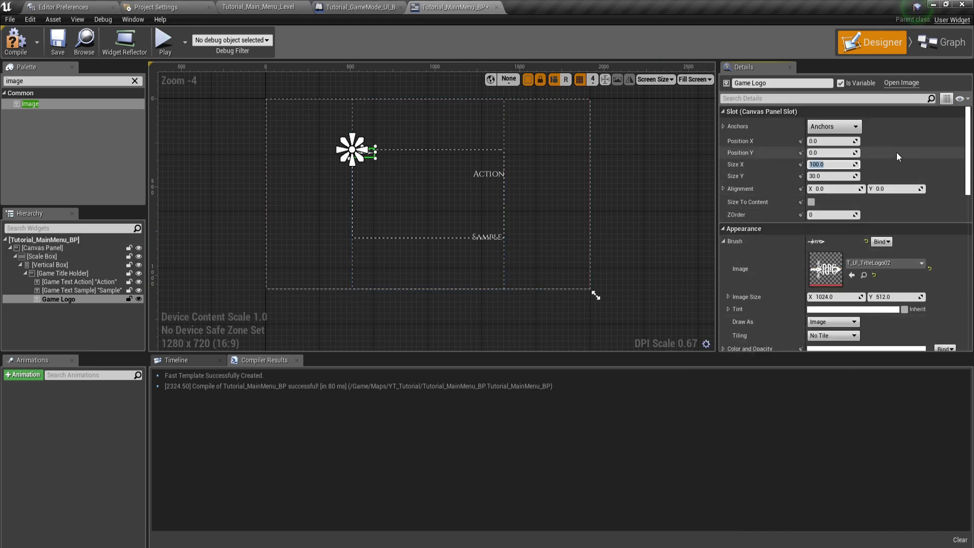
pyautogui.write('1024')
pyautogui.press('Tab')
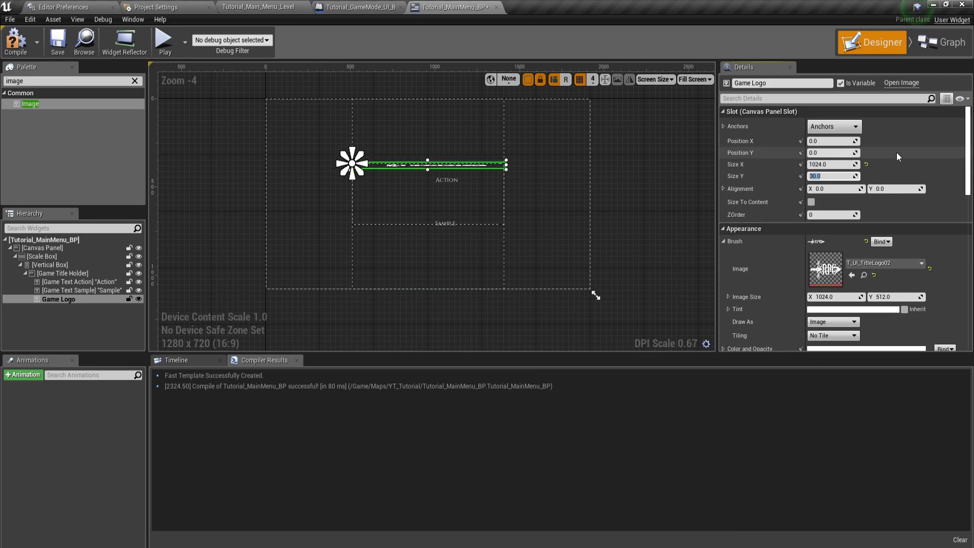
pyautogui.write('512')
pyautogui.press('Return')
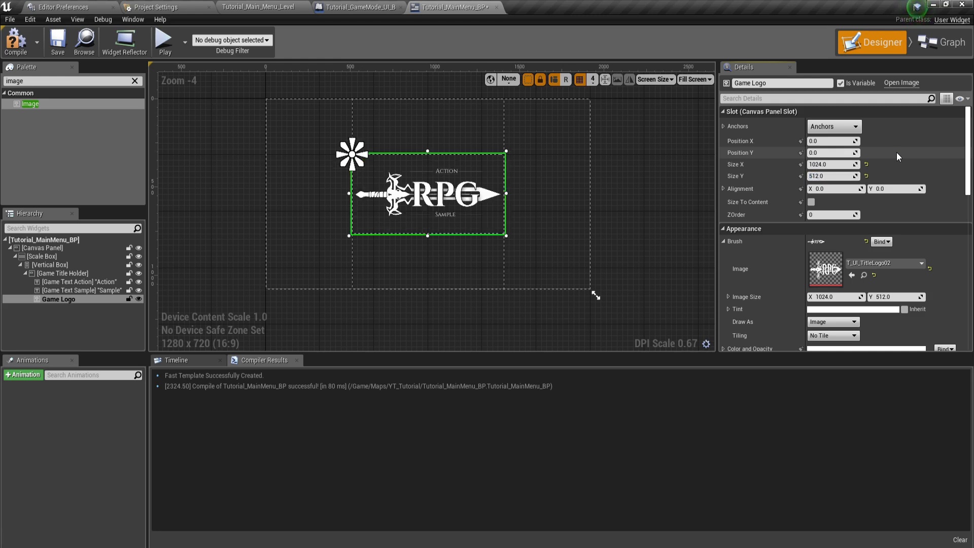
# Step: Inspect the logo together with the Action and Sample texts and compile the widget
pyautogui.click(607, 162)
pyautogui.scroll(4, 401, 186)
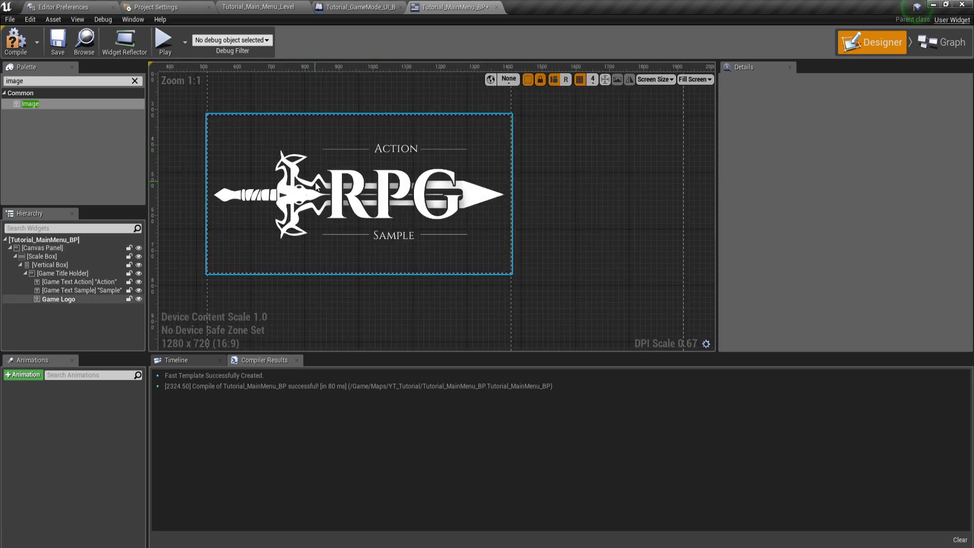
pyautogui.scroll(-5, 382, 237)
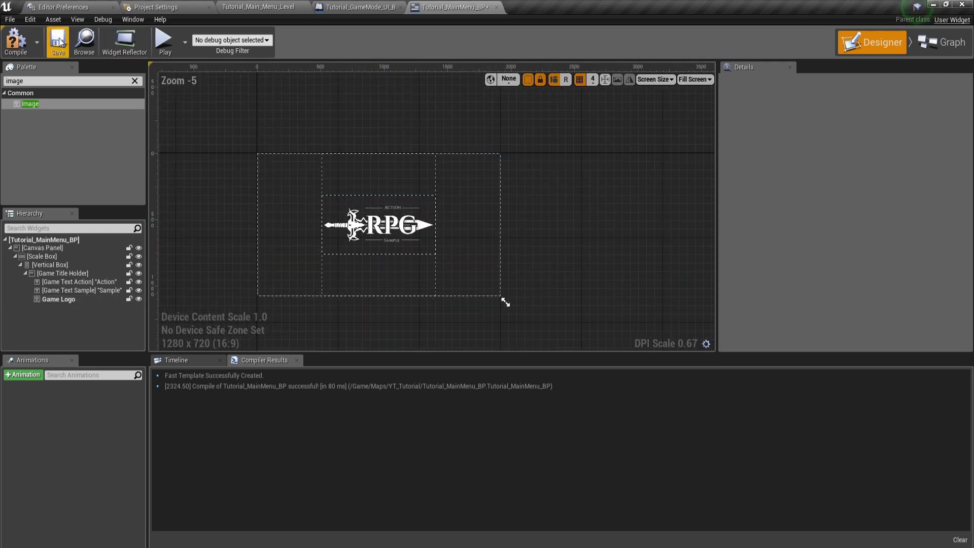
pyautogui.click(15, 41)
pyautogui.scroll(2, 346, 197)
pyautogui.click(432, 248)
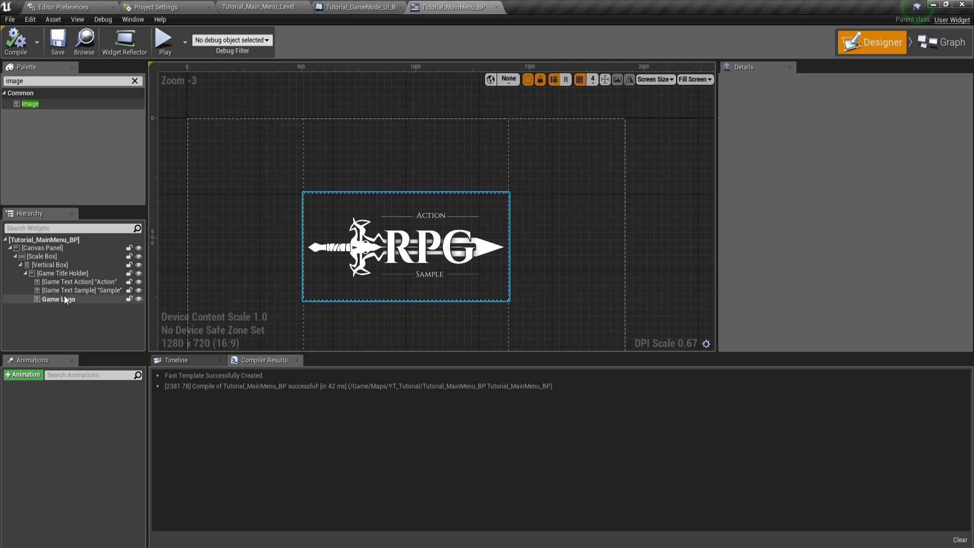
# Step: Check the Game Title Holder with its two texts and logo in the hierarchy and save the widget
pyautogui.click(71, 282)
pyautogui.click(69, 274)
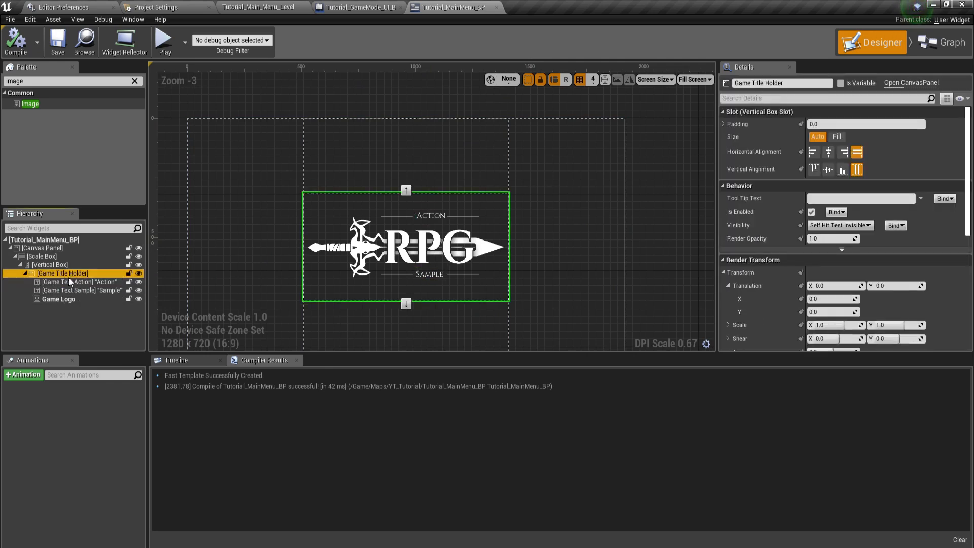
pyautogui.click(69, 283)
pyautogui.click(75, 290)
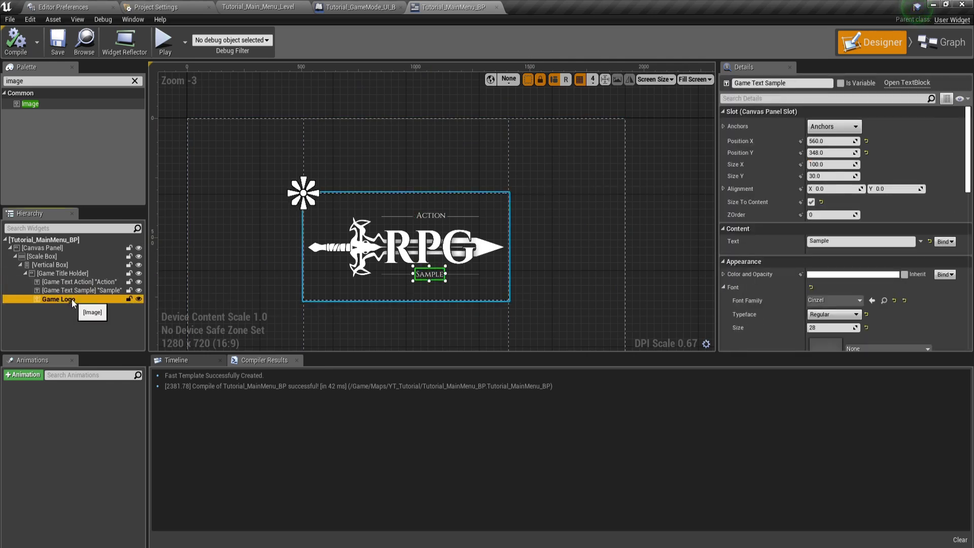
pyautogui.click(72, 299)
pyautogui.click(56, 45)
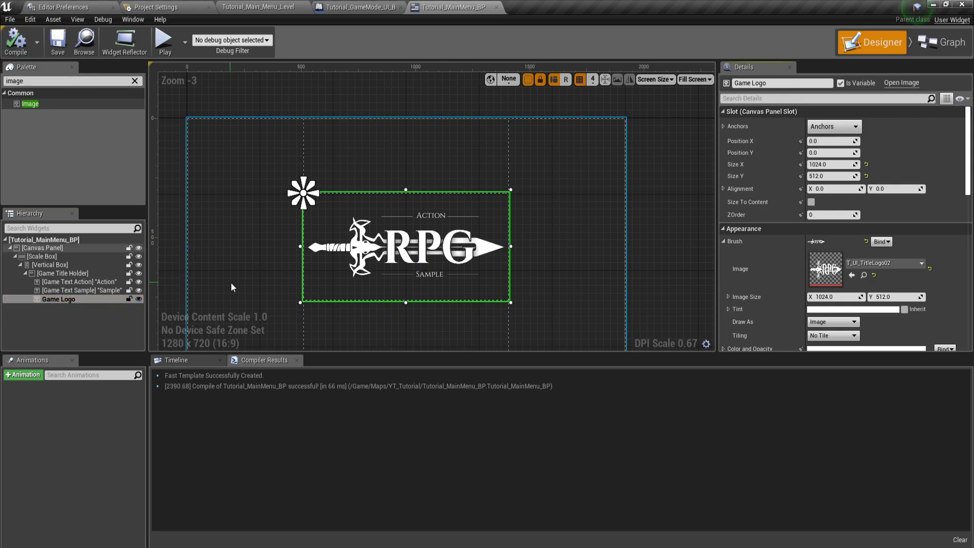
# Step: Try shifting the Sample text with a Y translation of 246 and a different X position, and undo the position change
pyautogui.click(77, 290)
pyautogui.scroll(-10, 898, 230)
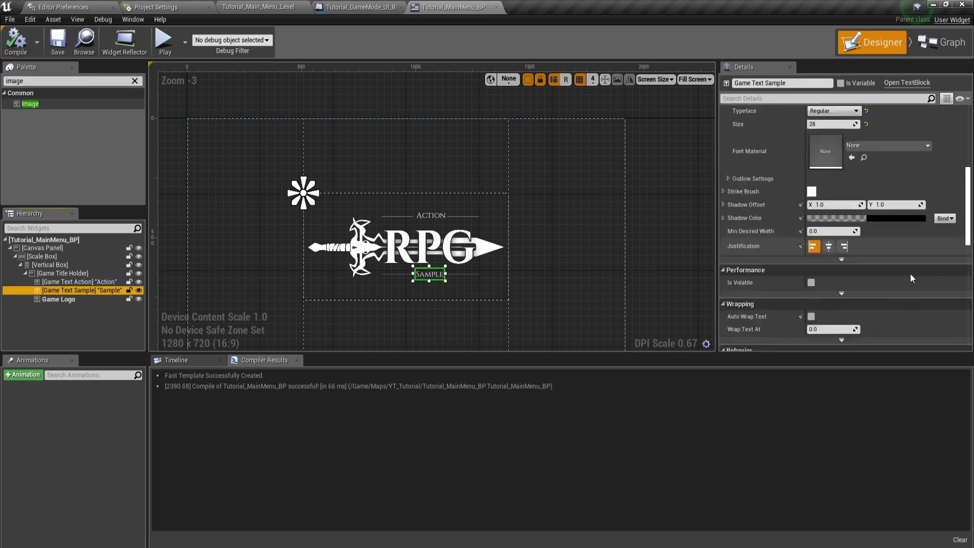
pyautogui.moveTo(892, 213)
pyautogui.mouseDown()
pyautogui.moveTo(934, 213)
pyautogui.moveTo(881, 211)
pyautogui.mouseUp()
pyautogui.click(889, 214)
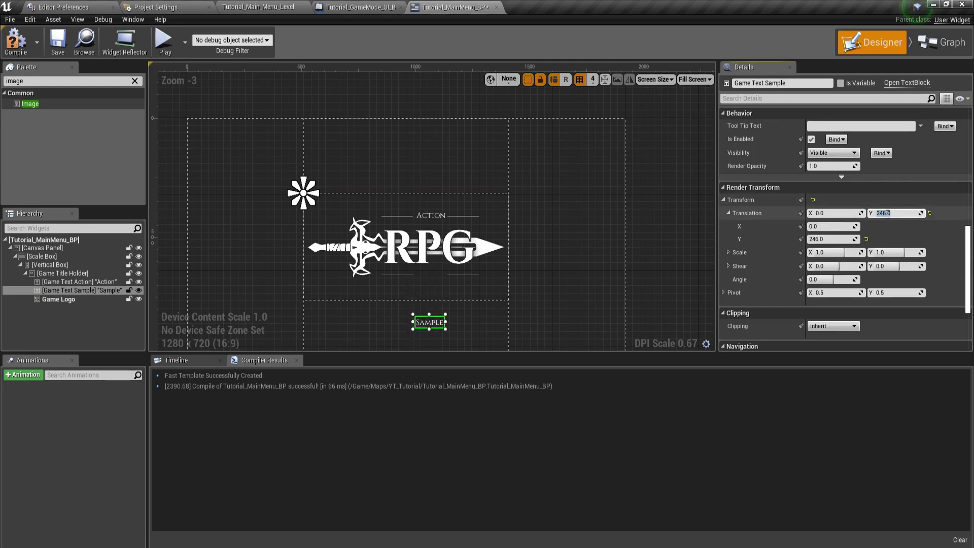
pyautogui.press('Return')
pyautogui.scroll(5, 839, 203)
pyautogui.scroll(5, 839, 203)
pyautogui.moveTo(832, 141); pyautogui.dragTo(873, 141)
pyautogui.hotkey('ctrl', 'z')
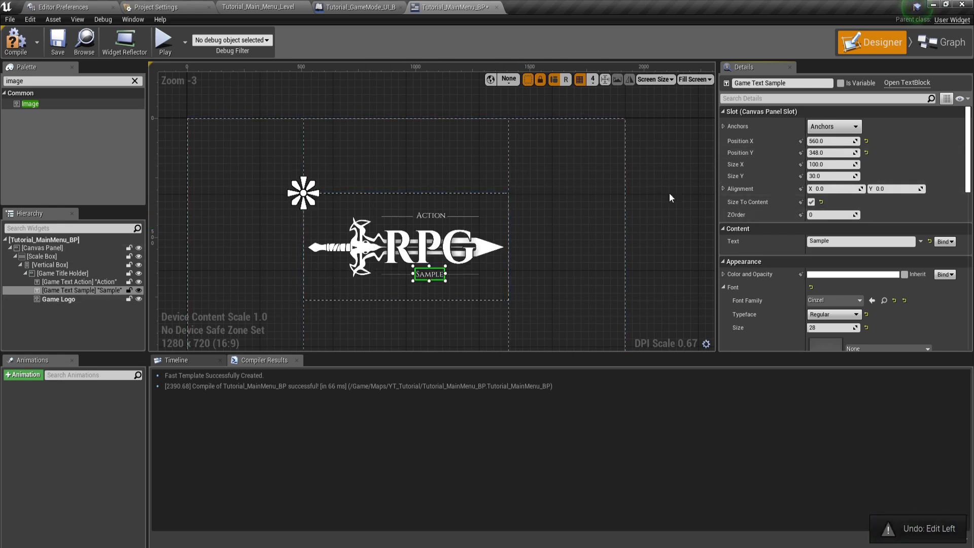
# Step: Recompile the main menu widget and view the whole canvas
pyautogui.click(11, 45)
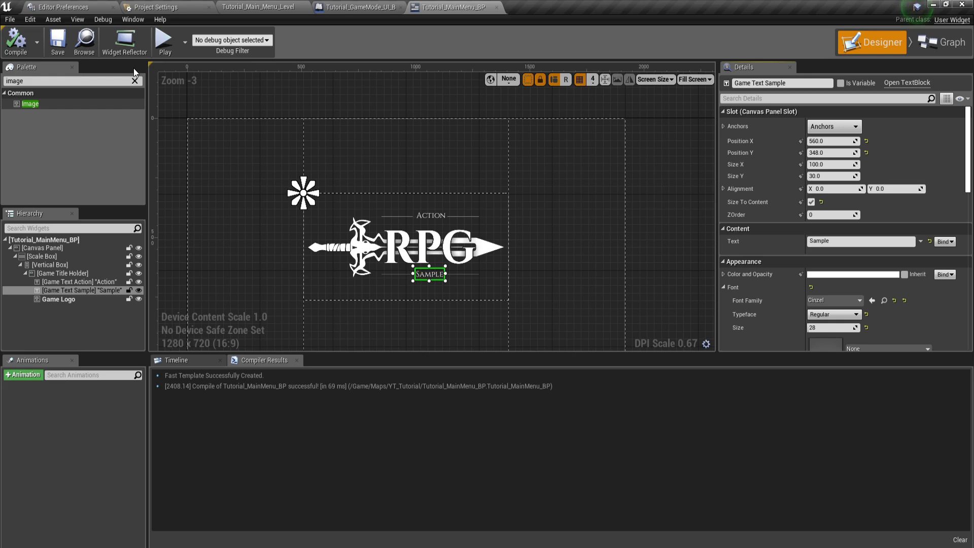
pyautogui.scroll(-1, 263, 199)
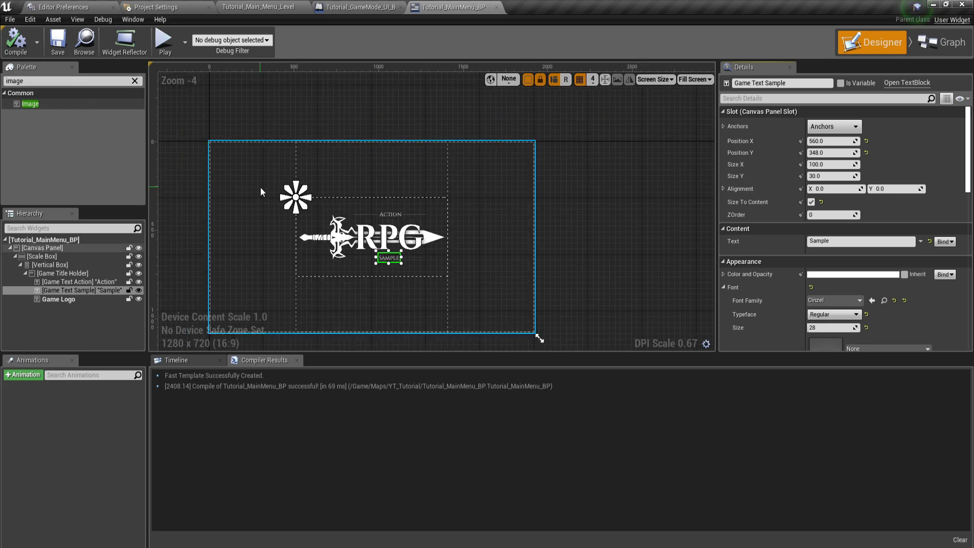
pyautogui.scroll(-6, 198, 208)
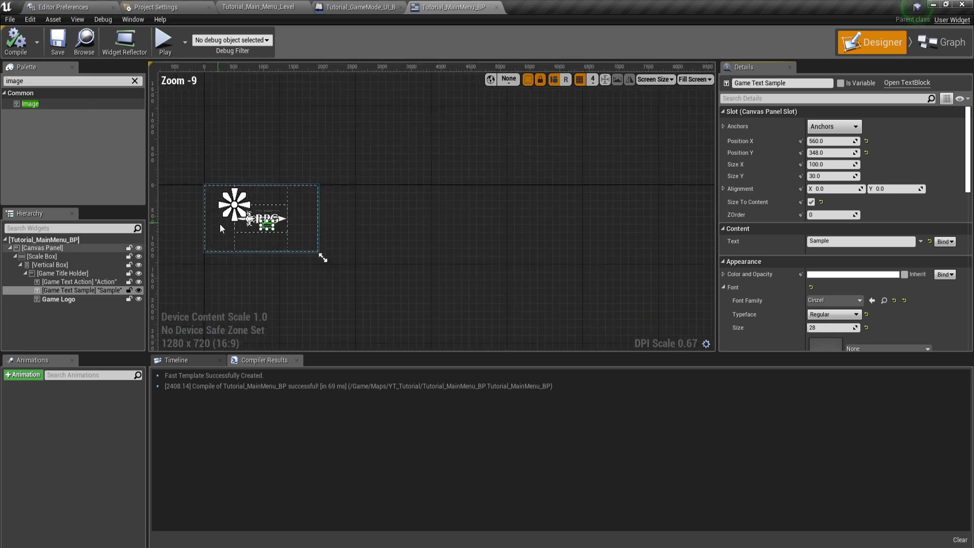
pyautogui.scroll(6, 216, 228)
# Step: Add a second Vertical Box below the Game Title Holder, name it Button Box Holder, and save the widget
pyautogui.click(57, 84)
pyautogui.write('vertical')
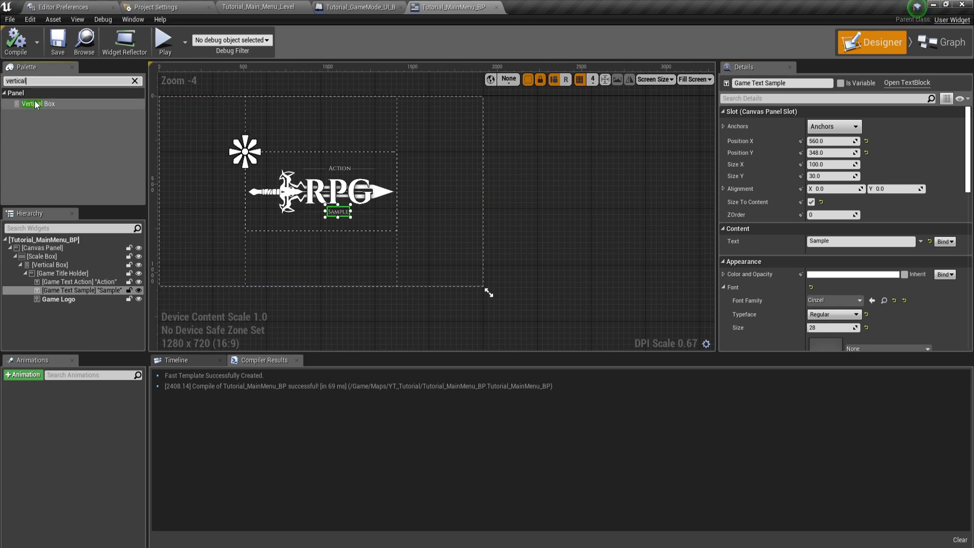
pyautogui.moveTo(35, 104); pyautogui.dragTo(50, 264)
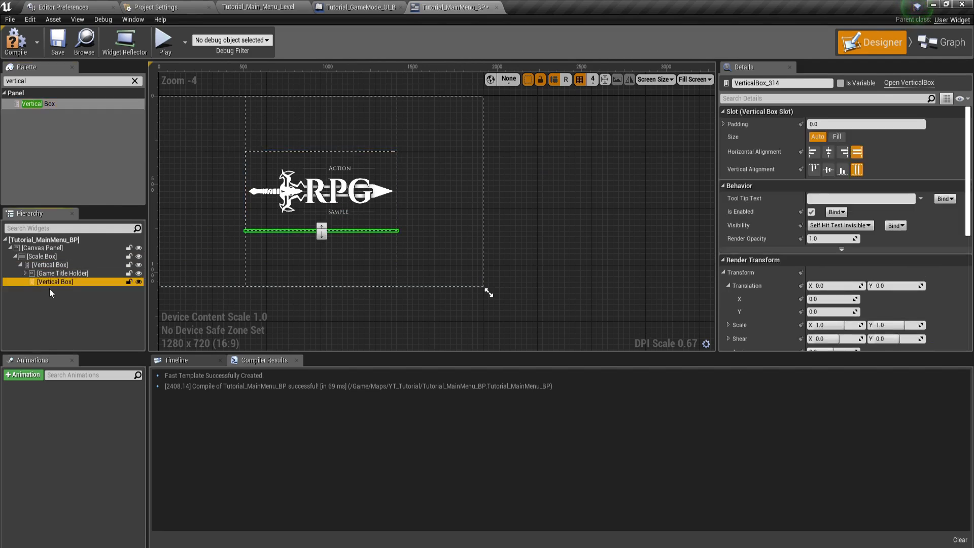
pyautogui.click(59, 282)
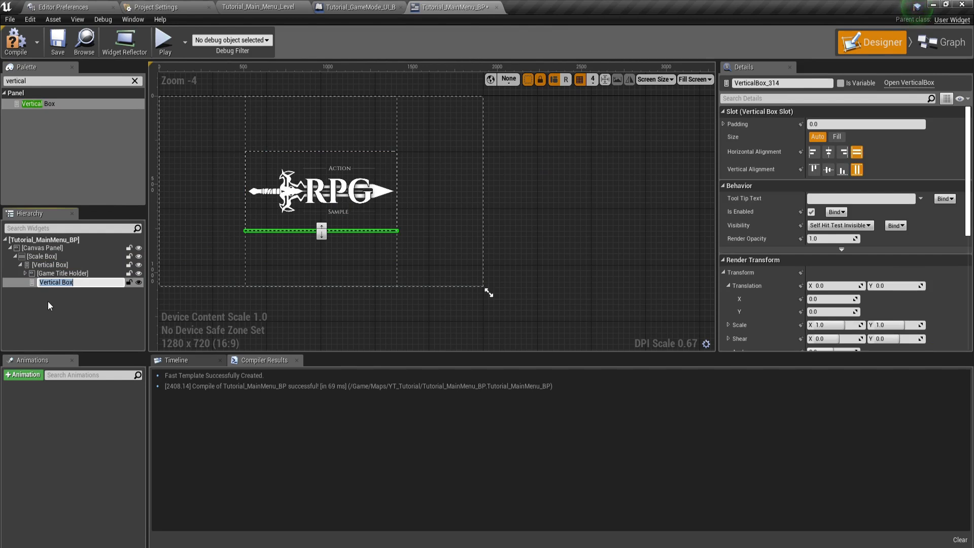
pyautogui.write('Button Box Holder')
pyautogui.press('Return')
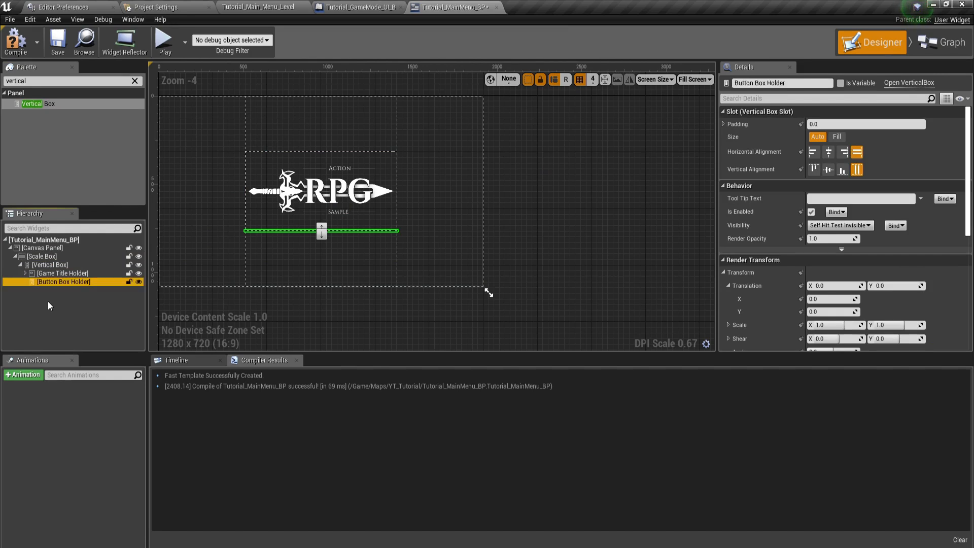
pyautogui.click(57, 47)
# Step: Add a common Button widget inside the Button Box Holder
pyautogui.click(135, 81)
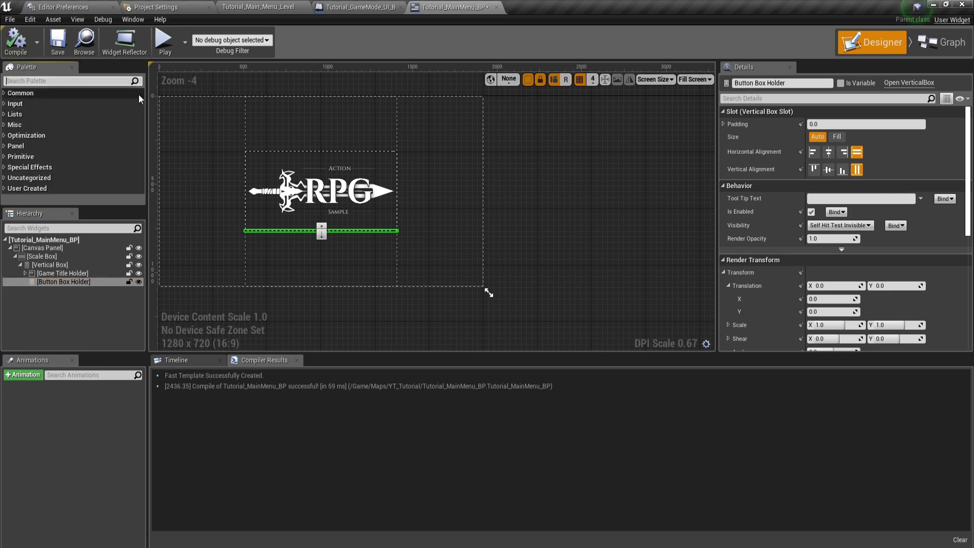
pyautogui.click(70, 81)
pyautogui.write('button')
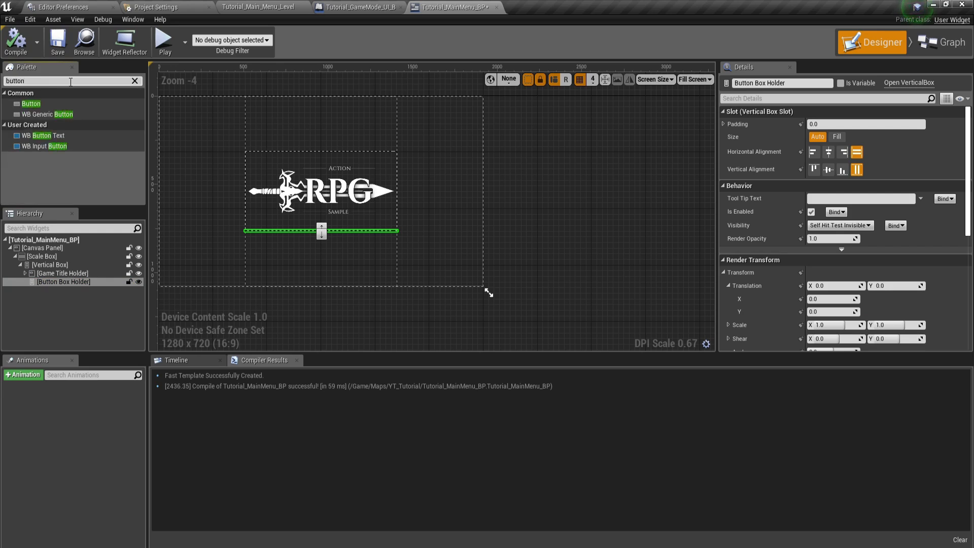
pyautogui.moveTo(33, 105); pyautogui.dragTo(58, 283)
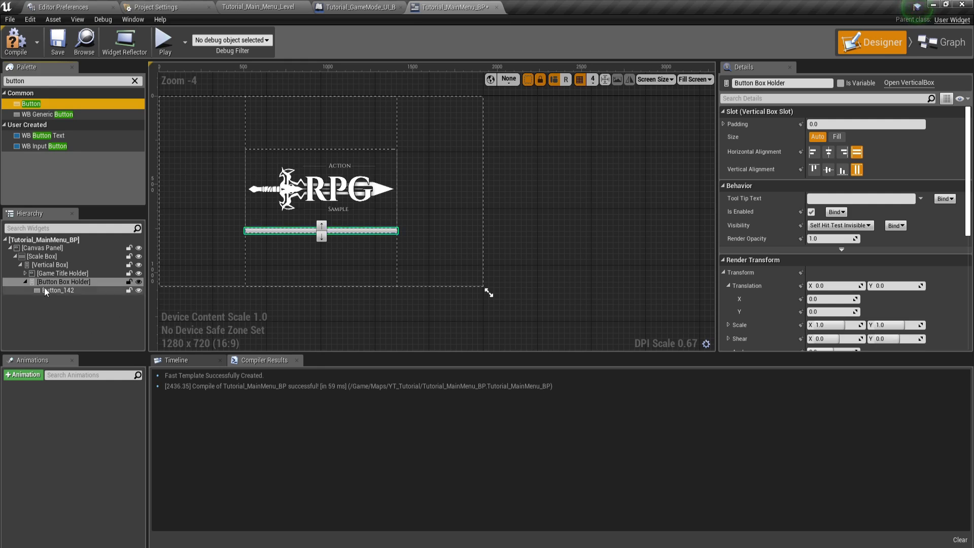
# Step: Set the Button Box Holder's padding to 200 on the left and right and 64 on the top and bottom
pyautogui.click(723, 124)
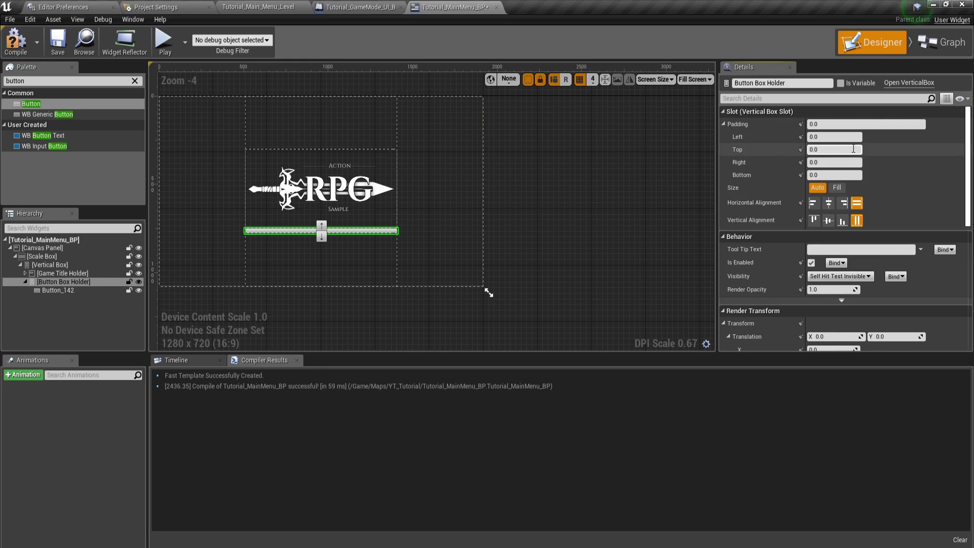
pyautogui.click(840, 137)
pyautogui.write('200')
pyautogui.press('Tab')
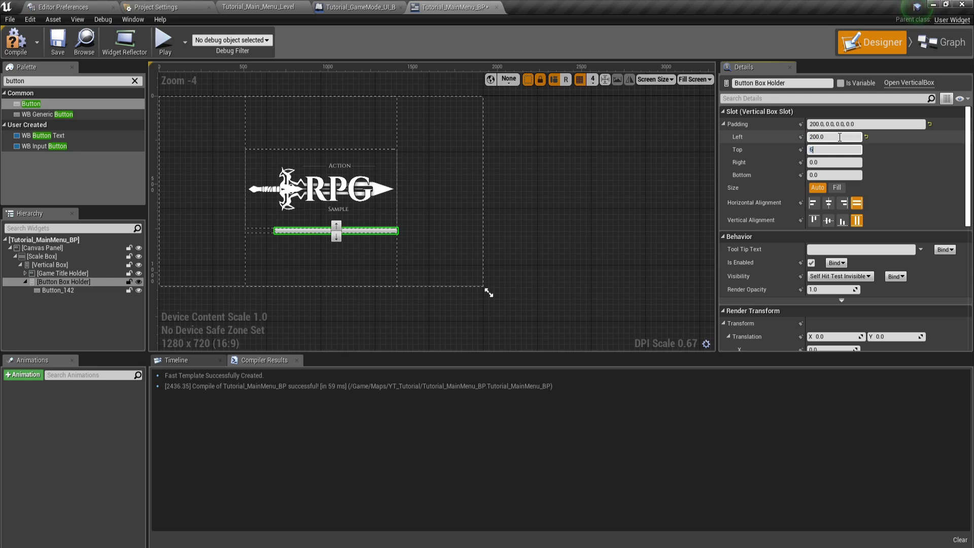
pyautogui.write('64')
pyautogui.press('Tab')
pyautogui.write('200')
pyautogui.press('Tab')
pyautogui.write('64')
pyautogui.press('Return')
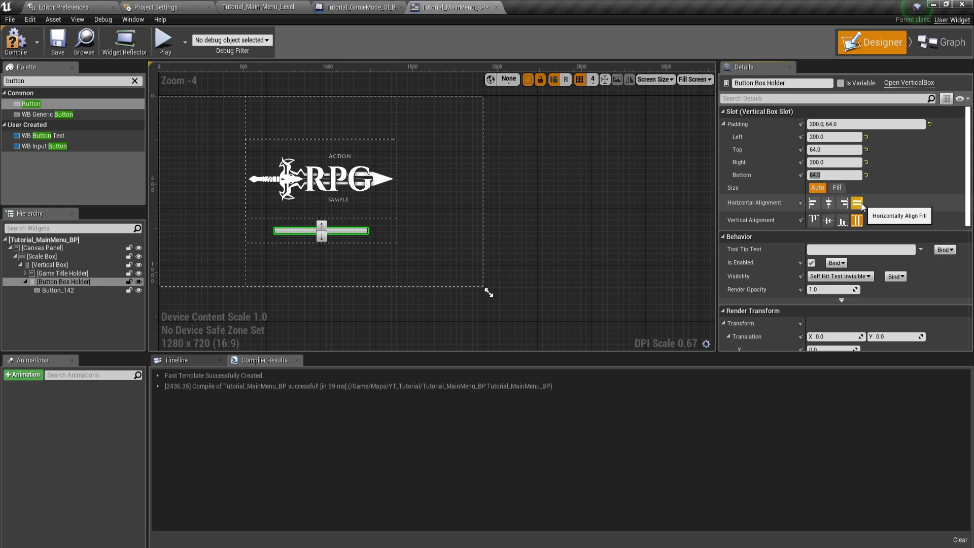
# Step: Align the Button Box Holder vertically to the bottom and compile the widget
pyautogui.click(842, 221)
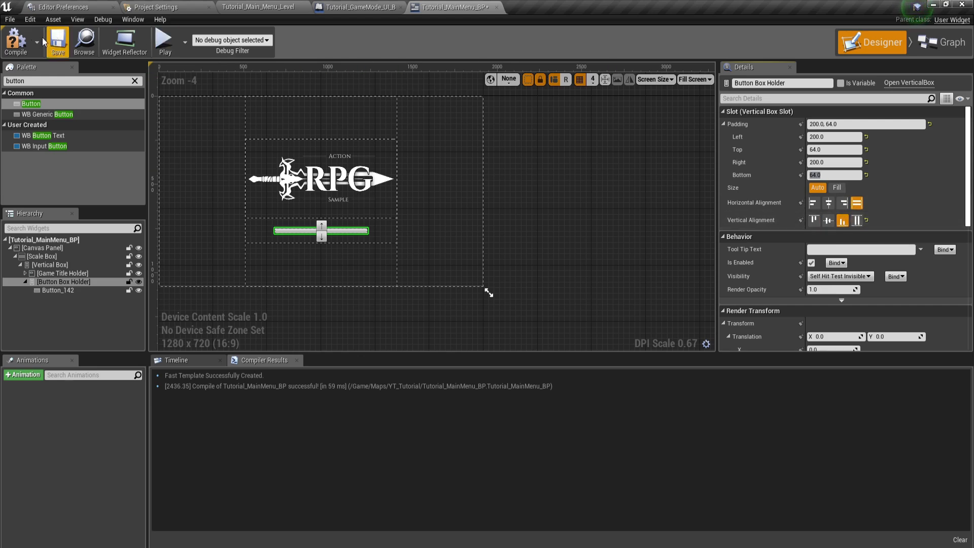
pyautogui.click(15, 41)
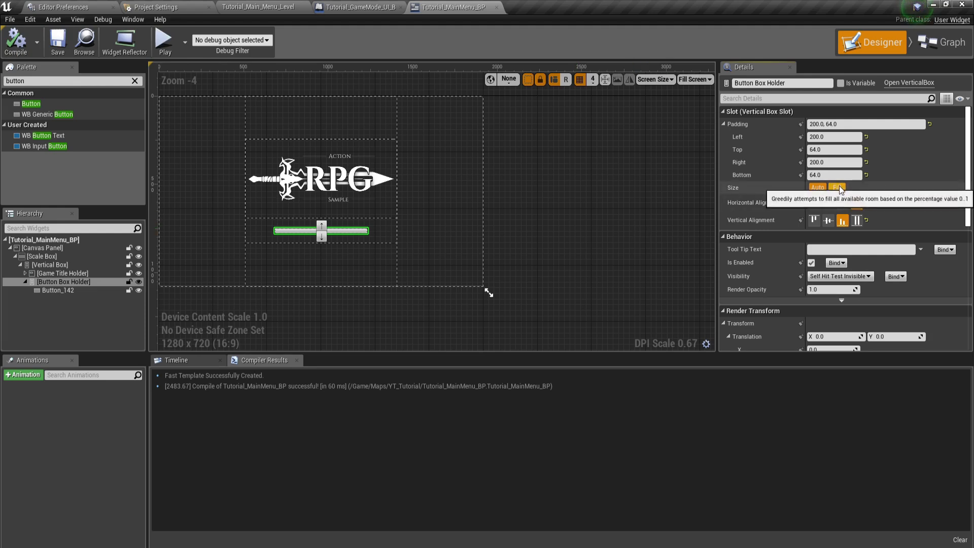
# Step: Set the Game Title Holder's slot alignment to horizontal center and vertical top
pyautogui.click(78, 291)
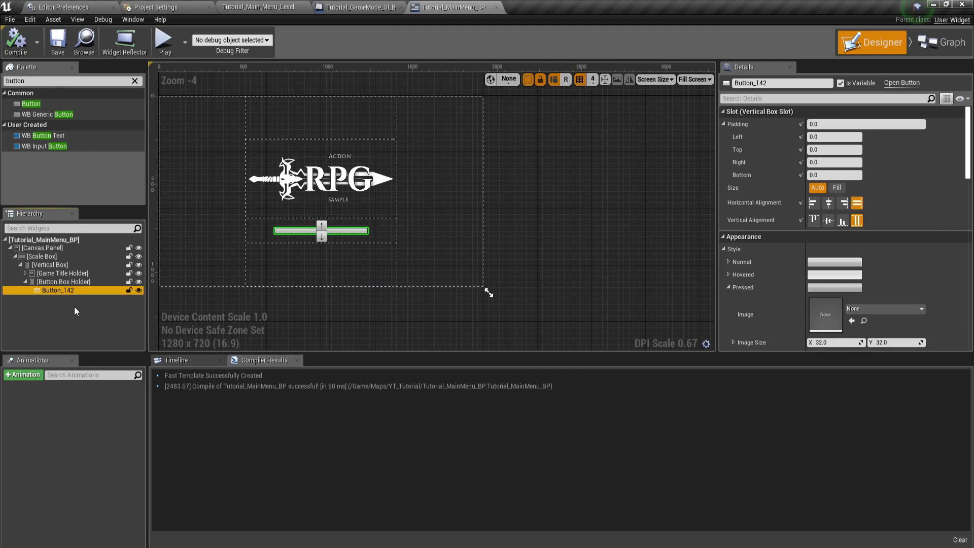
pyautogui.click(60, 273)
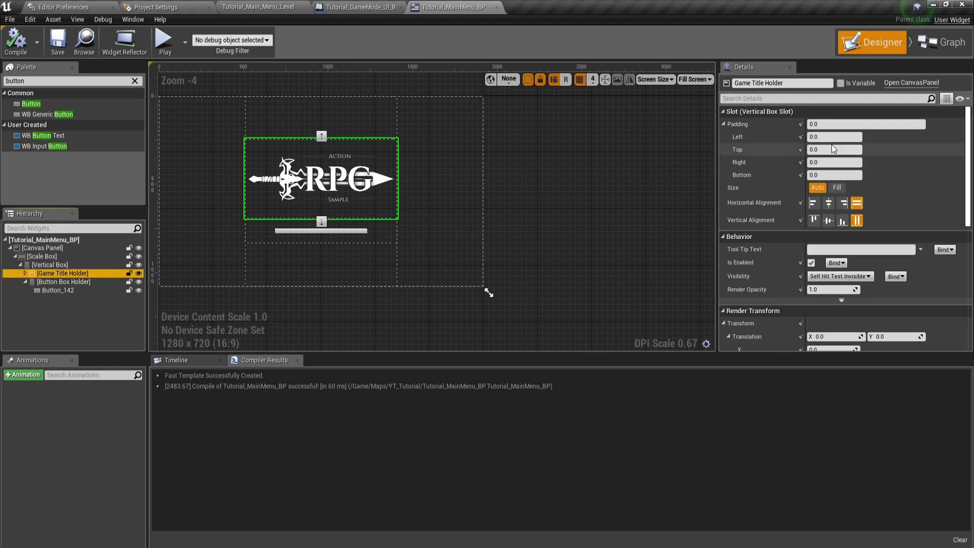
pyautogui.click(829, 204)
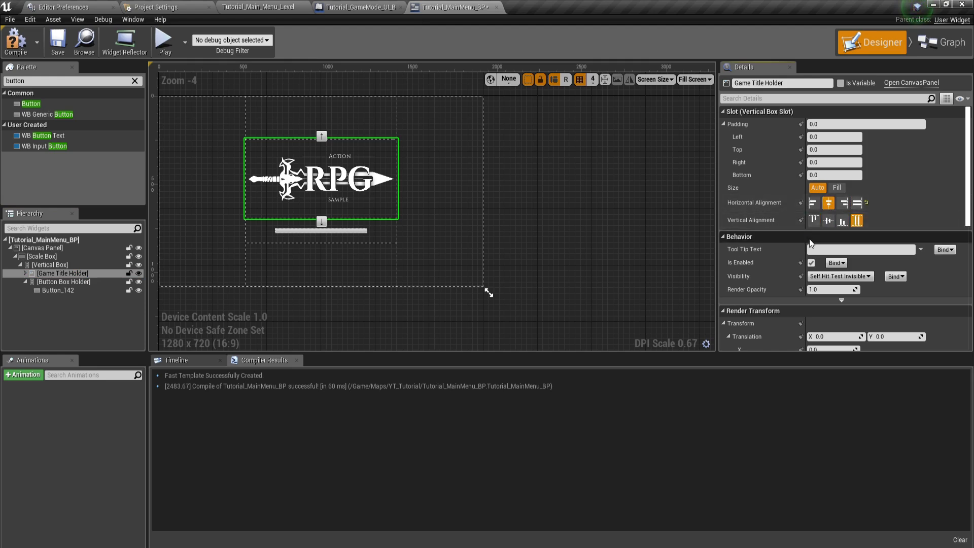
pyautogui.click(813, 222)
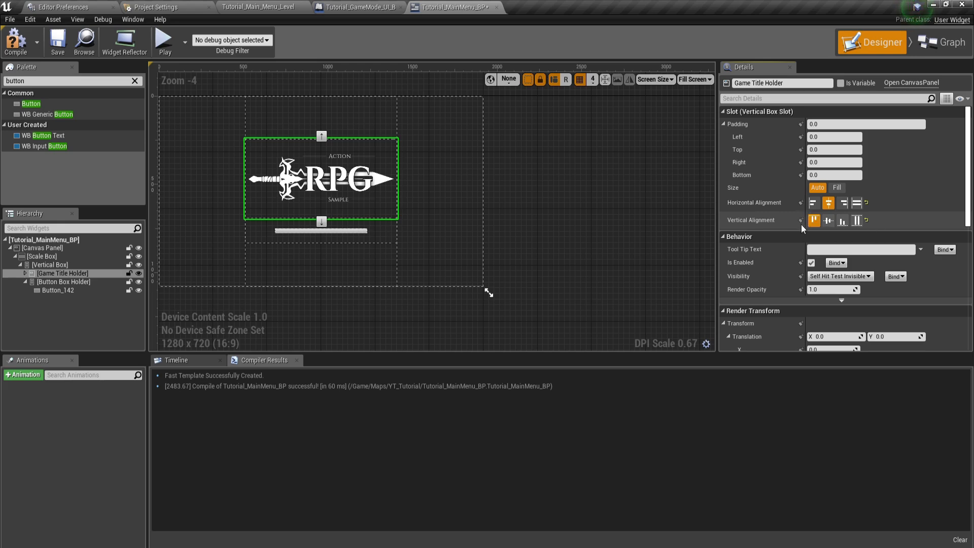
# Step: Rename the button in the Button Box Holder as Start Game Button, and compile and save the widget
pyautogui.doubleClick(57, 291)
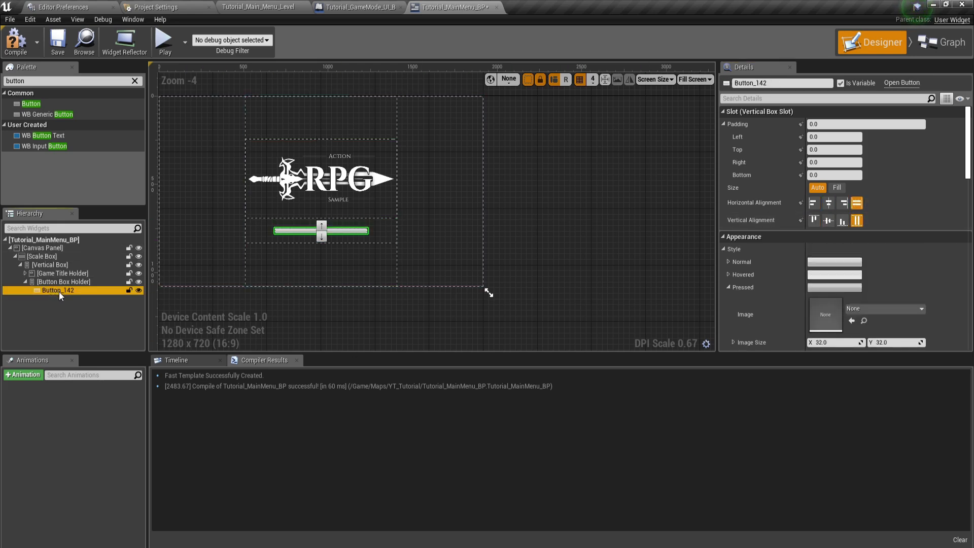
pyautogui.write('Star')
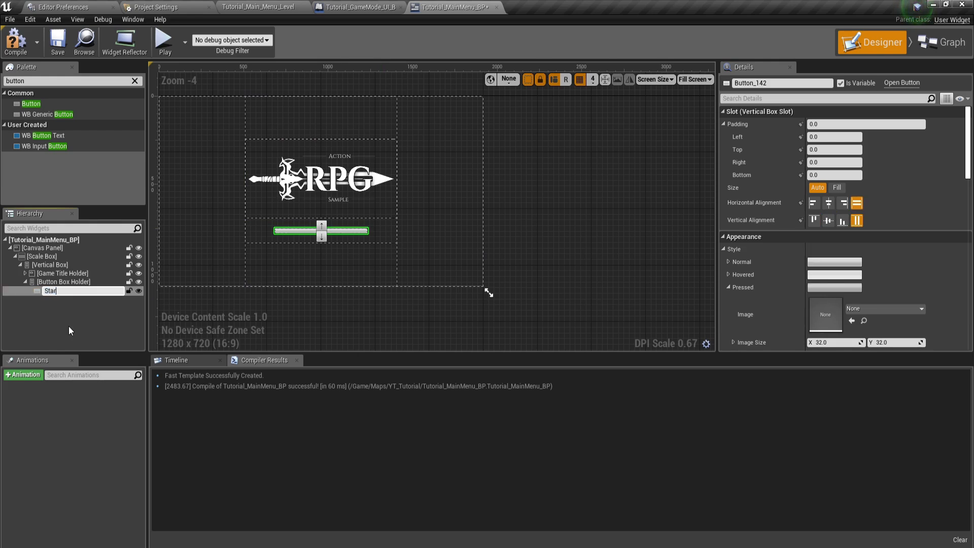
pyautogui.write('t Game Button')
pyautogui.press('Return')
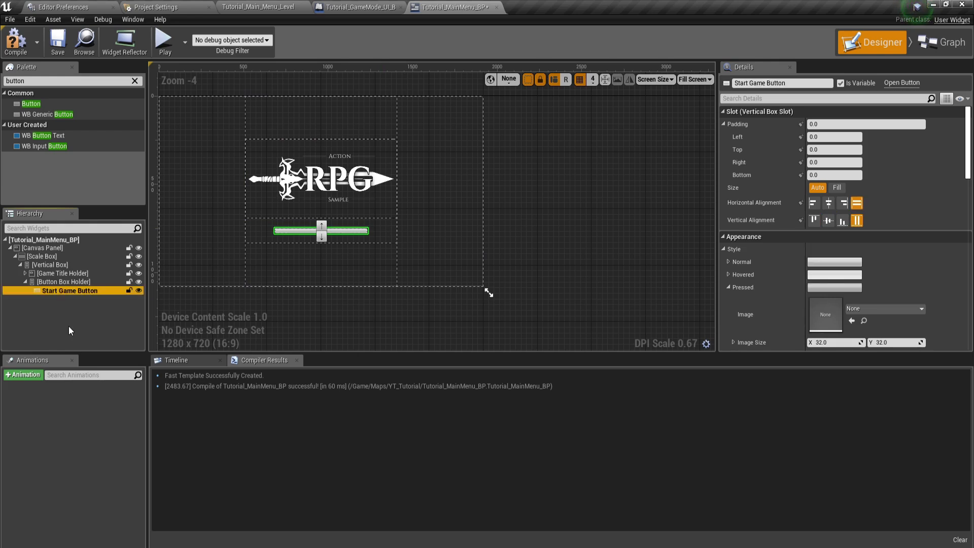
pyautogui.click(15, 41)
pyautogui.click(58, 40)
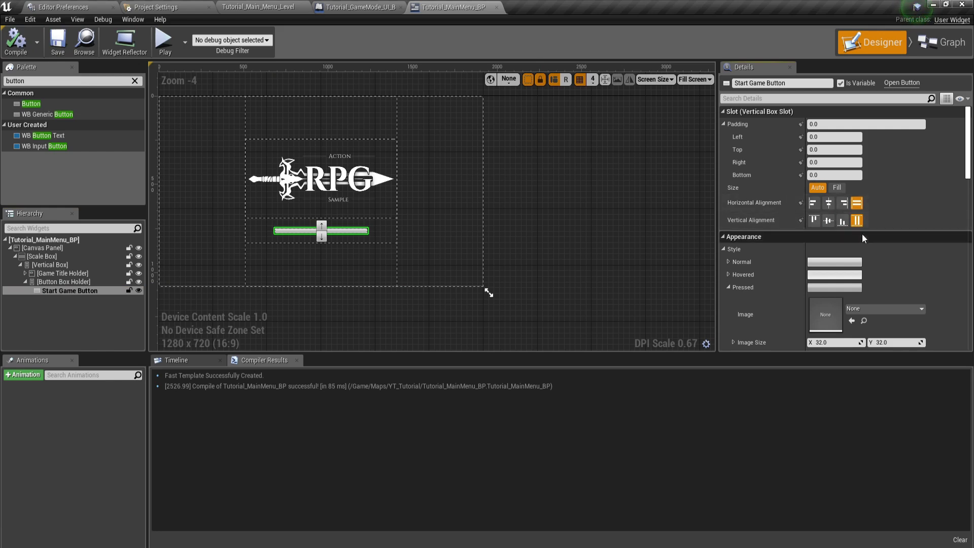
# Step: Assign the T_UI_Button_Top01 texture as the Start Game Button's Normal style image, and compile and save the widget
pyautogui.click(729, 261)
pyautogui.scroll(-3, 731, 257)
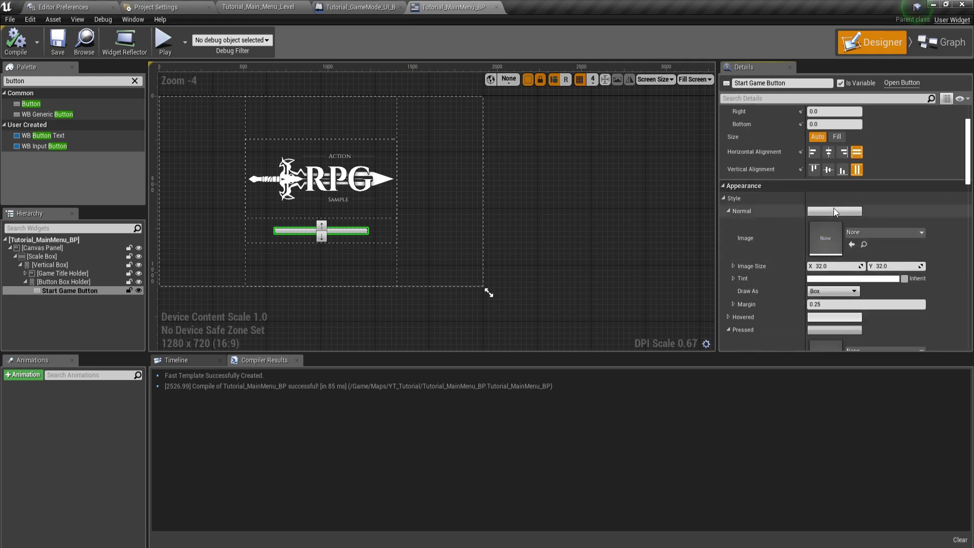
pyautogui.click(735, 265)
pyautogui.click(735, 265)
pyautogui.click(865, 242)
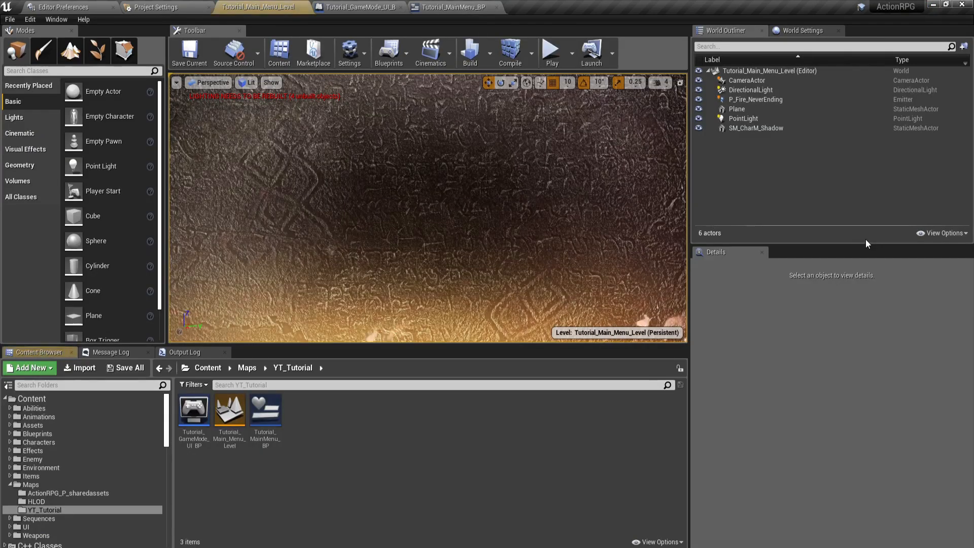
pyautogui.click(361, 7)
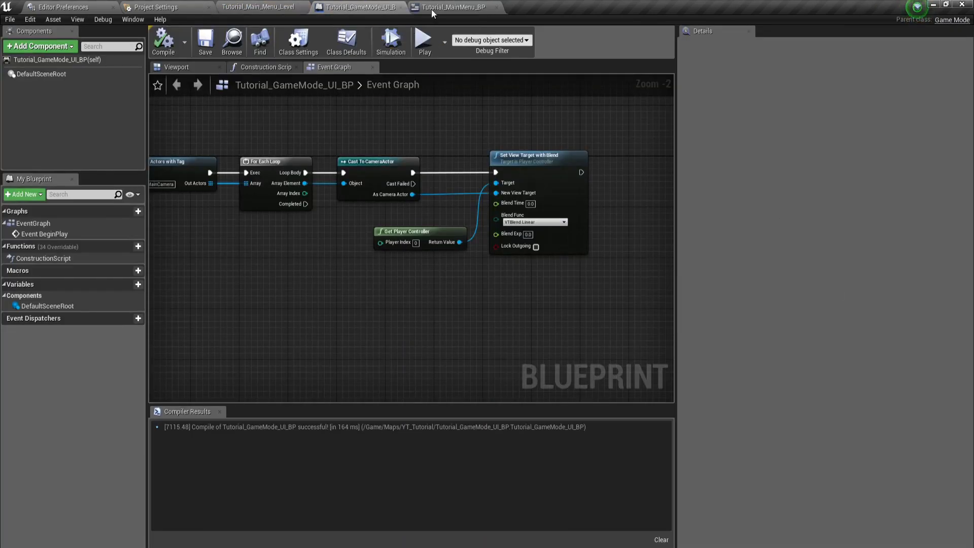
pyautogui.click(453, 7)
pyautogui.click(861, 233)
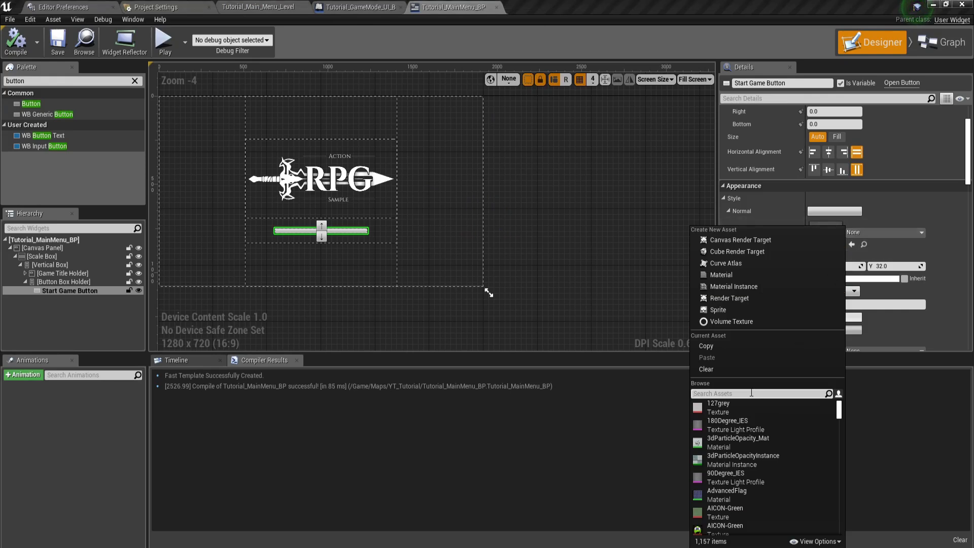
pyautogui.write('ui button top')
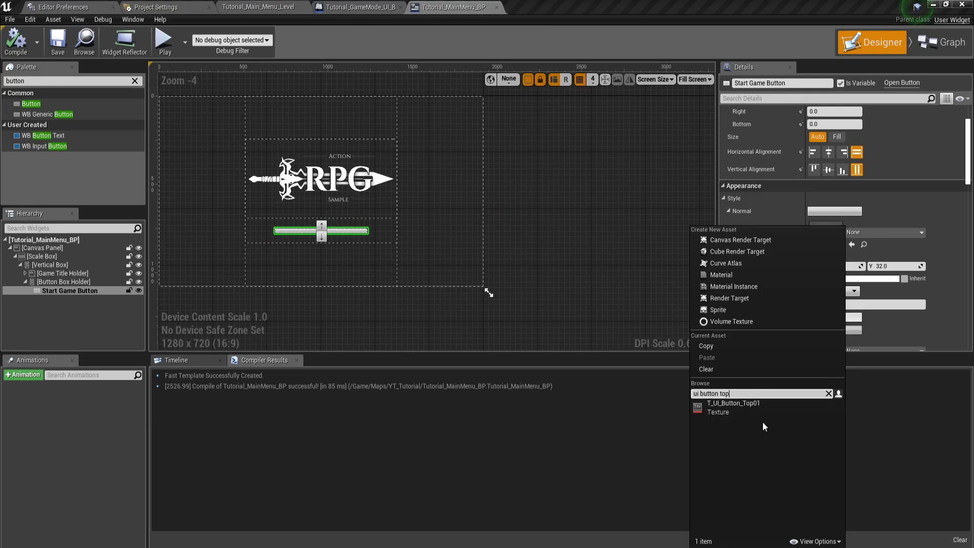
pyautogui.click(747, 412)
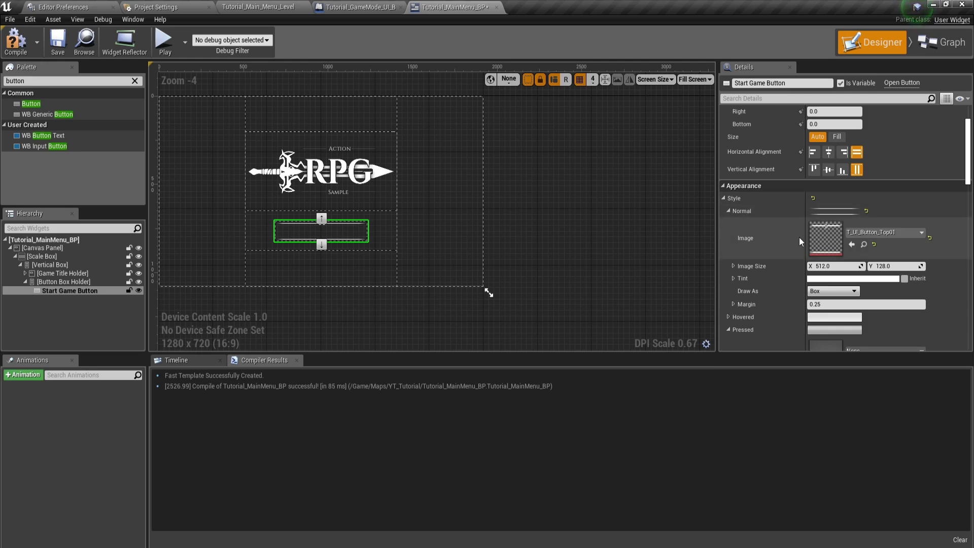
pyautogui.click(15, 41)
pyautogui.click(58, 42)
# Step: Assign the T_UI_Button_Top01 texture as the Start Game Button's Hovered style image
pyautogui.click(53, 290)
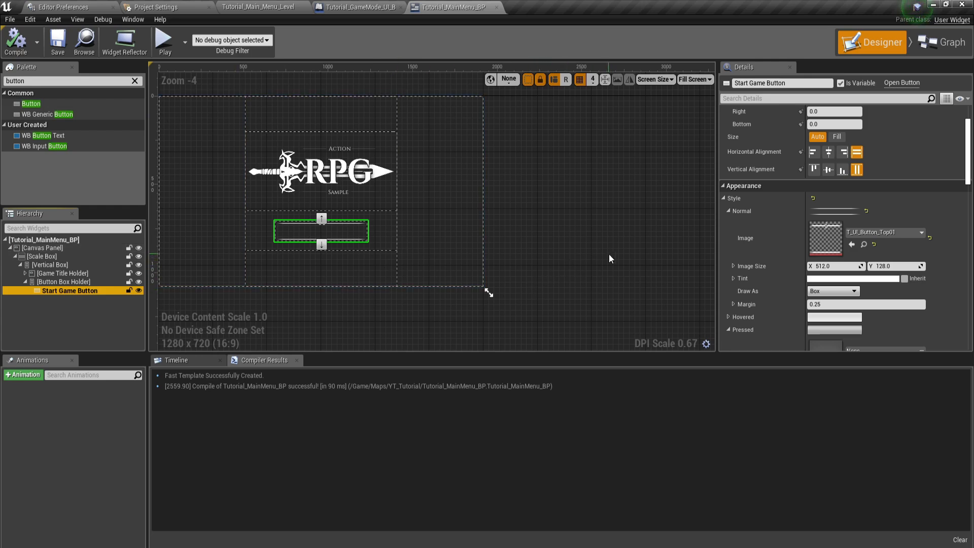
pyautogui.scroll(-2, 778, 273)
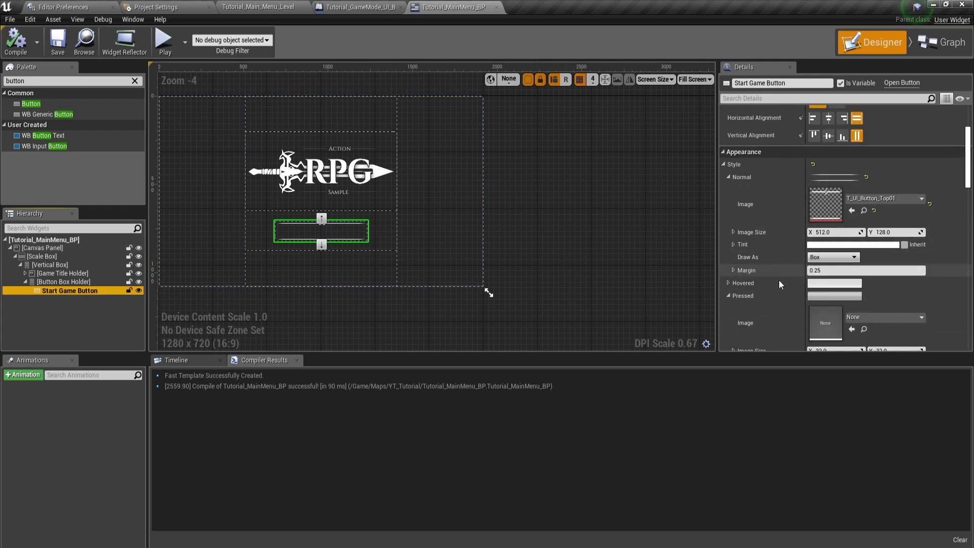
pyautogui.click(729, 265)
pyautogui.scroll(-3, 741, 261)
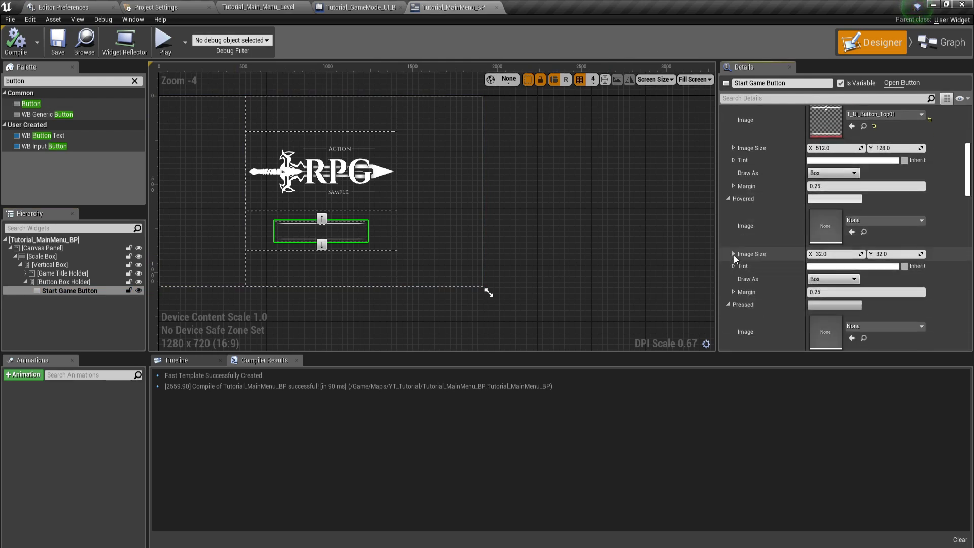
pyautogui.scroll(3, 731, 183)
pyautogui.click(728, 160)
pyautogui.scroll(-4, 744, 260)
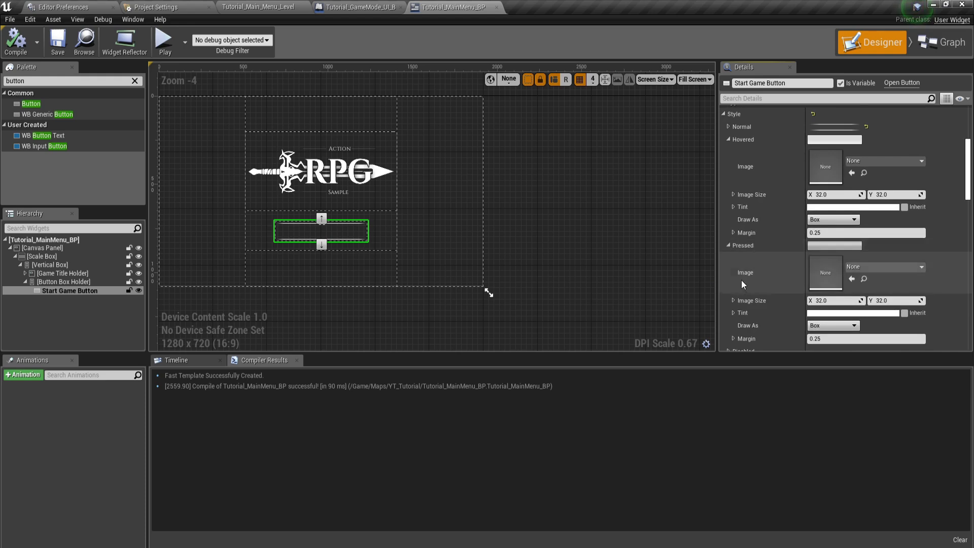
pyautogui.scroll(6, 761, 265)
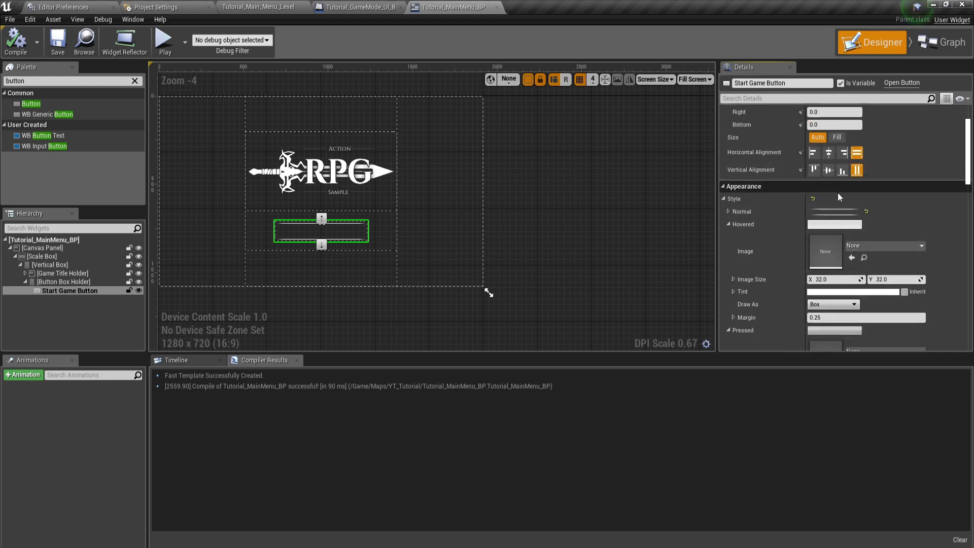
pyautogui.click(872, 245)
pyautogui.write('ui button to')
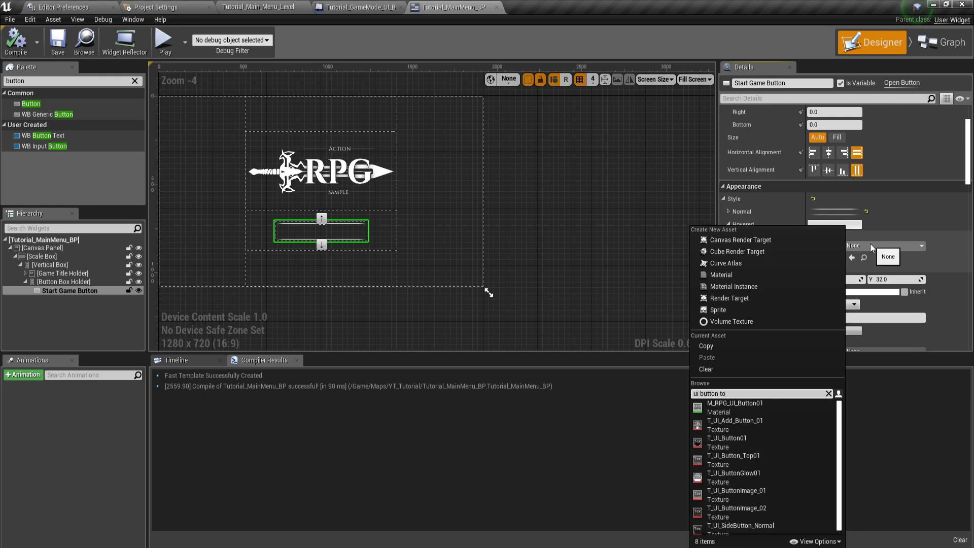
pyautogui.write('p')
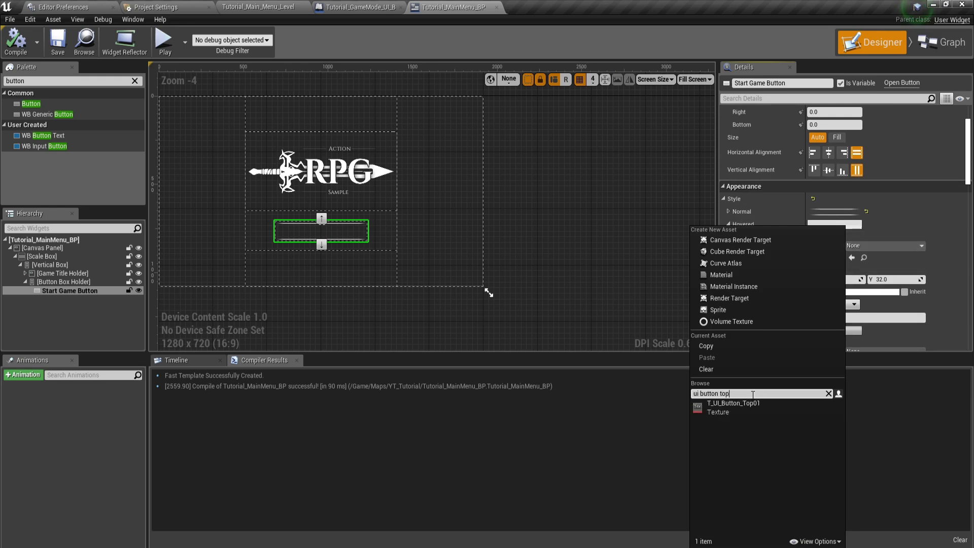
pyautogui.click(745, 406)
# Step: Assign the T_UI_Button_Top01 texture as the Start Game Button's Pressed style image
pyautogui.scroll(-3, 780, 236)
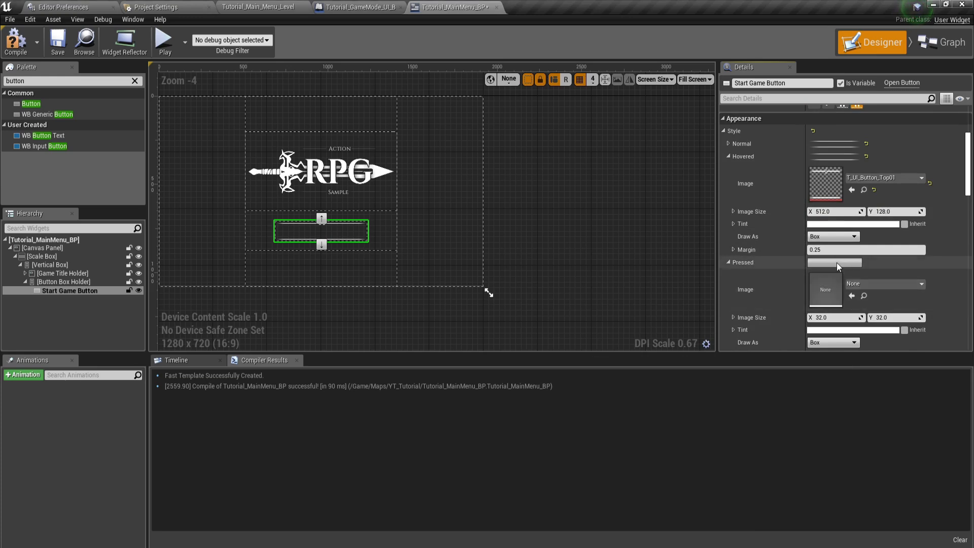
pyautogui.click(909, 284)
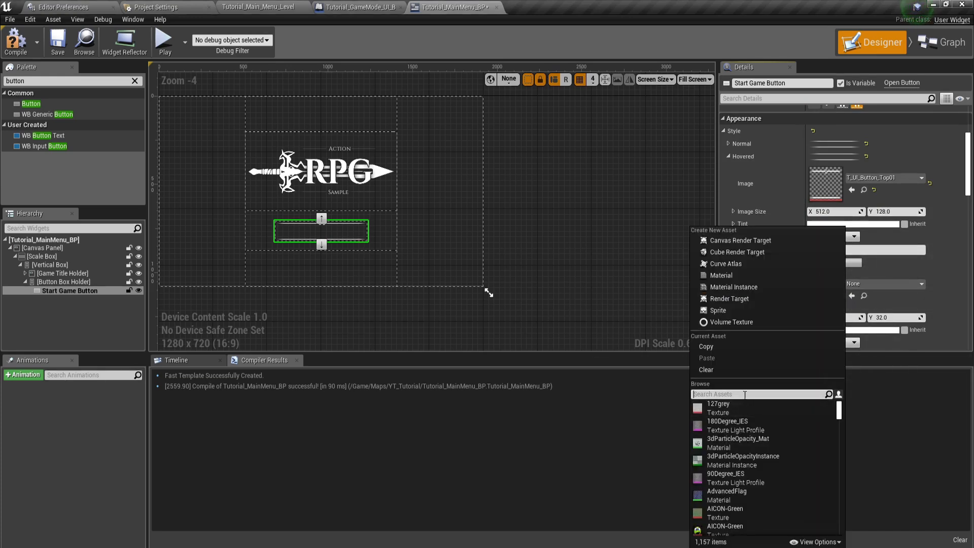
pyautogui.write('ui button top')
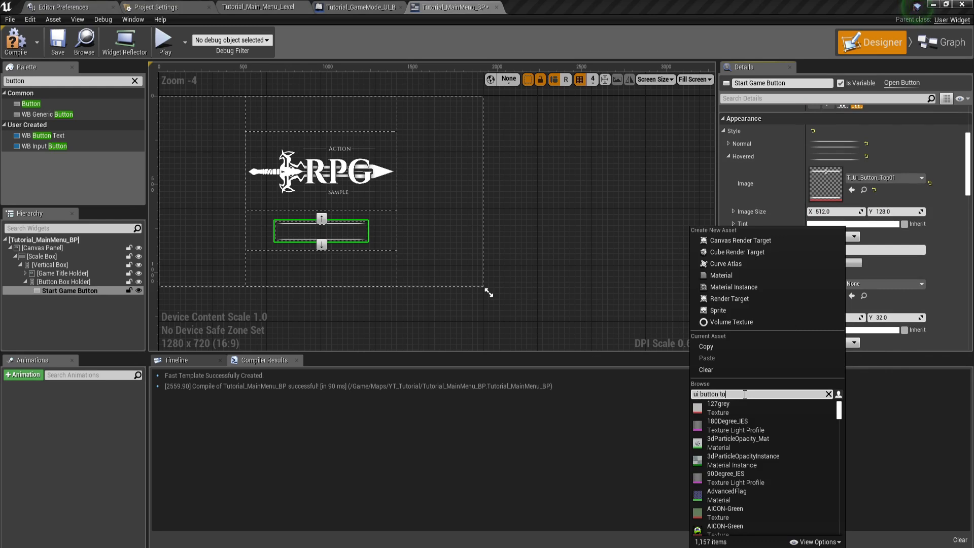
pyautogui.click(766, 405)
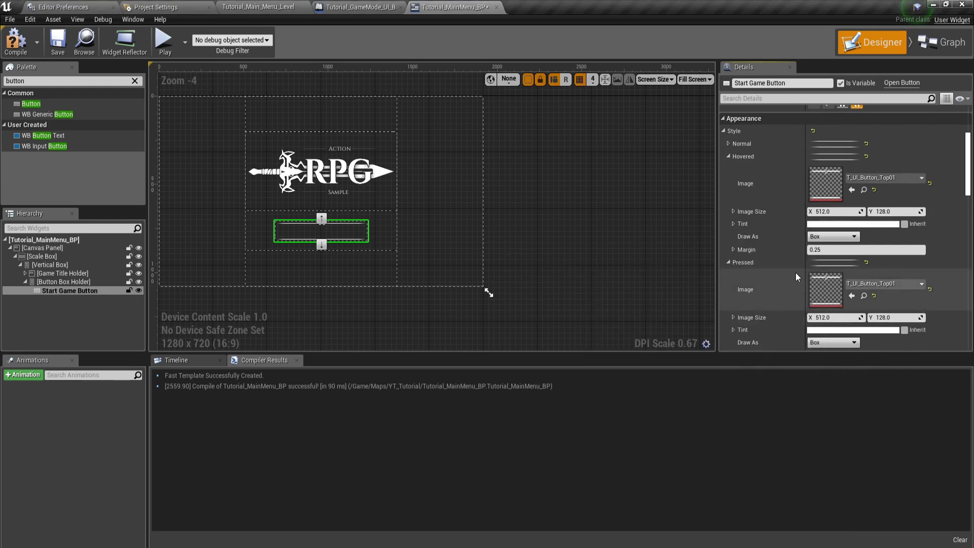
# Step: Expand the Start Game Button's Normal style settings, compile and save the widget, and clear the palette search
pyautogui.scroll(3, 784, 288)
pyautogui.scroll(-1, 784, 288)
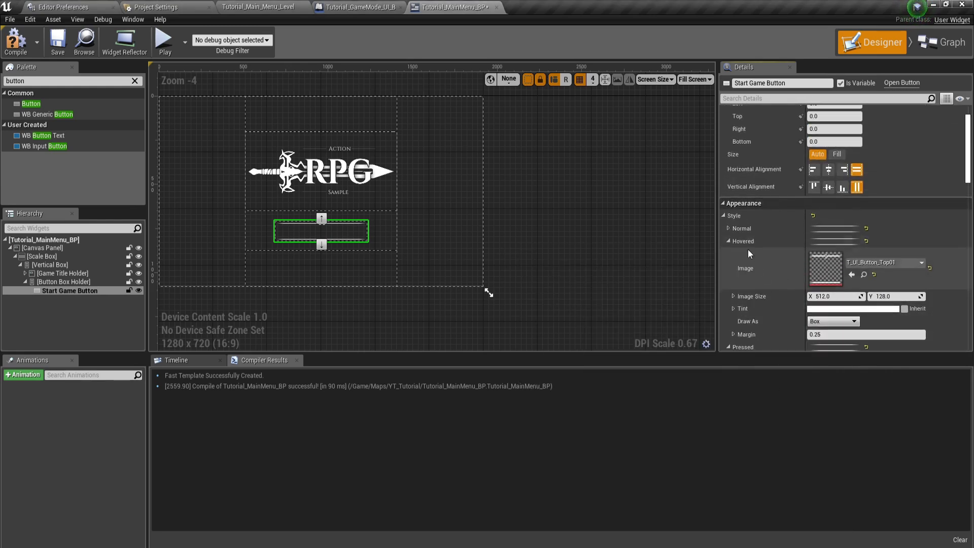
pyautogui.click(728, 227)
pyautogui.scroll(-1, 853, 255)
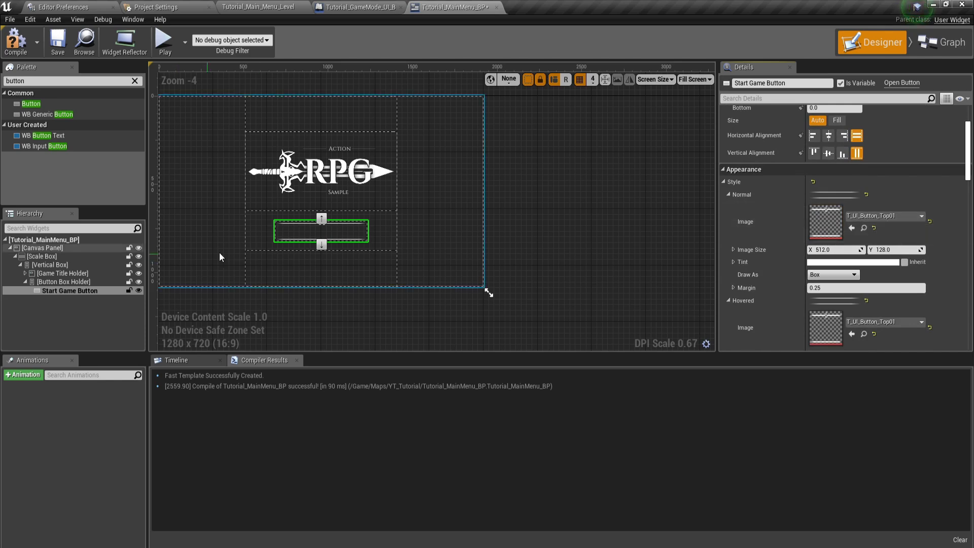
pyautogui.click(15, 41)
pyautogui.click(58, 41)
pyautogui.click(135, 81)
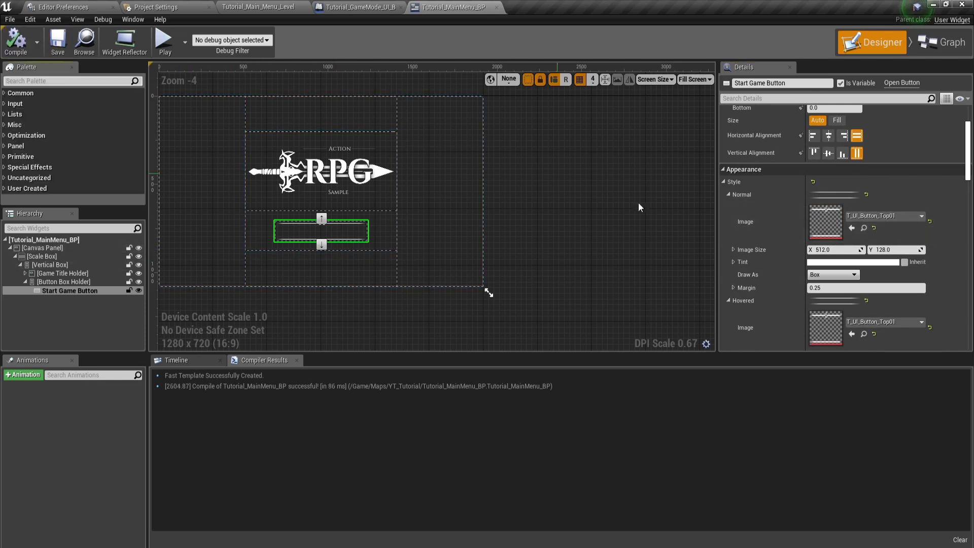
# Step: Set the tint of the Start Game Button's Normal style to the linear hex color FFFFF7BF
pyautogui.click(812, 262)
pyautogui.click(784, 475)
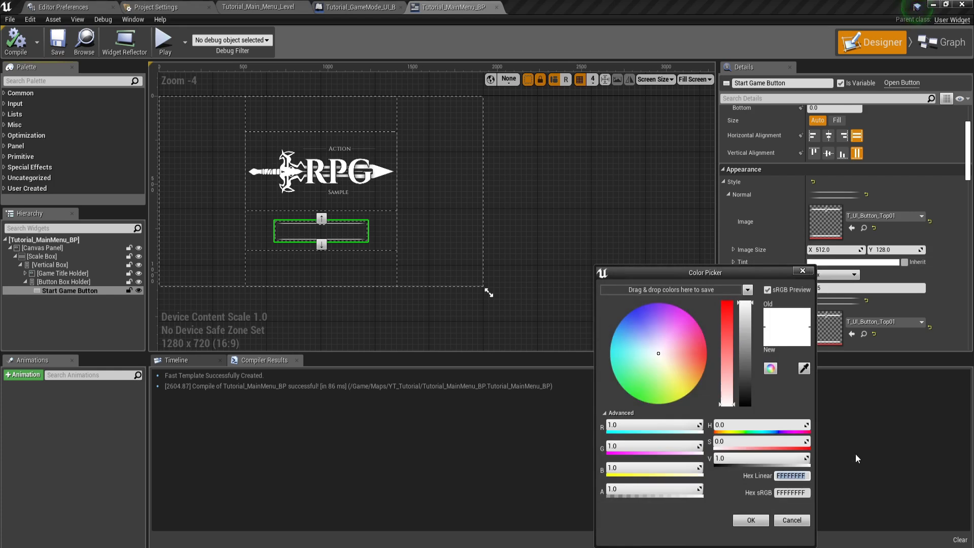
pyautogui.write('FFF')
pyautogui.write('F')
pyautogui.write('7')
pyautogui.write('FF')
pyautogui.press('Return')
pyautogui.click(791, 475)
pyautogui.write('FFFF')
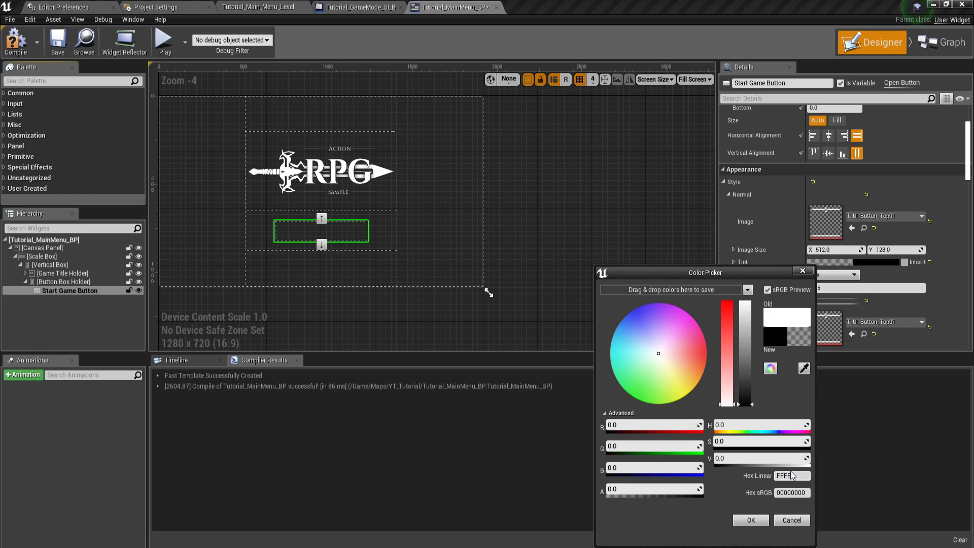
pyautogui.write('FFBF')
pyautogui.press('Escape')
pyautogui.click(792, 474)
pyautogui.write('F')
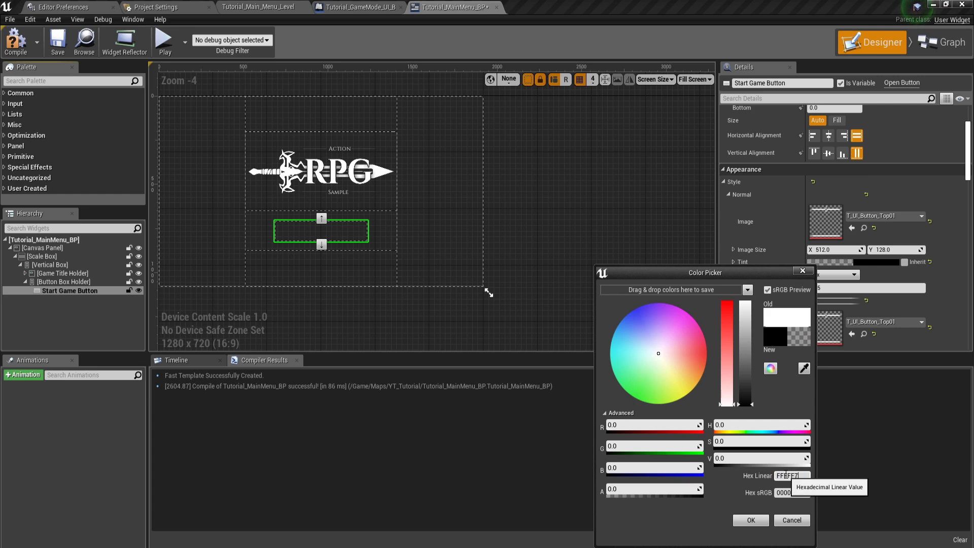
pyautogui.press('Return')
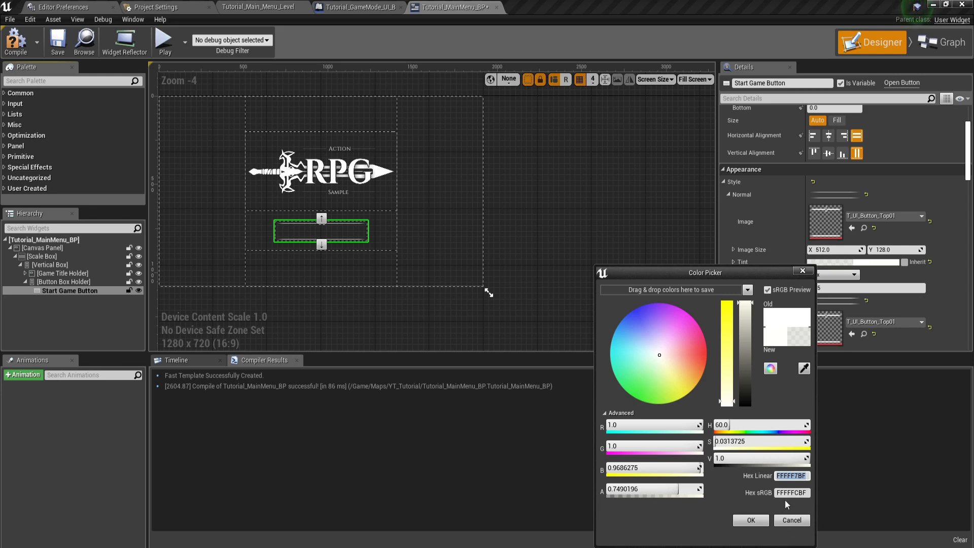
pyautogui.click(745, 522)
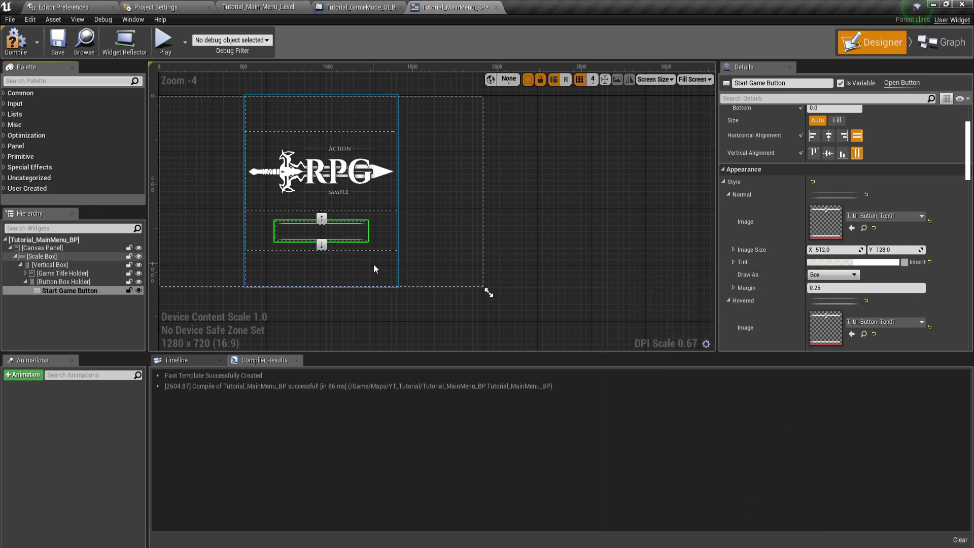
# Step: Change the tint of the Start Game Button's Normal style to a yellow with linear hex color FFFF35BF
pyautogui.scroll(2, 323, 229)
pyautogui.scroll(4, 324, 230)
pyautogui.scroll(-6, 294, 221)
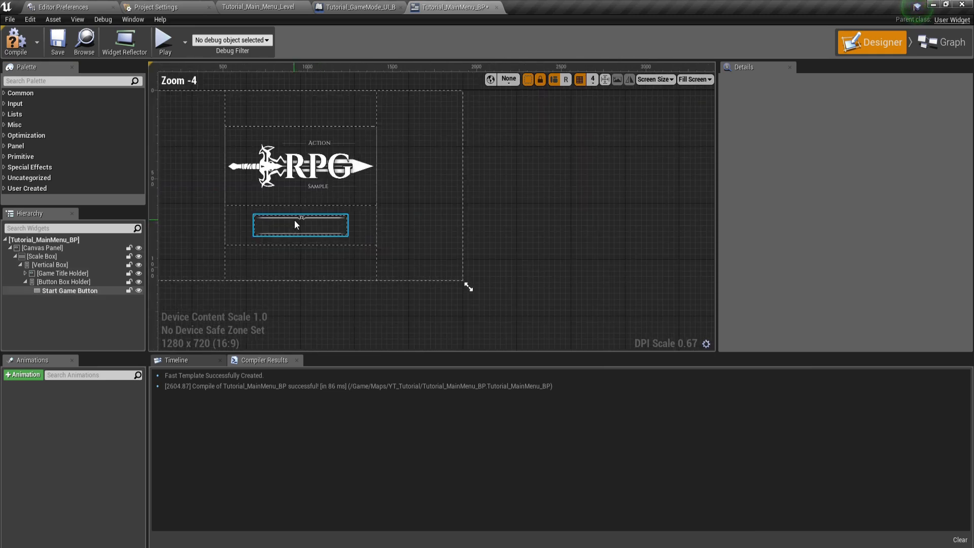
pyautogui.click(46, 291)
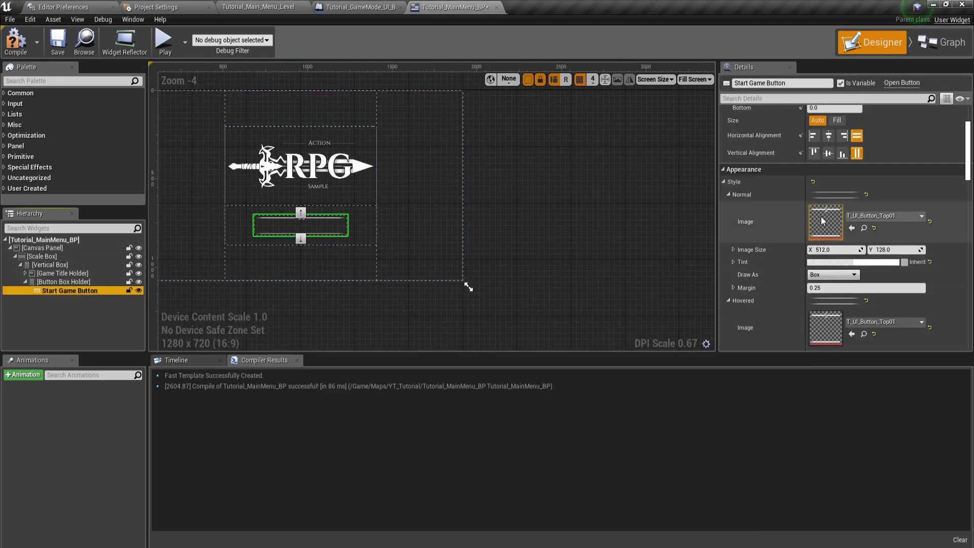
pyautogui.click(848, 262)
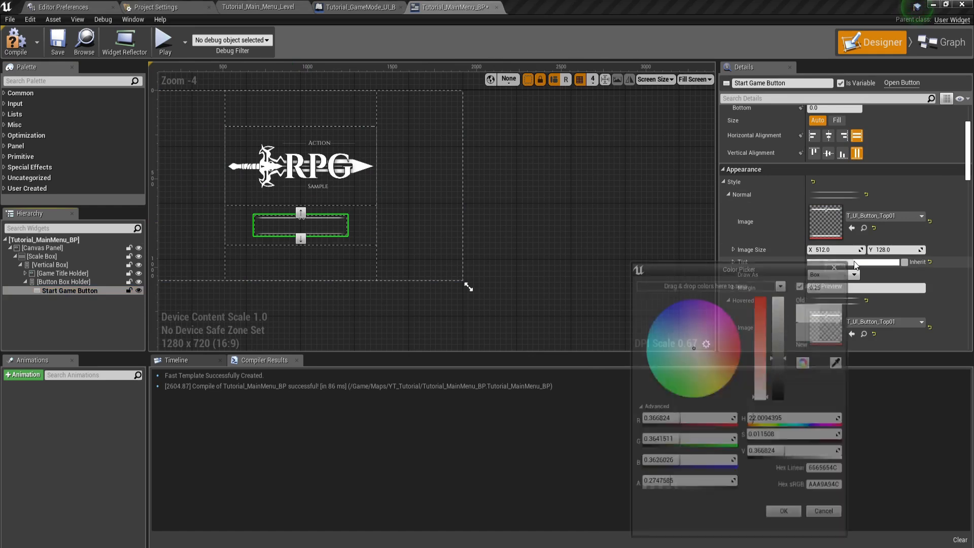
pyautogui.click(828, 472)
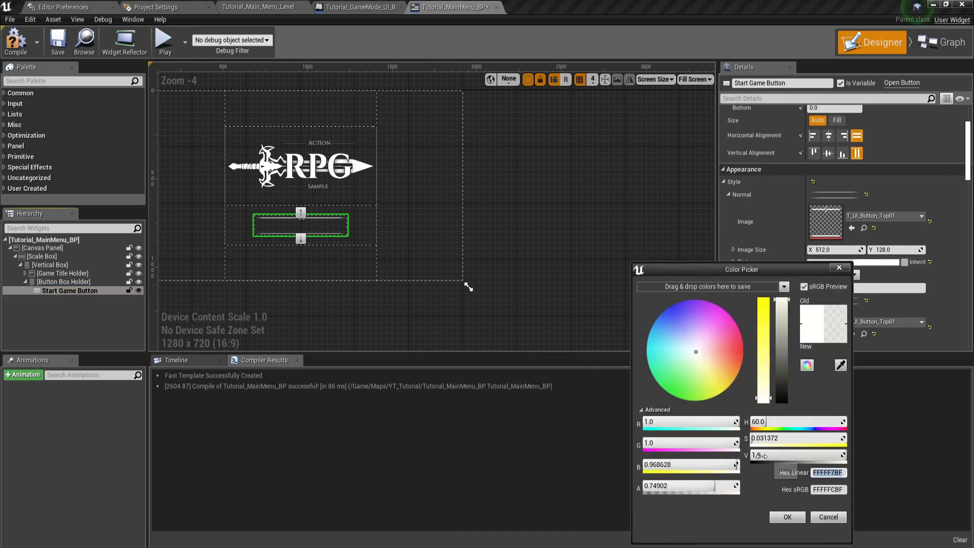
pyautogui.moveTo(759, 350); pyautogui.dragTo(763, 320)
pyautogui.scroll(6, 274, 243)
pyautogui.click(319, 222)
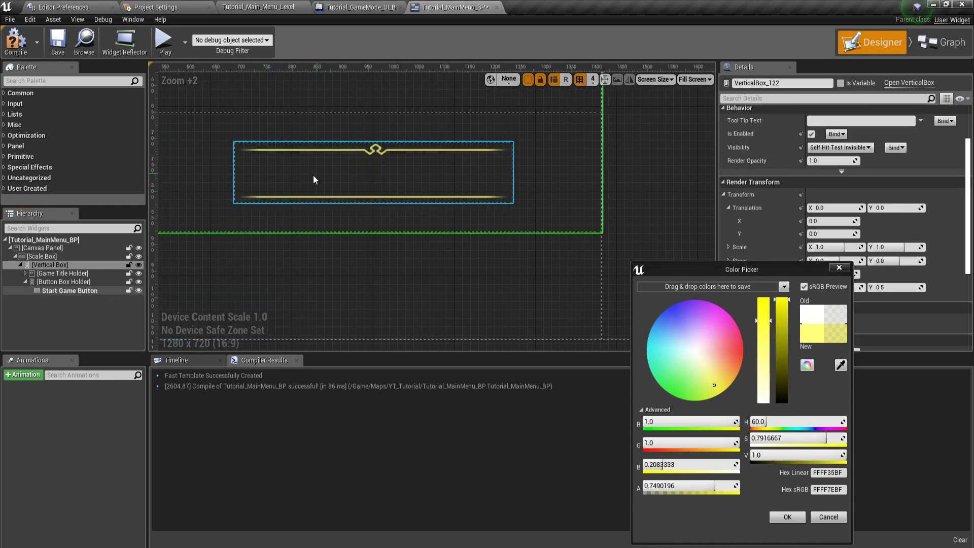
pyautogui.click(840, 268)
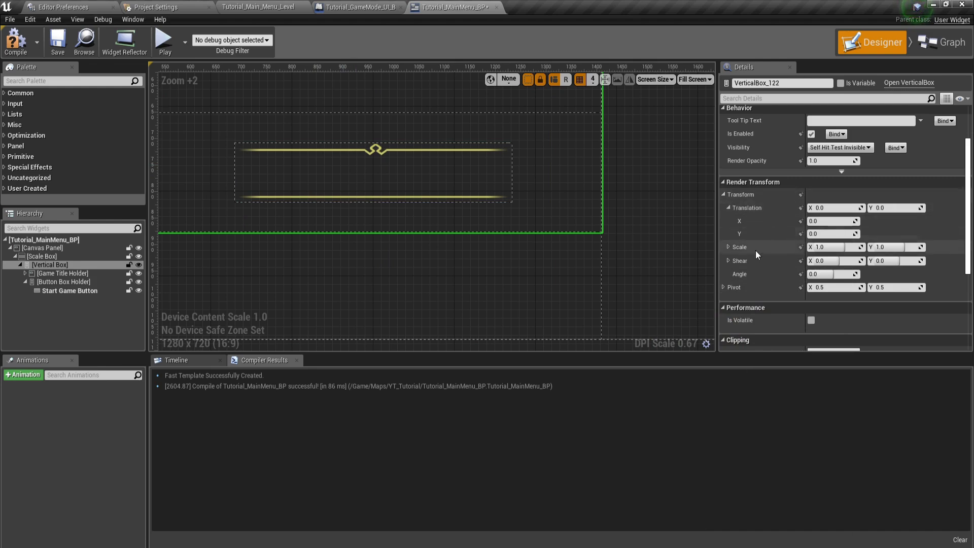
# Step: Set the margin to 0.1 in the Start Game Button's Normal, Hovered and Pressed styles
pyautogui.scroll(3, 752, 245)
pyautogui.click(48, 293)
pyautogui.scroll(-2, 834, 272)
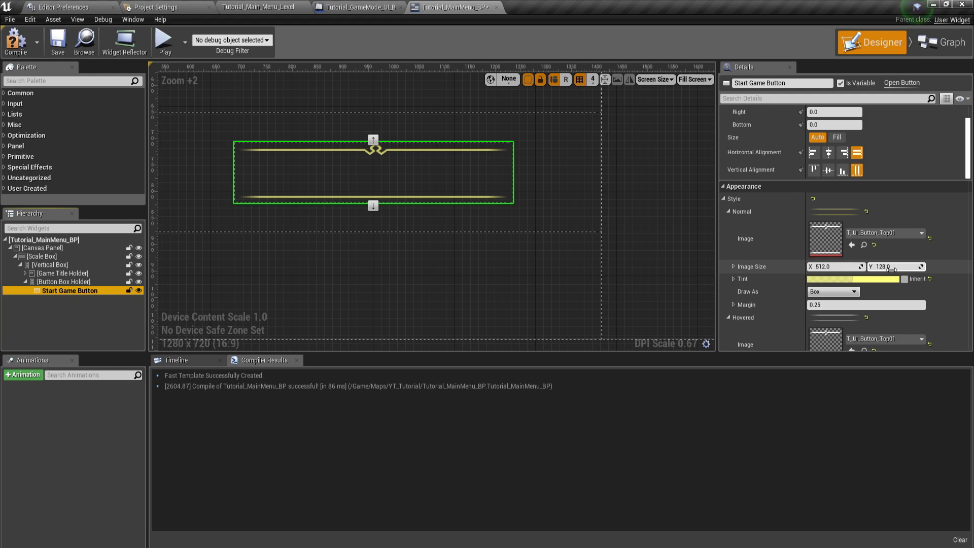
pyautogui.scroll(-2, 792, 292)
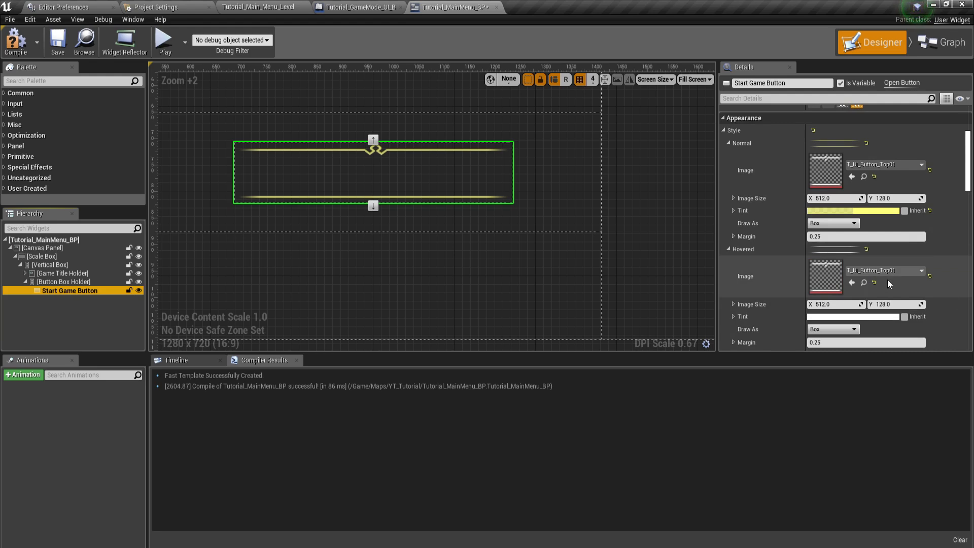
pyautogui.scroll(-1, 833, 321)
pyautogui.click(831, 308)
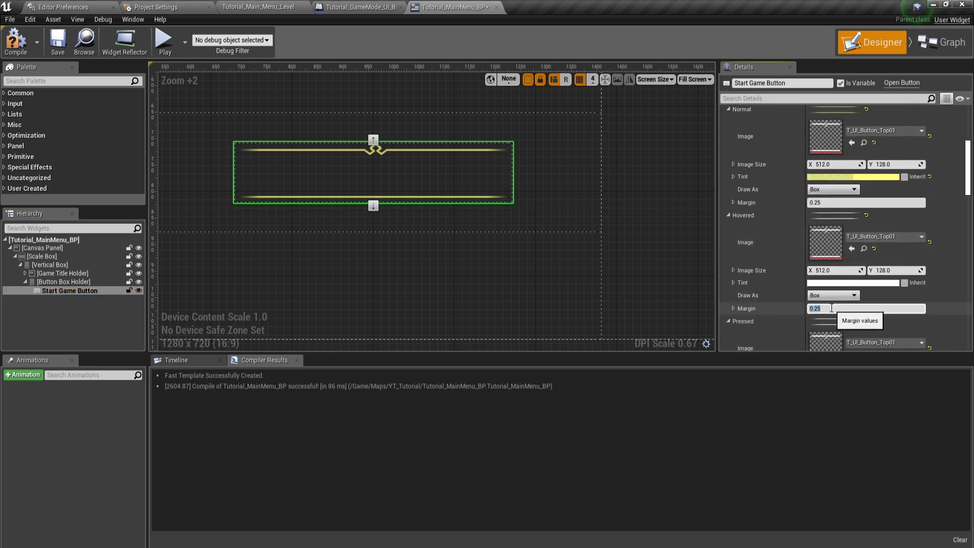
pyautogui.scroll(2, 802, 263)
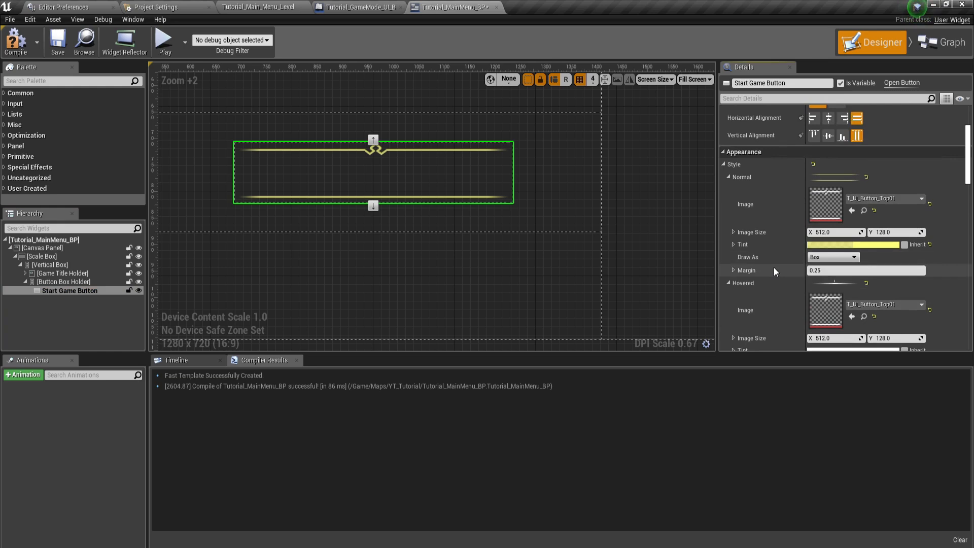
pyautogui.click(822, 271)
pyautogui.write('0.1')
pyautogui.press('Return')
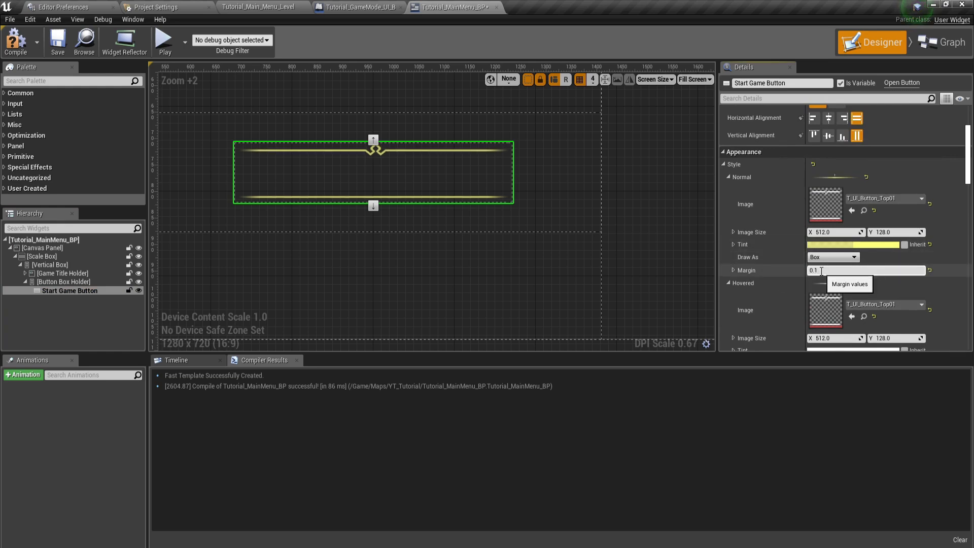
pyautogui.scroll(-5, 857, 234)
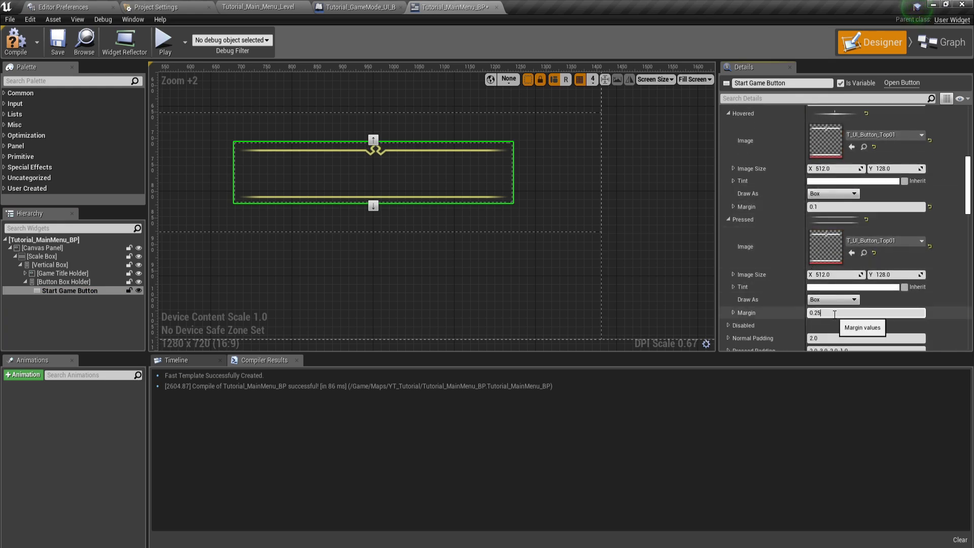
pyautogui.press('Return')
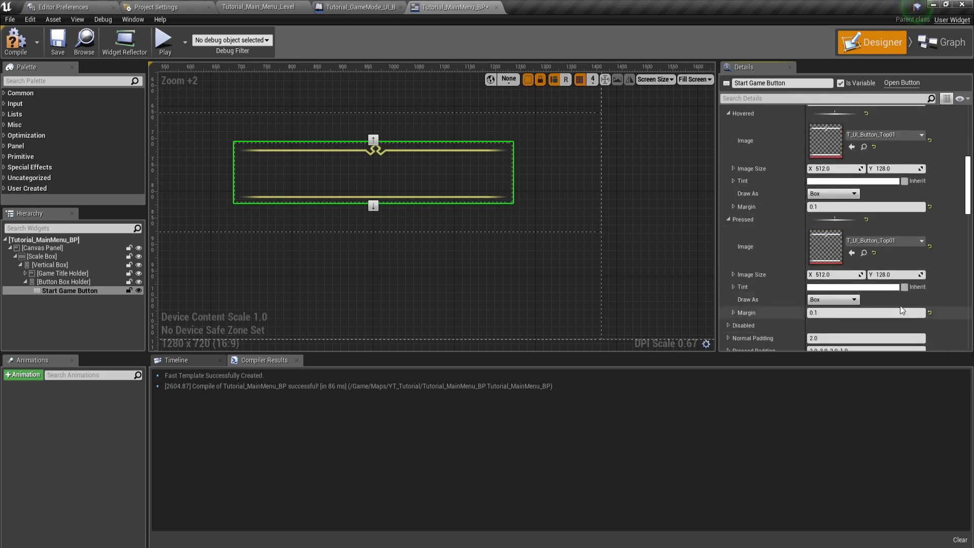
# Step: Set the Y image size of the Start Game Button's Pressed style to 256, and compile and save the widget
pyautogui.click(891, 274)
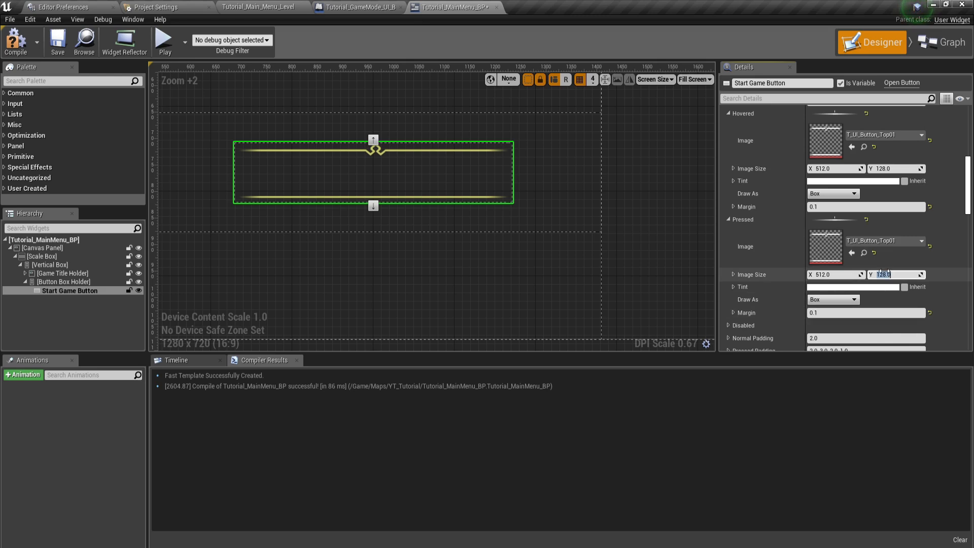
pyautogui.write('256')
pyautogui.press('Return')
pyautogui.moveTo(883, 272); pyautogui.dragTo(895, 274)
pyautogui.click(886, 274)
pyautogui.write('256')
pyautogui.press('Return')
pyautogui.click(16, 41)
pyautogui.click(58, 40)
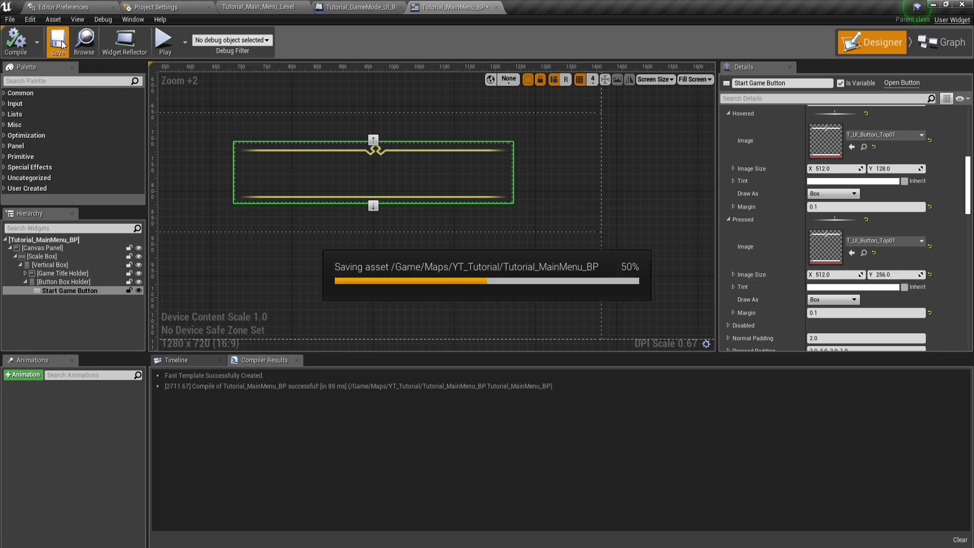
# Step: Add a Text widget inside the Start Game Button and rename it Start Game Text
pyautogui.click(570, 236)
pyautogui.scroll(-6, 471, 179)
pyautogui.click(61, 81)
pyautogui.write('text')
pyautogui.moveTo(26, 114); pyautogui.dragTo(64, 291)
pyautogui.press('F2')
pyautogui.write('Start Game Text')
pyautogui.press('Return')
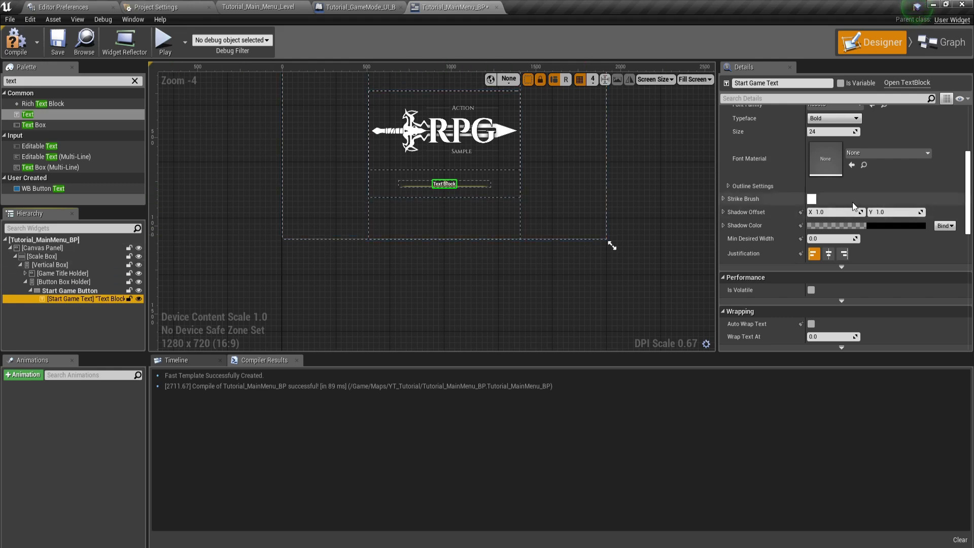
# Step: Set the Start Game Text's slot padding to left 64, top 22, right 64 and bottom 24
pyautogui.scroll(4, 853, 203)
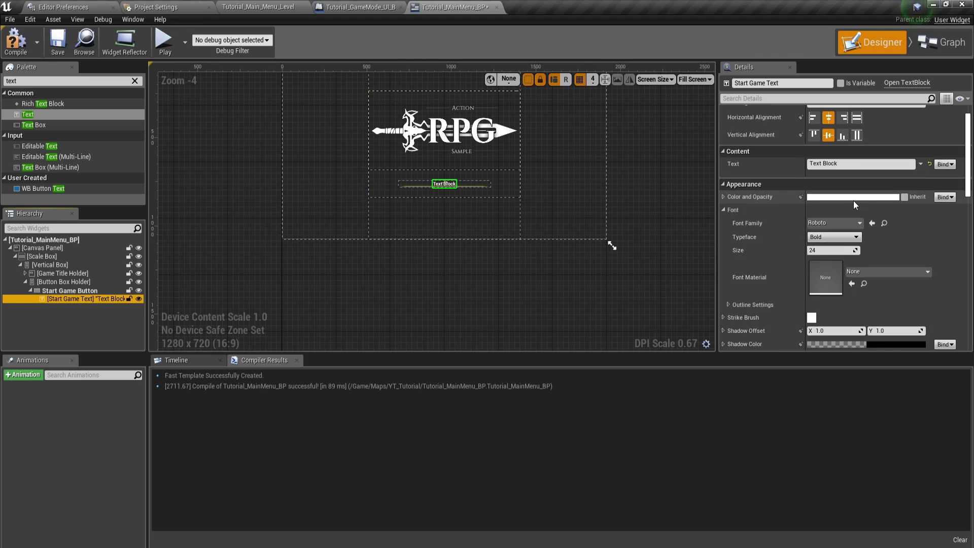
pyautogui.scroll(1, 854, 202)
pyautogui.scroll(3, 493, 203)
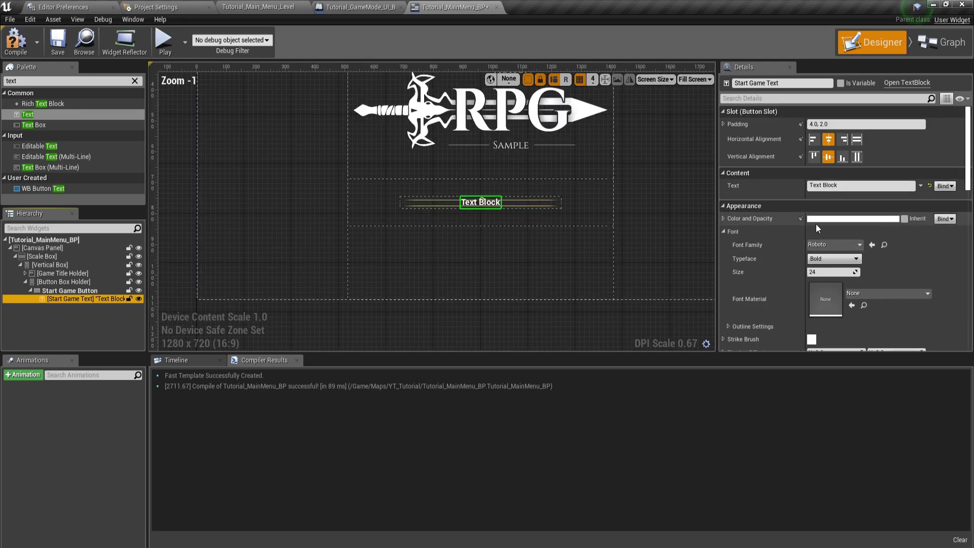
pyautogui.scroll(-5, 492, 205)
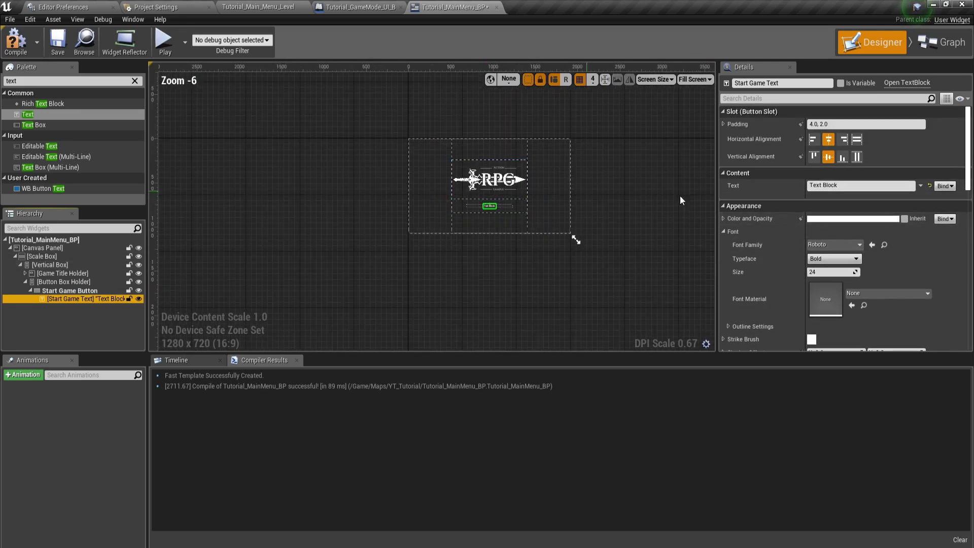
pyautogui.click(723, 124)
pyautogui.press('Tab')
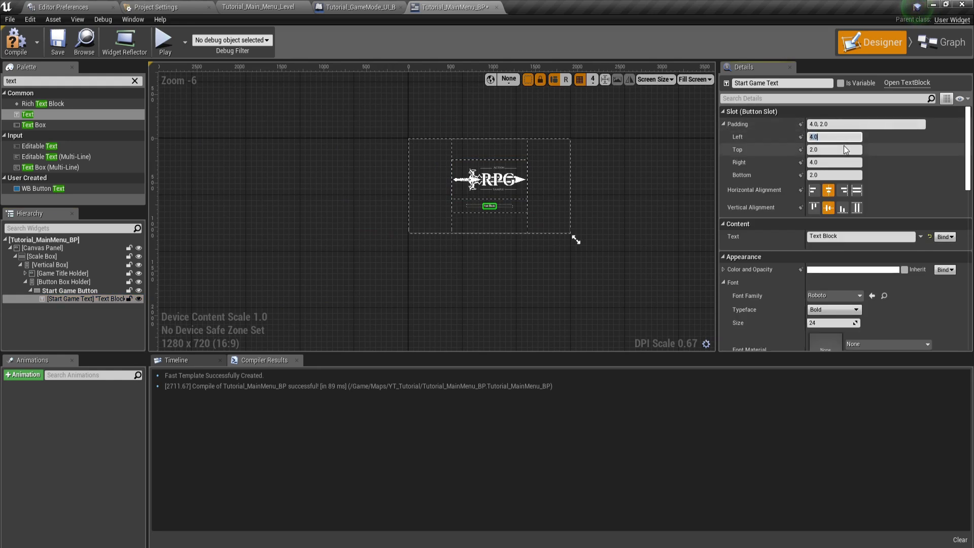
pyautogui.write('64')
pyautogui.press('Tab')
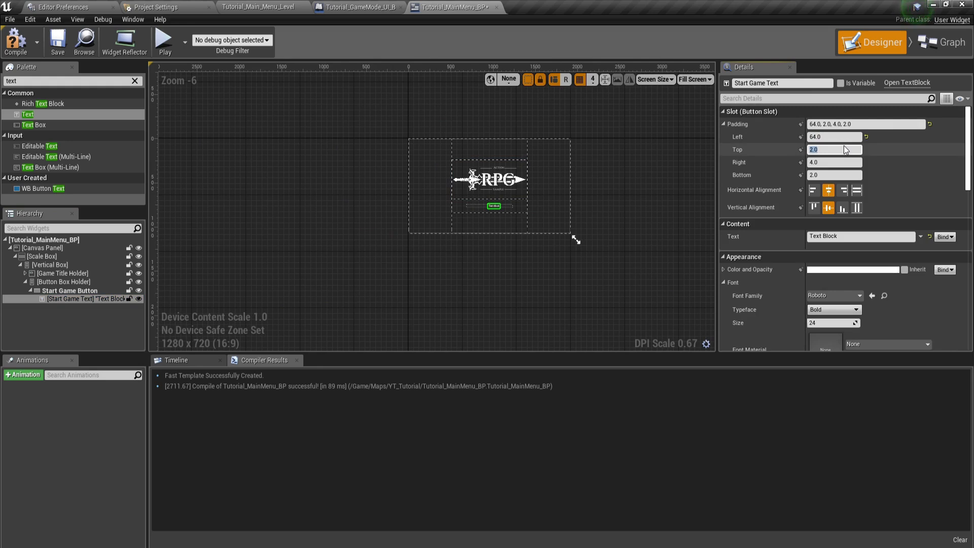
pyautogui.write('22')
pyautogui.press('Tab')
pyautogui.write('64')
pyautogui.press('Tab')
pyautogui.write('24')
pyautogui.press('Return')
# Step: Change the displayed text of the Start Game Text to START GAME
pyautogui.scroll(3, 517, 238)
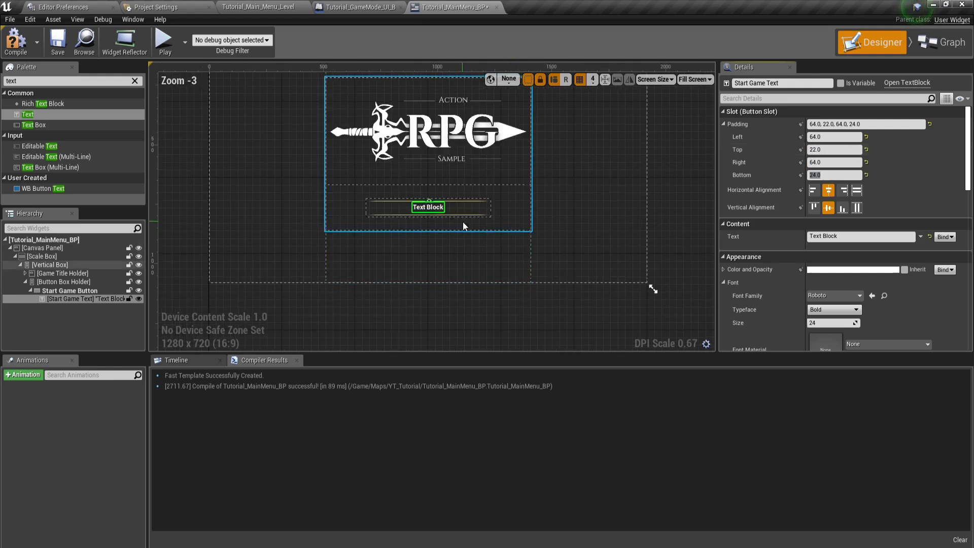
pyautogui.scroll(2, 458, 224)
pyautogui.click(863, 236)
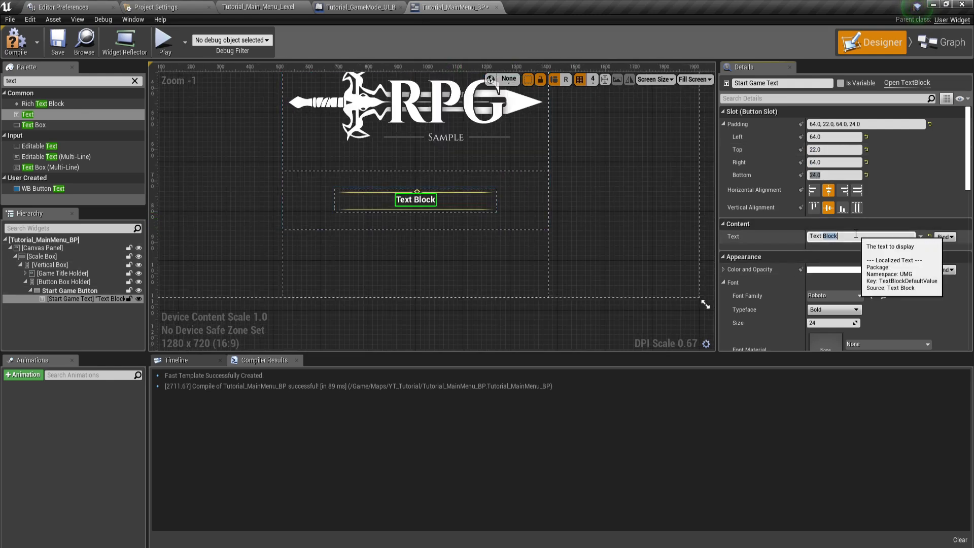
pyautogui.write('START GA<E')
pyautogui.press('BackSpace')
pyautogui.write('E')
pyautogui.press('BackSpace')
pyautogui.press('BackSpace')
pyautogui.write('ME')
pyautogui.press('Return')
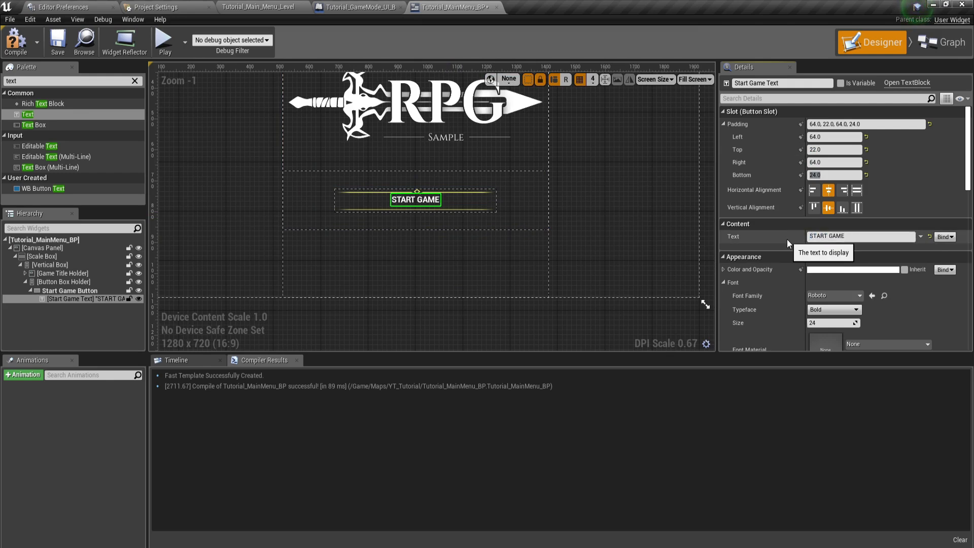
# Step: Set the Start Game Text's font to Cinzel Bold at size 48, and compile and save the widget
pyautogui.scroll(-1, 764, 203)
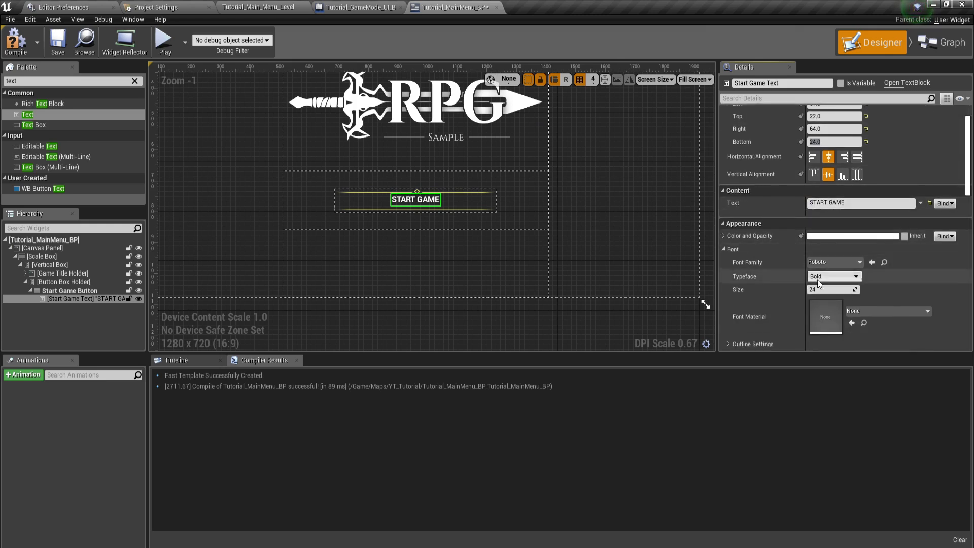
pyautogui.click(827, 262)
pyautogui.click(838, 377)
pyautogui.click(834, 277)
pyautogui.click(816, 292)
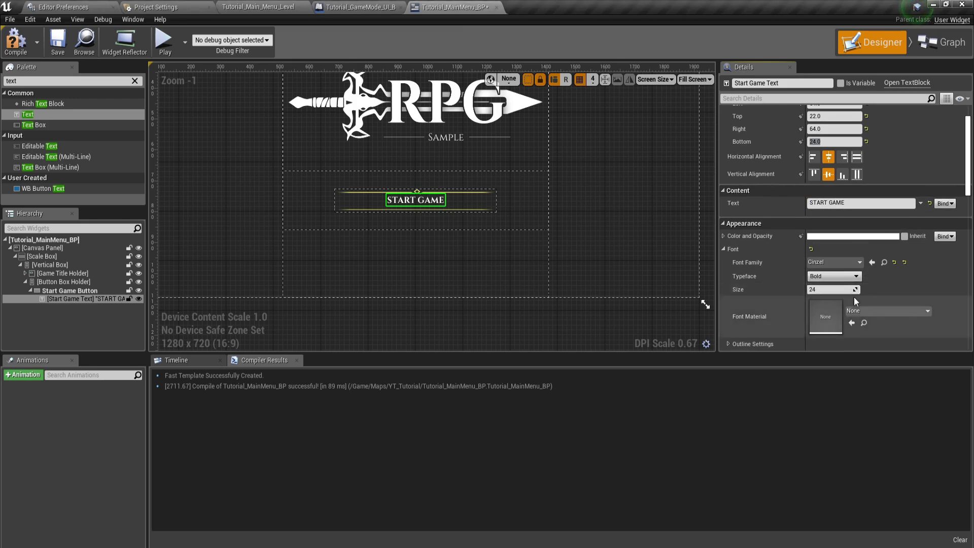
pyautogui.click(832, 277)
pyautogui.click(816, 285)
pyautogui.click(827, 276)
pyautogui.click(818, 293)
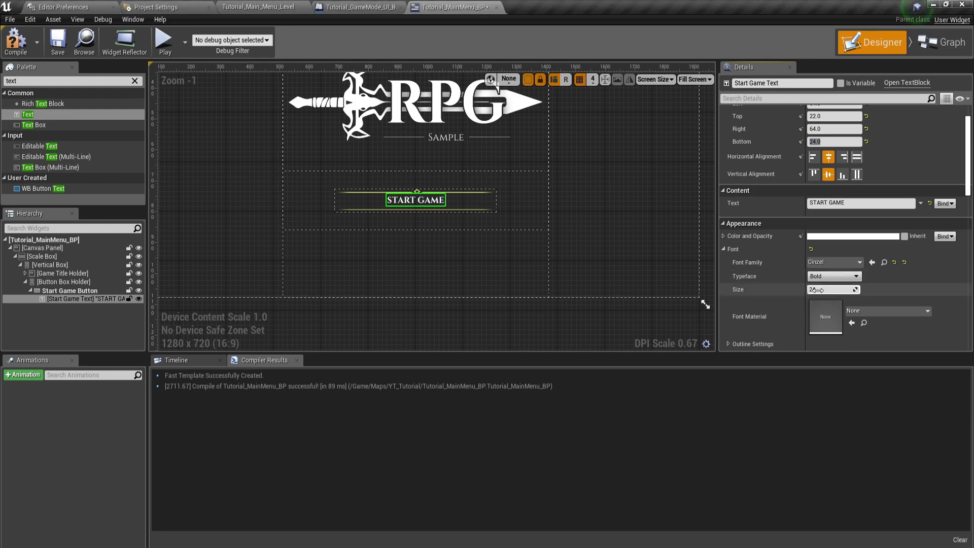
pyautogui.press('Return')
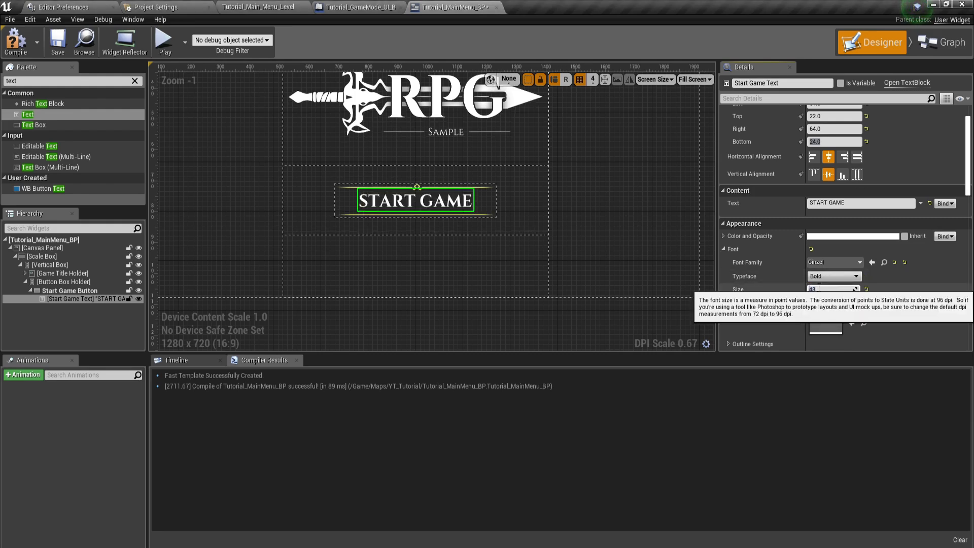
pyautogui.click(580, 191)
pyautogui.click(16, 43)
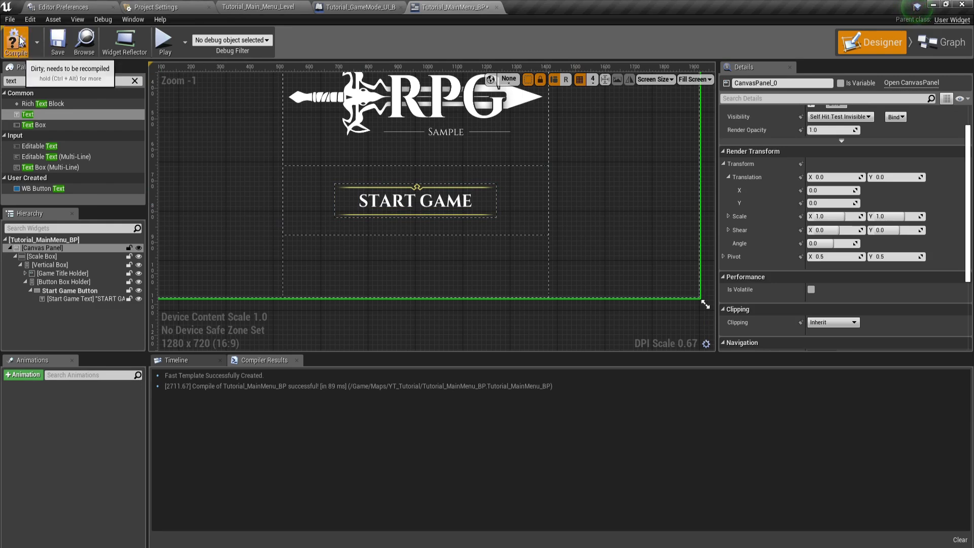
pyautogui.click(58, 43)
pyautogui.click(87, 299)
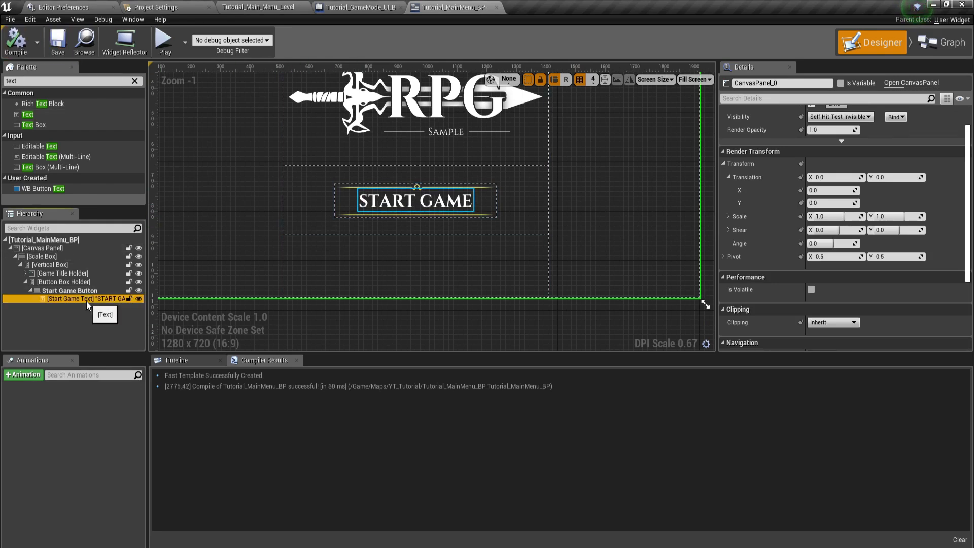
pyautogui.click(100, 327)
pyautogui.hotkey('ctrl', 'v')
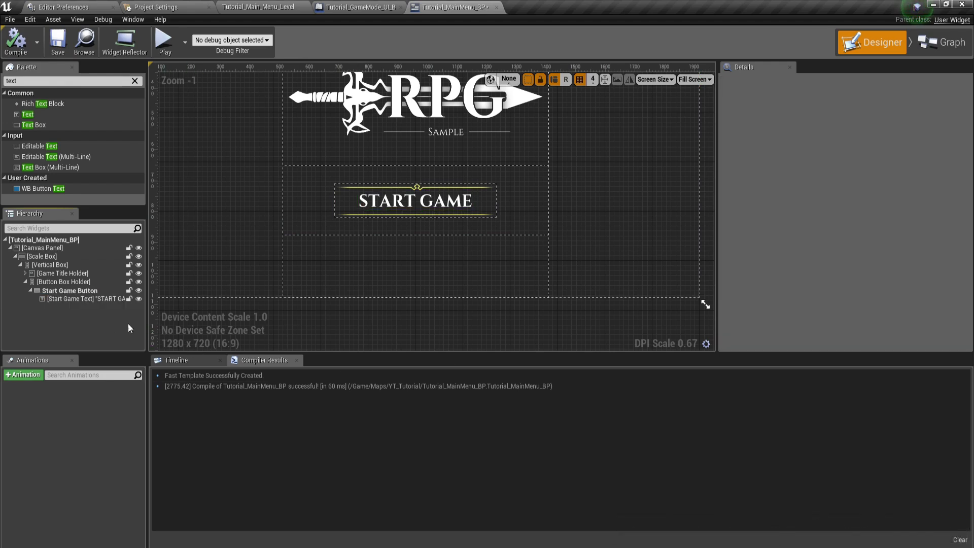
pyautogui.click(16, 40)
pyautogui.click(58, 39)
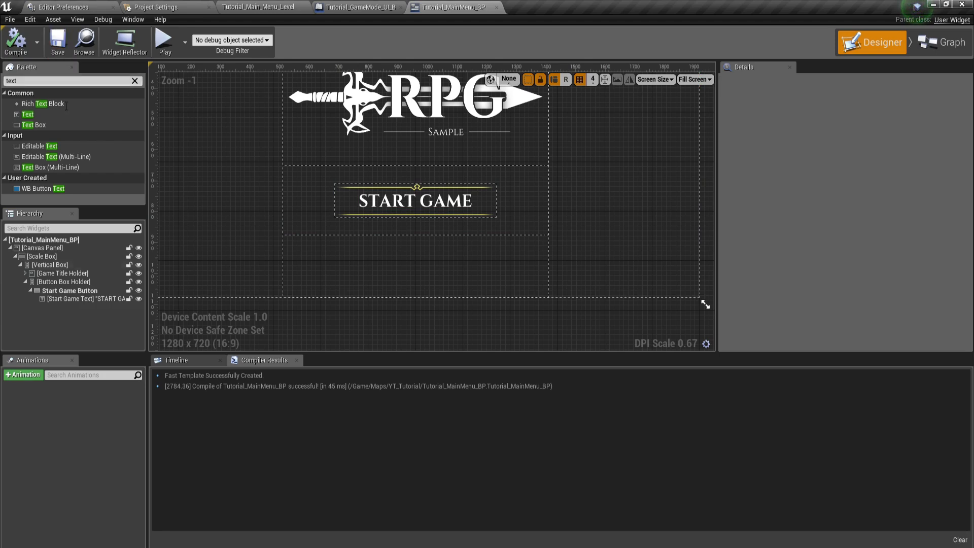
pyautogui.rightClick(64, 300)
pyautogui.click(61, 301)
pyautogui.click(47, 312)
# Step: Duplicate the Start Game Button twice so the Button Box Holder contains three buttons
pyautogui.click(41, 291)
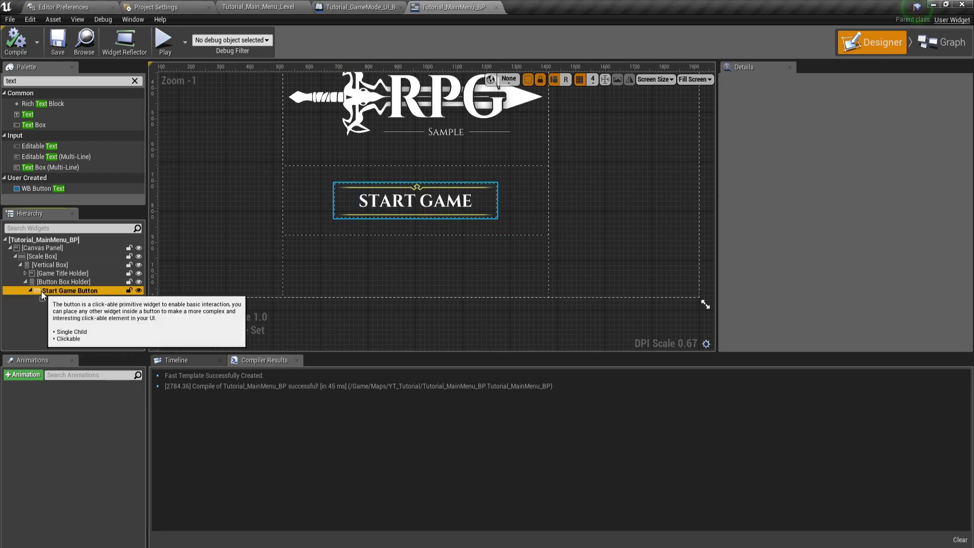
pyautogui.rightClick(44, 291)
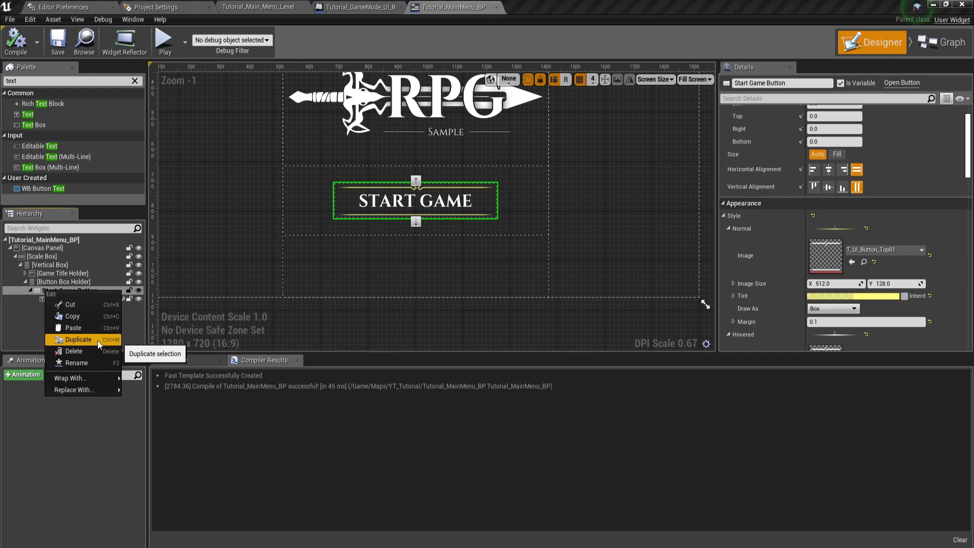
pyautogui.click(29, 331)
pyautogui.click(45, 291)
pyautogui.hotkey('ctrl', 'w')
pyautogui.hotkey('ctrl', 'w')
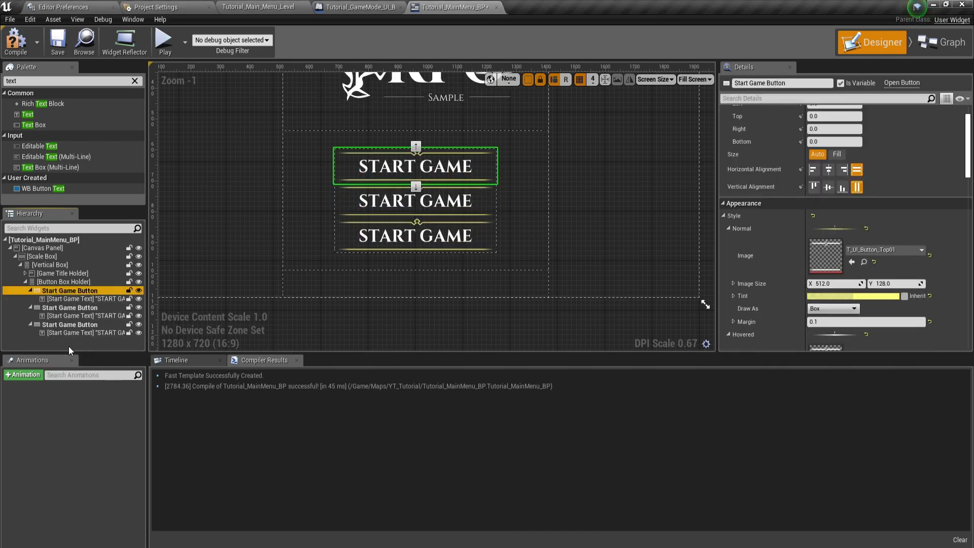
# Step: Rename the second Start Game Button in the Button Box Holder to Option Button
pyautogui.click(86, 307)
pyautogui.click(85, 308)
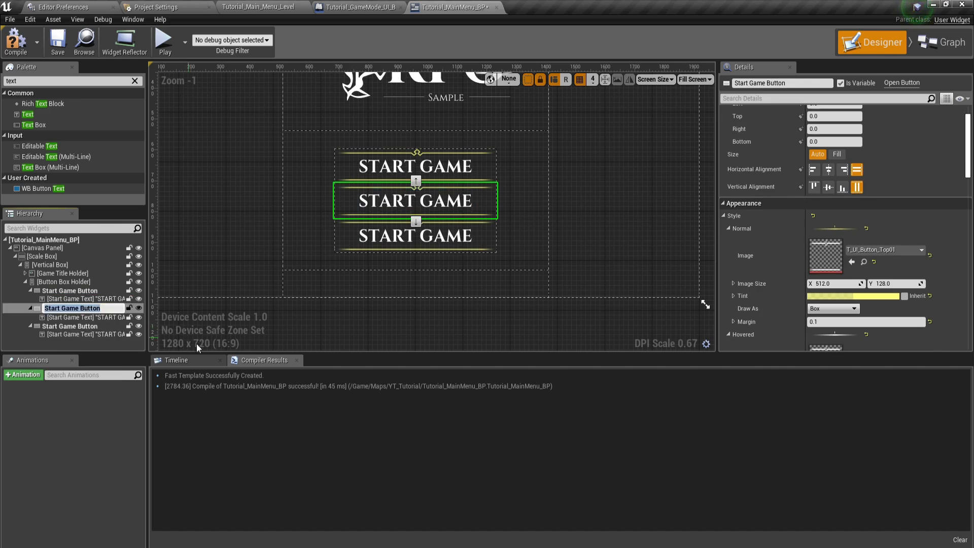
pyautogui.press('Home')
pyautogui.hotkey('ctrl', 'BackSpace')
pyautogui.hotkey('ctrl', 'BackSpace')
pyautogui.write('Option')
pyautogui.press('Return')
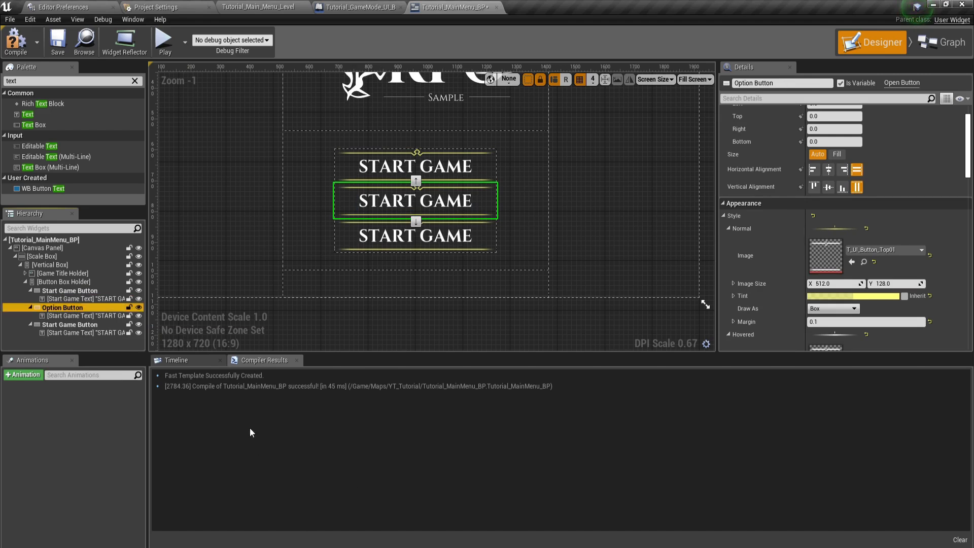
# Step: Rename the text widget inside the Option Button to Option Text
pyautogui.click(111, 315)
pyautogui.click(108, 315)
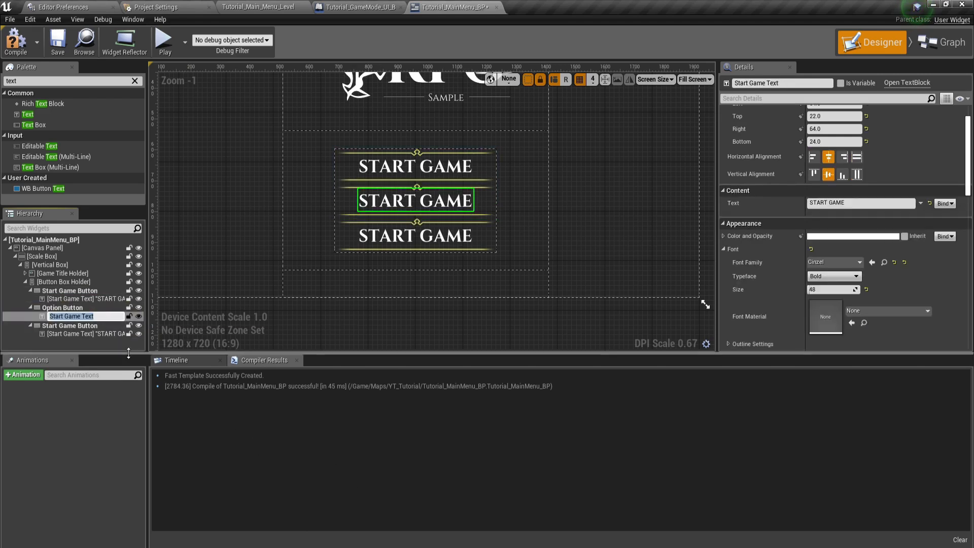
pyautogui.write('Option TEx')
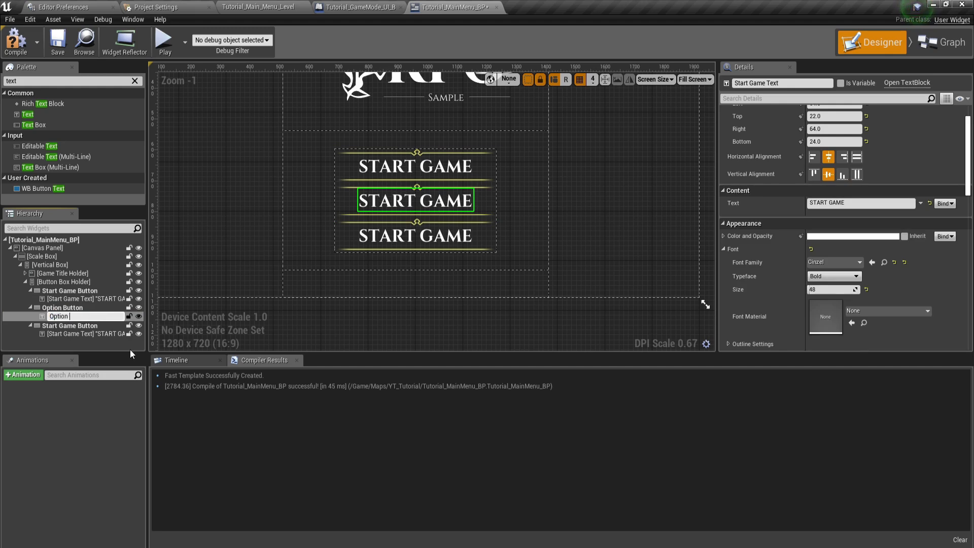
pyautogui.press('BackSpace')
pyautogui.press('BackSpace')
pyautogui.write('ext')
pyautogui.press('Return')
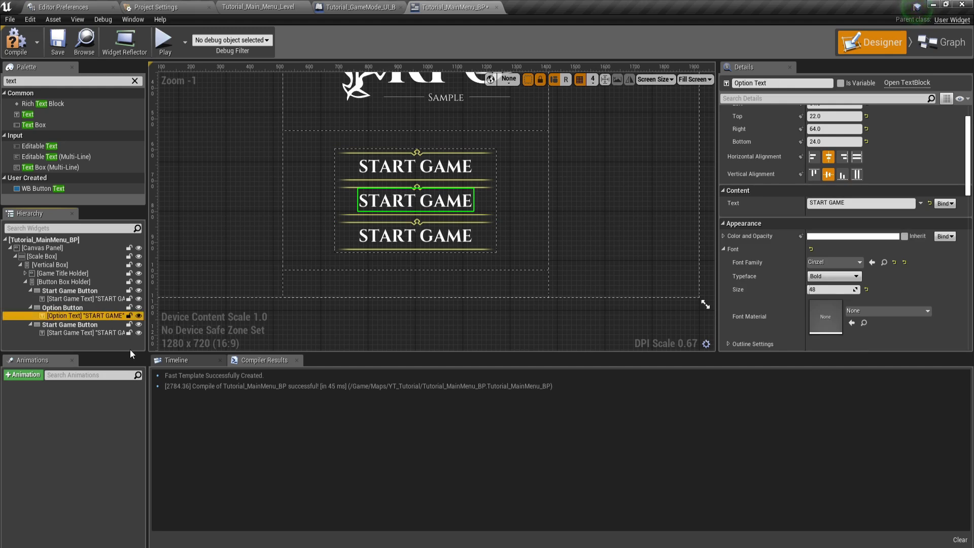
# Step: Change the displayed text of the Option Text to OPTIONS
pyautogui.click(855, 203)
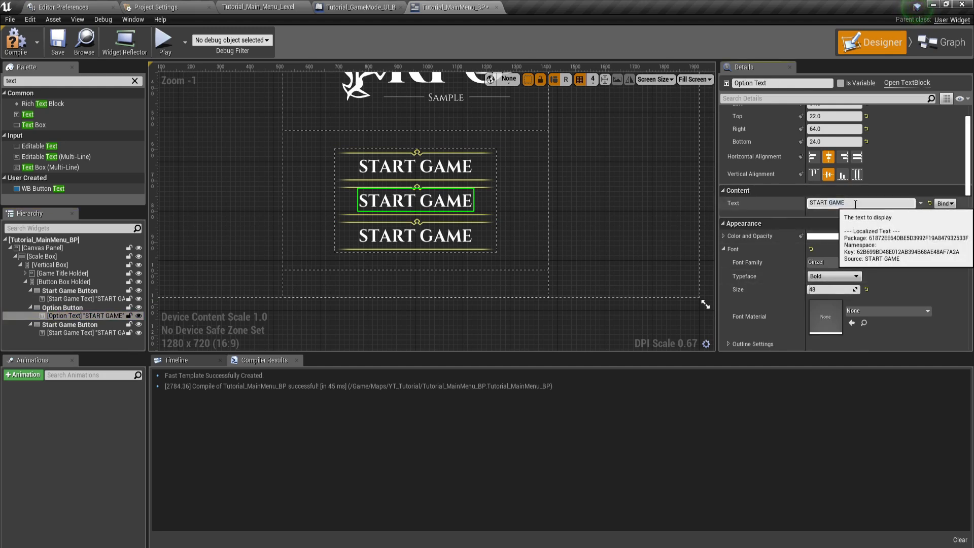
pyautogui.press('BackSpace')
pyautogui.press('BackSpace')
pyautogui.press('BackSpace')
pyautogui.press('BackSpace')
pyautogui.press('BackSpace')
pyautogui.press('BackSpace')
pyautogui.press('BackSpace')
pyautogui.press('BackSpace')
pyautogui.press('BackSpace')
pyautogui.press('Return')
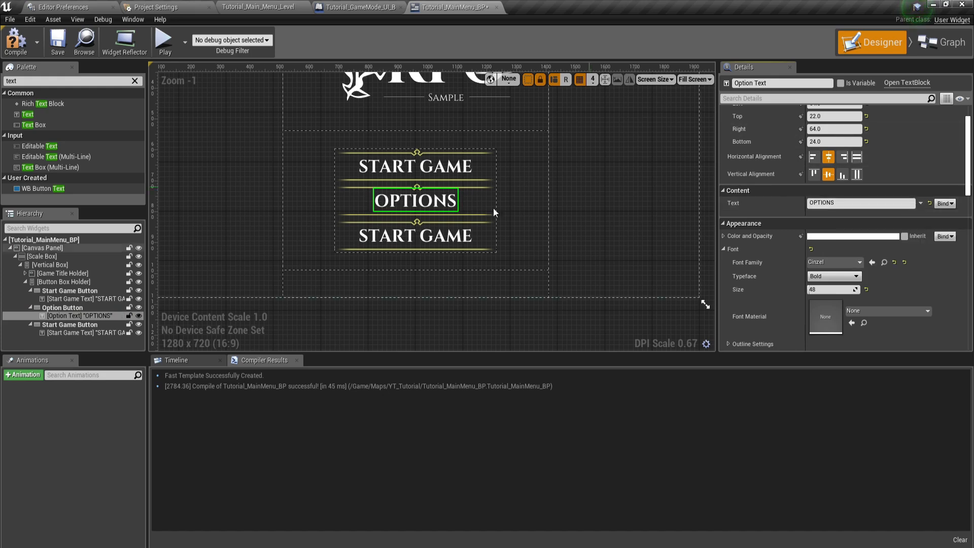
# Step: Rename the third button in the Button Box Holder to Quit Game Button
pyautogui.click(54, 325)
pyautogui.click(56, 326)
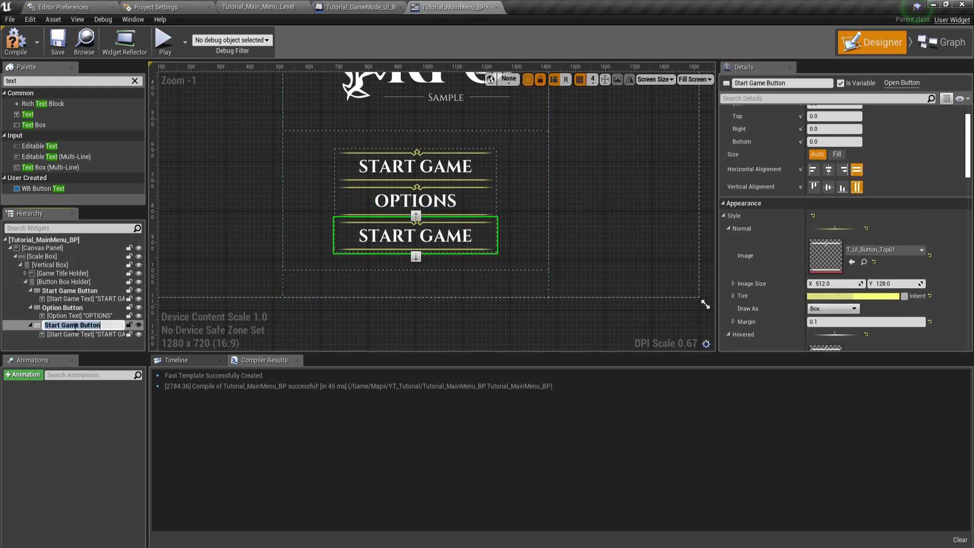
pyautogui.moveTo(57, 325); pyautogui.dragTo(45, 325)
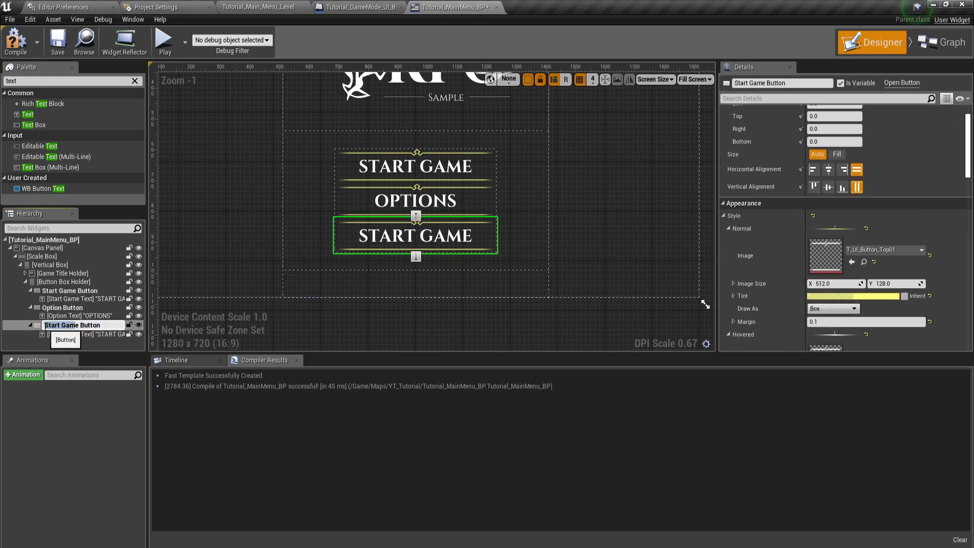
pyautogui.write('Qui')
pyautogui.click(89, 333)
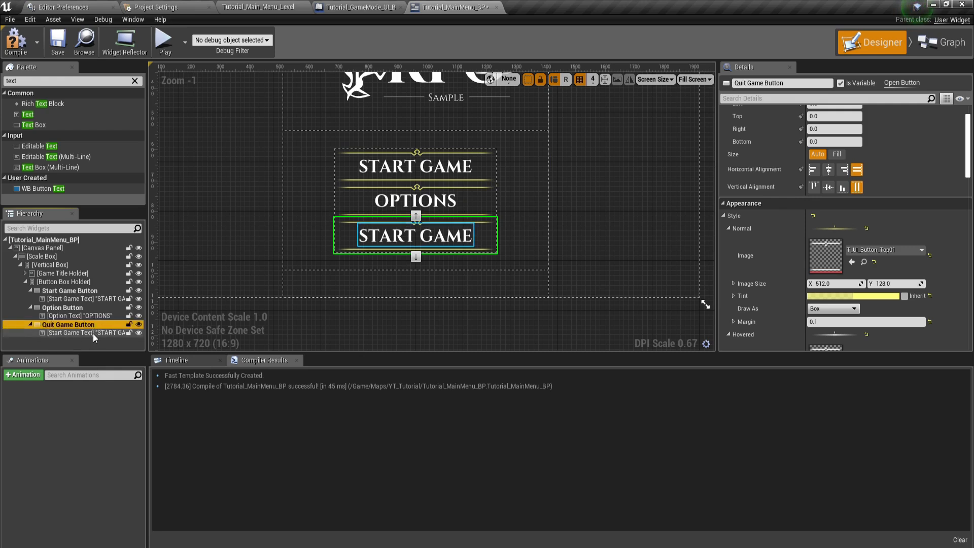
# Step: Rename the text widget inside the Quit Game Button to Quit Text
pyautogui.click(93, 334)
pyautogui.write('quit')
pyautogui.write('Quit Text')
pyautogui.press('Return')
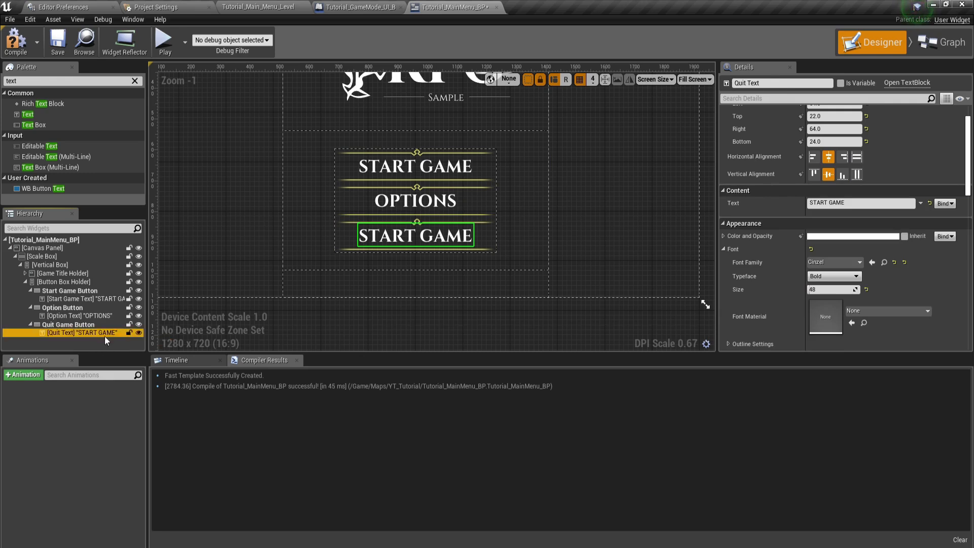
# Step: Change the displayed text of the Quit Text to QUIT, and compile and save the widget
pyautogui.click(822, 203)
pyautogui.write('QUIT')
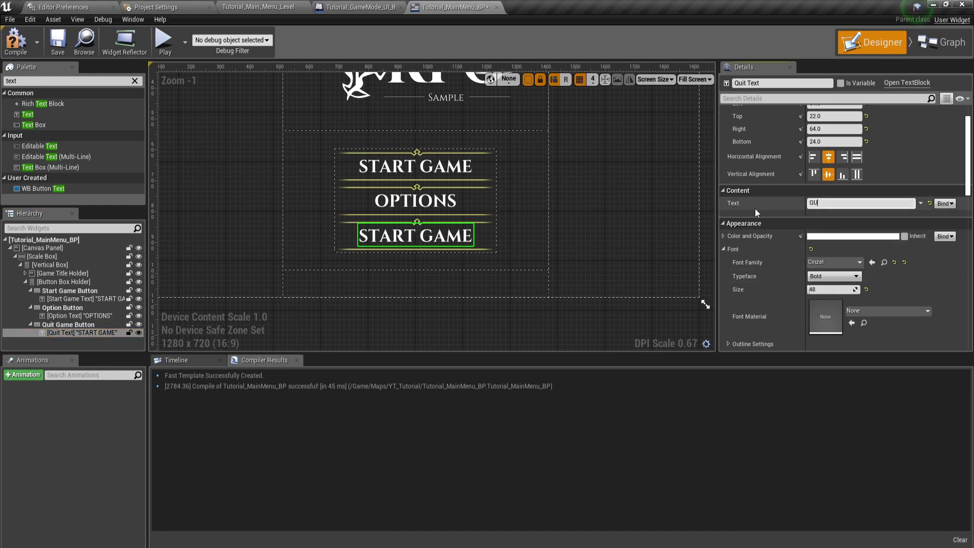
pyautogui.press('Return')
pyautogui.click(638, 143)
pyautogui.scroll(-4, 638, 142)
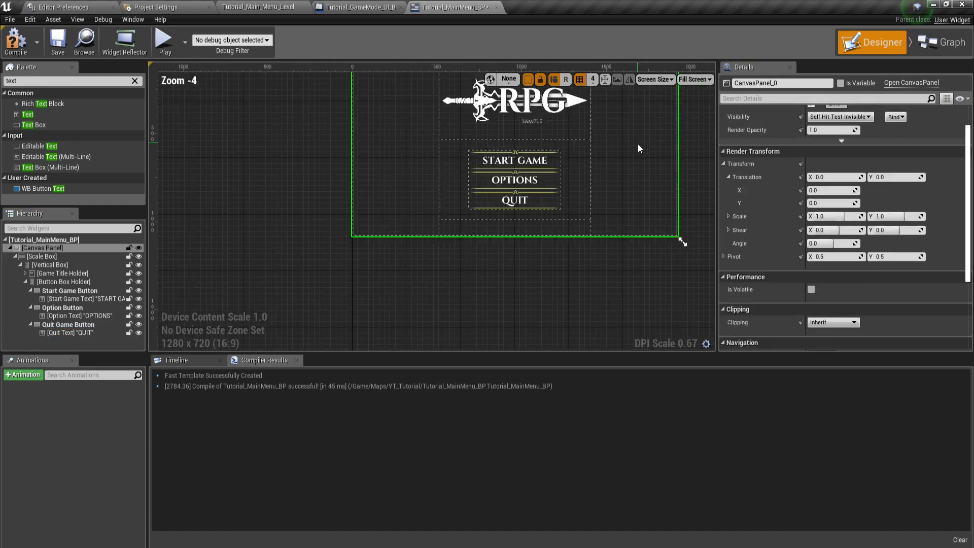
pyautogui.press('F7')
pyautogui.hotkey('ctrl', 's')
# Step: Collapse the button entries and the Button Box Holder in the widget hierarchy
pyautogui.click(30, 325)
pyautogui.click(30, 307)
pyautogui.click(27, 290)
pyautogui.click(25, 281)
pyautogui.click(25, 282)
pyautogui.click(30, 290)
pyautogui.click(26, 281)
pyautogui.click(229, 263)
pyautogui.scroll(2, 284, 206)
pyautogui.scroll(-2, 232, 212)
pyautogui.click(7, 56)
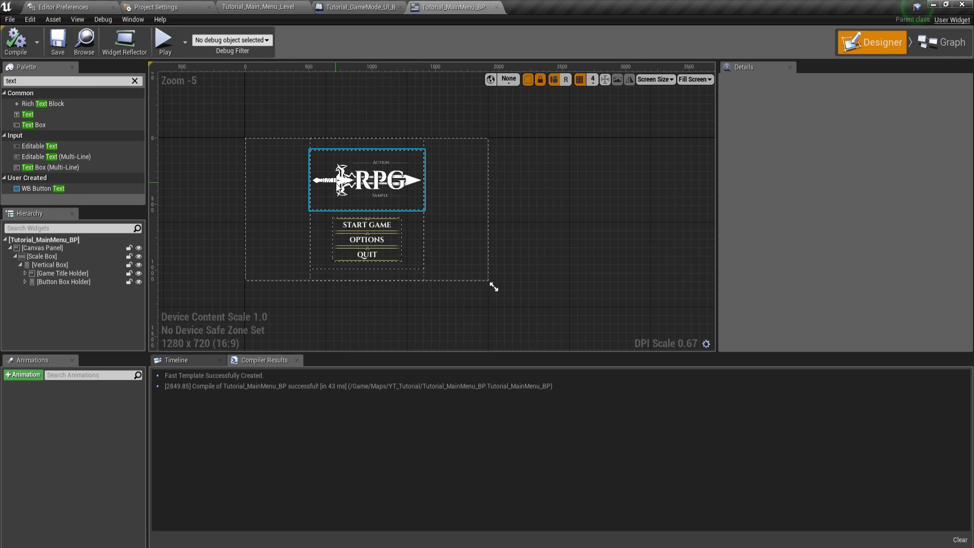
# Step: Play Tutorial_Main_Menu_Level to check the finished menu in game, and stop the session
pyautogui.click(262, 7)
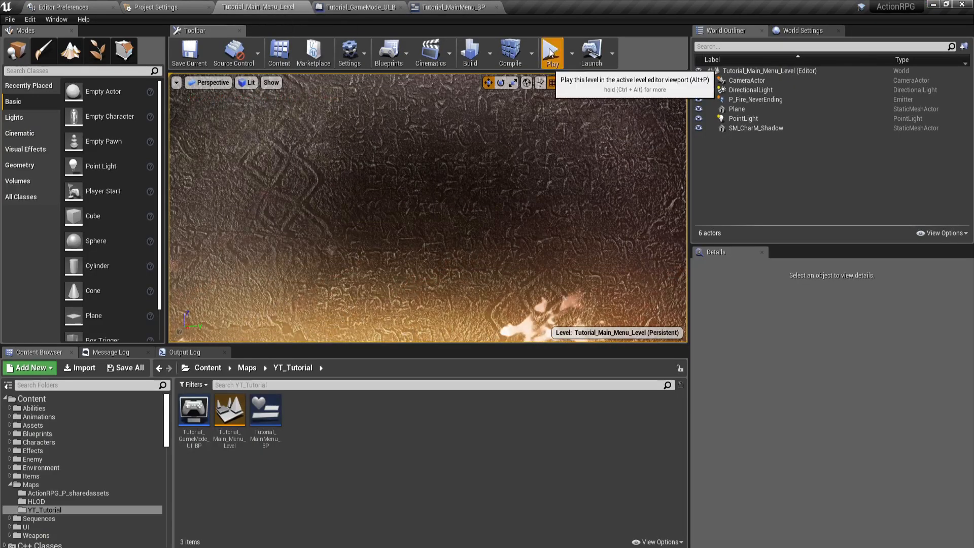
pyautogui.click(551, 52)
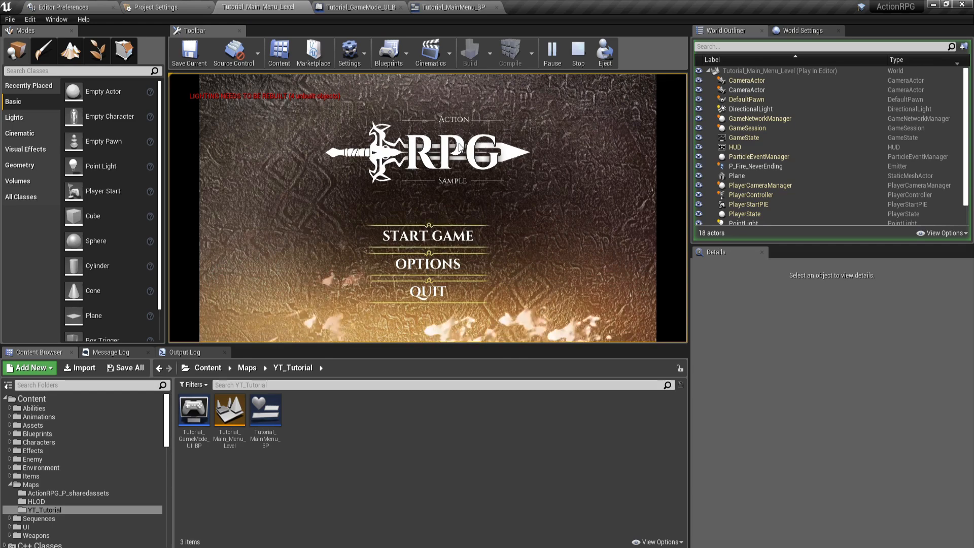
pyautogui.click(578, 51)
# Step: Return to the Tutorial_MainMenu_BP widget and clear its palette search filter
pyautogui.click(364, 7)
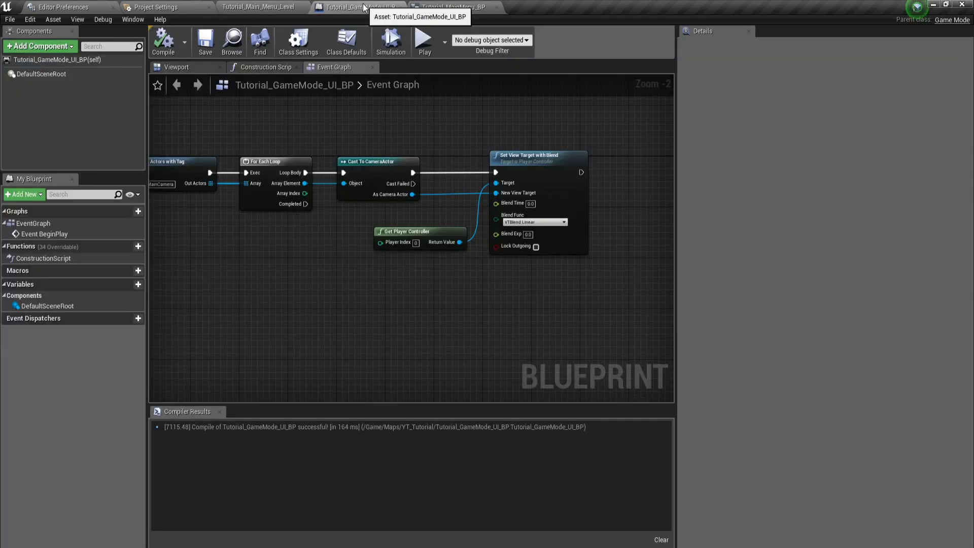
pyautogui.click(453, 7)
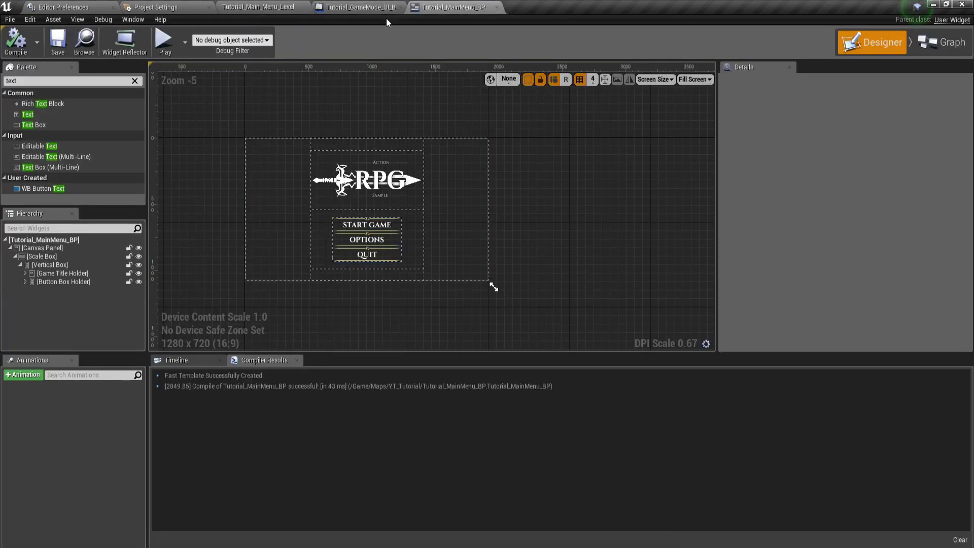
pyautogui.click(134, 81)
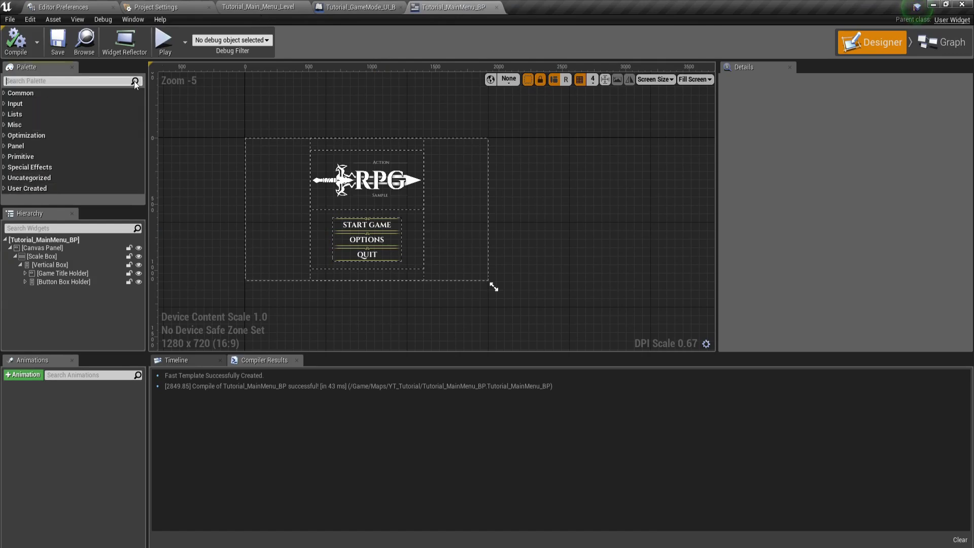
# Step: Examine the Create Widget and Add to Viewport nodes in Tutorial_GameMode_UI_BP's event graph and compare them with the menu in a play session
pyautogui.click(283, 7)
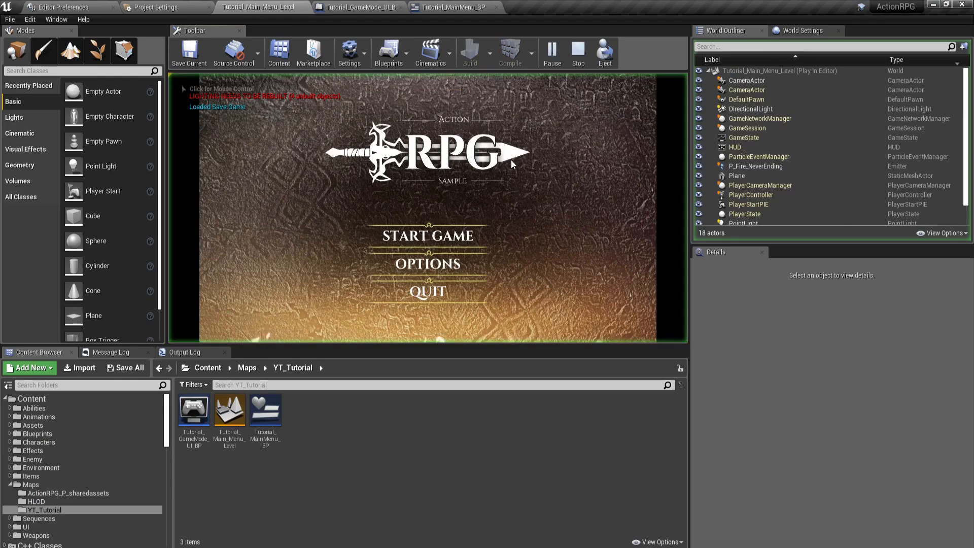
pyautogui.click(578, 51)
pyautogui.click(355, 7)
pyautogui.scroll(-1, 293, 264)
pyautogui.moveTo(224, 264); pyautogui.dragTo(332, 270, button='right')
pyautogui.scroll(1, 243, 257)
pyautogui.scroll(-1, 369, 263)
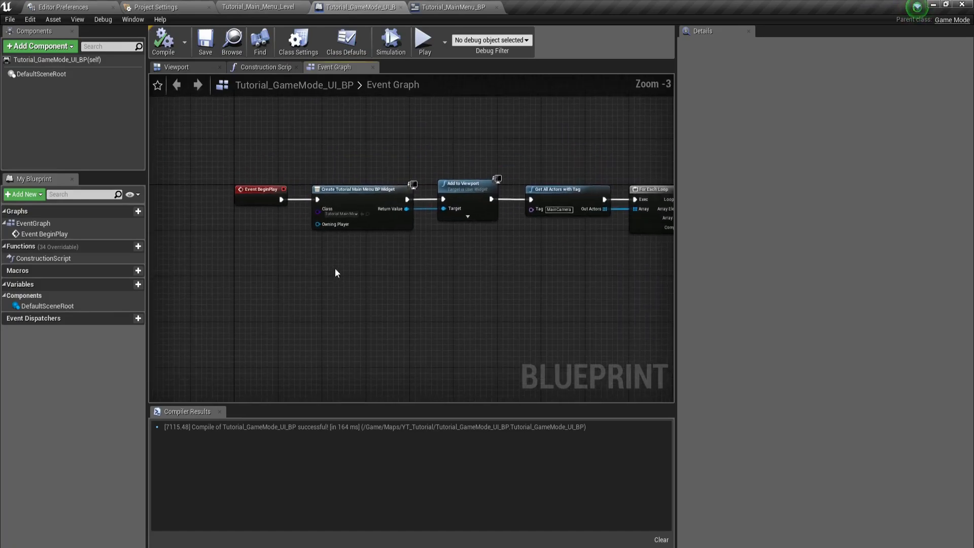
pyautogui.scroll(1, 333, 274)
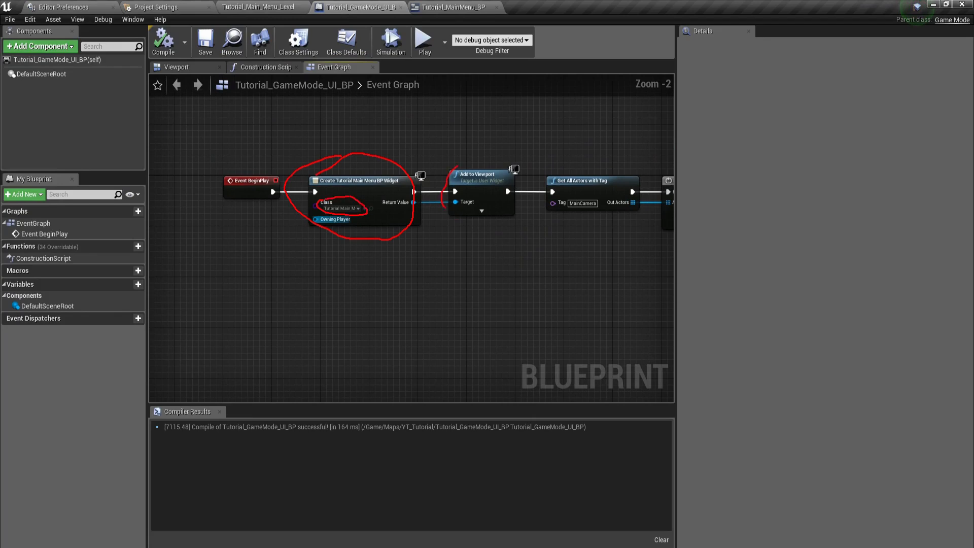
pyautogui.moveTo(462, 132); pyautogui.dragTo(445, 139)
pyautogui.press('Escape')
pyautogui.moveTo(362, 174); pyautogui.dragTo(272, 158, button='right')
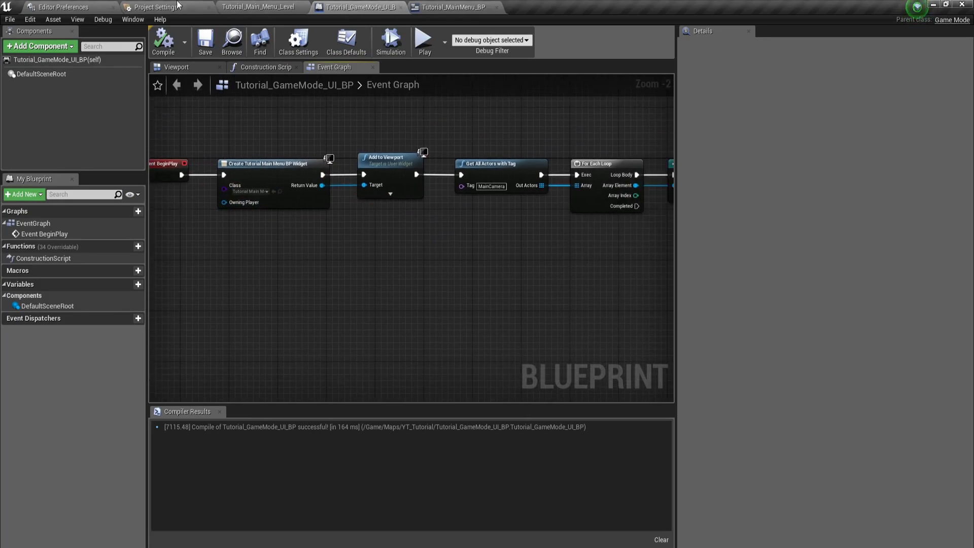
pyautogui.click(245, 10)
pyautogui.click(551, 51)
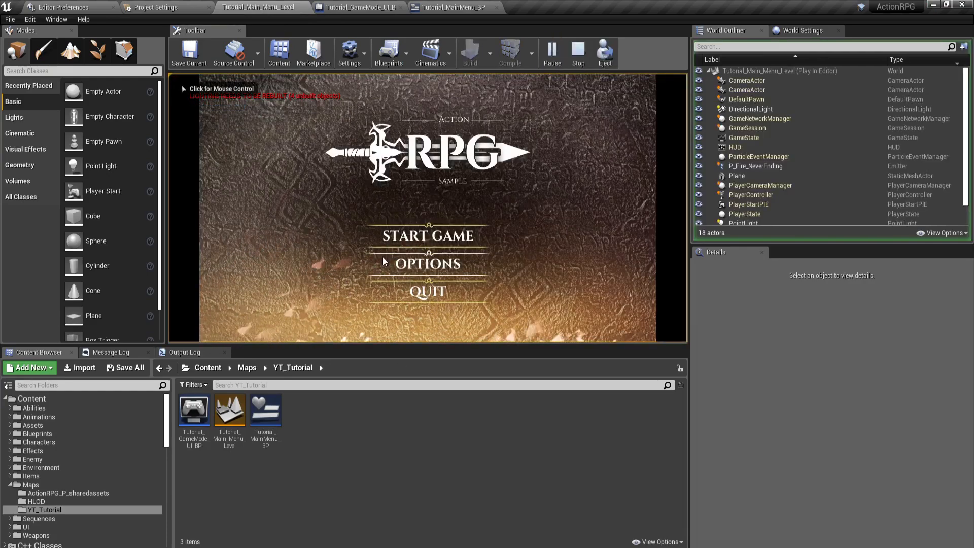
# Step: Break the execution link between Event BeginPlay and the Create Widget node in Tutorial_GameMode_UI_BP, and compile and save
pyautogui.click(358, 7)
pyautogui.moveTo(194, 172); pyautogui.dragTo(252, 174, button='right')
pyautogui.click(284, 191)
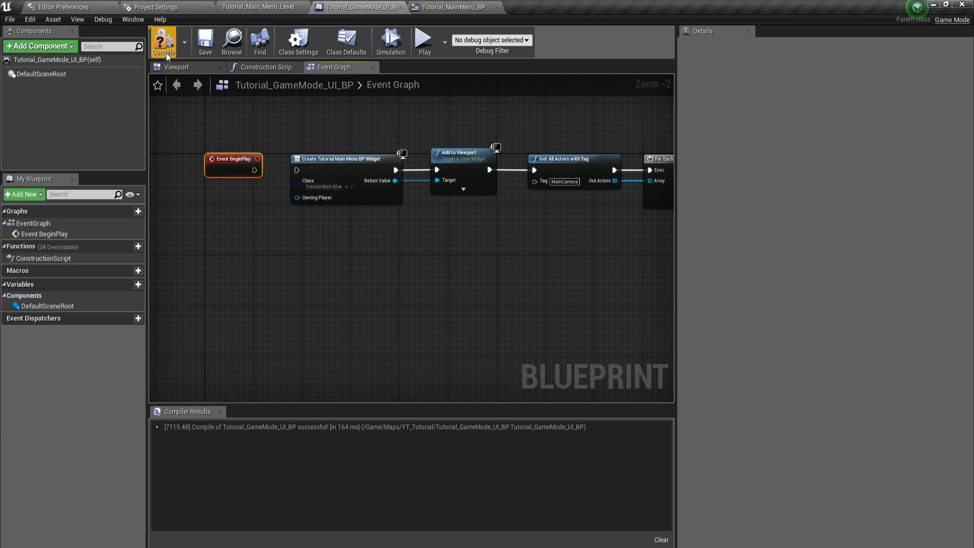
pyautogui.click(210, 44)
# Step: Connect Event BeginPlay directly to Get All Actors with Tag, bypassing the widget nodes, and compile the game mode blueprint
pyautogui.moveTo(342, 108); pyautogui.dragTo(282, 107, button='right')
pyautogui.moveTo(267, 142); pyautogui.dragTo(260, 104, button='right')
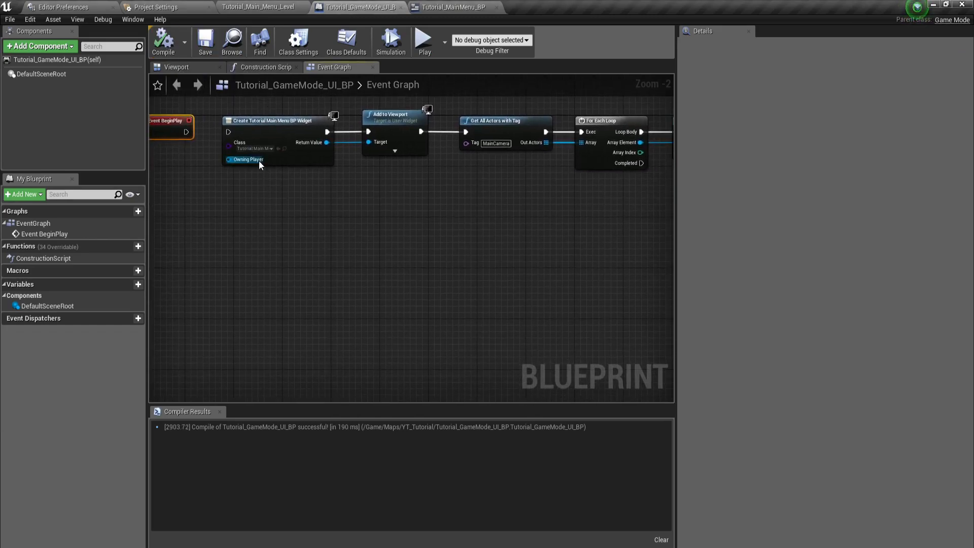
pyautogui.scroll(-1, 255, 156)
pyautogui.moveTo(175, 125); pyautogui.dragTo(446, 137)
pyautogui.moveTo(374, 119); pyautogui.dragTo(364, 126)
pyautogui.click(248, 130)
pyautogui.click(168, 46)
# Step: Play the main menu level to test it with the widget nodes bypassed, and stop the session
pyautogui.click(258, 6)
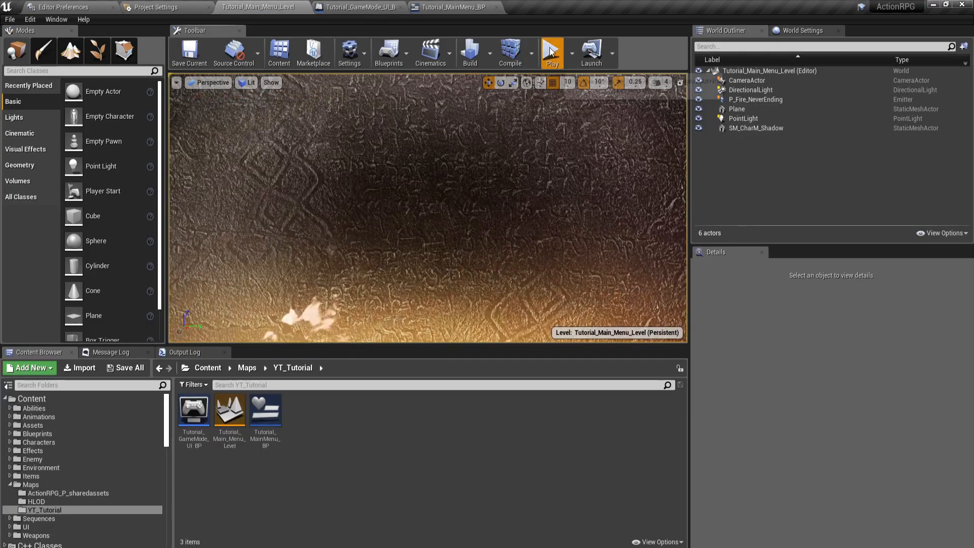
pyautogui.click(552, 52)
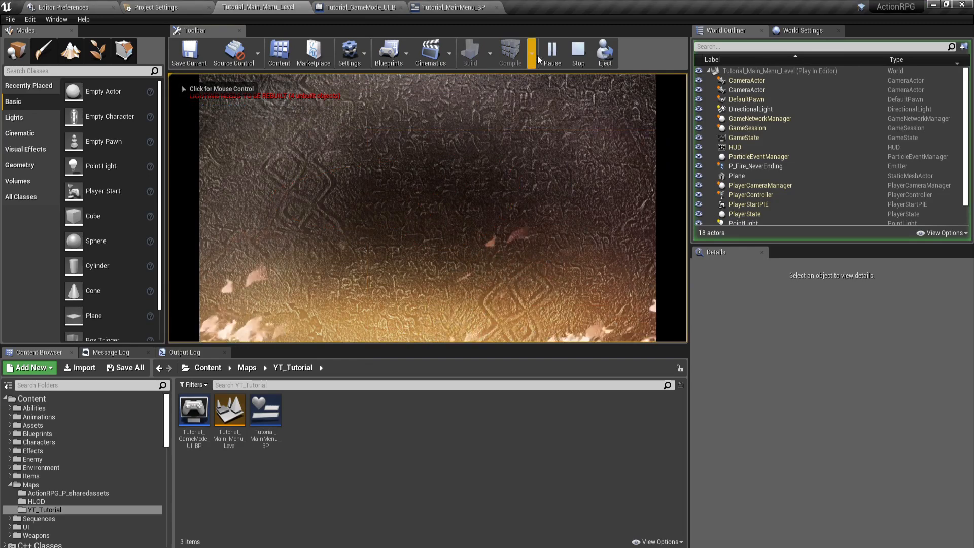
pyautogui.click(578, 53)
# Step: Break Event BeginPlay's link to Get All Actors with Tag, reconnect it to the Create Widget node, and compile and save the blueprint
pyautogui.click(361, 7)
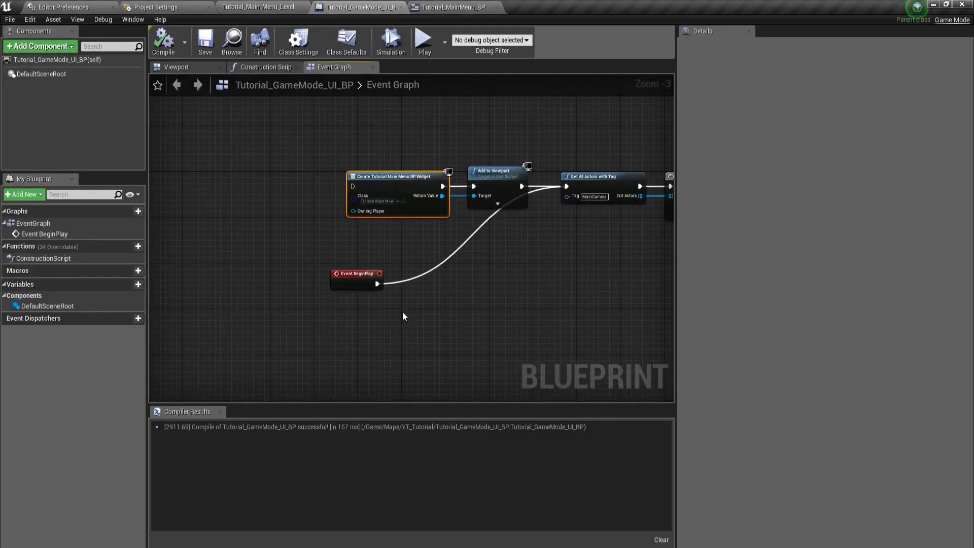
pyautogui.rightClick(376, 284)
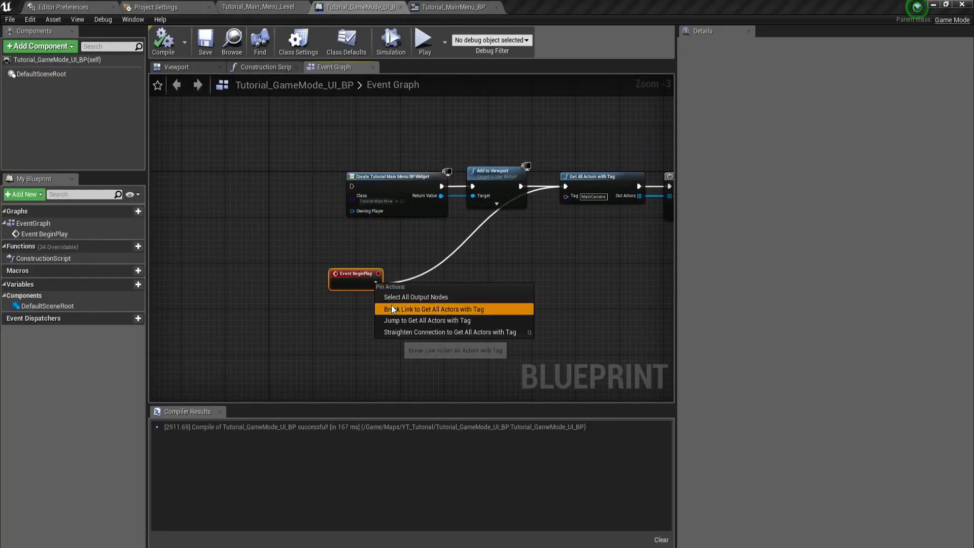
pyautogui.click(436, 309)
pyautogui.moveTo(348, 274); pyautogui.dragTo(359, 194)
pyautogui.moveTo(304, 181); pyautogui.dragTo(352, 186)
pyautogui.click(206, 47)
pyautogui.moveTo(350, 244); pyautogui.dragTo(293, 274, button='right')
pyautogui.scroll(2, 350, 276)
pyautogui.click(281, 212)
pyautogui.click(332, 249)
pyautogui.scroll(-3, 430, 287)
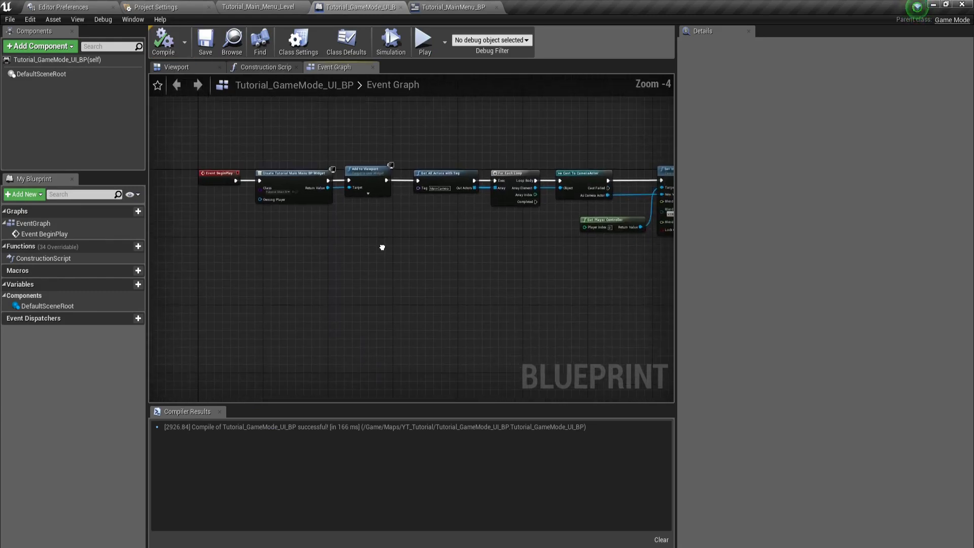
# Step: Return to the Tutorial_MainMenu_BP widget and show its animation Timeline
pyautogui.click(431, 8)
pyautogui.click(258, 6)
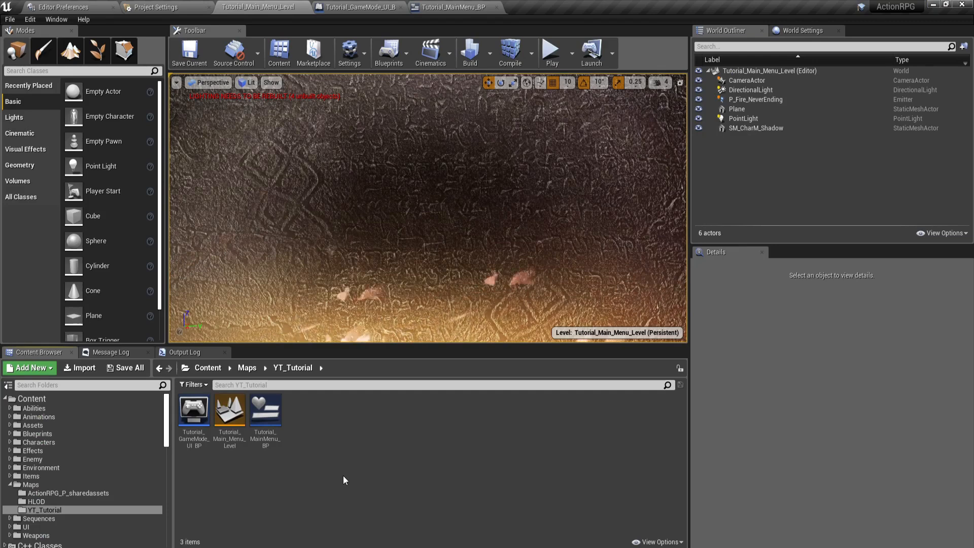
pyautogui.click(332, 6)
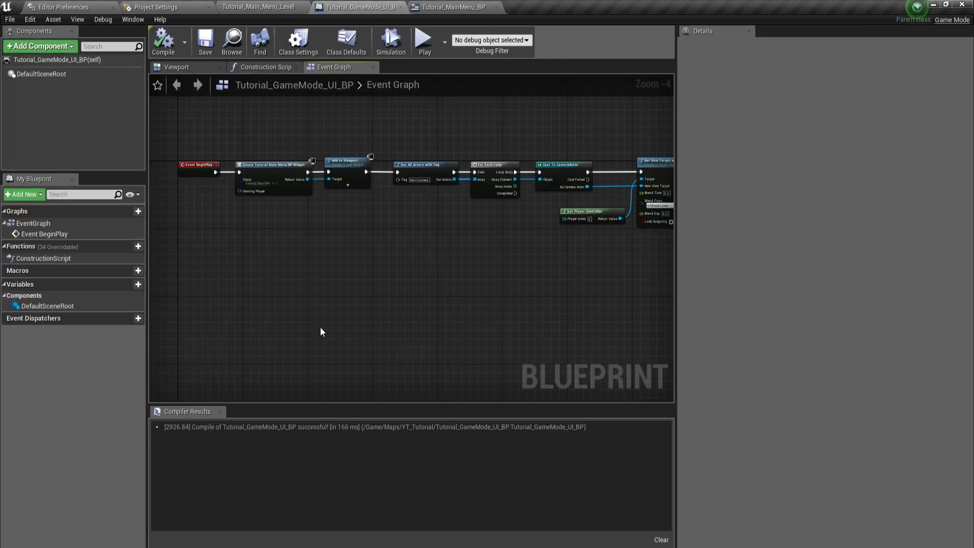
pyautogui.click(477, 6)
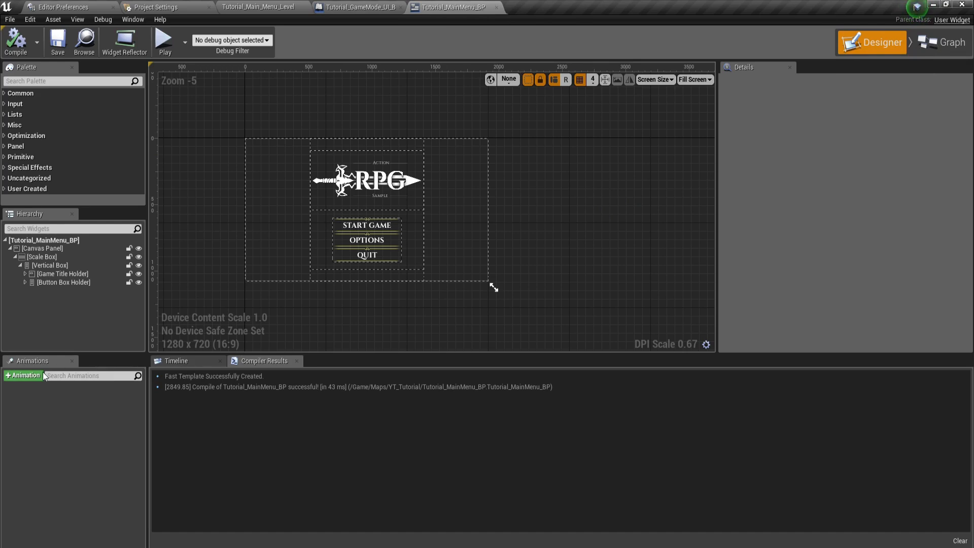
pyautogui.click(200, 361)
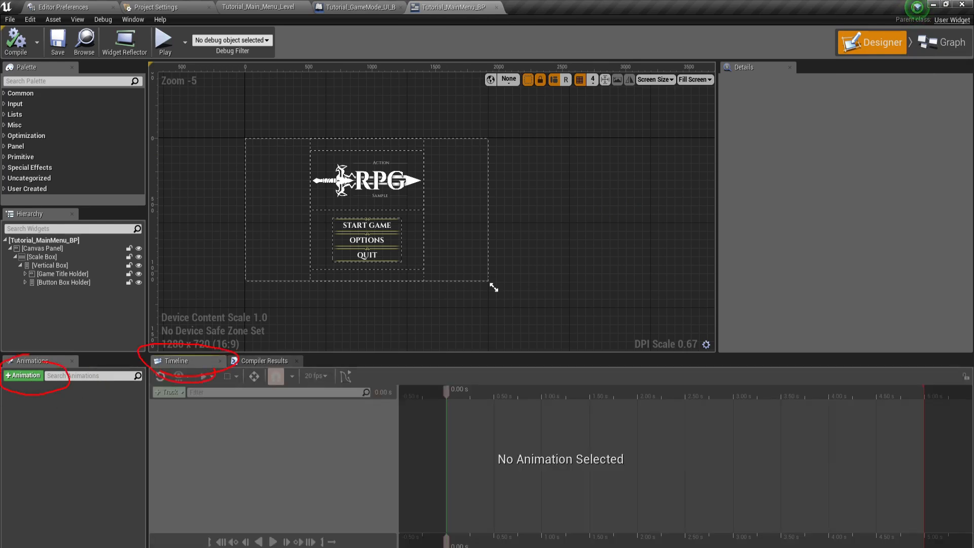
# Step: Create a widget animation named TitleAnimation, select it, and widen its timeline area
pyautogui.click(19, 378)
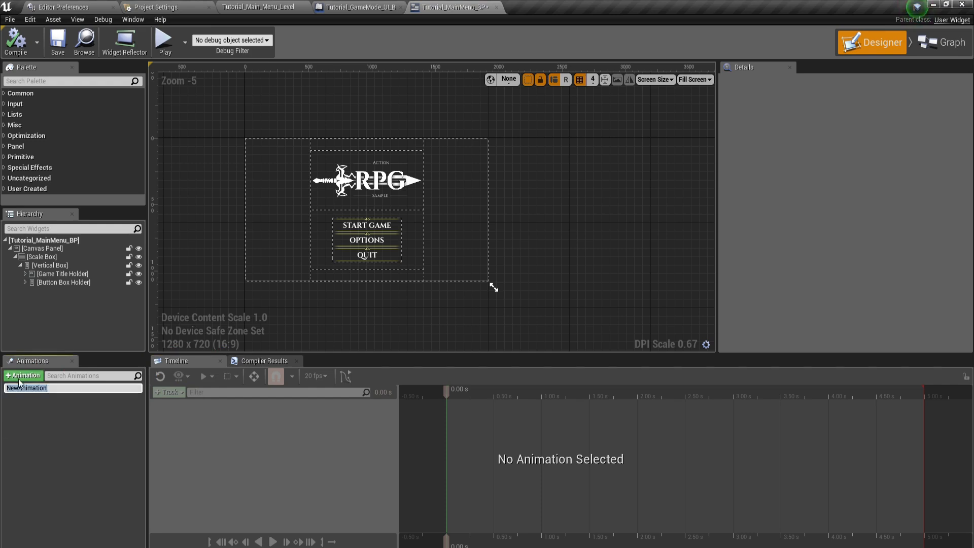
pyautogui.write('TitleAnimation')
pyautogui.press('Return')
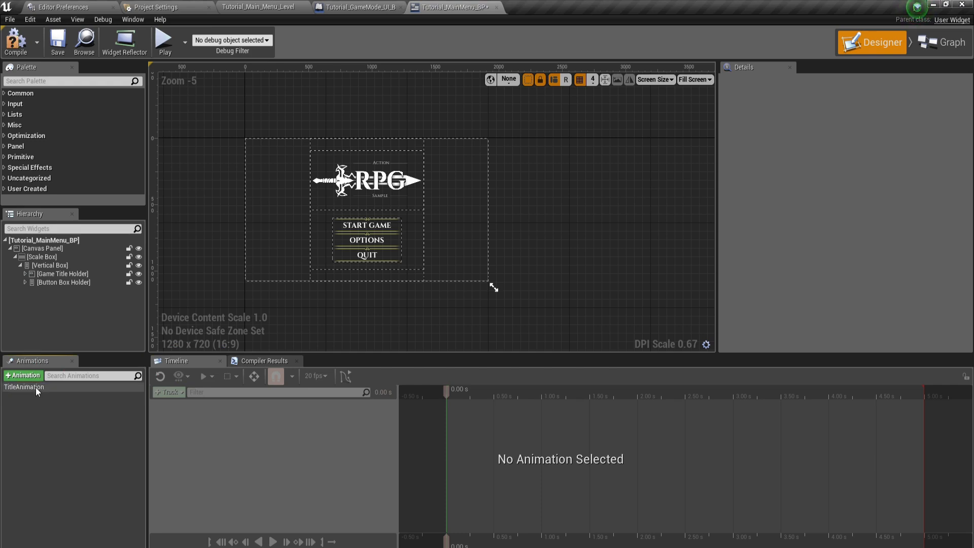
pyautogui.click(36, 387)
pyautogui.moveTo(397, 388); pyautogui.dragTo(302, 388)
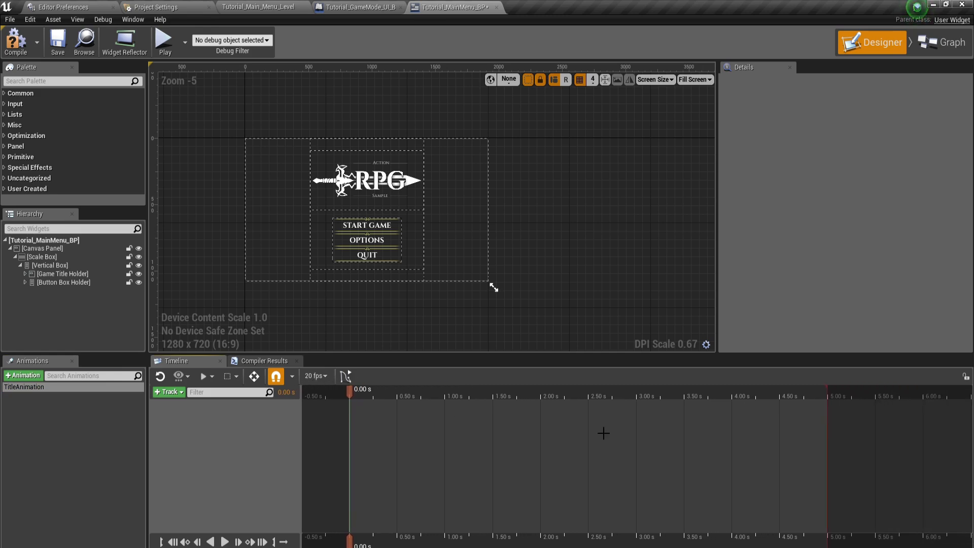
# Step: Set the end of TitleAnimation's playback range to 3.75 s
pyautogui.moveTo(826, 390); pyautogui.dragTo(710, 418)
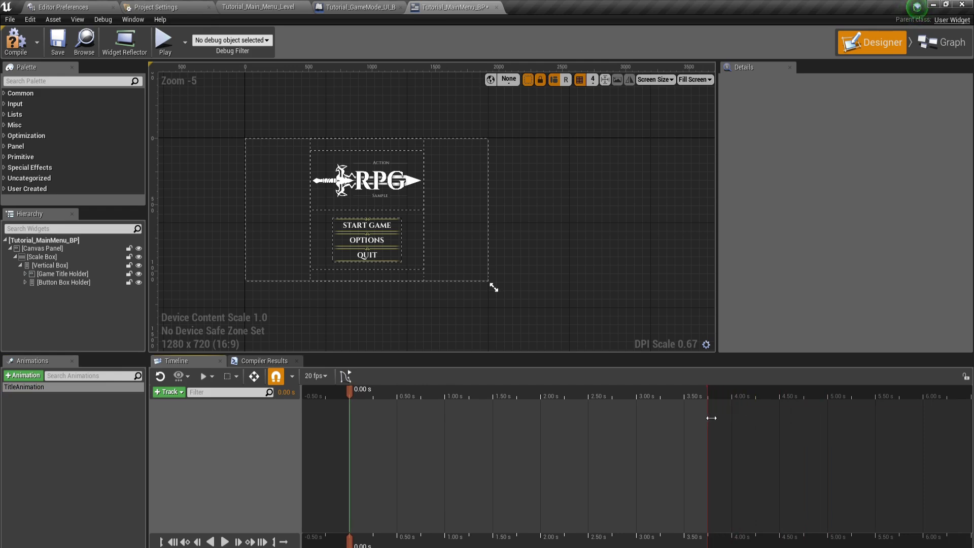
pyautogui.moveTo(713, 417)
pyautogui.mouseDown()
pyautogui.moveTo(724, 418)
pyautogui.moveTo(707, 418)
pyautogui.mouseUp()
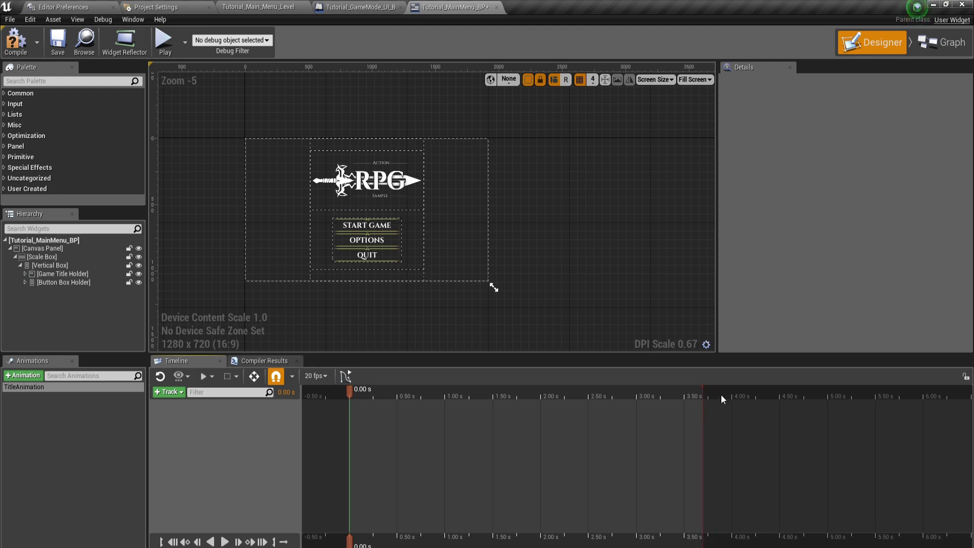
pyautogui.moveTo(351, 391)
pyautogui.mouseDown()
pyautogui.moveTo(708, 420)
pyautogui.moveTo(698, 395)
pyautogui.moveTo(708, 396)
pyautogui.moveTo(580, 390)
pyautogui.mouseUp()
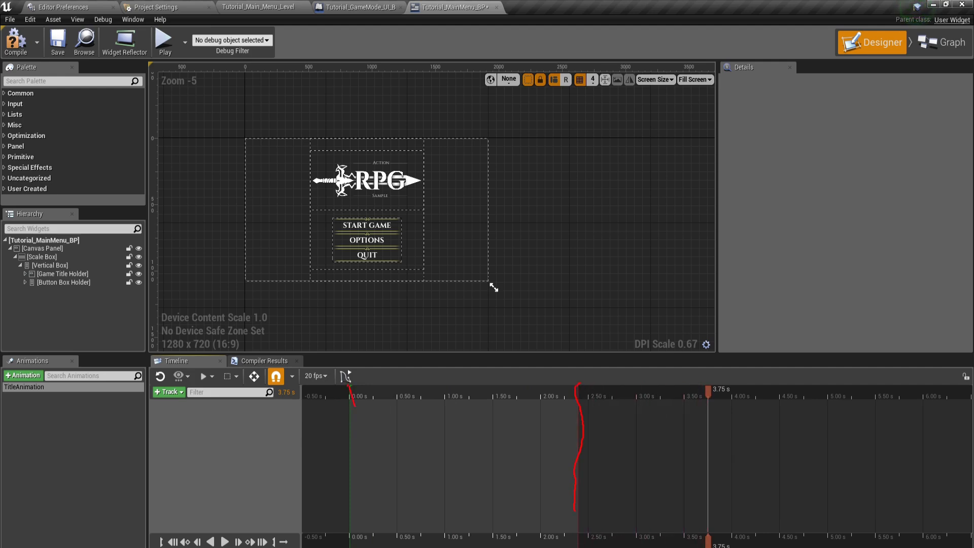
pyautogui.moveTo(578, 388); pyautogui.dragTo(708, 398)
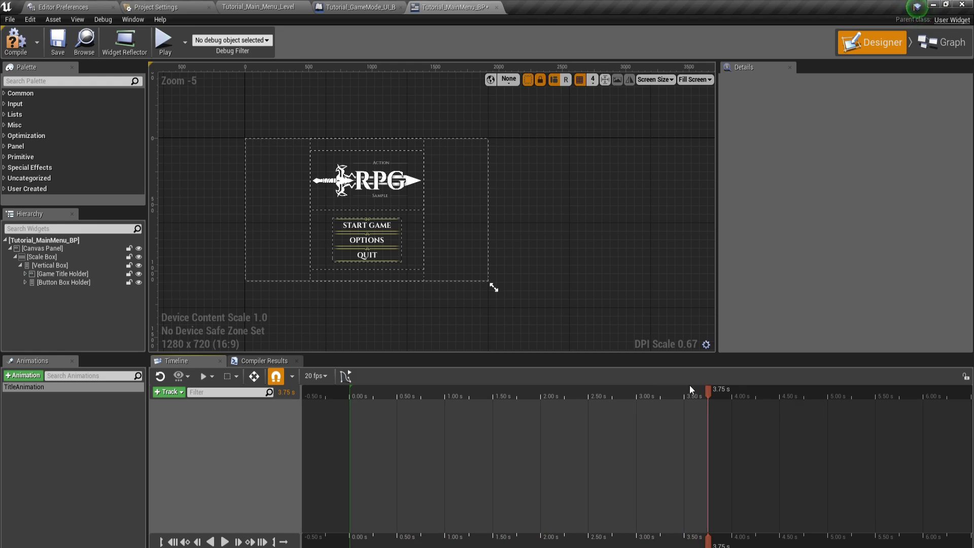
# Step: Return the playhead to the start of the timeline and enter 3.75 as its exact time
pyautogui.click(350, 382)
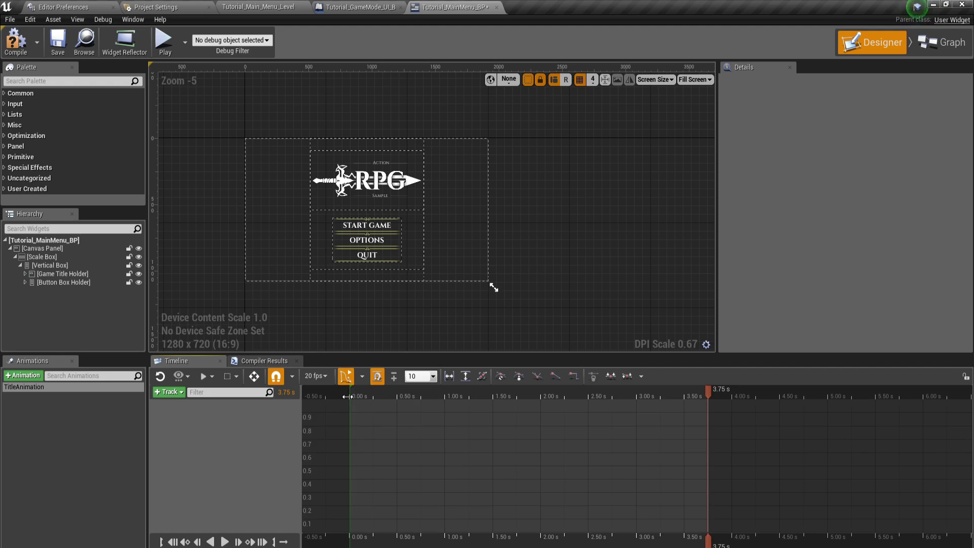
pyautogui.click(346, 376)
pyautogui.moveTo(349, 391)
pyautogui.mouseDown()
pyautogui.moveTo(431, 401)
pyautogui.moveTo(397, 415)
pyautogui.moveTo(351, 406)
pyautogui.mouseUp()
pyautogui.click(287, 393)
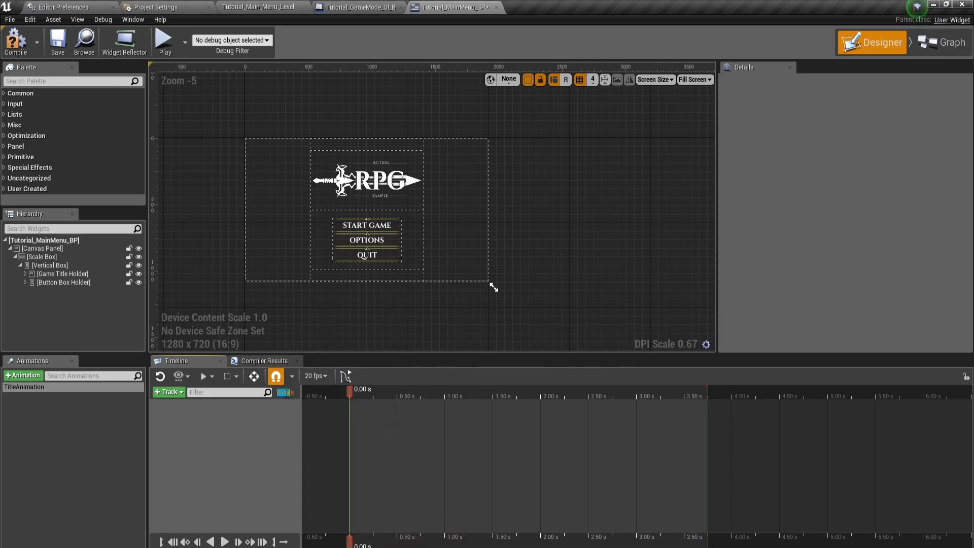
pyautogui.click(266, 412)
pyautogui.click(287, 392)
pyautogui.write('3.75')
pyautogui.press('Return')
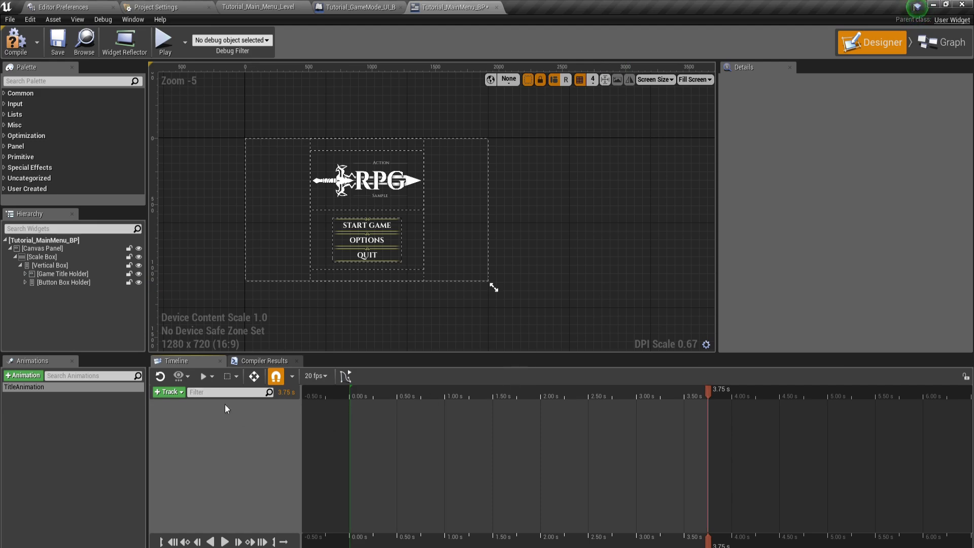
# Step: Select the Game Logo image inside Game Title Holder and add a track for it to TitleAnimation
pyautogui.click(24, 274)
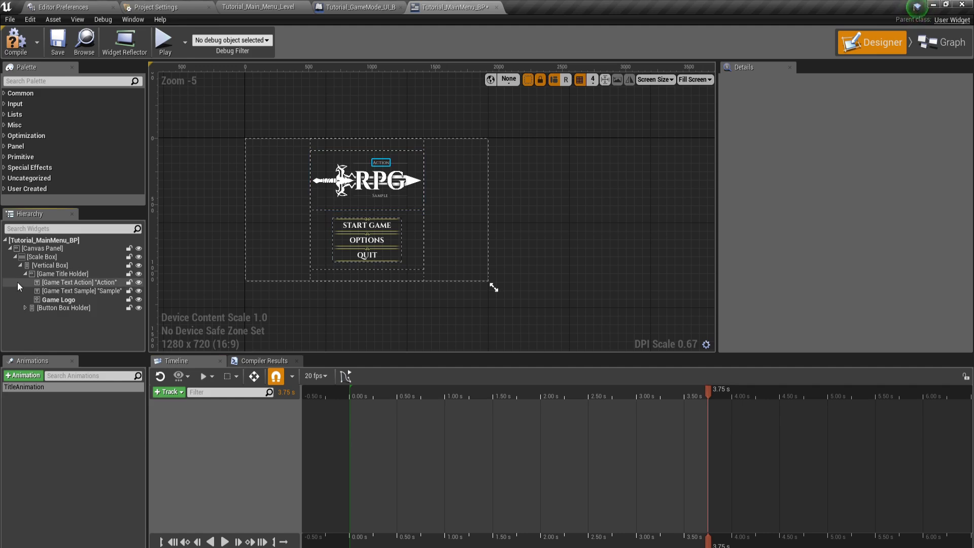
pyautogui.click(53, 274)
pyautogui.click(57, 299)
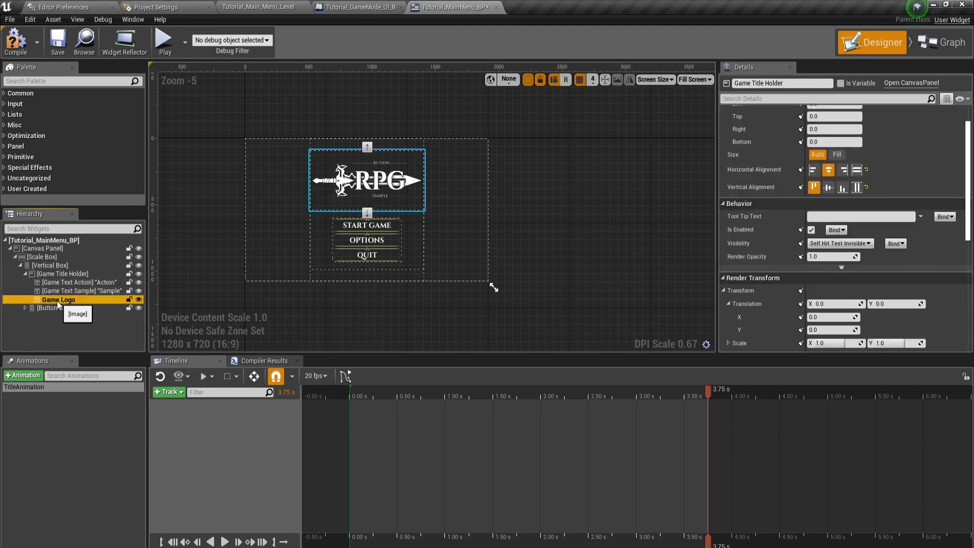
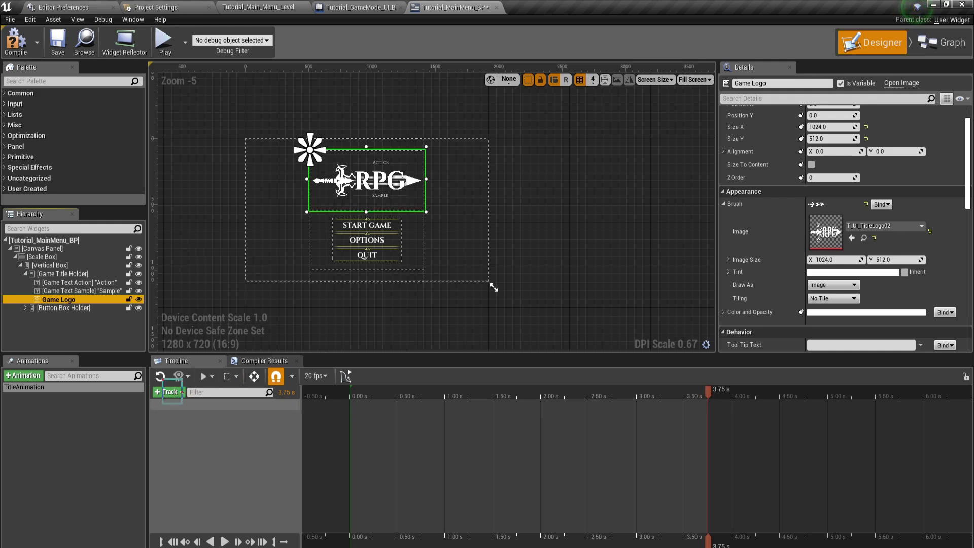
pyautogui.hotkey('ctrl', '2')
pyautogui.moveTo(152, 404); pyautogui.dragTo(178, 377)
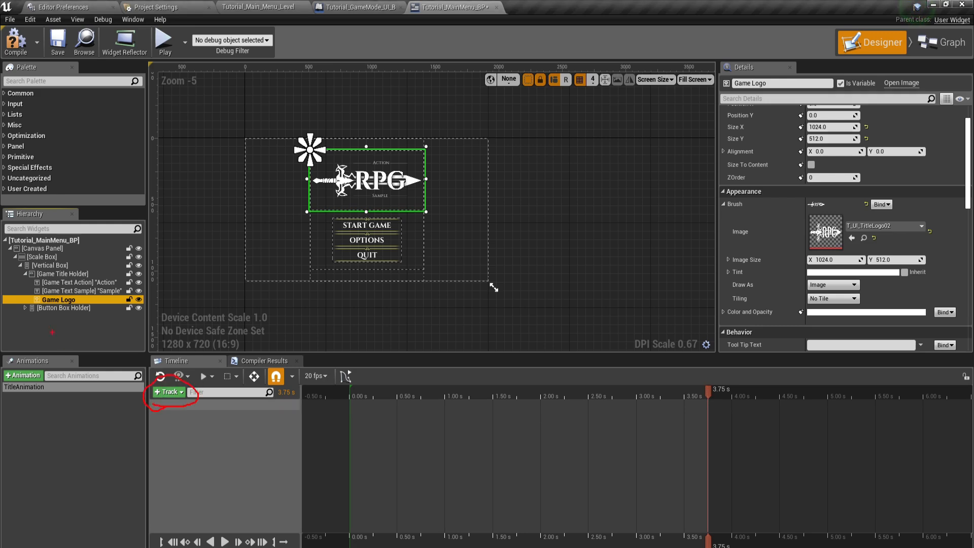
pyautogui.press('Escape')
pyautogui.click(173, 391)
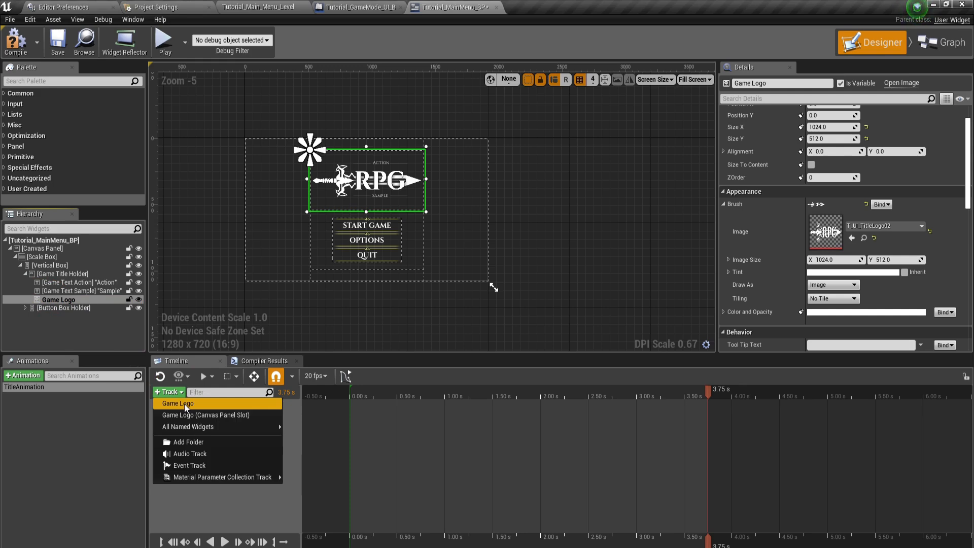
pyautogui.click(186, 404)
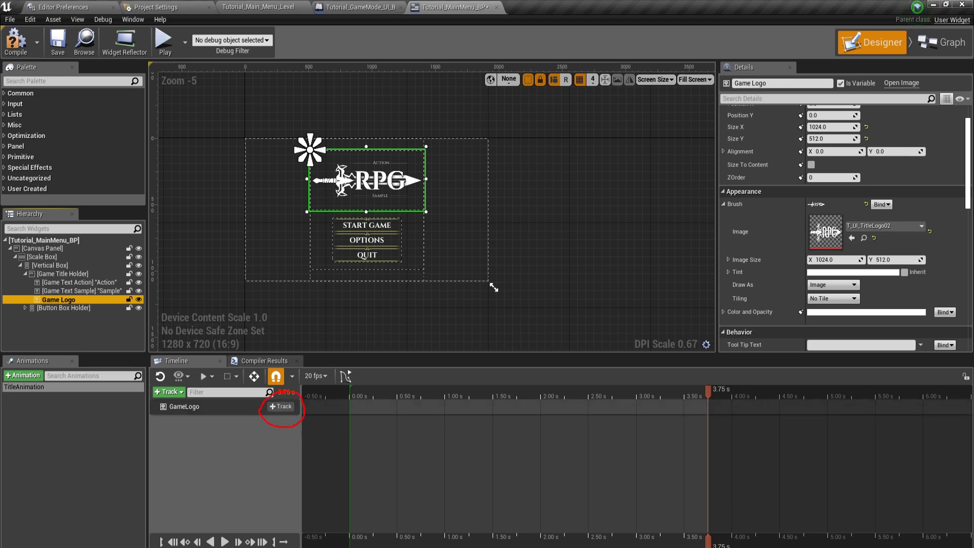
# Step: Add Color and Opacity and Transform tracks to GameLogo at 3.75 s and expand both
pyautogui.click(281, 407)
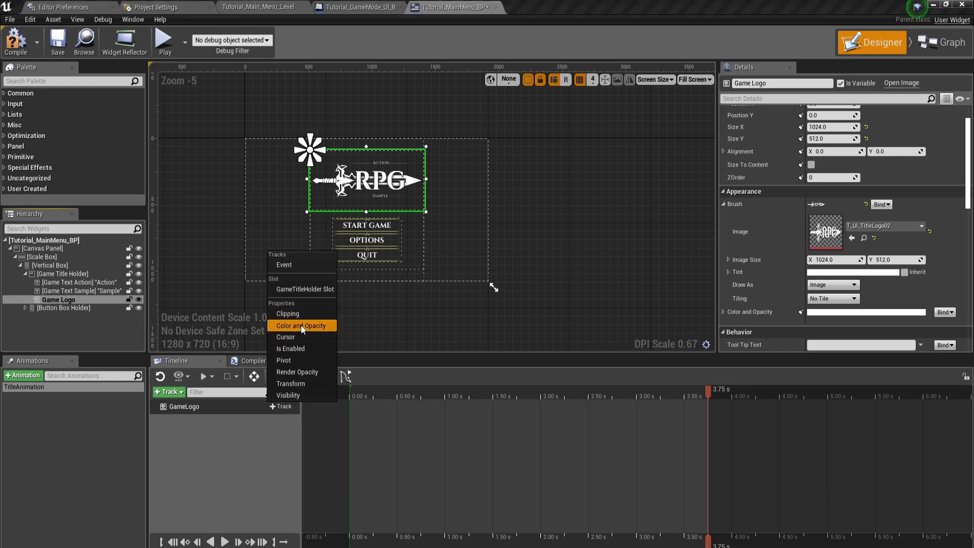
pyautogui.click(301, 326)
pyautogui.click(294, 406)
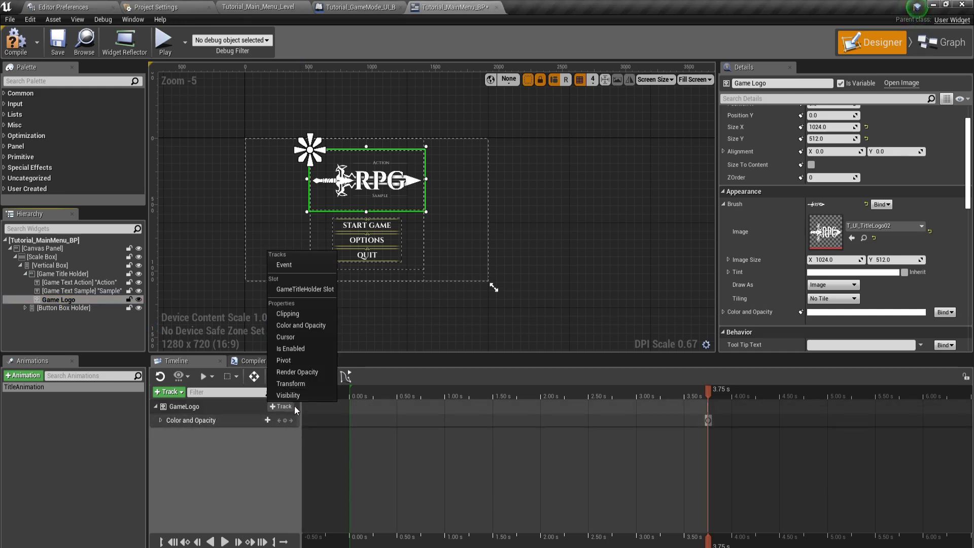
pyautogui.click(303, 382)
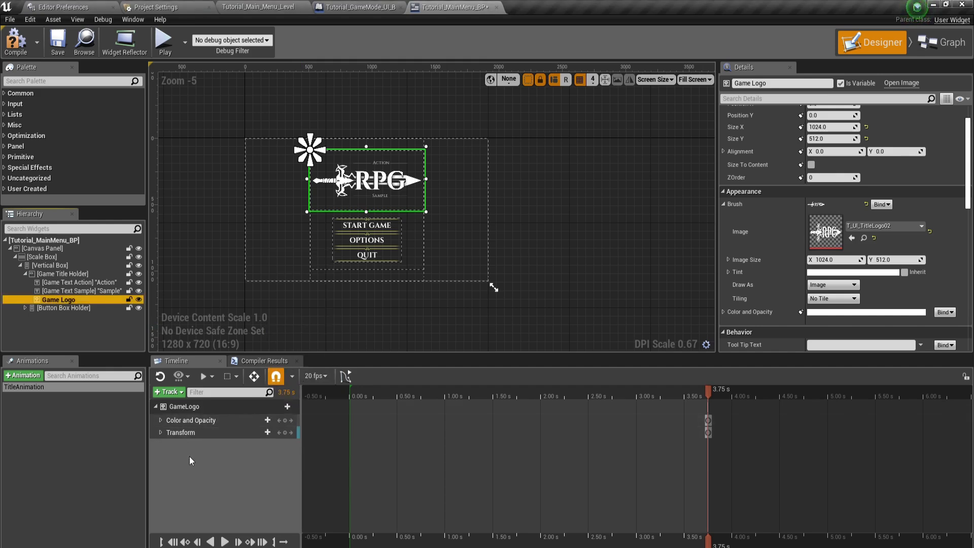
pyautogui.click(161, 433)
pyautogui.click(160, 421)
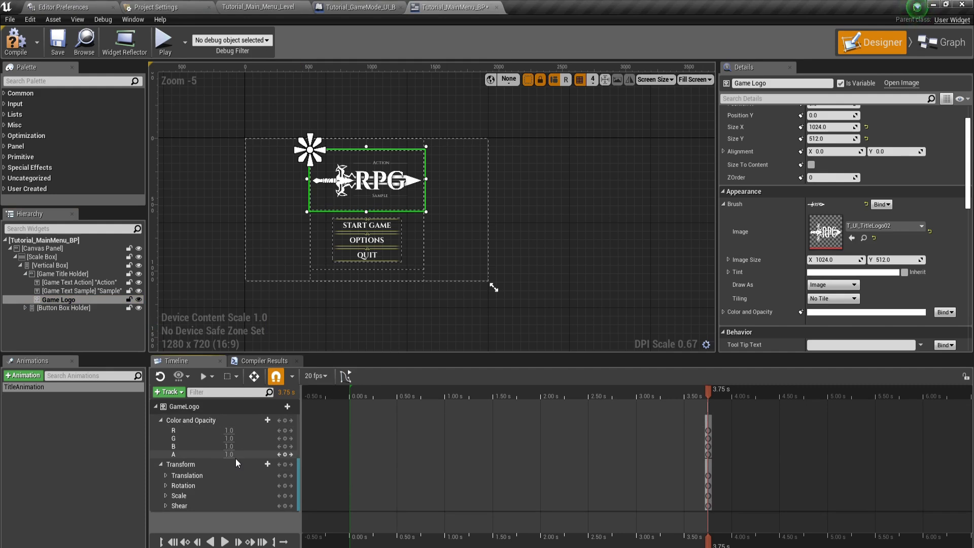
# Step: Key the GameLogo's alpha at 1.00 s with a value of 0.0
pyautogui.moveTo(704, 395); pyautogui.dragTo(445, 398)
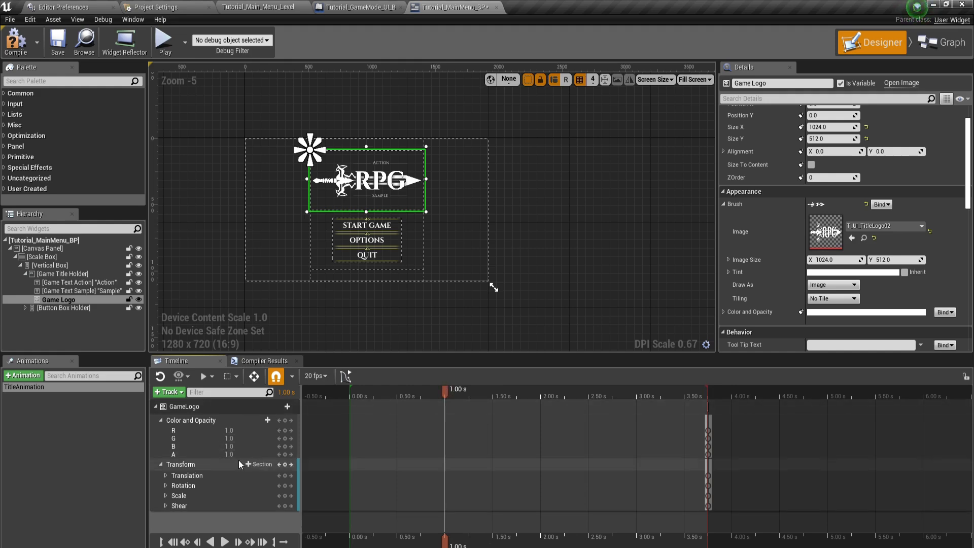
pyautogui.click(224, 457)
pyautogui.press('Return')
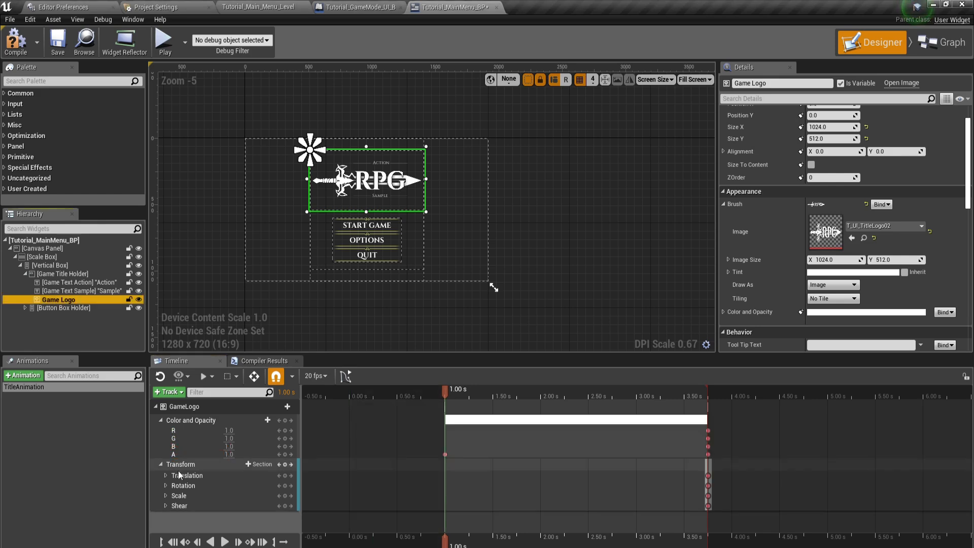
pyautogui.click(229, 454)
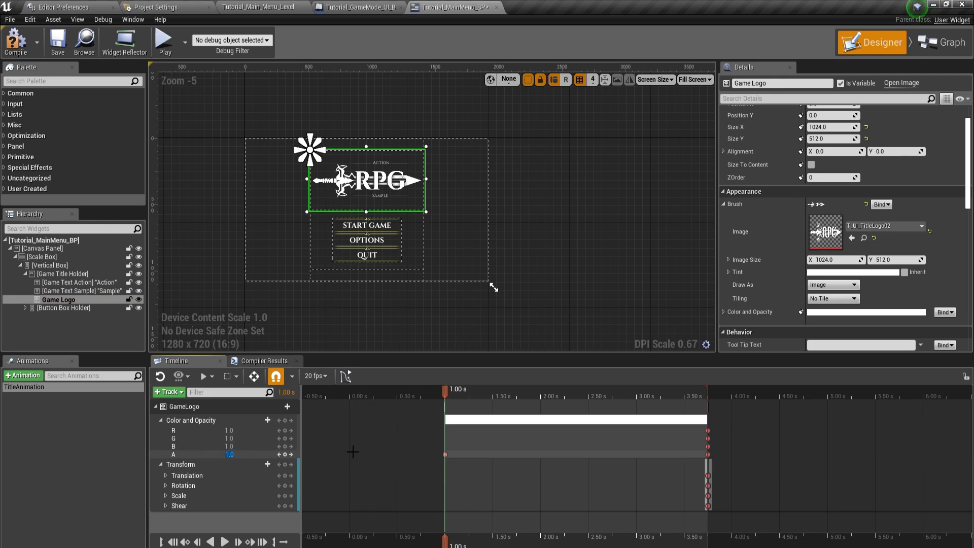
pyautogui.press('Return')
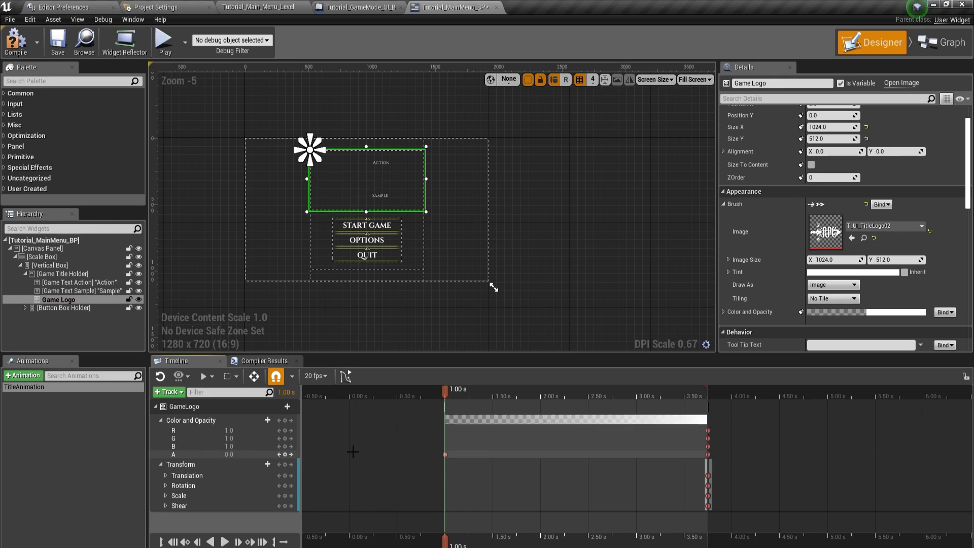
# Step: Extend the start of GameLogo's Color and Opacity section back to 0.00 s
pyautogui.moveTo(444, 393); pyautogui.dragTo(349, 401)
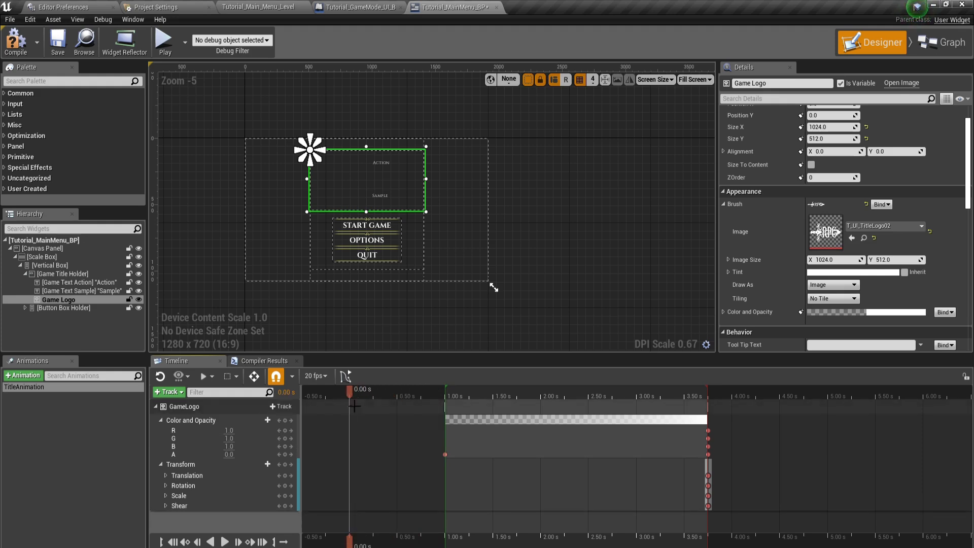
pyautogui.click(472, 439)
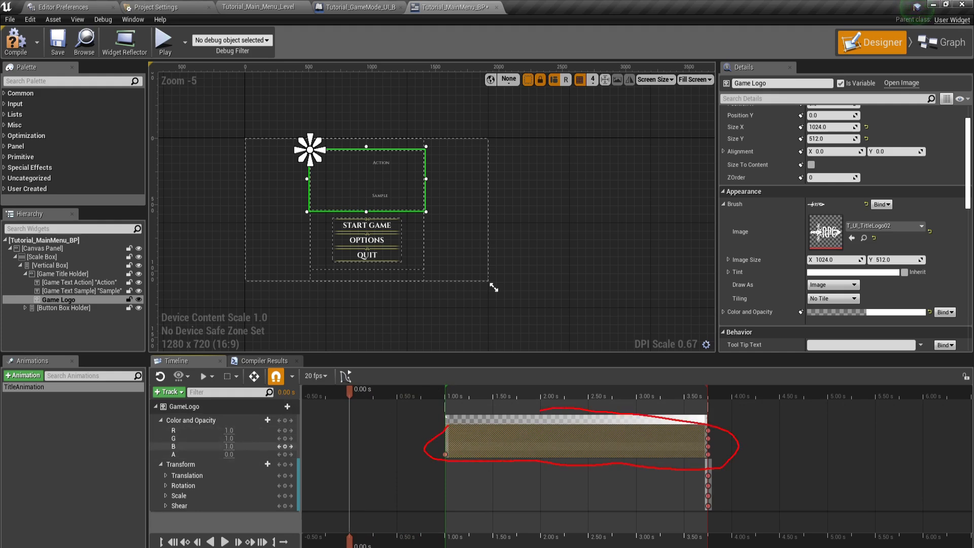
pyautogui.moveTo(445, 441); pyautogui.dragTo(349, 440)
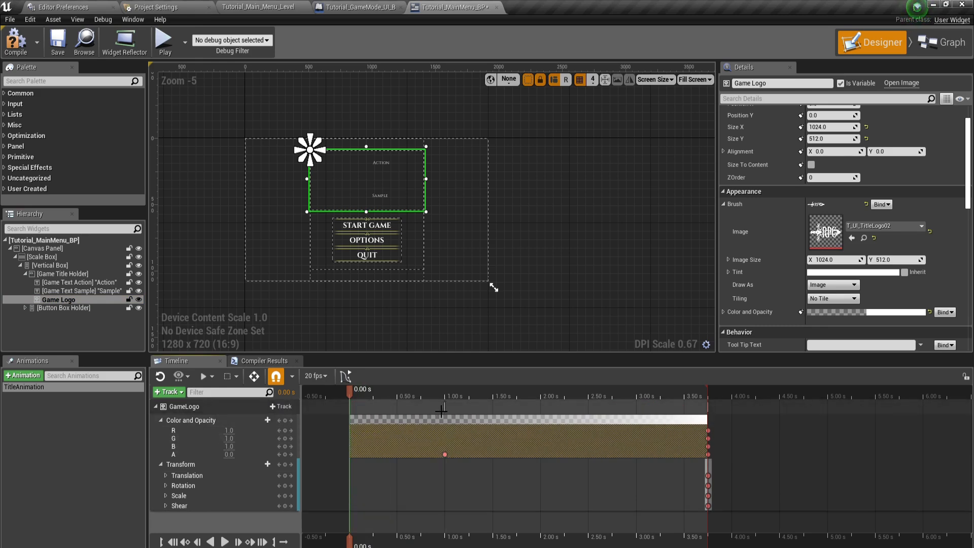
# Step: Key the GameLogo's Scale X and Y at 1.00 s with a value of 3.0
pyautogui.click(444, 390)
pyautogui.click(445, 390)
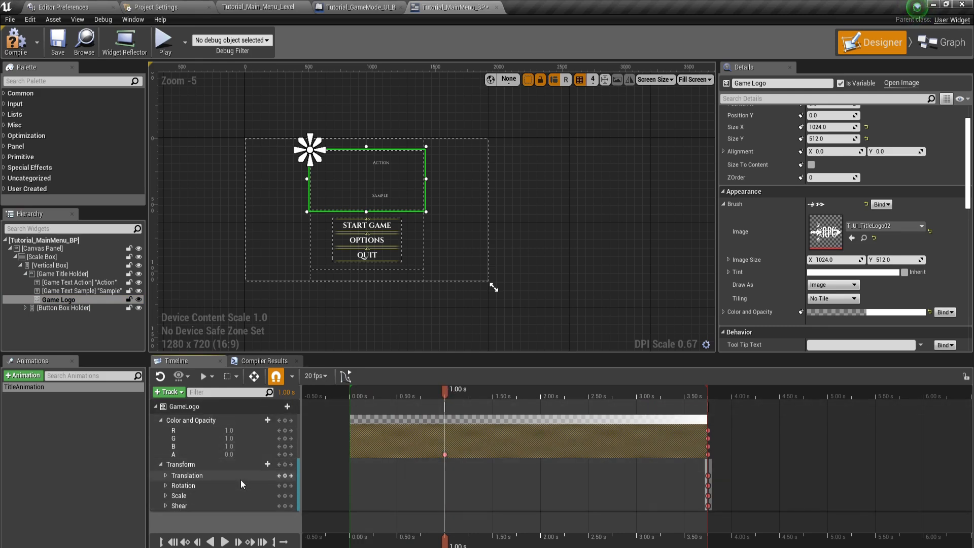
pyautogui.click(165, 496)
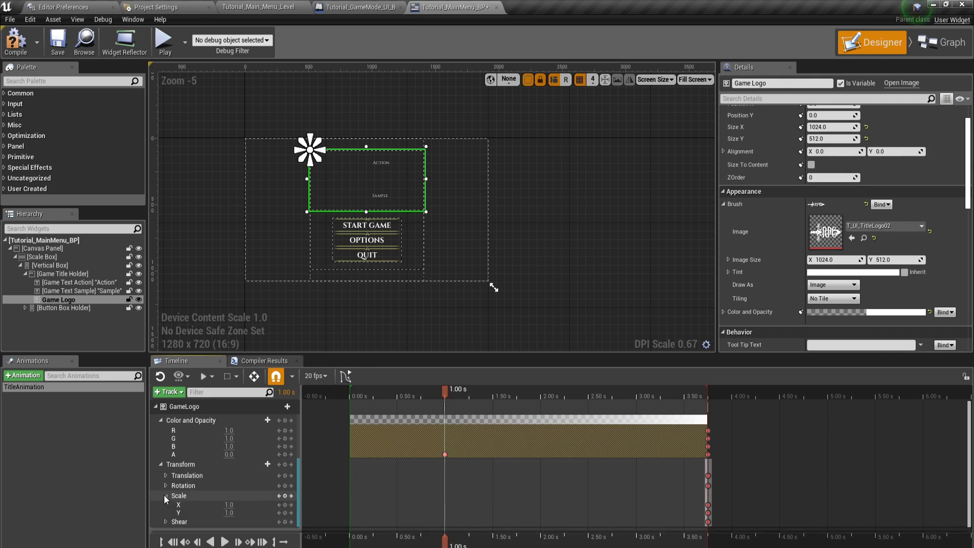
pyautogui.click(229, 506)
pyautogui.write('3')
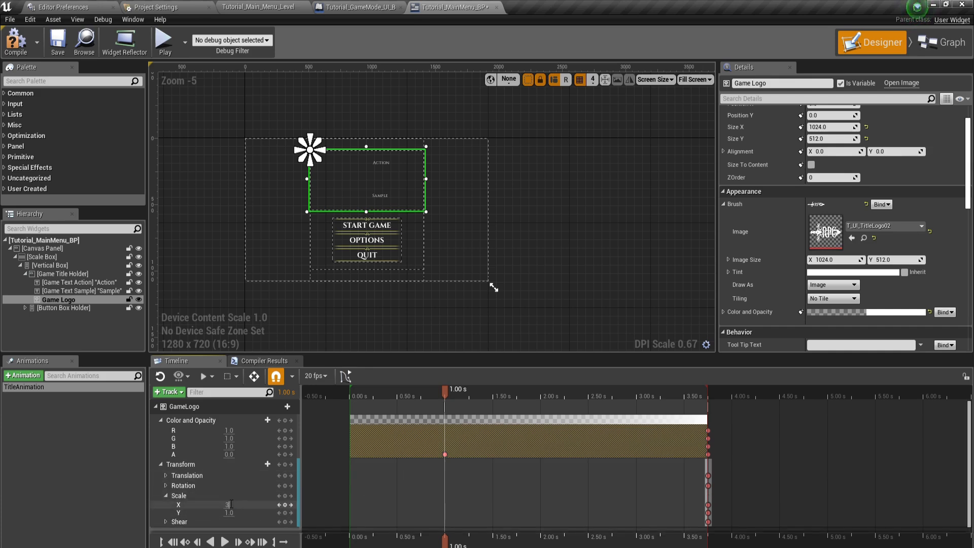
pyautogui.click(229, 512)
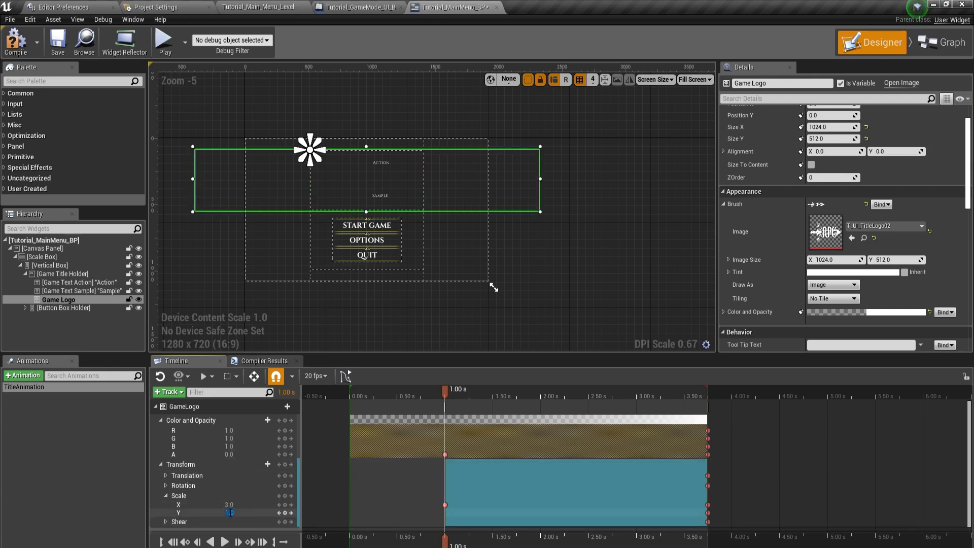
pyautogui.write('3')
pyautogui.press('Return')
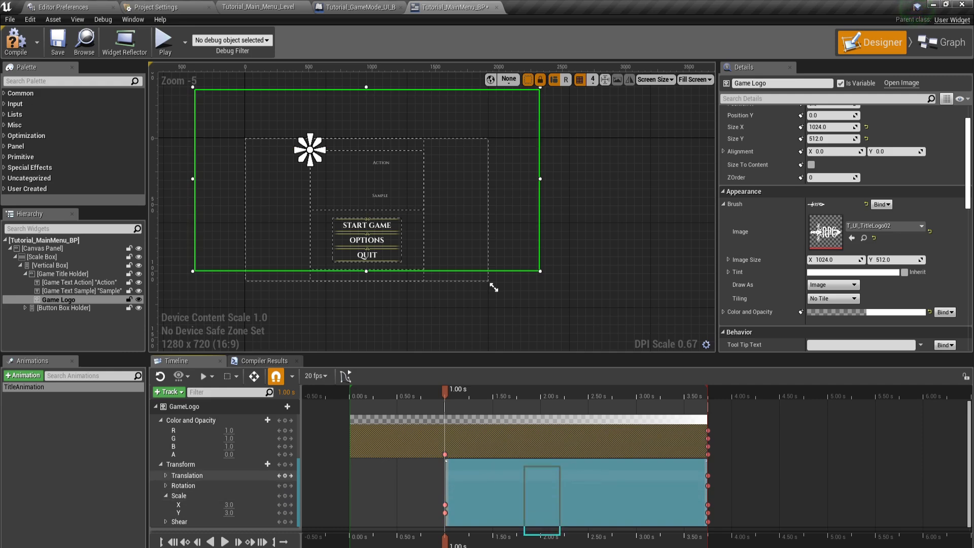
# Step: Extend the start of GameLogo's Transform section to 0.00 s and scrub from 1.00 s to 1.25 s to preview it
pyautogui.moveTo(668, 493)
pyautogui.mouseDown()
pyautogui.moveTo(416, 476)
pyautogui.moveTo(609, 500)
pyautogui.moveTo(587, 504)
pyautogui.mouseUp()
pyautogui.press('Escape')
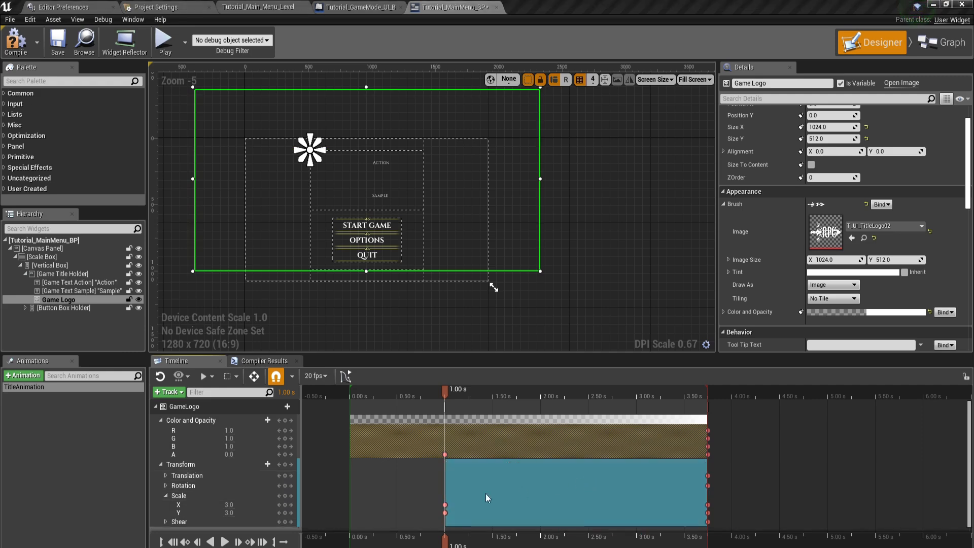
pyautogui.moveTo(445, 476); pyautogui.dragTo(347, 477)
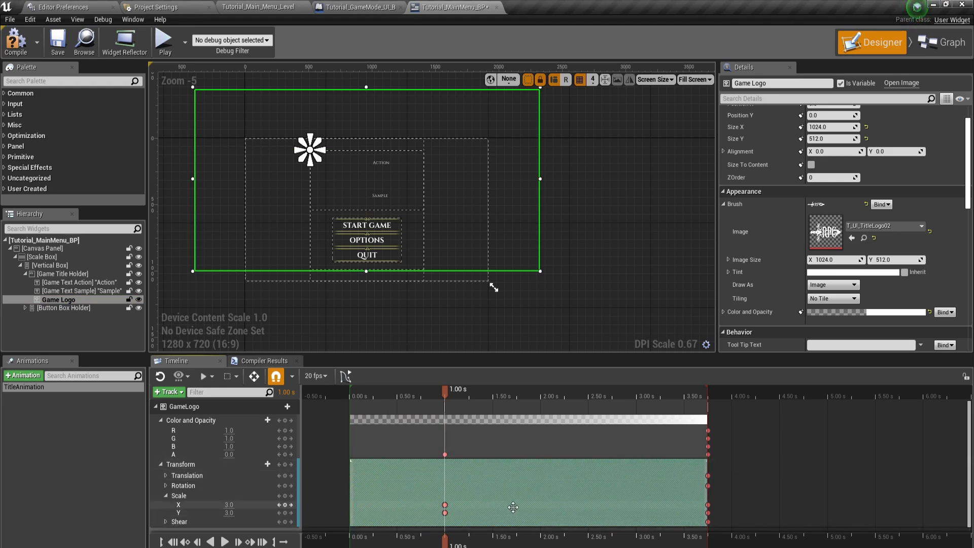
pyautogui.moveTo(445, 395); pyautogui.dragTo(469, 396)
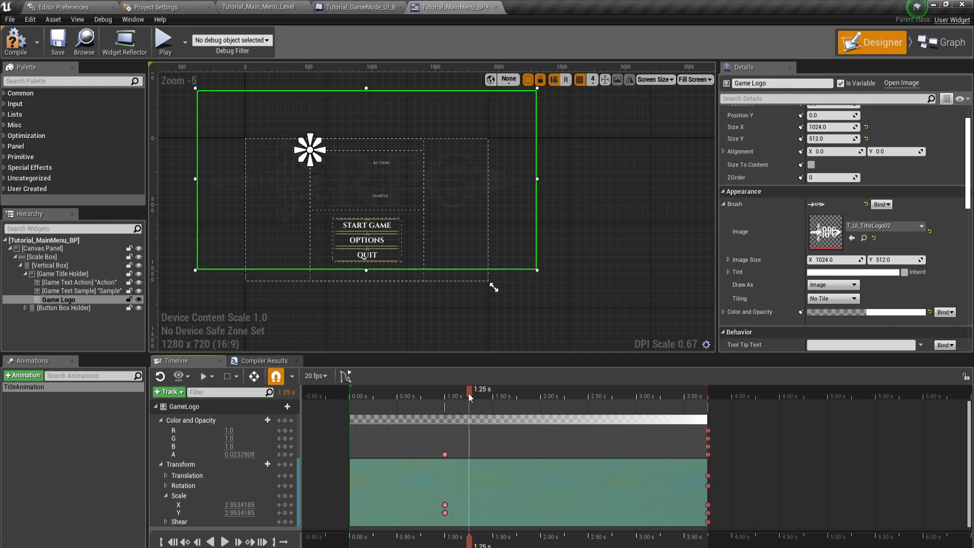
# Step: Move the playhead to 1.50 s and delete GameLogo's color and transform keys at the end of its sections
pyautogui.moveTo(470, 398); pyautogui.dragTo(492, 401)
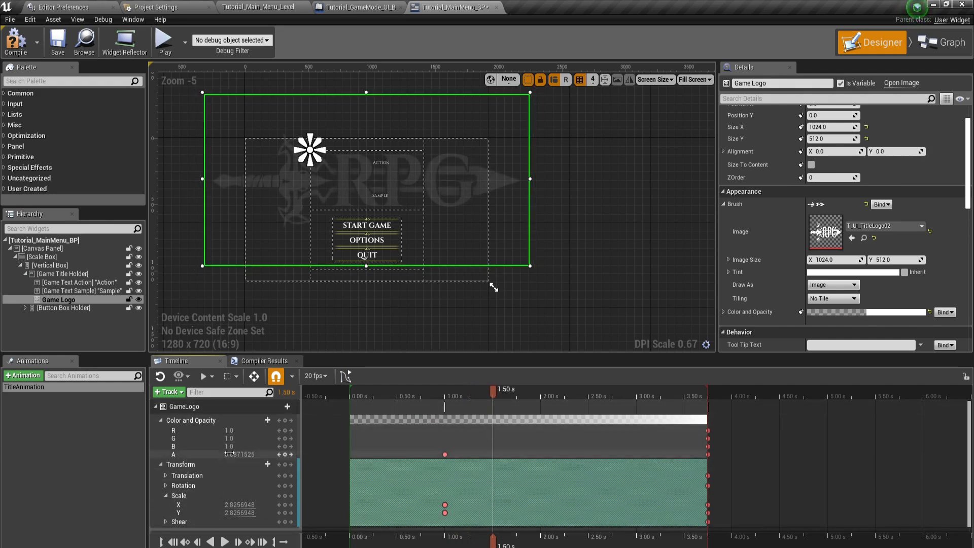
pyautogui.moveTo(731, 429); pyautogui.dragTo(703, 523)
pyautogui.moveTo(708, 430); pyautogui.dragTo(705, 529)
pyautogui.press('Delete')
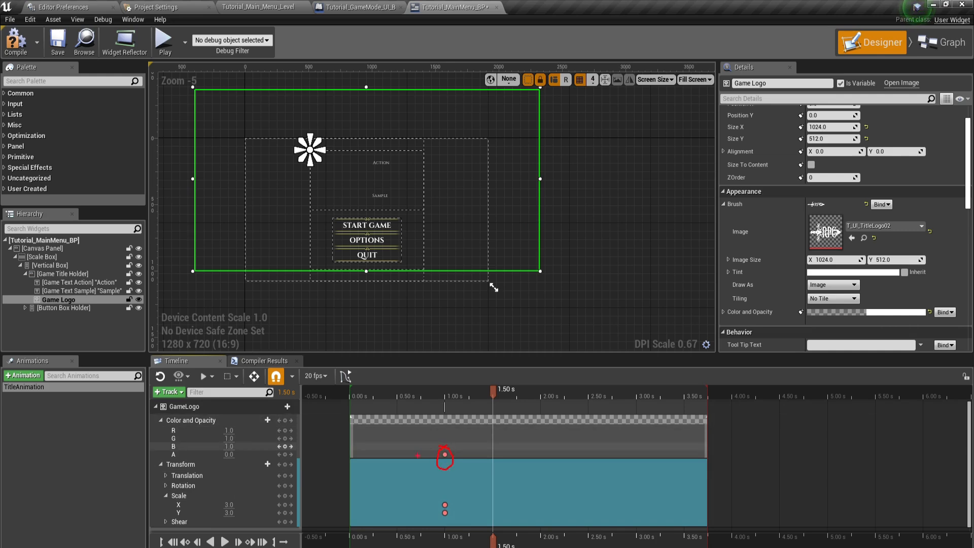
pyautogui.moveTo(448, 492)
pyautogui.mouseDown()
pyautogui.moveTo(431, 519)
pyautogui.moveTo(446, 491)
pyautogui.mouseUp()
pyautogui.press('Escape')
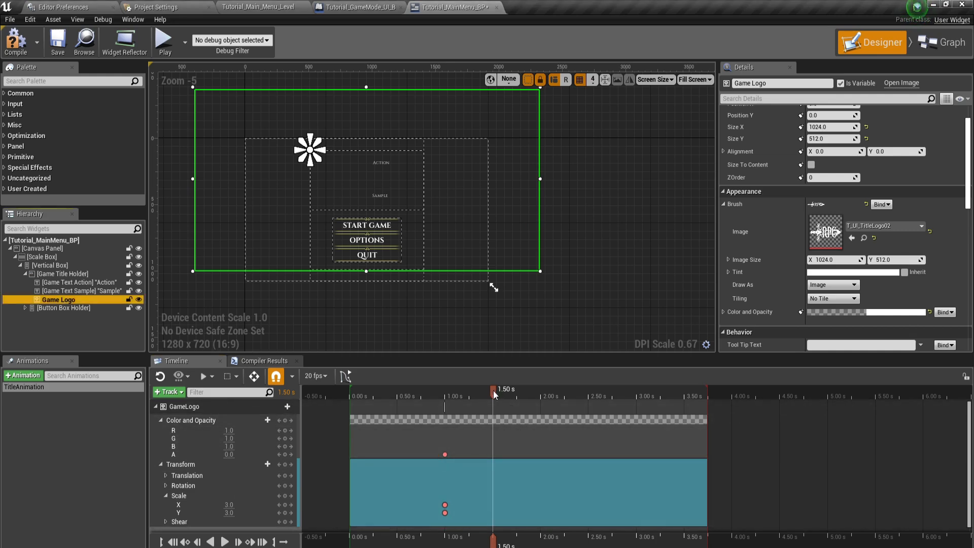
# Step: Key the GameLogo at 1.50 s with an alpha of 1.0 and a Scale X and Y of 1.0
pyautogui.click(495, 392)
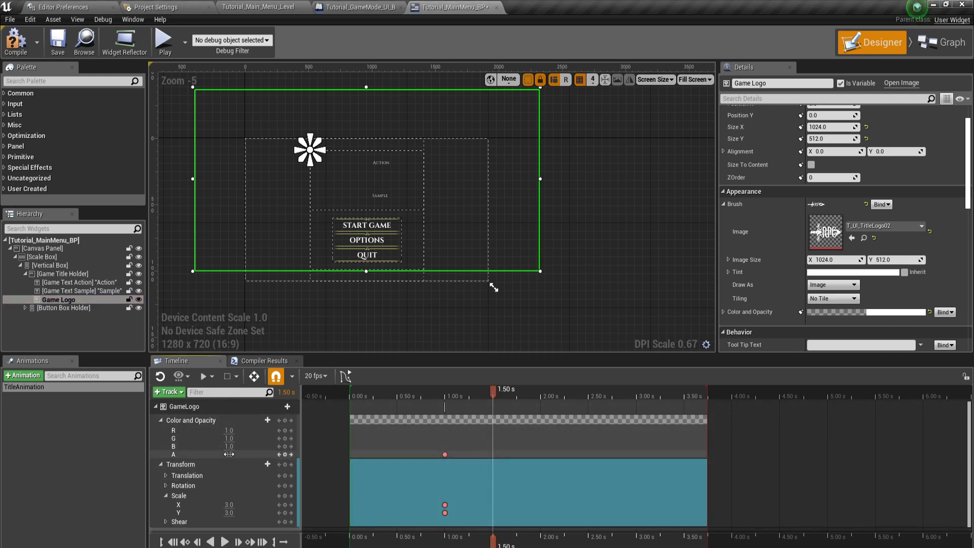
pyautogui.press('Return')
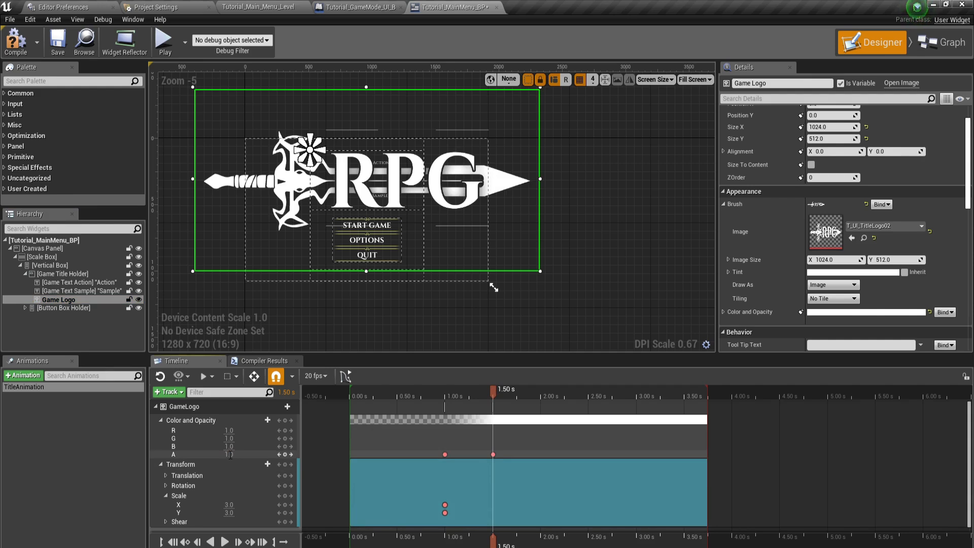
pyautogui.click(229, 505)
pyautogui.write('1')
pyautogui.press('Return')
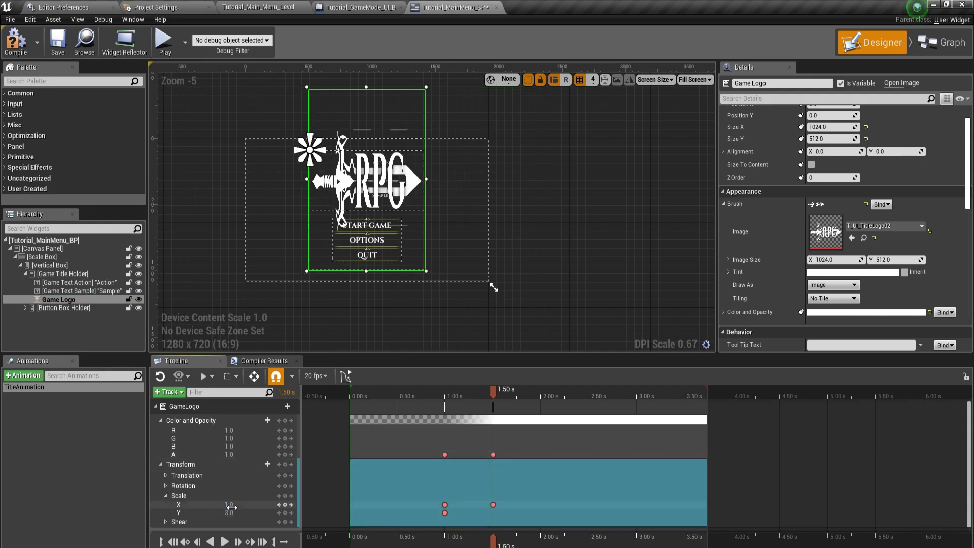
pyautogui.click(229, 512)
pyautogui.write('1')
pyautogui.press('Return')
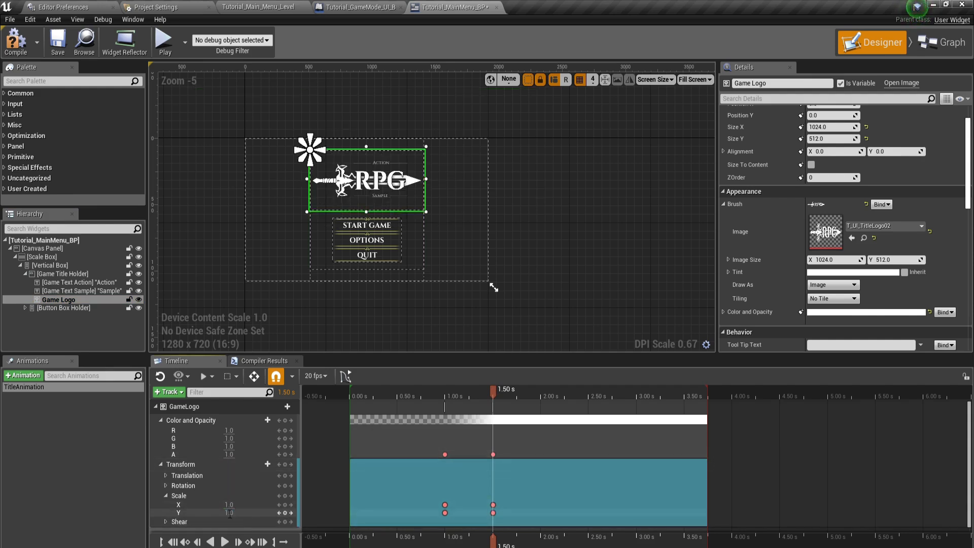
pyautogui.moveTo(494, 390); pyautogui.dragTo(491, 440)
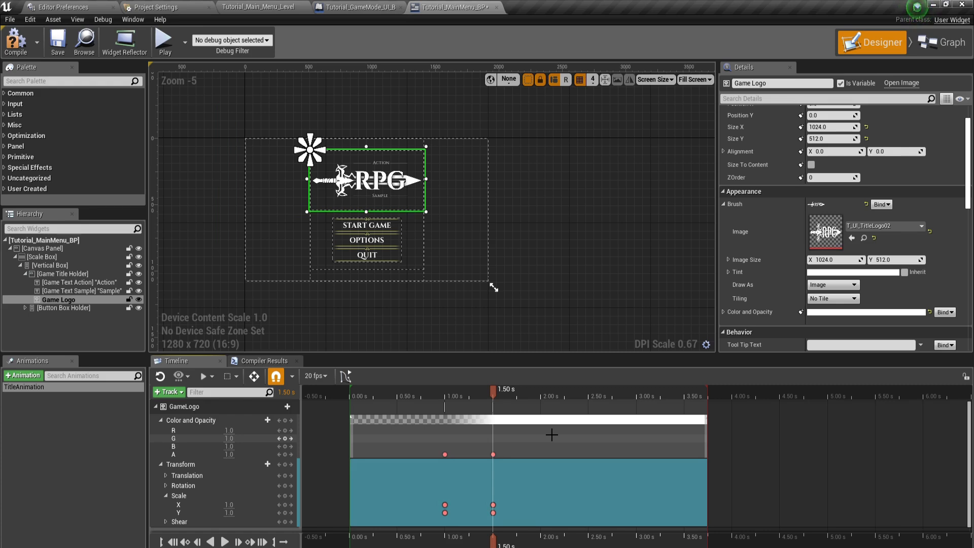
# Step: Collapse the GameLogo track and add a track for the Game Text Action widget to TitleAnimation
pyautogui.click(105, 282)
pyautogui.click(155, 406)
pyautogui.click(157, 406)
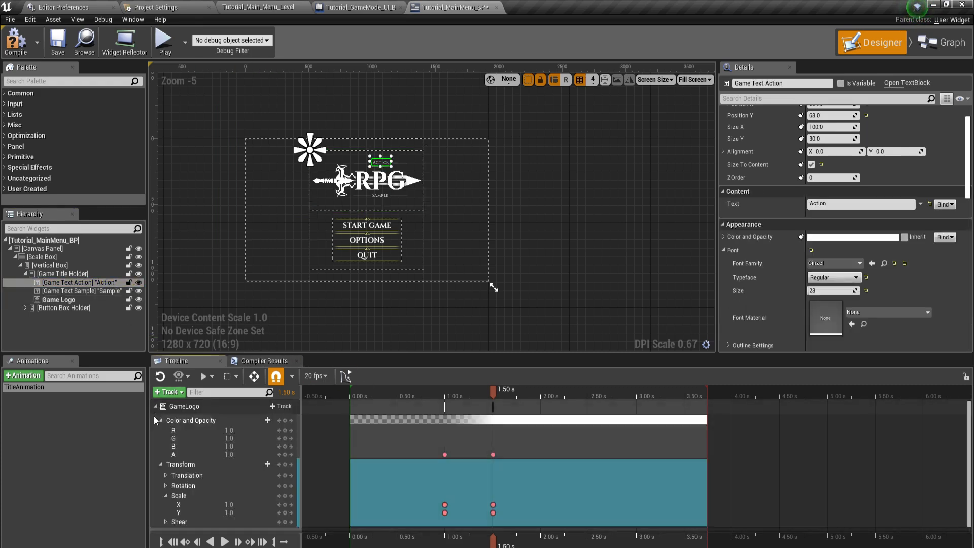
pyautogui.click(161, 420)
pyautogui.click(161, 433)
pyautogui.click(155, 406)
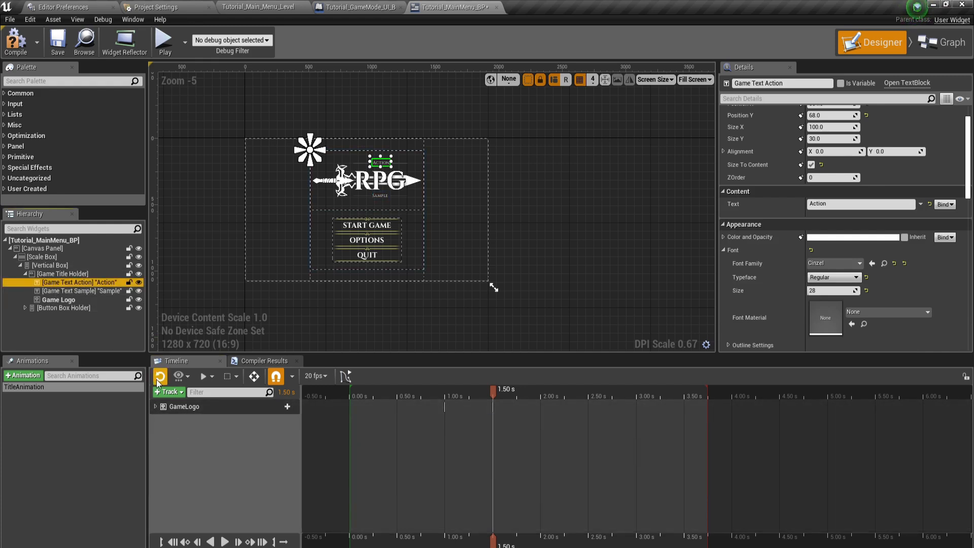
pyautogui.click(169, 393)
pyautogui.click(175, 400)
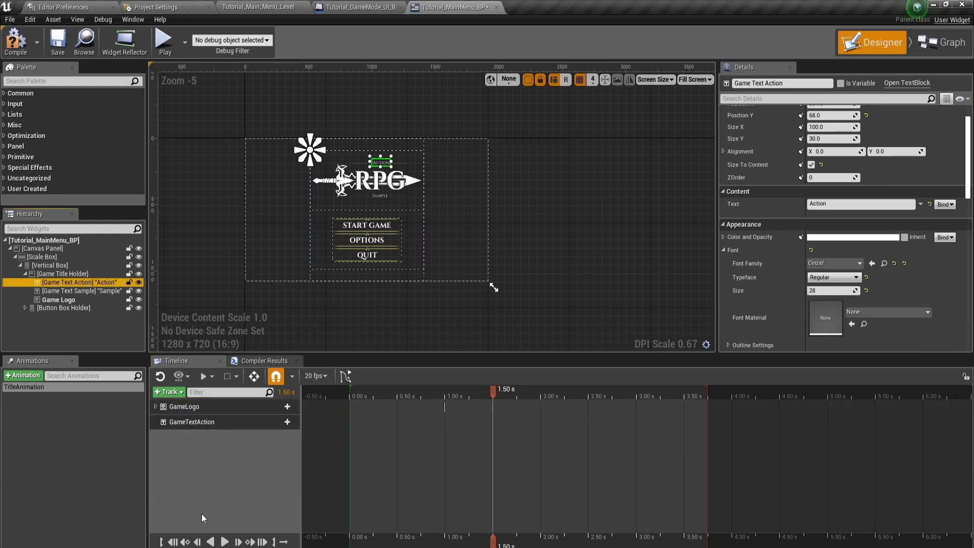
# Step: Add a track for the Game Text Sample widget to TitleAnimation
pyautogui.click(91, 293)
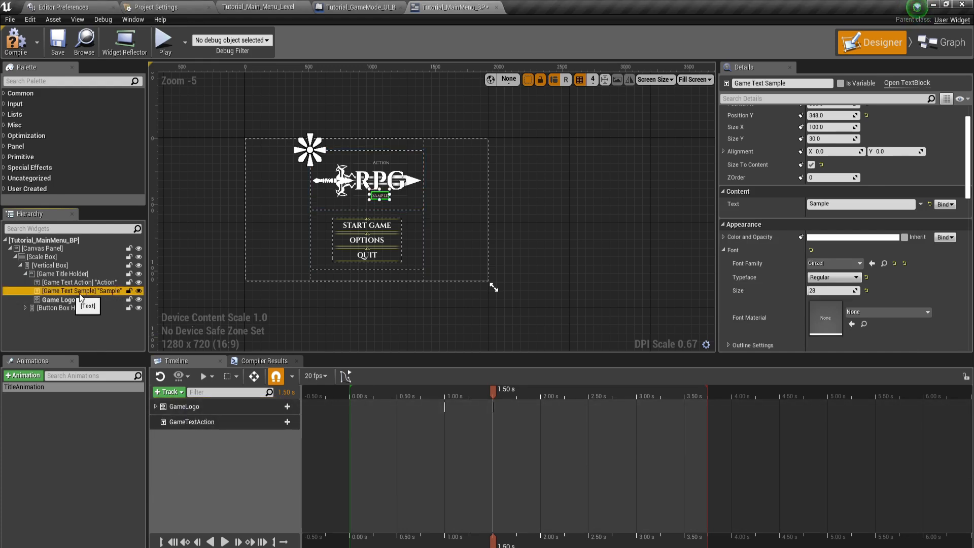
pyautogui.click(163, 394)
pyautogui.click(196, 398)
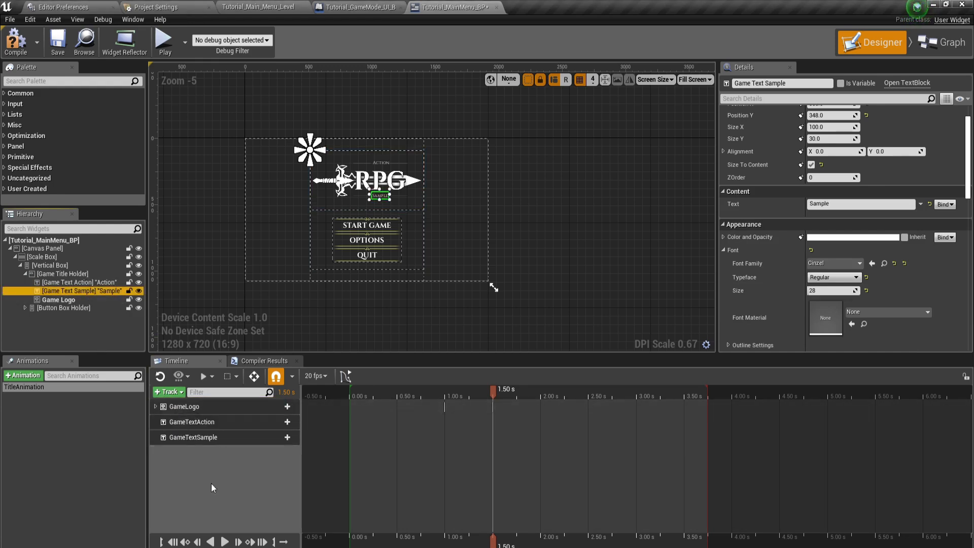
# Step: Add Color and Opacity and Transform property tracks to GameTextAction
pyautogui.click(216, 421)
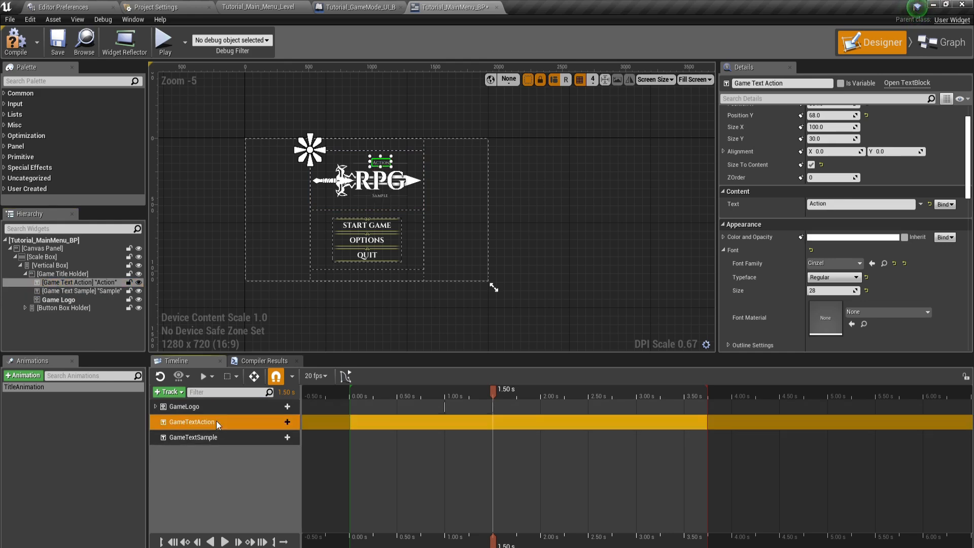
pyautogui.click(280, 422)
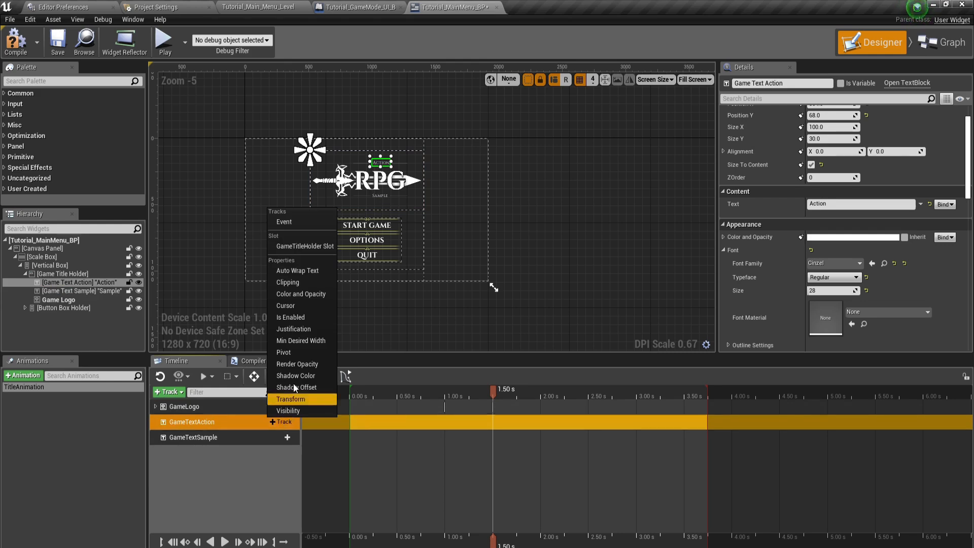
pyautogui.click(299, 294)
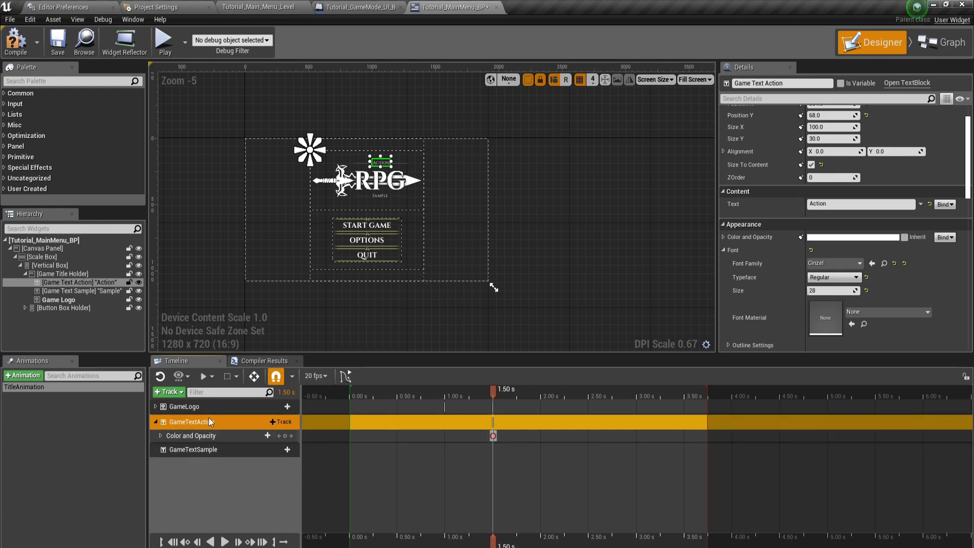
pyautogui.click(279, 422)
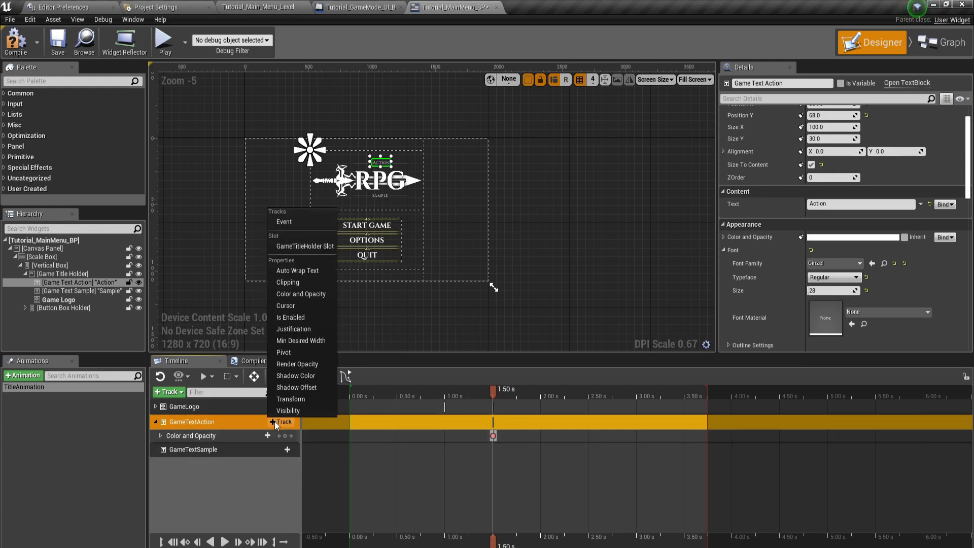
pyautogui.click(294, 401)
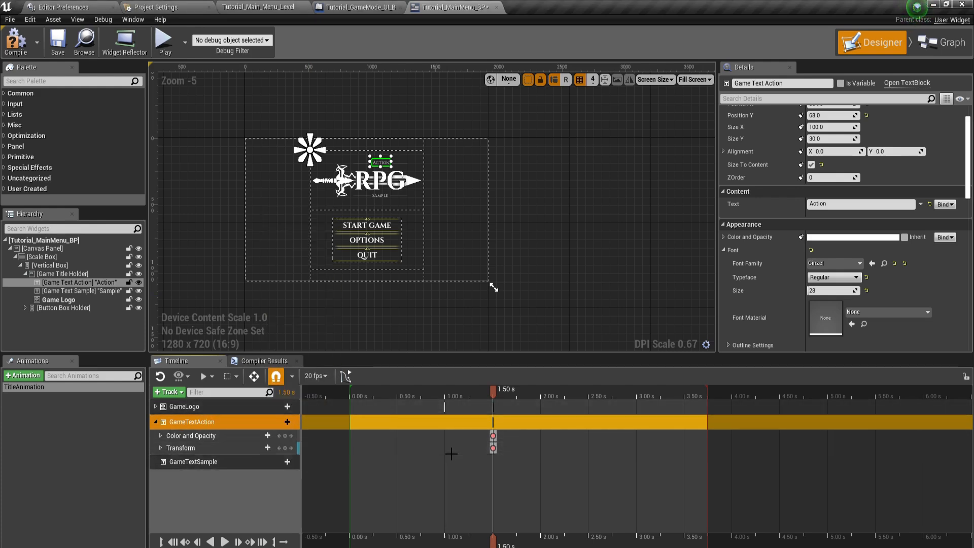
# Step: Move the playhead to 1.00 s and delete GameTextAction's color and transform keys at 1.50 s
pyautogui.click(186, 406)
pyautogui.moveTo(492, 392); pyautogui.dragTo(444, 394)
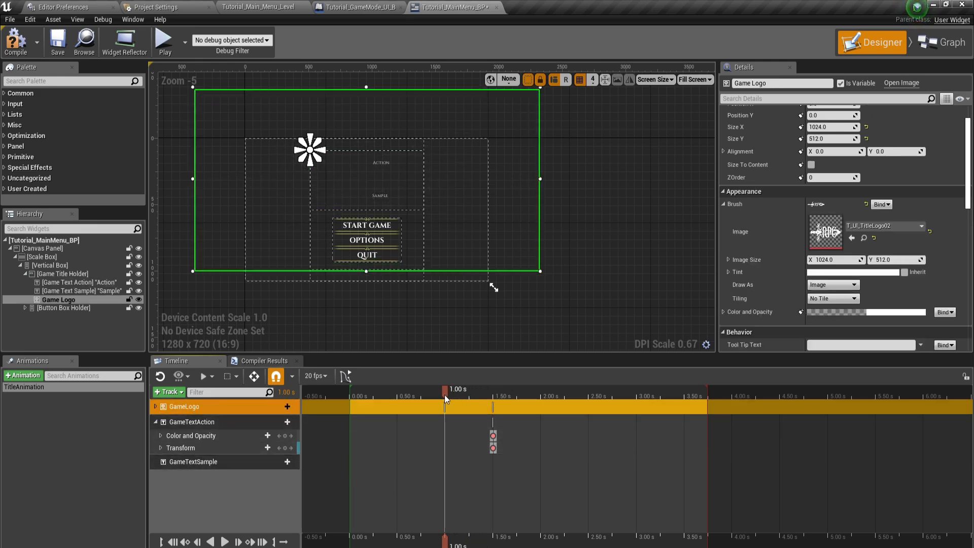
pyautogui.click(499, 459)
pyautogui.click(156, 448)
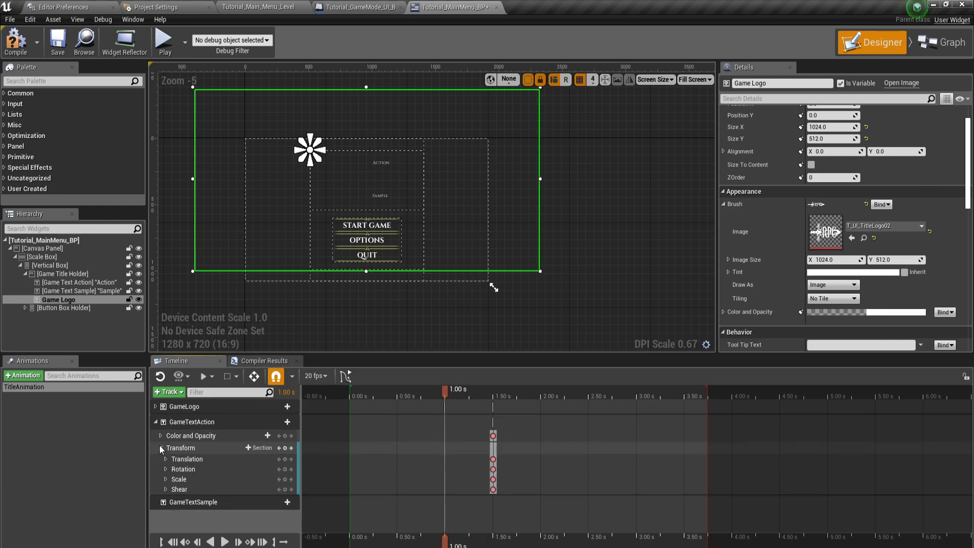
pyautogui.click(161, 435)
pyautogui.scroll(-1, 458, 447)
pyautogui.moveTo(475, 418); pyautogui.dragTo(517, 498)
pyautogui.press('Delete')
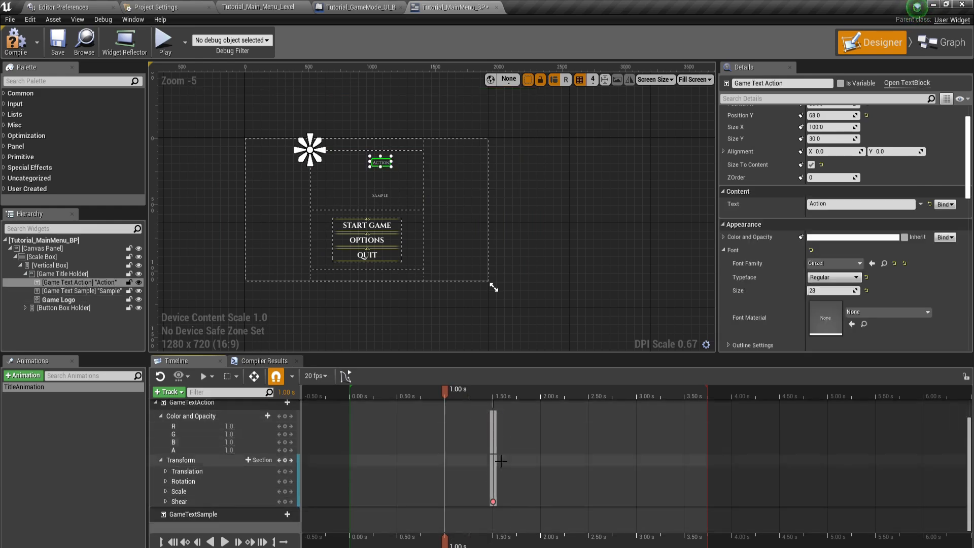
# Step: Key GameTextAction's alpha at 1.00 s with 0.0 and extend the start of its Color and Opacity section to 0.00 s
pyautogui.scroll(1, 213, 479)
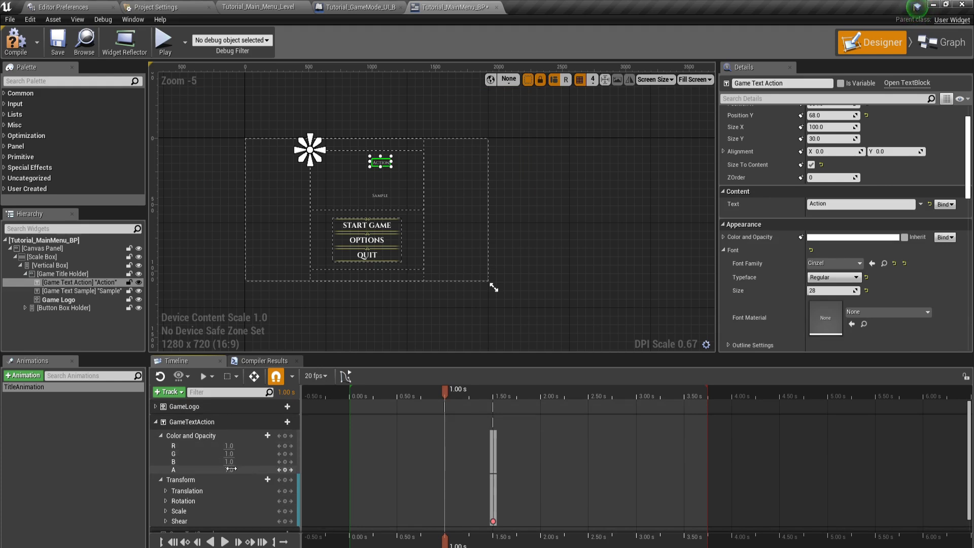
pyautogui.write('0')
pyautogui.press('Return')
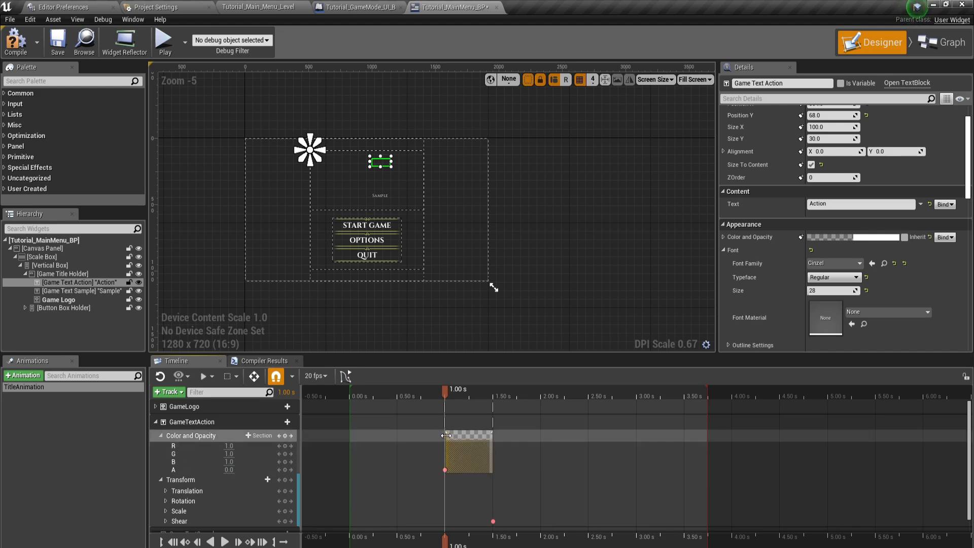
pyautogui.moveTo(445, 436); pyautogui.dragTo(350, 445)
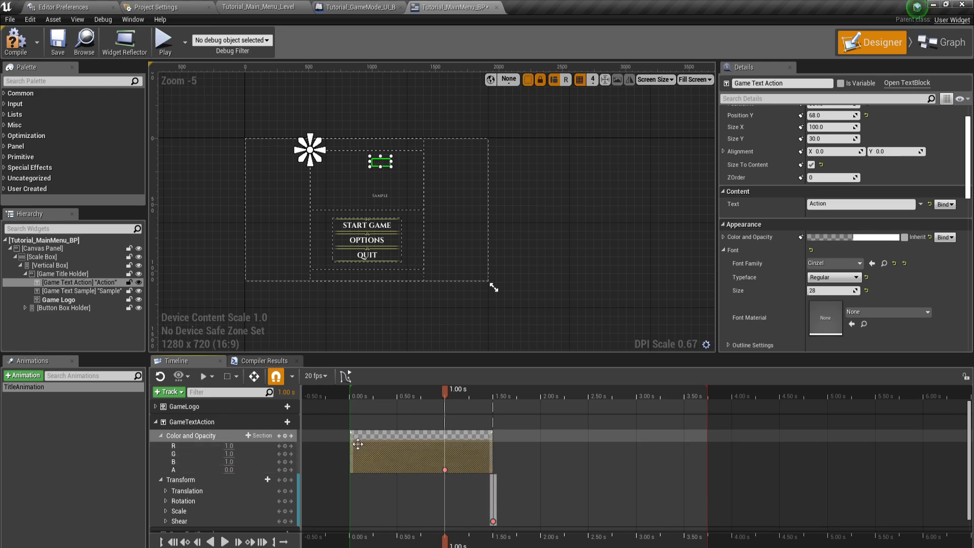
# Step: Key GameTextAction's Scale X and Y at 1.00 s with a value of 3.0
pyautogui.scroll(-1, 203, 487)
pyautogui.click(166, 491)
pyautogui.click(183, 492)
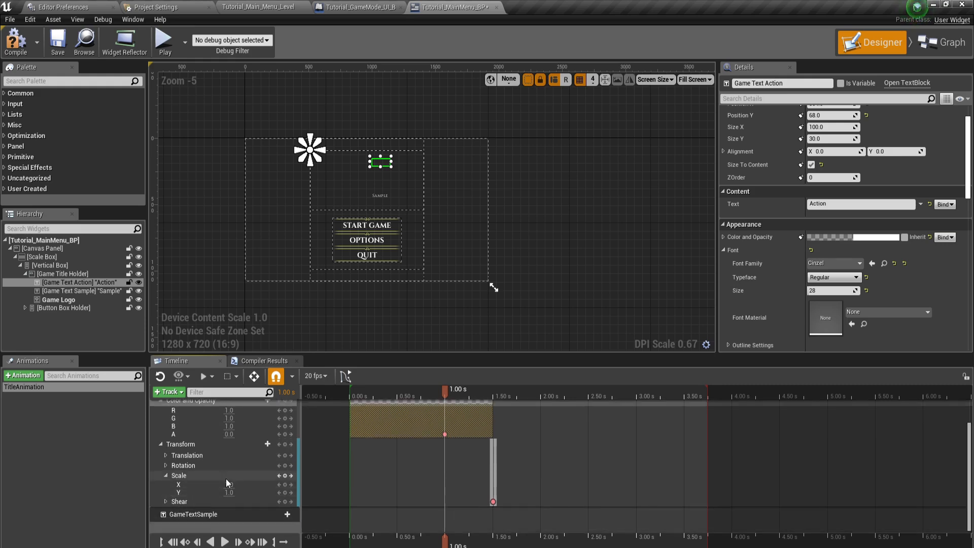
pyautogui.scroll(-1, 228, 485)
pyautogui.write('3')
pyautogui.press('Return')
pyautogui.click(229, 492)
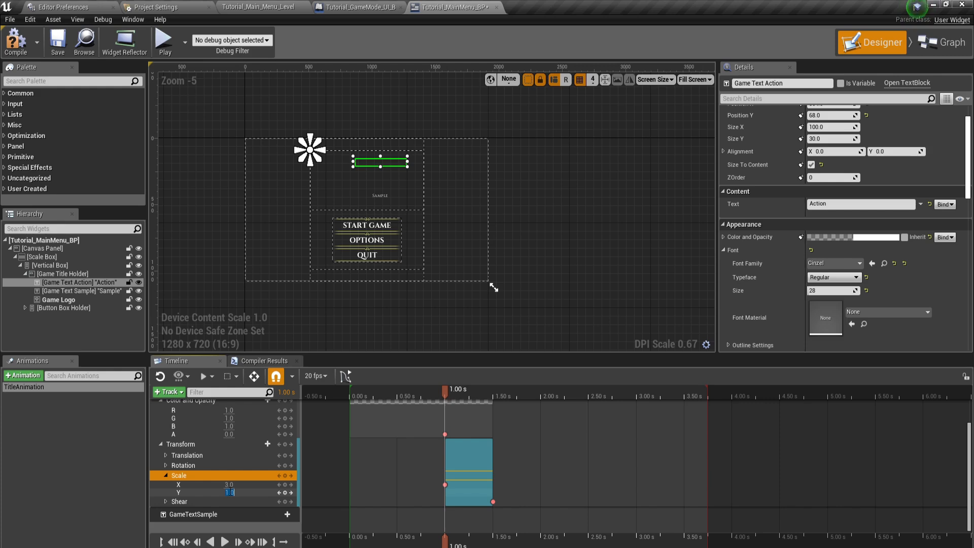
pyautogui.write('3')
pyautogui.press('Return')
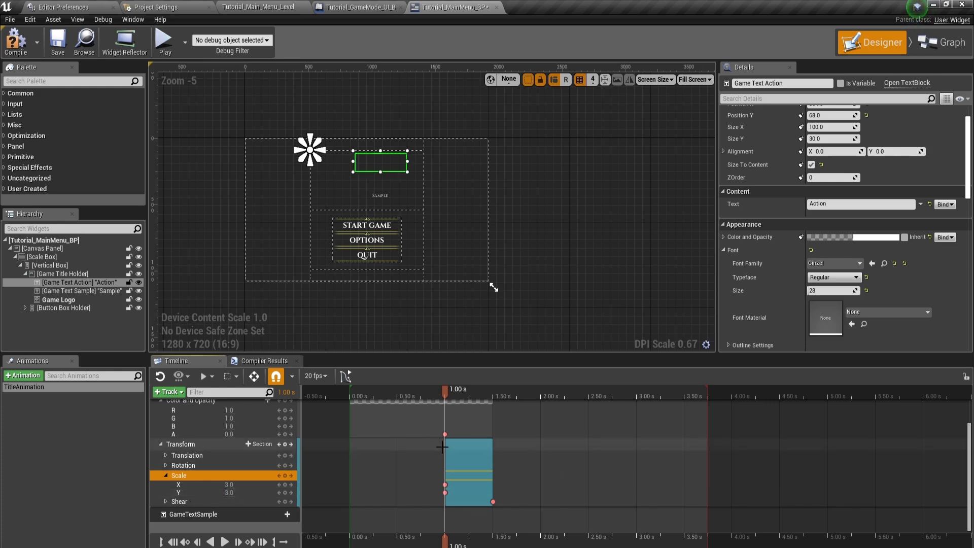
# Step: Extend the start of GameTextAction's Transform section to 0.00 s and delete the leftover Shear key at 1.50 s
pyautogui.moveTo(446, 450); pyautogui.dragTo(350, 450)
pyautogui.moveTo(517, 493); pyautogui.dragTo(490, 507)
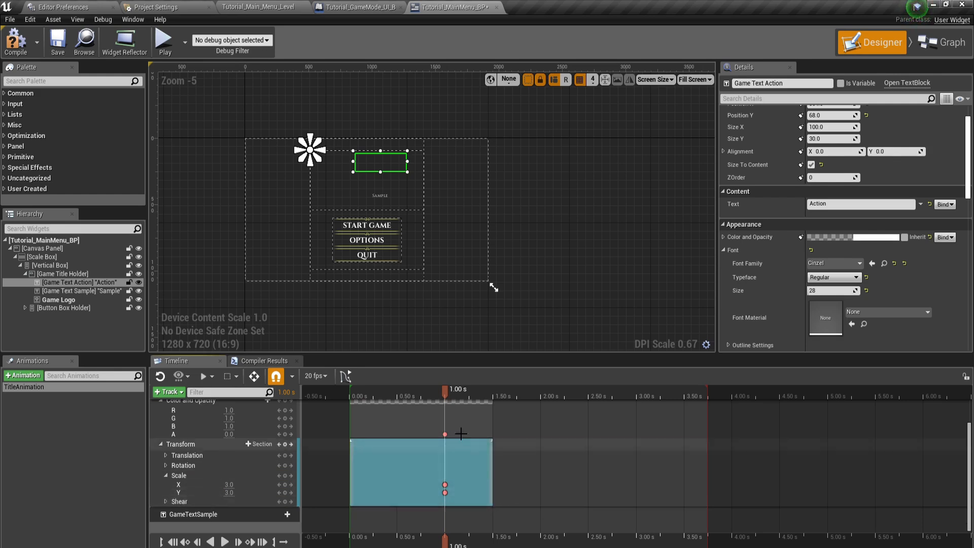
# Step: Key GameTextAction at 1.50 s with an alpha of 1.0 and a Scale X and Y of 1.0
pyautogui.scroll(2, 473, 456)
pyautogui.moveTo(448, 391); pyautogui.dragTo(492, 406)
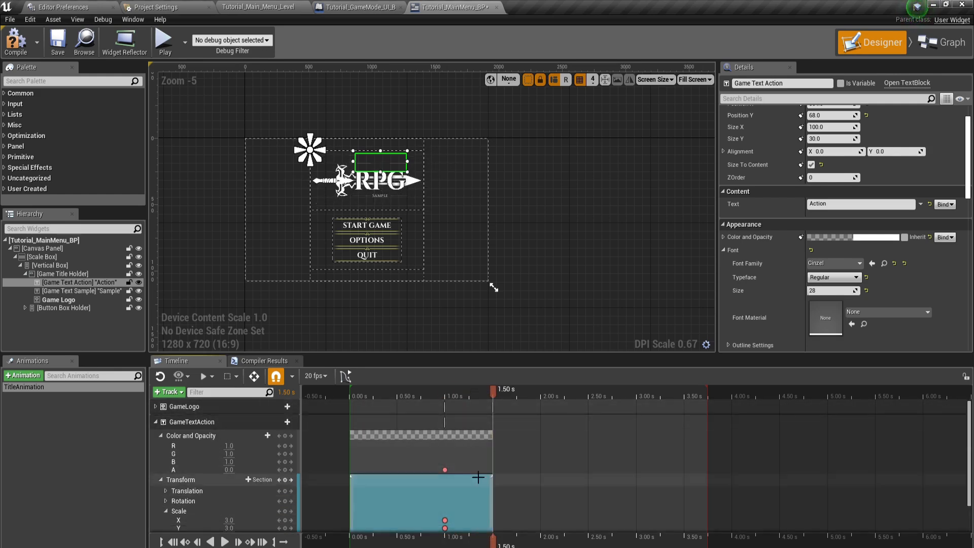
pyautogui.scroll(-2, 483, 478)
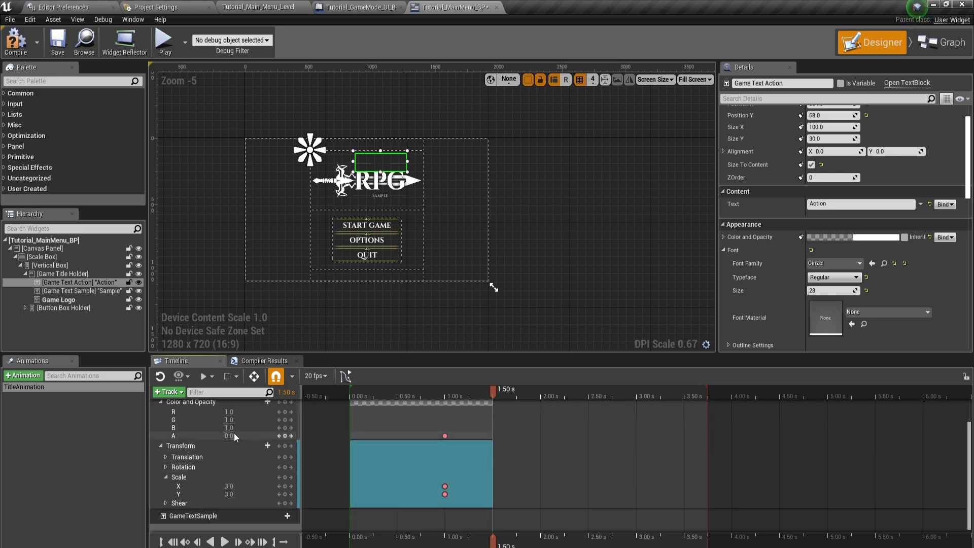
pyautogui.write('1')
pyautogui.press('Return')
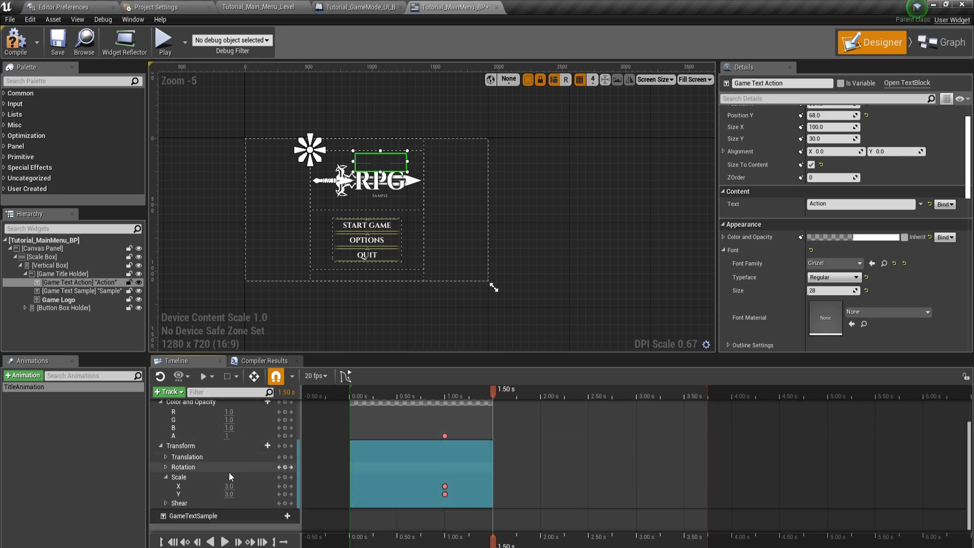
pyautogui.click(229, 486)
pyautogui.write('1')
pyautogui.press('Return')
pyautogui.press('Return')
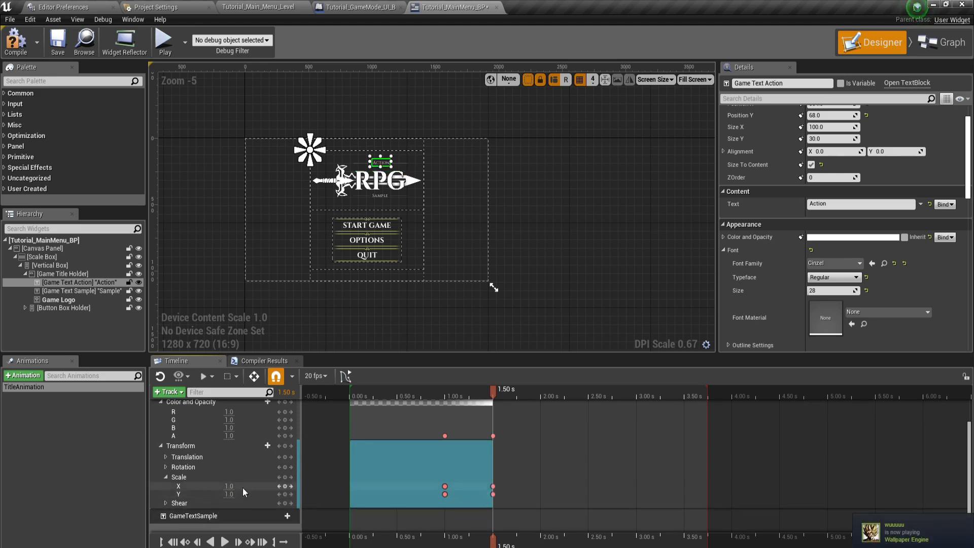
# Step: Add Color and Opacity and Transform tracks to GameTextSample with the playhead at 1.00 s
pyautogui.moveTo(354, 397); pyautogui.dragTo(444, 441)
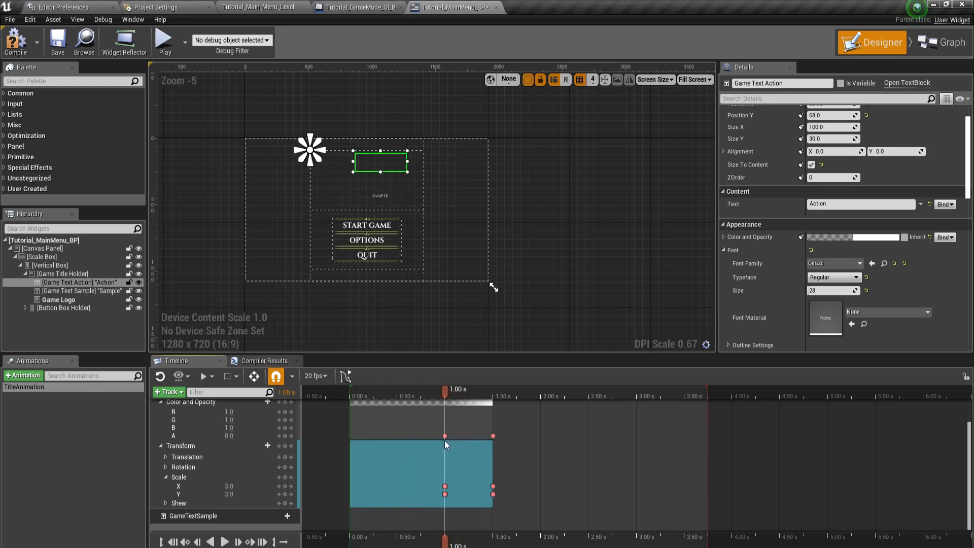
pyautogui.scroll(2, 246, 451)
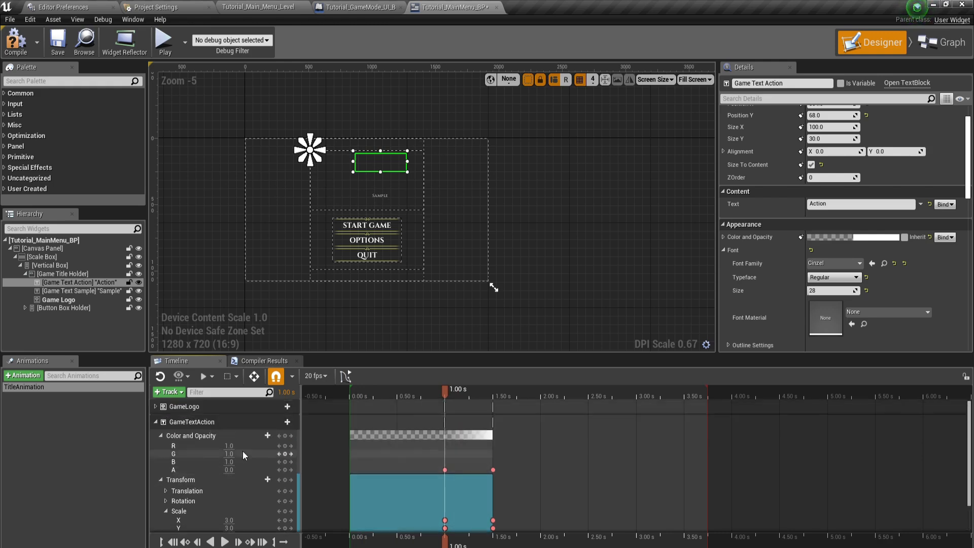
pyautogui.click(156, 421)
pyautogui.click(196, 435)
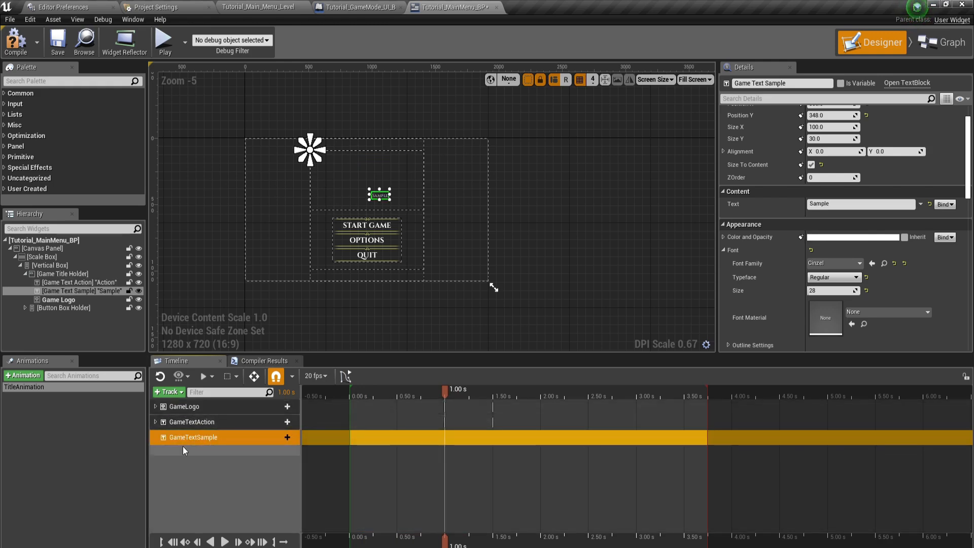
pyautogui.click(274, 438)
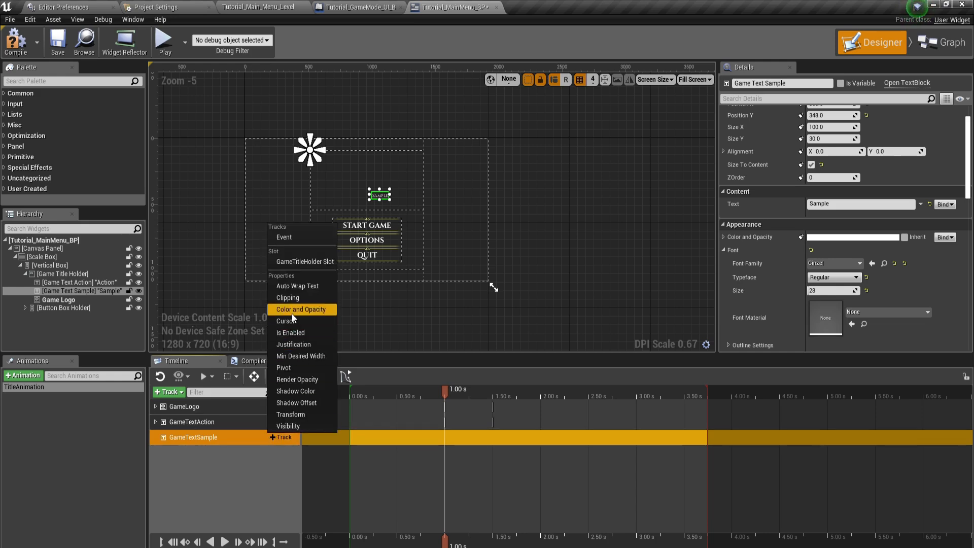
pyautogui.click(291, 311)
pyautogui.click(280, 437)
pyautogui.click(292, 421)
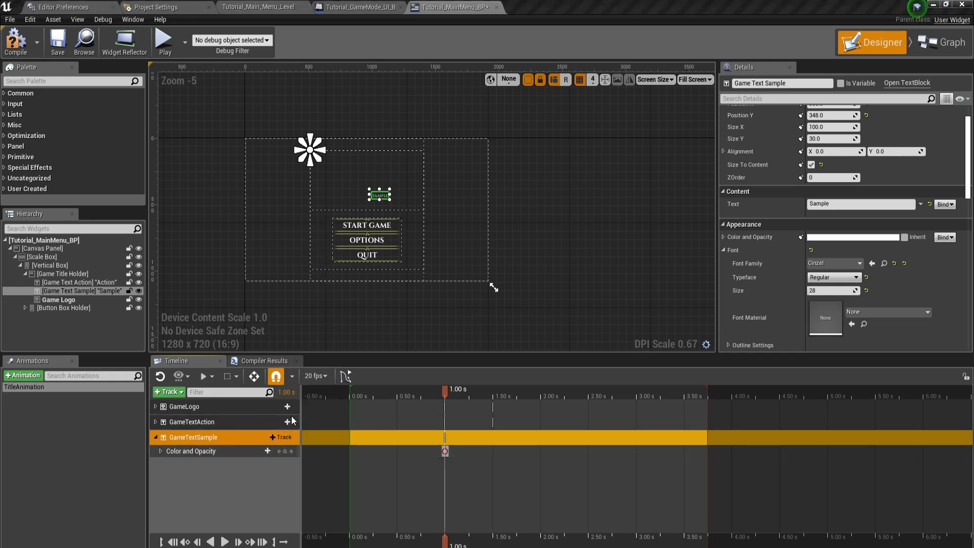
# Step: Delete all automatically created Color and Opacity and Transform keys of GameTextSample at 1.00 s
pyautogui.click(161, 451)
pyautogui.click(162, 495)
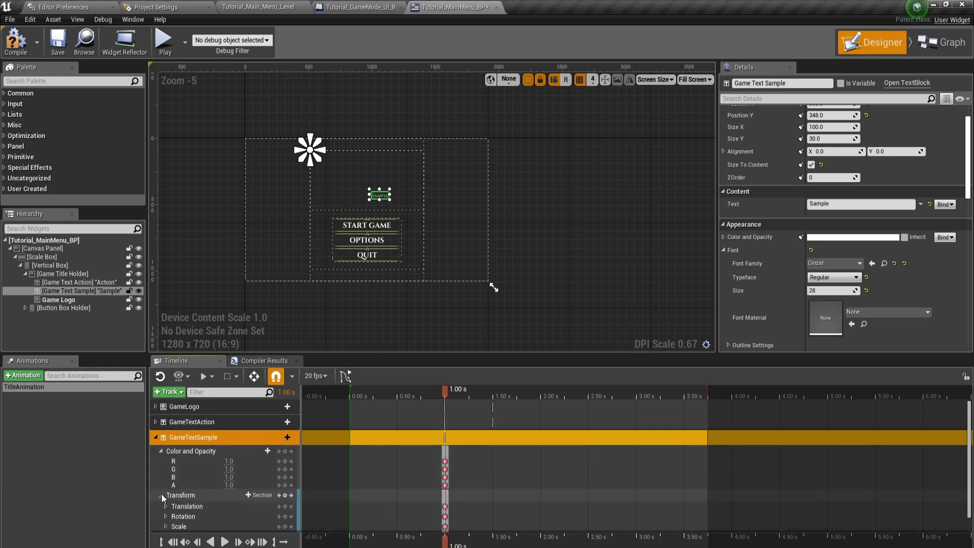
pyautogui.scroll(-1, 418, 474)
pyautogui.moveTo(421, 433); pyautogui.dragTo(458, 522)
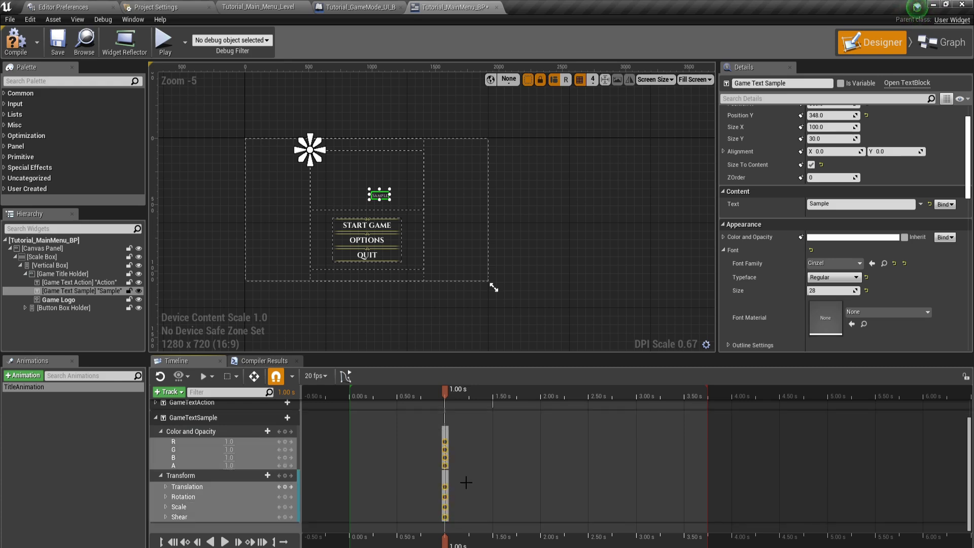
pyautogui.click(459, 477)
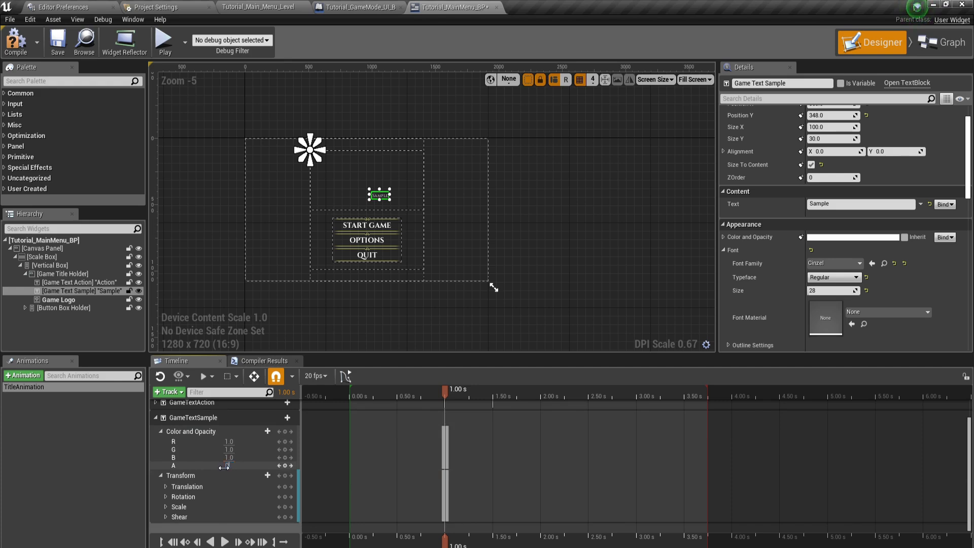
# Step: Key GameTextSample at 1.00 s with an alpha of 0.0 and a Scale X and Y of 3.0
pyautogui.click(166, 506)
pyautogui.scroll(-1, 223, 508)
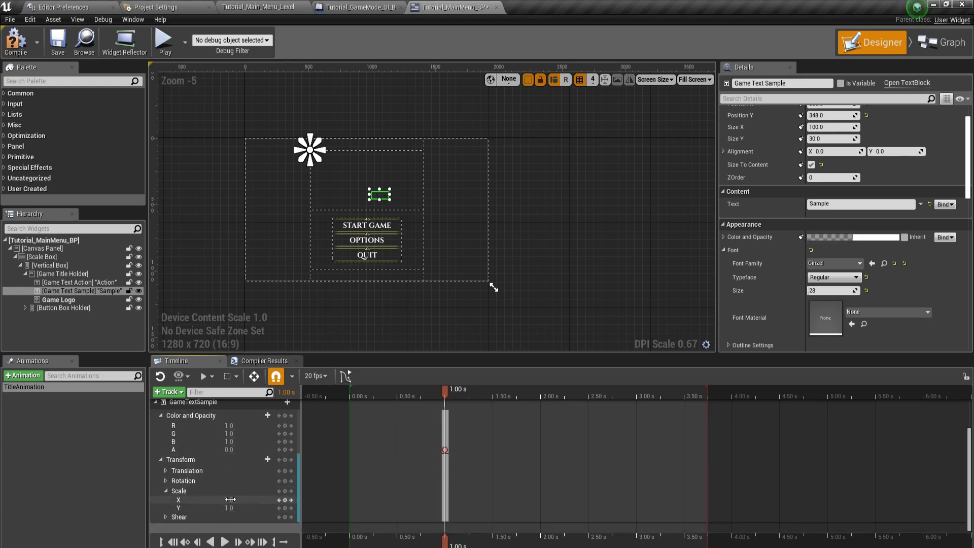
pyautogui.write('3')
pyautogui.press('Tab')
pyautogui.write('3')
pyautogui.press('Return')
# Step: Key GameTextSample at 1.50 s with an alpha of 1.0 and a Scale X and Y of 1.0
pyautogui.moveTo(446, 392); pyautogui.dragTo(491, 397)
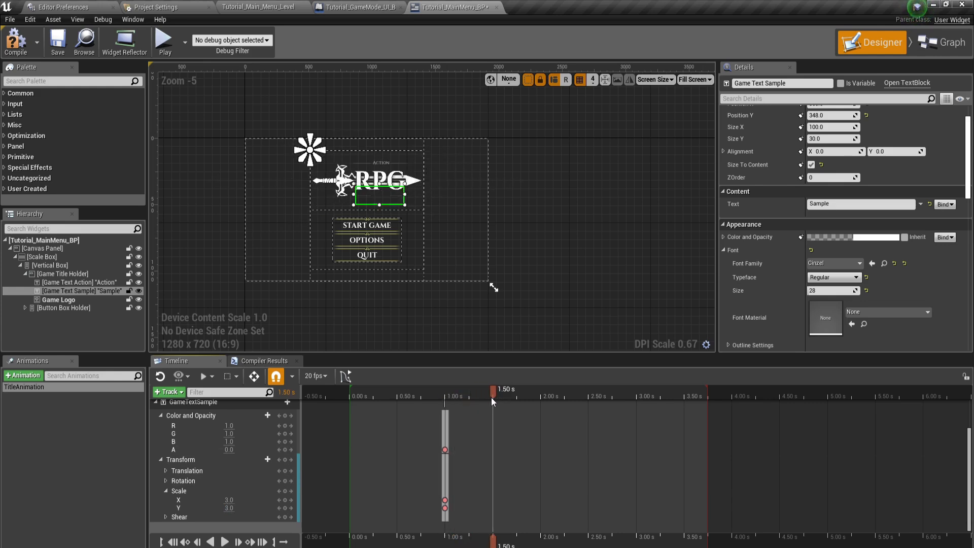
pyautogui.click(232, 449)
pyautogui.write('1')
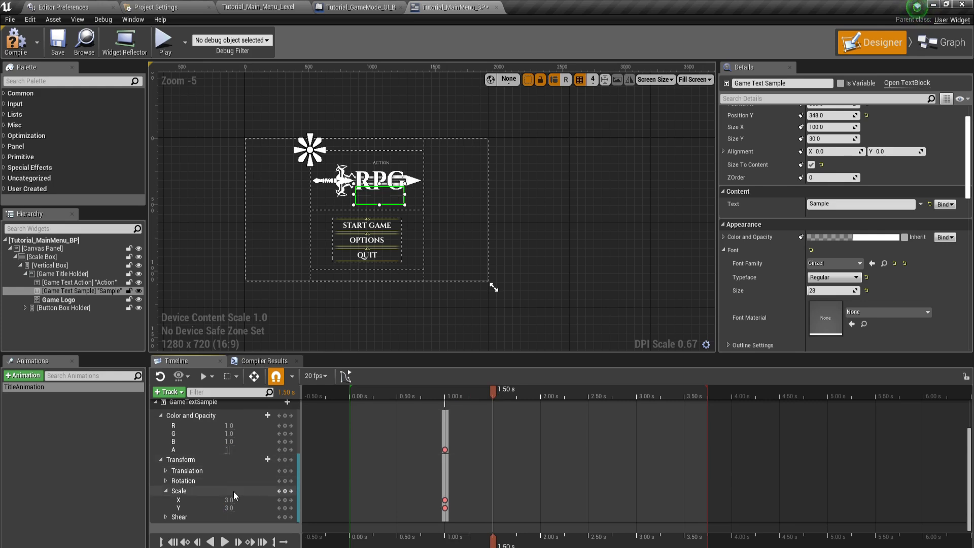
pyautogui.click(231, 500)
pyautogui.write('1')
pyautogui.click(232, 507)
pyautogui.write('1')
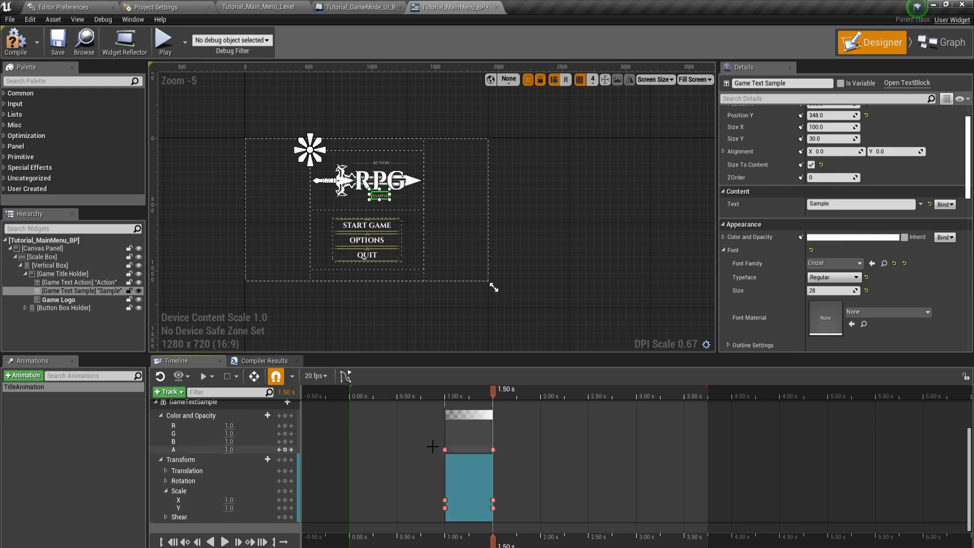
# Step: Extend the starts of GameTextSample's Color and Opacity and Transform sections to 0.00 s
pyautogui.click(453, 416)
pyautogui.moveTo(445, 423); pyautogui.dragTo(351, 422)
pyautogui.click(452, 476)
pyautogui.moveTo(446, 477); pyautogui.dragTo(350, 477)
pyautogui.scroll(2, 470, 442)
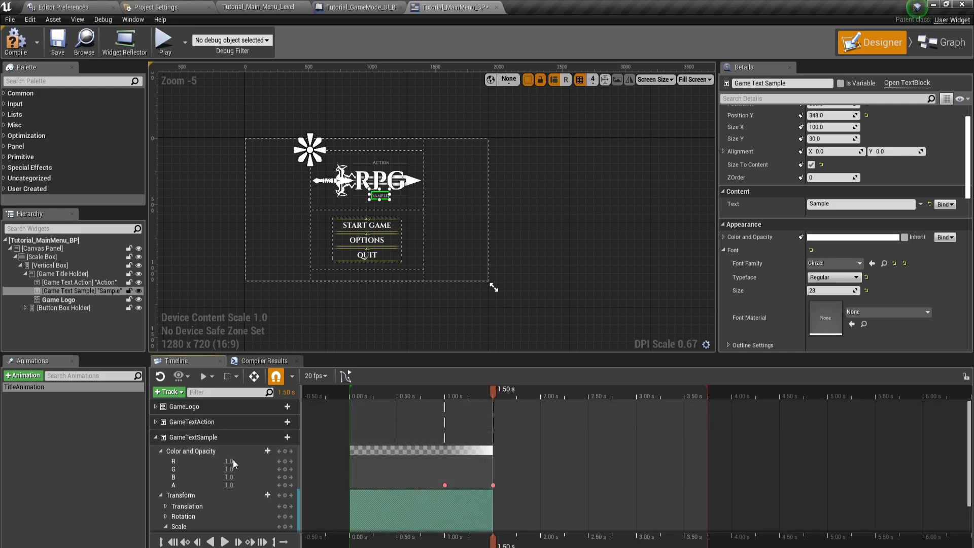
# Step: Extend the end of GameTextSample's Color and Opacity section to 3.75 s
pyautogui.click(174, 409)
pyautogui.click(459, 466)
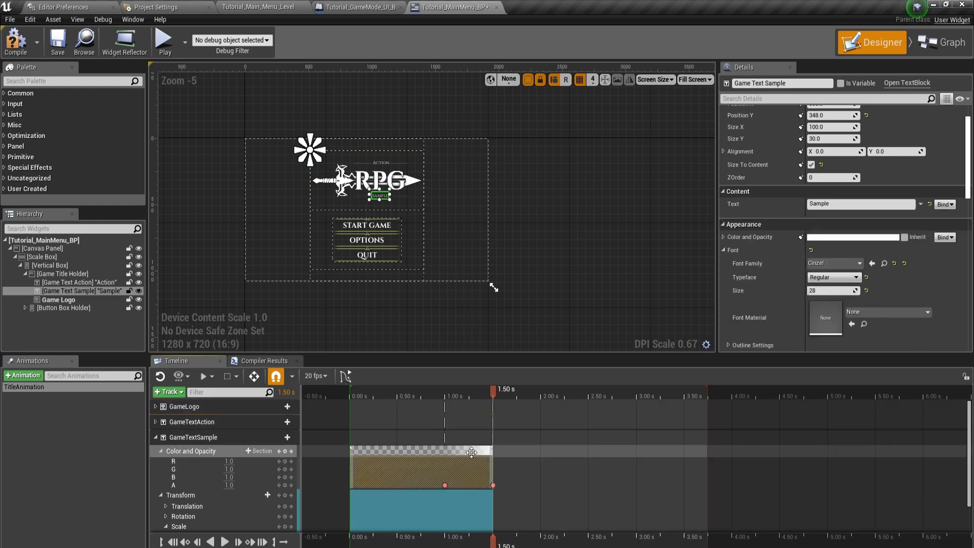
pyautogui.click(497, 450)
pyautogui.moveTo(494, 450); pyautogui.dragTo(708, 450)
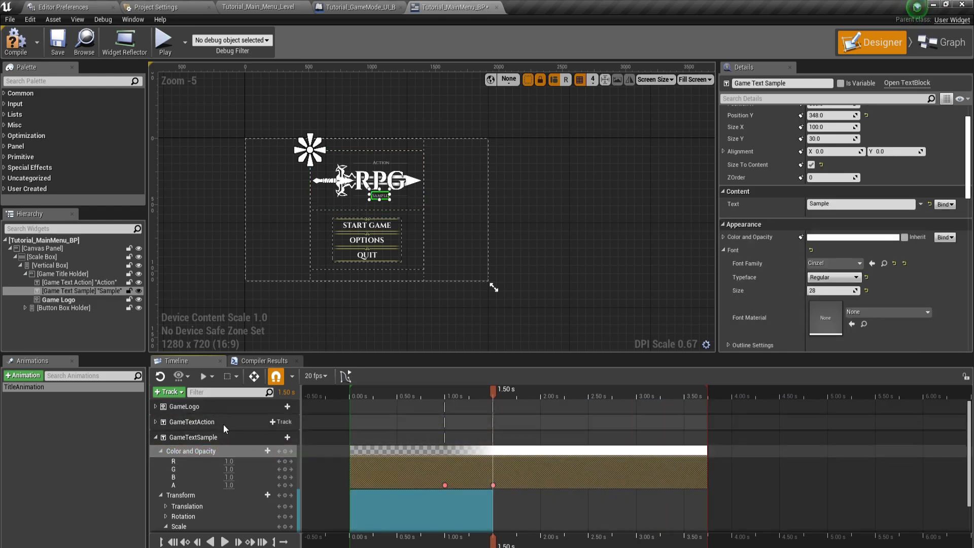
# Step: Extend the ends of GameTextAction's Color and Opacity and Transform sections to 3.75 s
pyautogui.click(175, 423)
pyautogui.click(155, 421)
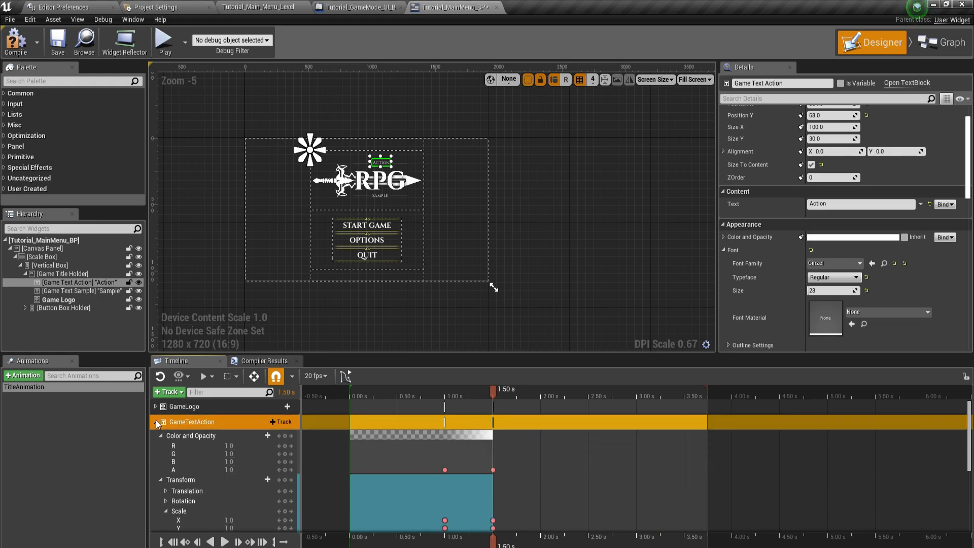
pyautogui.click(190, 436)
pyautogui.moveTo(491, 436); pyautogui.dragTo(708, 437)
pyautogui.scroll(-3, 461, 481)
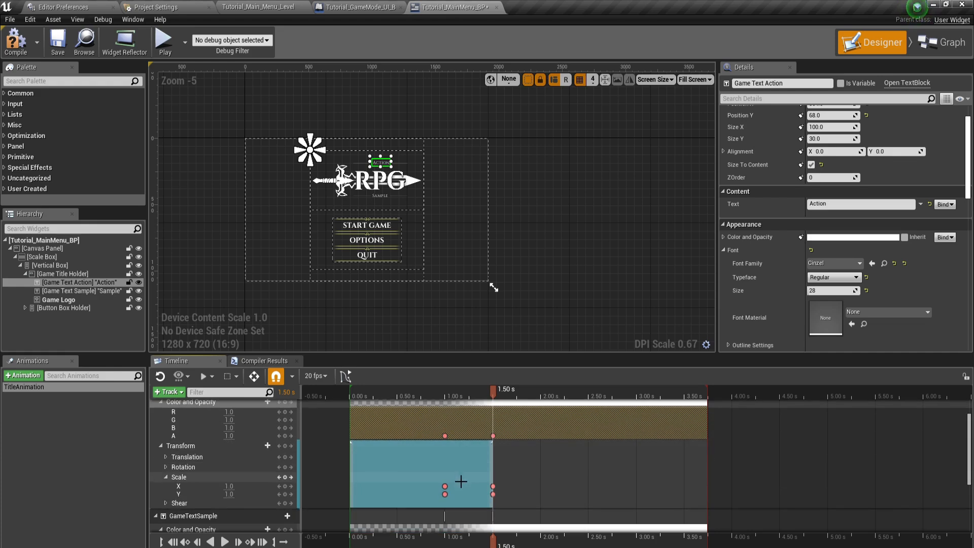
pyautogui.moveTo(493, 456); pyautogui.dragTo(708, 450)
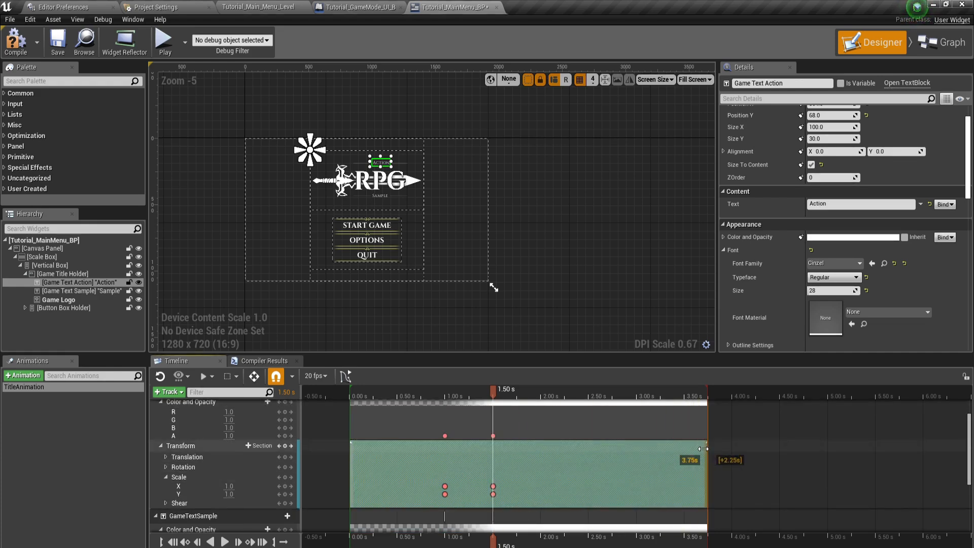
# Step: Extend the end of GameTextSample's Transform section to 3.75 s and collapse both text tracks
pyautogui.scroll(-3, 568, 452)
pyautogui.moveTo(492, 485); pyautogui.dragTo(708, 485)
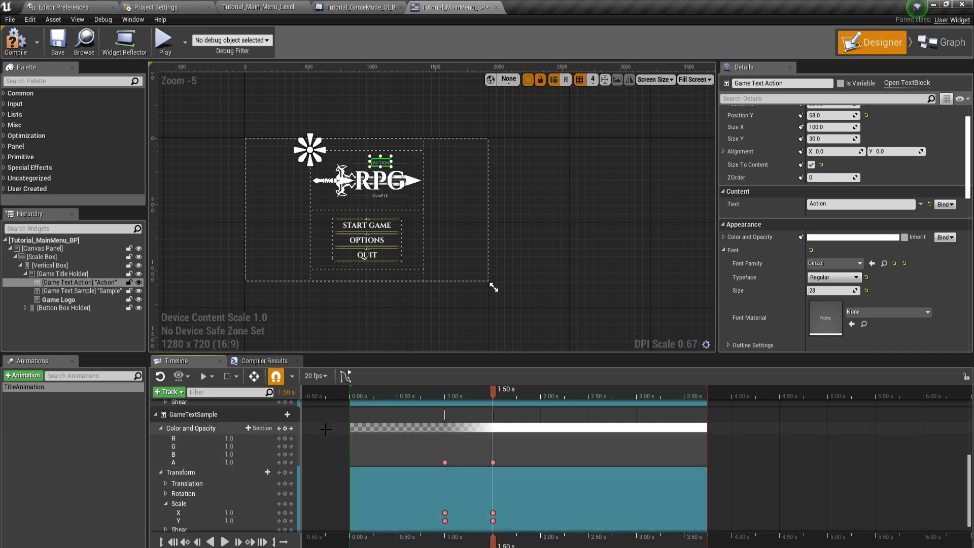
pyautogui.scroll(3, 206, 451)
pyautogui.click(156, 436)
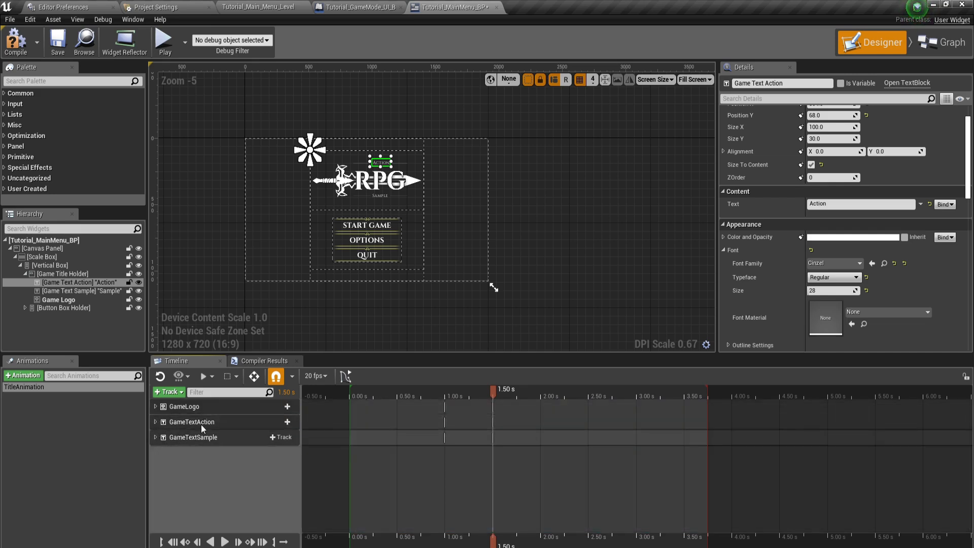
# Step: Save the widget blueprint and play TitleAnimation from 0.00 s to preview it
pyautogui.moveTo(487, 387); pyautogui.dragTo(355, 388)
pyautogui.hotkey('ctrl', 's')
pyautogui.moveTo(355, 388); pyautogui.dragTo(350, 388)
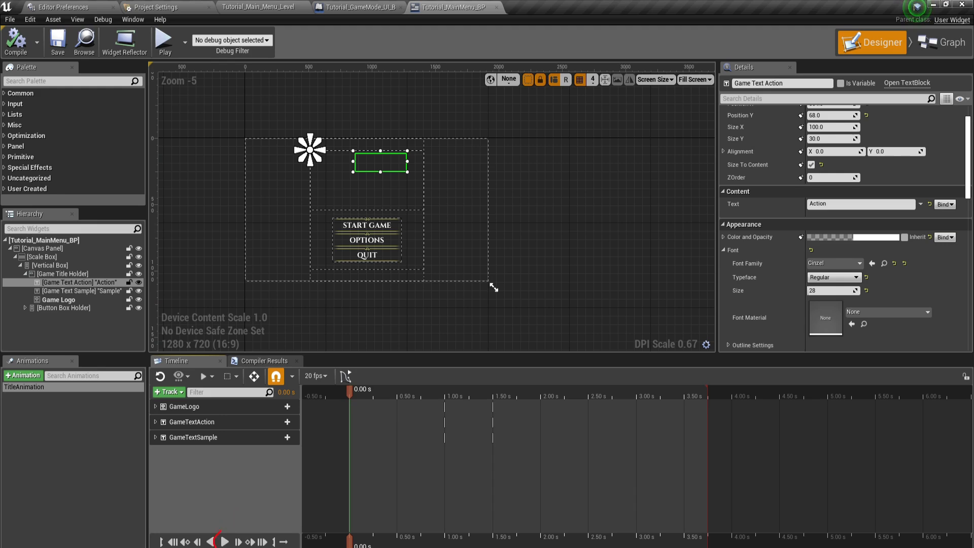
pyautogui.click(223, 542)
pyautogui.scroll(1, 251, 199)
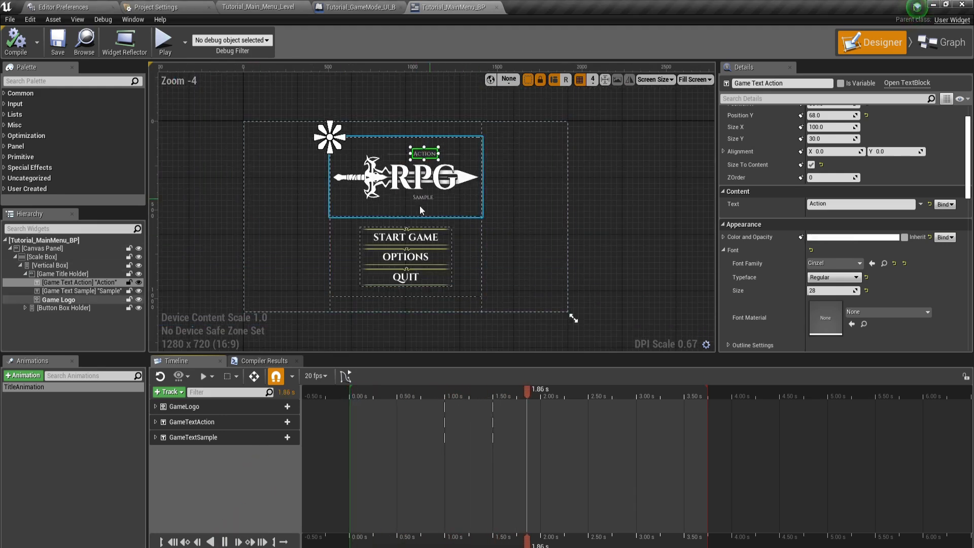
pyautogui.click(369, 327)
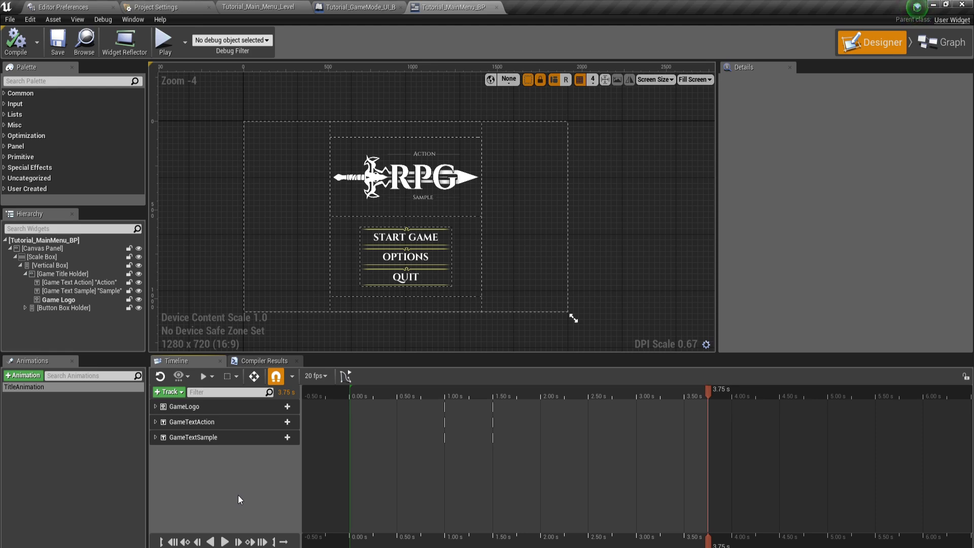
# Step: Add an audio track to TitleAnimation and place the A_UI_Select01 sound on it at 1.20 s
pyautogui.click(172, 391)
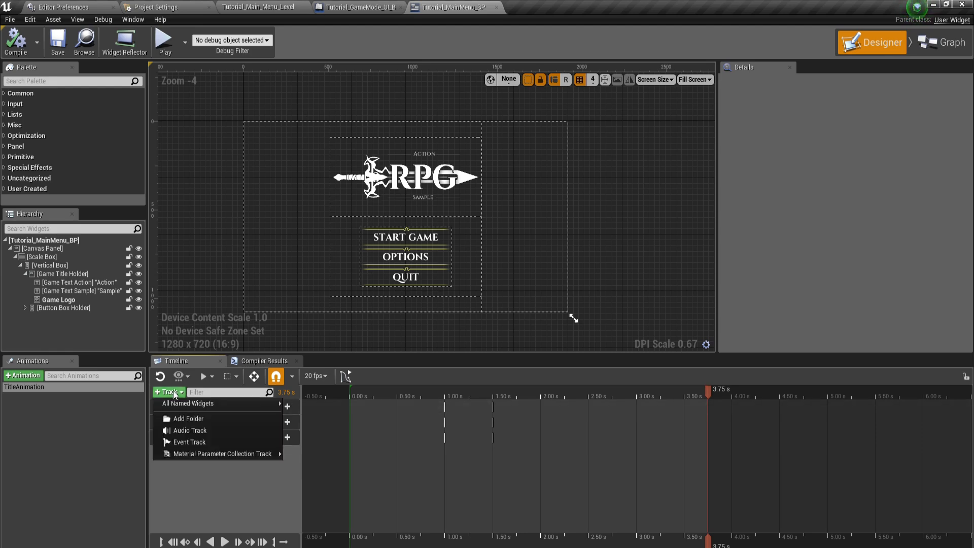
pyautogui.click(188, 431)
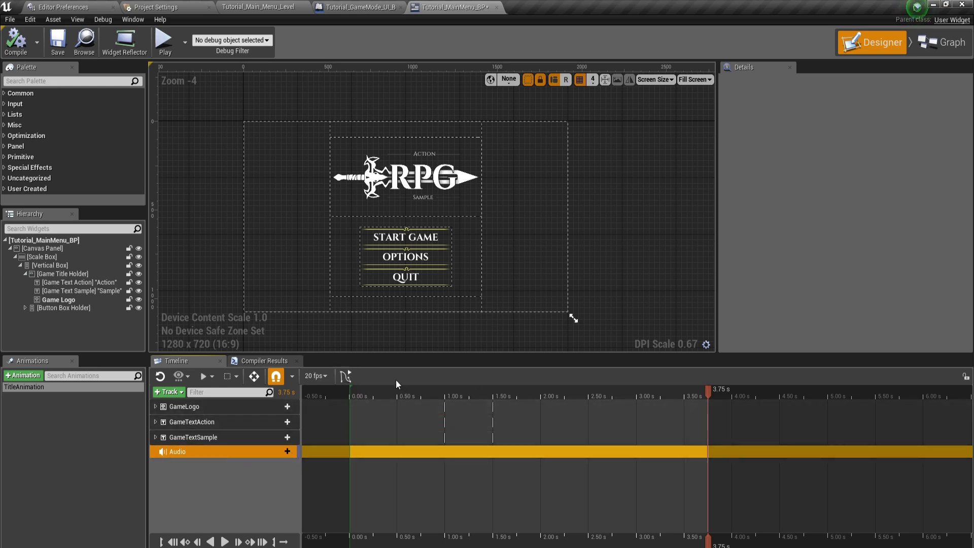
pyautogui.moveTo(389, 389); pyautogui.dragTo(464, 402)
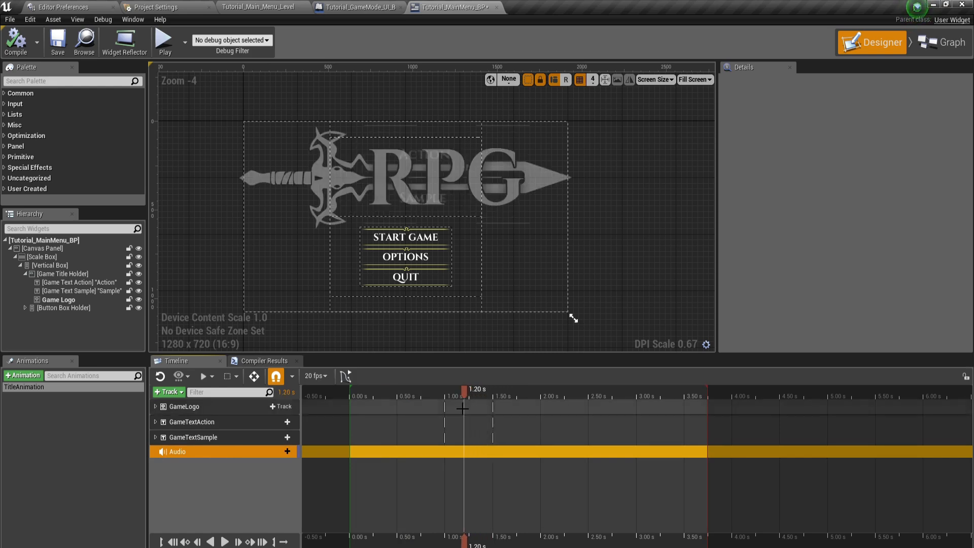
pyautogui.click(286, 451)
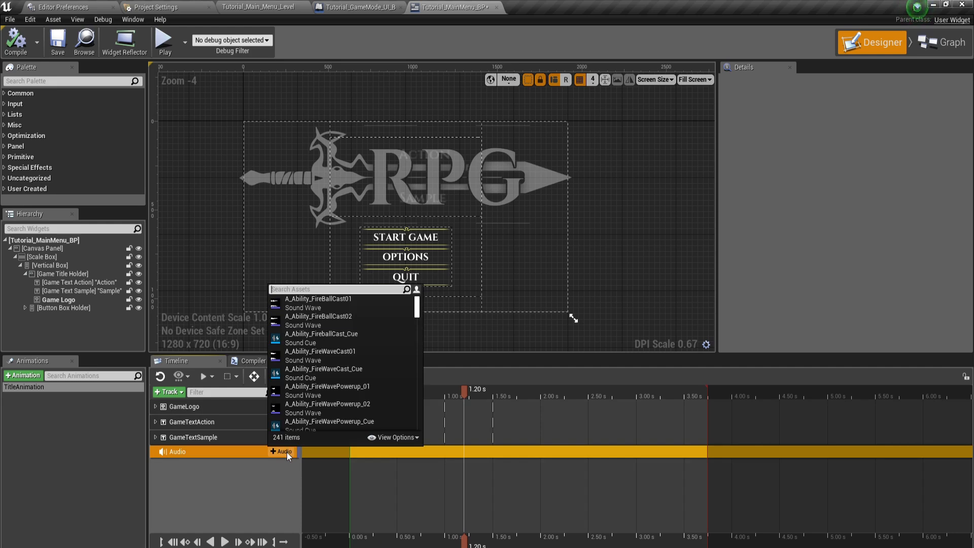
pyautogui.write('UI selec')
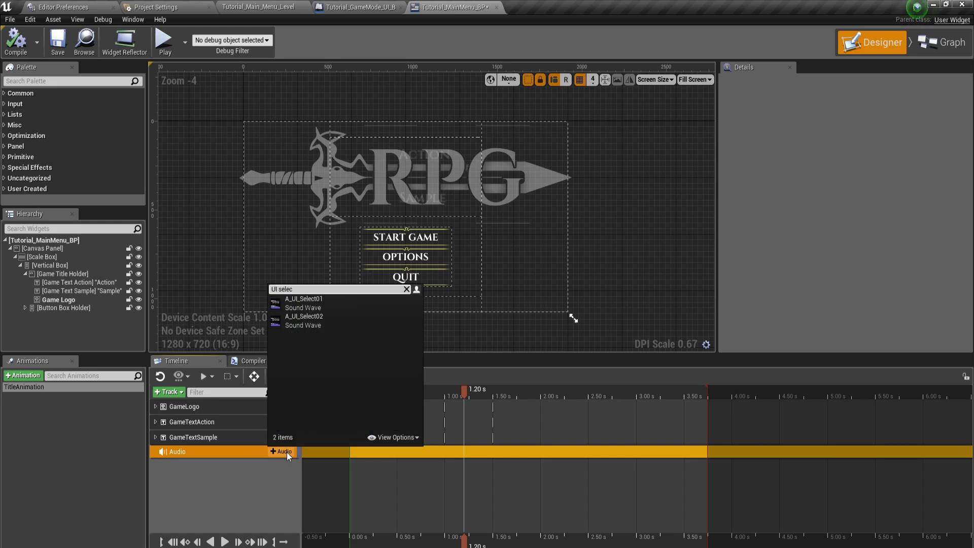
pyautogui.click(316, 303)
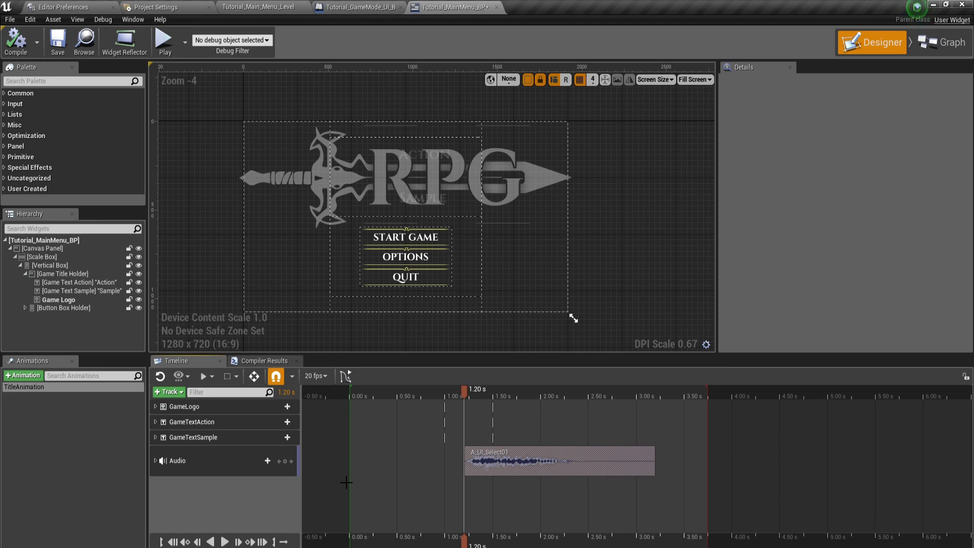
# Step: Add a second audio track and place the A_Sword_Swing01 sound on it at 1.15 s
pyautogui.moveTo(464, 390); pyautogui.dragTo(460, 390)
pyautogui.click(168, 392)
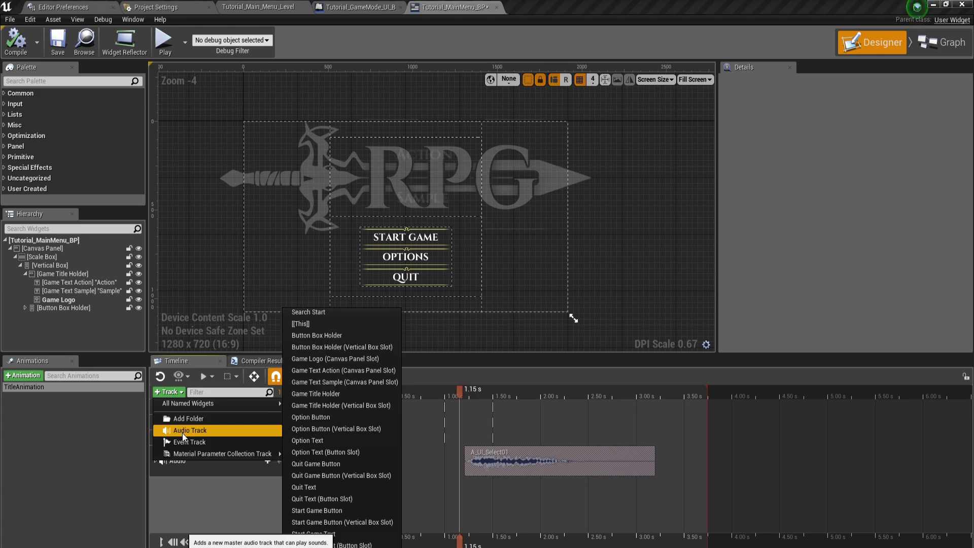
pyautogui.click(182, 432)
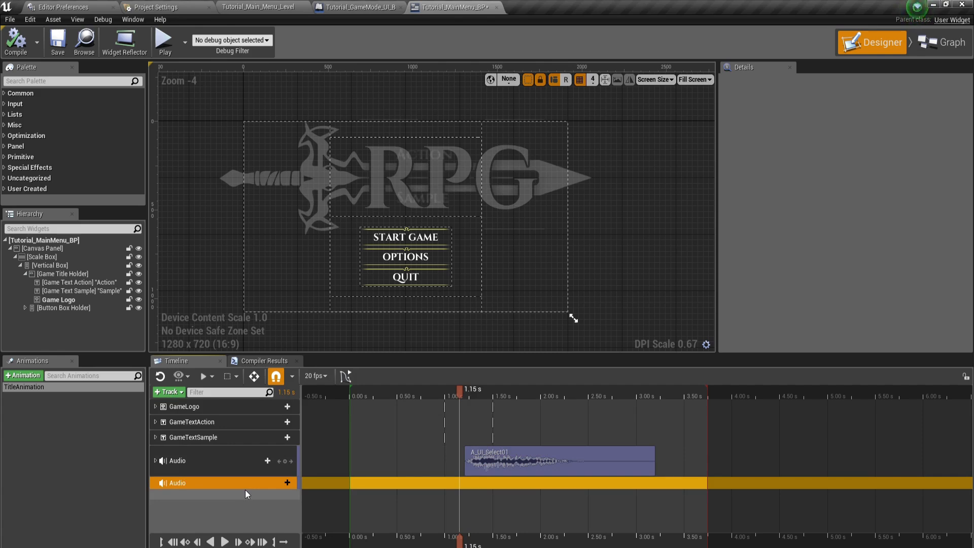
pyautogui.click(274, 483)
pyautogui.write('wing')
pyautogui.click(321, 337)
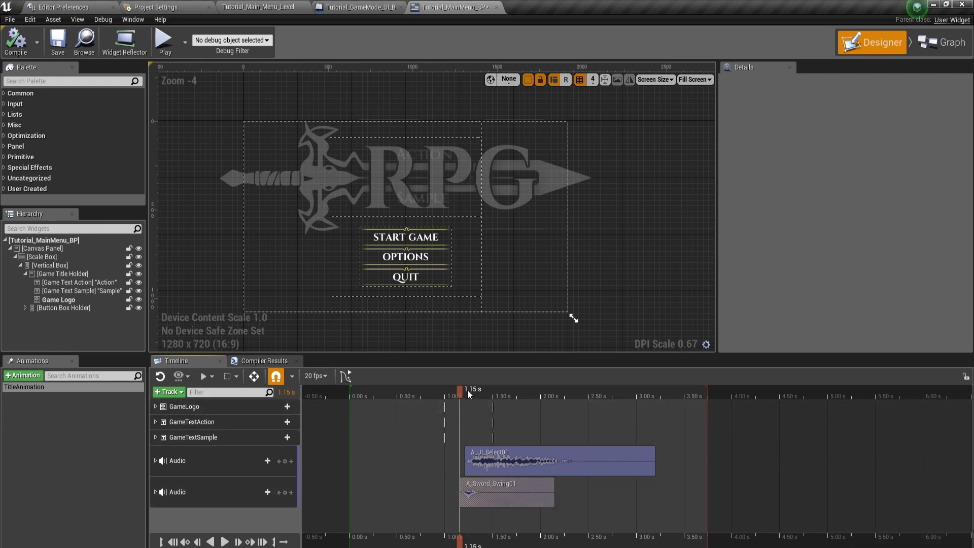
# Step: Scrub the animation to 2.15 s and align the end of the A_Sword_Swing01 section with the playhead
pyautogui.moveTo(459, 391)
pyautogui.mouseDown()
pyautogui.moveTo(504, 400)
pyautogui.moveTo(467, 386)
pyautogui.mouseUp()
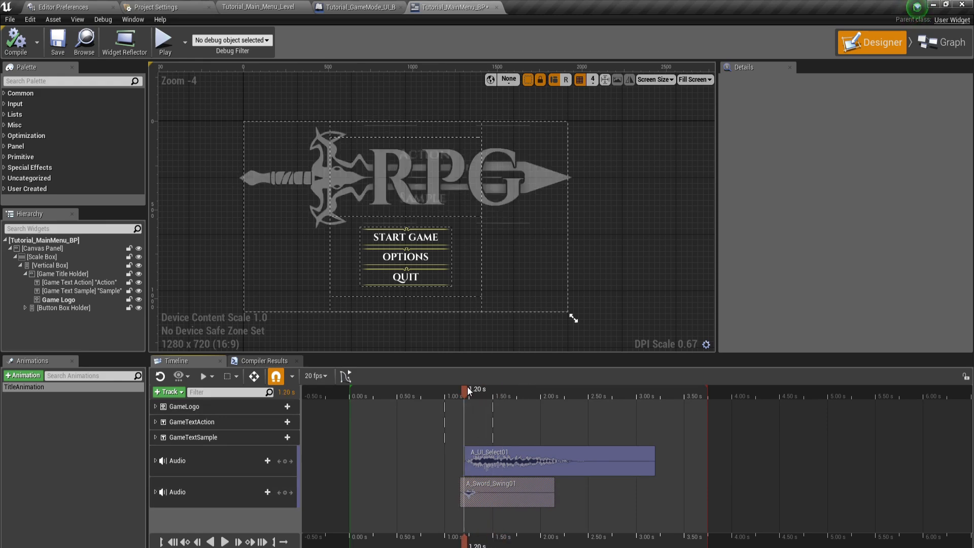
pyautogui.moveTo(467, 388); pyautogui.dragTo(554, 400)
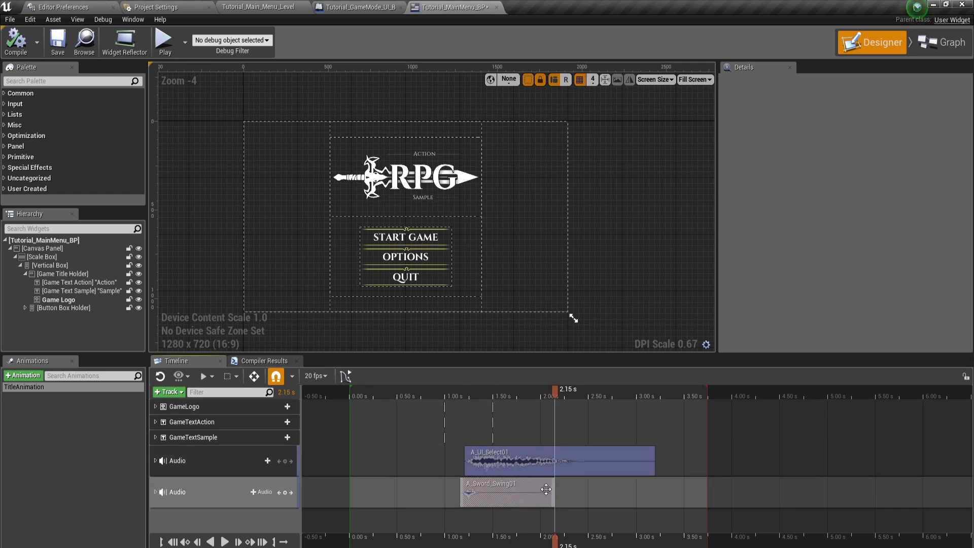
pyautogui.moveTo(554, 490)
pyautogui.mouseDown()
pyautogui.moveTo(543, 490)
pyautogui.moveTo(554, 490)
pyautogui.mouseUp()
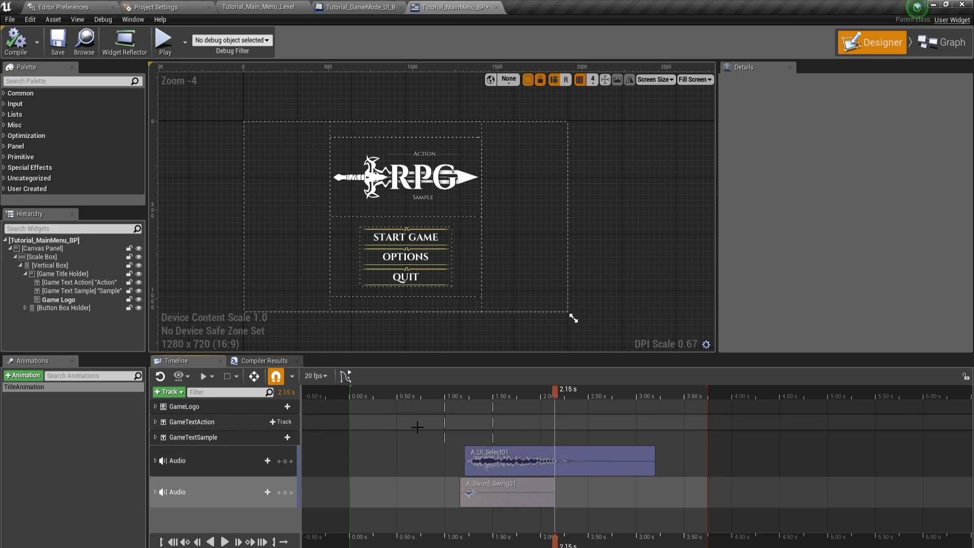
# Step: Save the widget blueprint and add the Button Box Holder as a new track in TitleAnimation
pyautogui.click(33, 307)
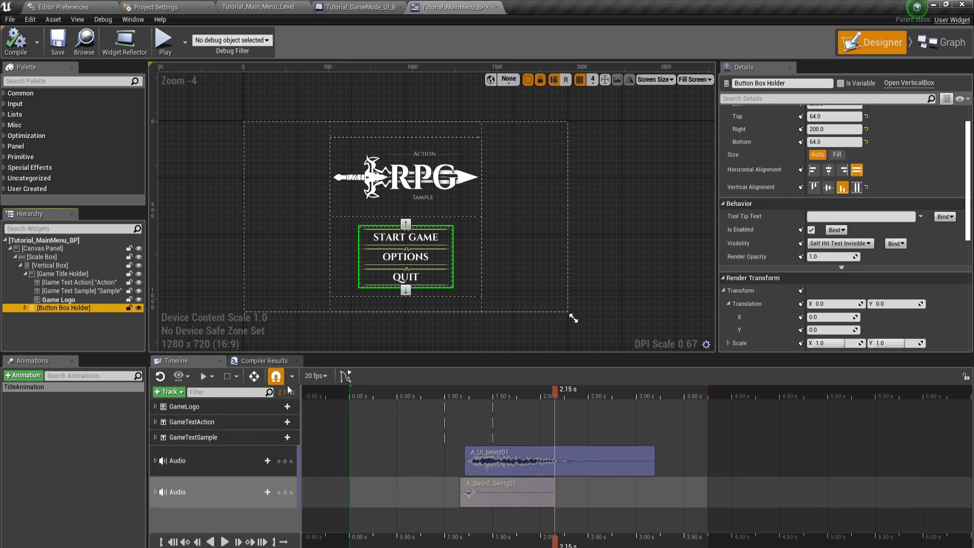
pyautogui.click(12, 20)
pyautogui.click(13, 21)
pyautogui.click(57, 43)
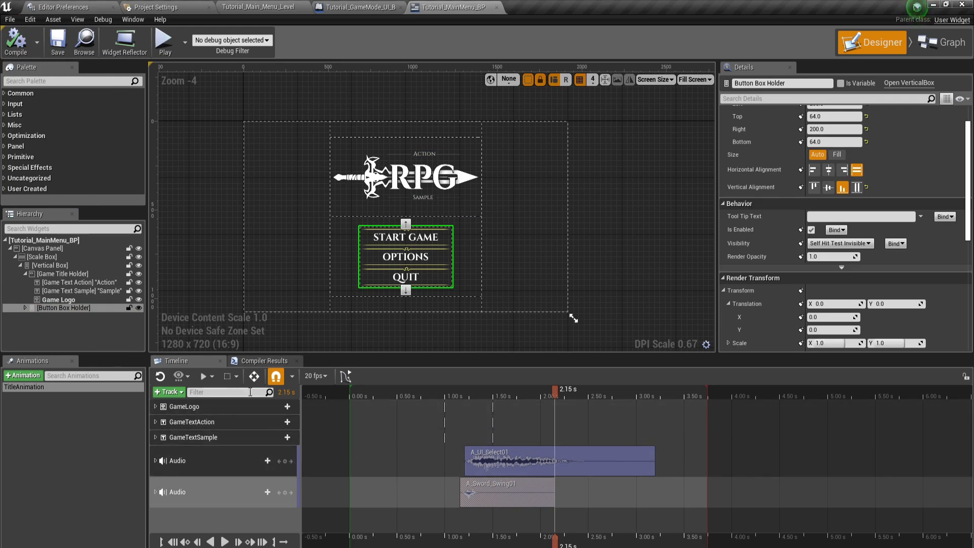
pyautogui.click(175, 394)
pyautogui.click(185, 406)
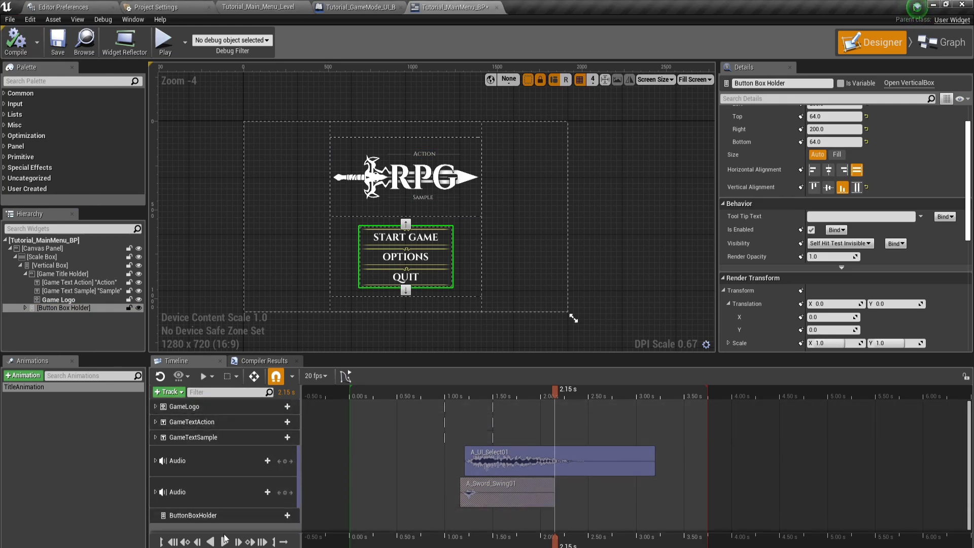
# Step: Return the playhead to 0.00 s, add a Transform track to ButtonBoxHolder and expand it
pyautogui.moveTo(556, 390); pyautogui.dragTo(349, 393)
pyautogui.click(283, 514)
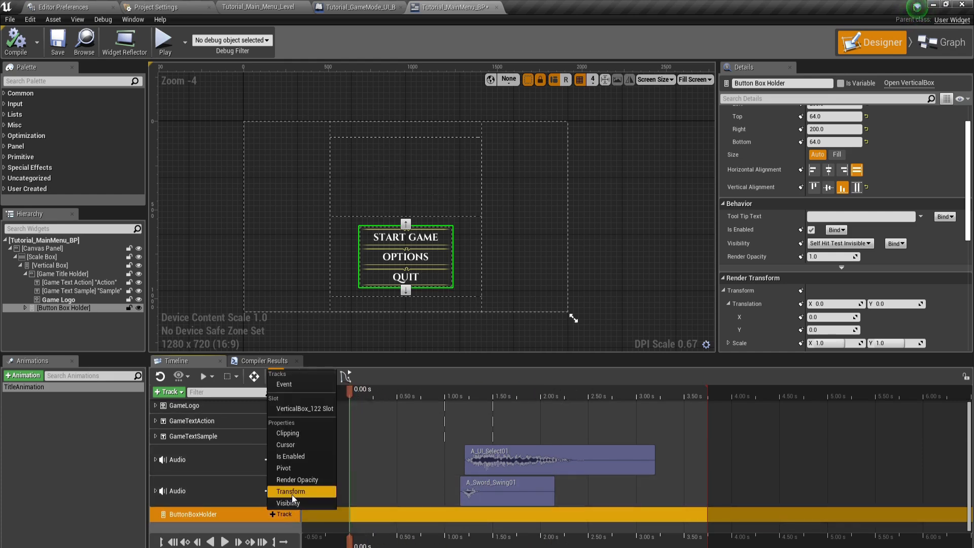
pyautogui.click(292, 492)
pyautogui.click(161, 516)
pyautogui.scroll(-2, 265, 467)
pyautogui.moveTo(366, 486); pyautogui.dragTo(345, 515)
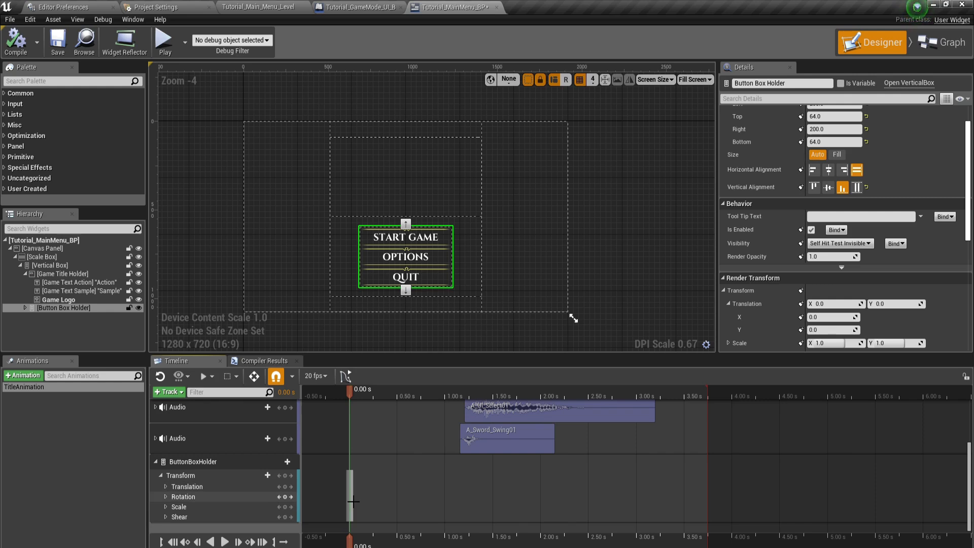
# Step: Key ButtonBoxHolder's Translation Y at 600 at 2.50 s
pyautogui.moveTo(352, 393); pyautogui.dragTo(588, 413)
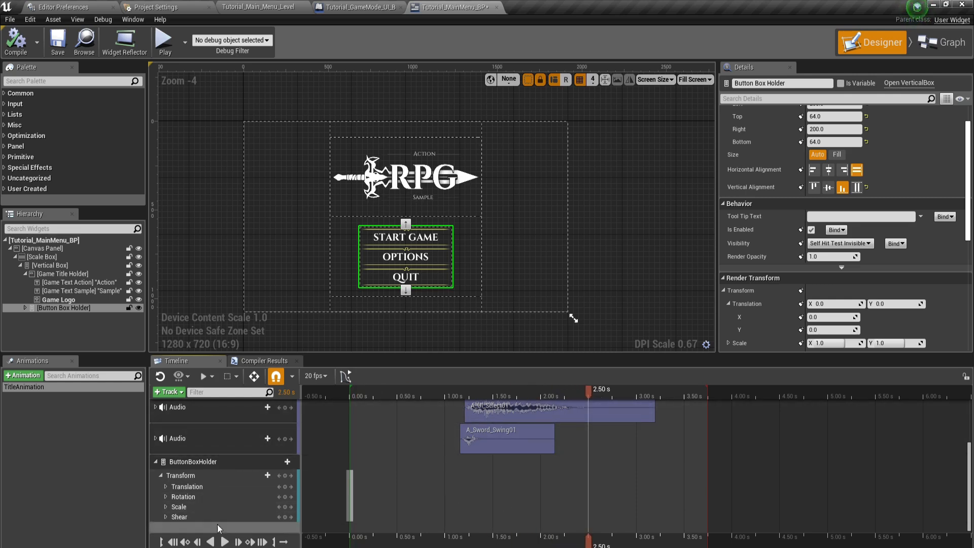
pyautogui.click(166, 486)
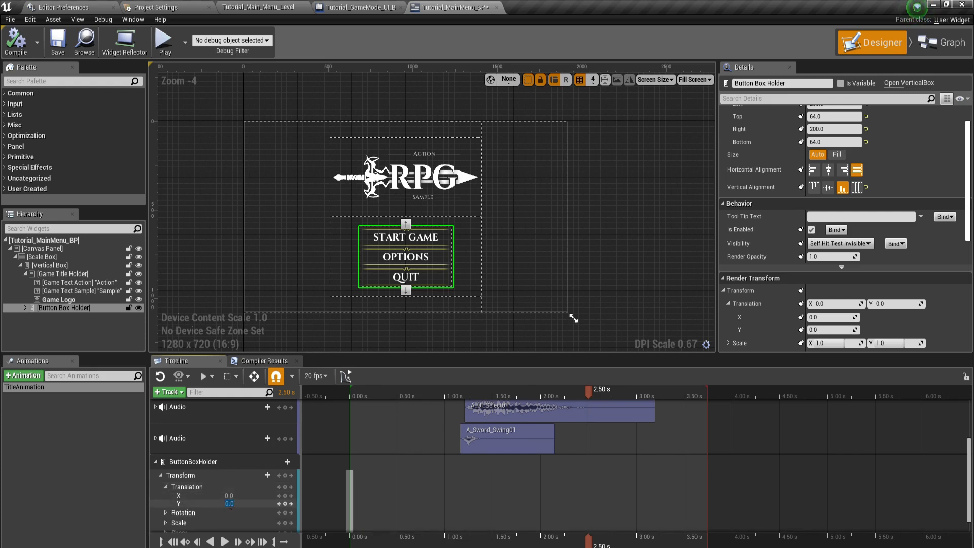
pyautogui.press('Return')
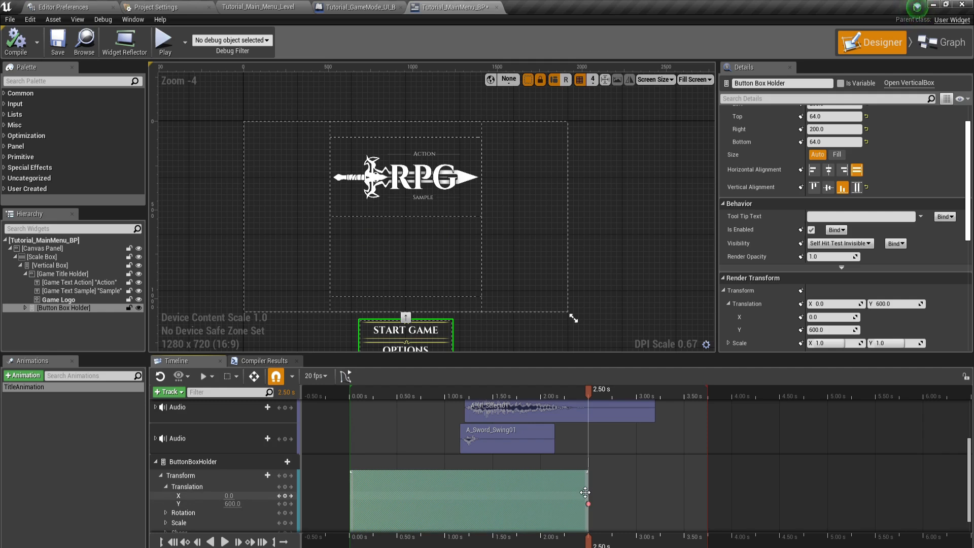
# Step: Key ButtonBoxHolder's Translation Y at 0 at 3.00 s and save the widget blueprint
pyautogui.moveTo(588, 392); pyautogui.dragTo(637, 406)
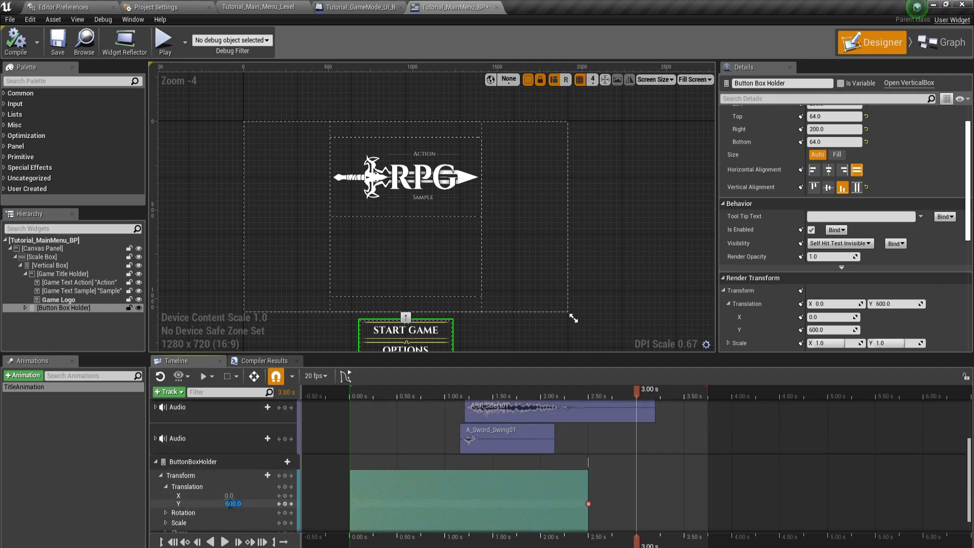
pyautogui.write('0')
pyautogui.press('Return')
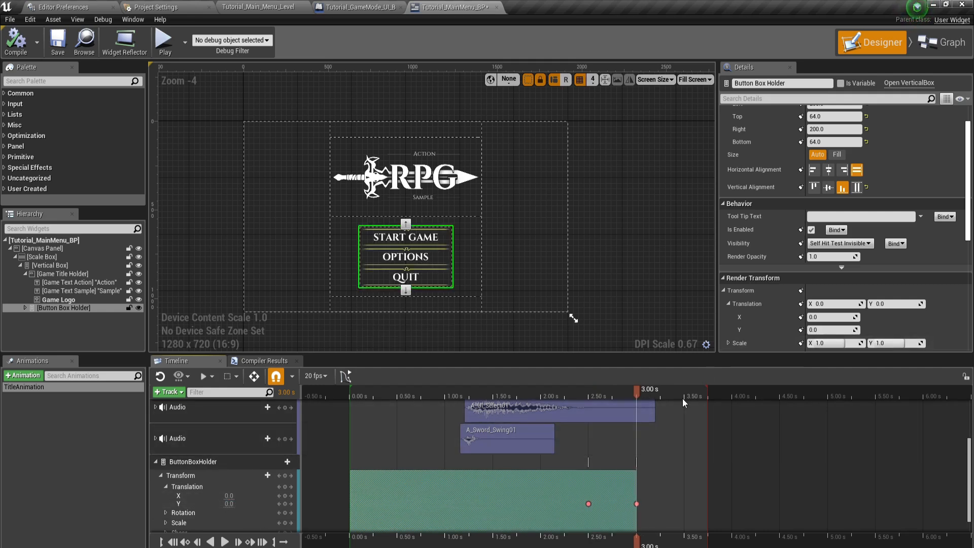
pyautogui.moveTo(638, 393); pyautogui.dragTo(638, 433)
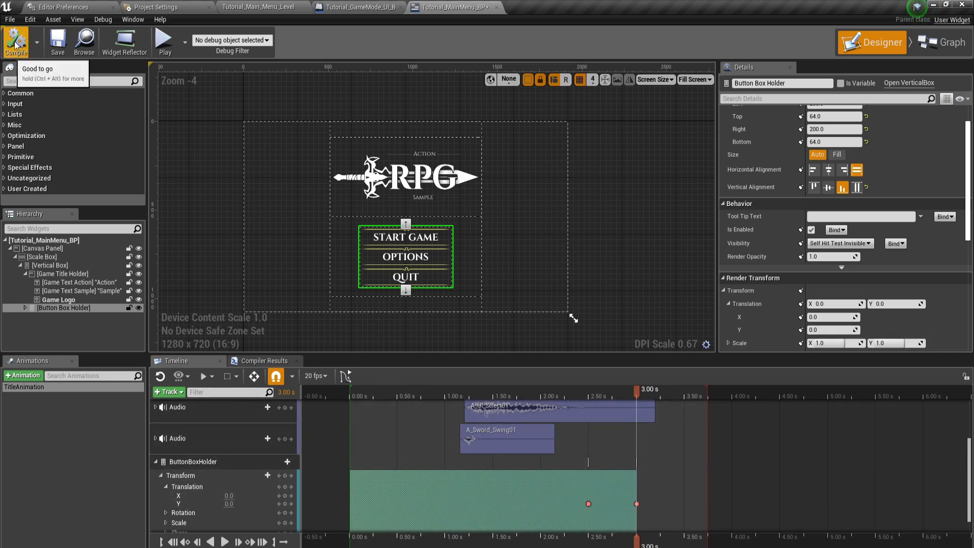
pyautogui.click(54, 43)
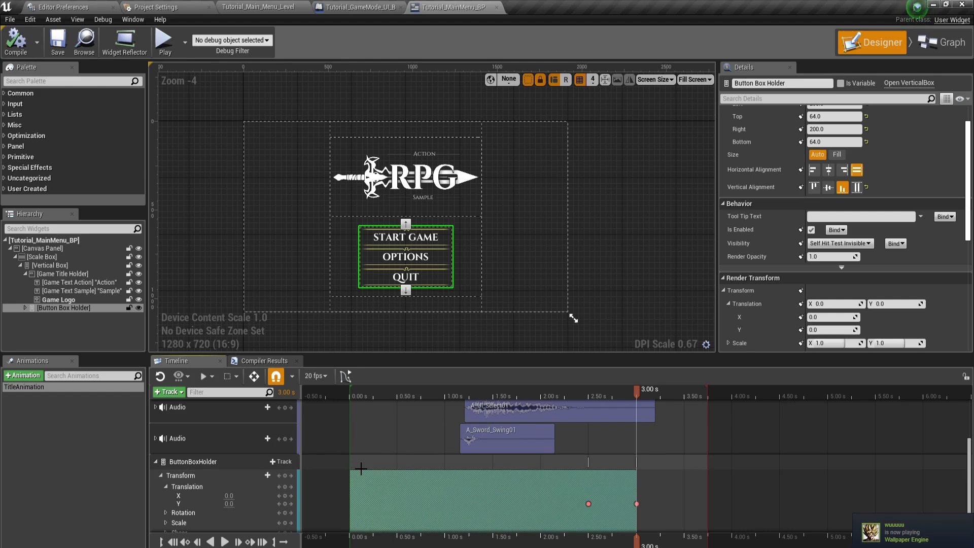
# Step: Add a third audio track to TitleAnimation and place the A_Hammer_Swing_Cue sound on it at 2.35 s
pyautogui.moveTo(638, 388); pyautogui.dragTo(575, 388)
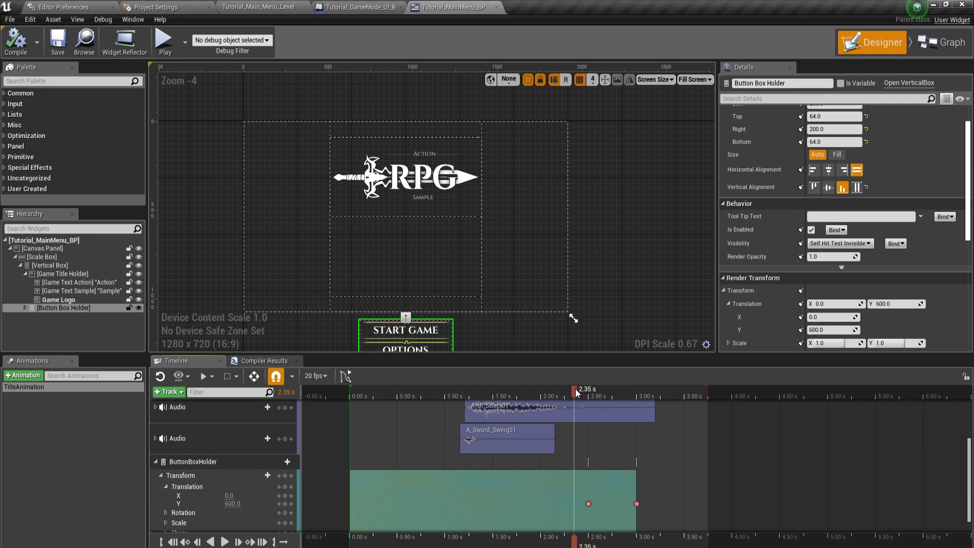
pyautogui.scroll(-1, 171, 420)
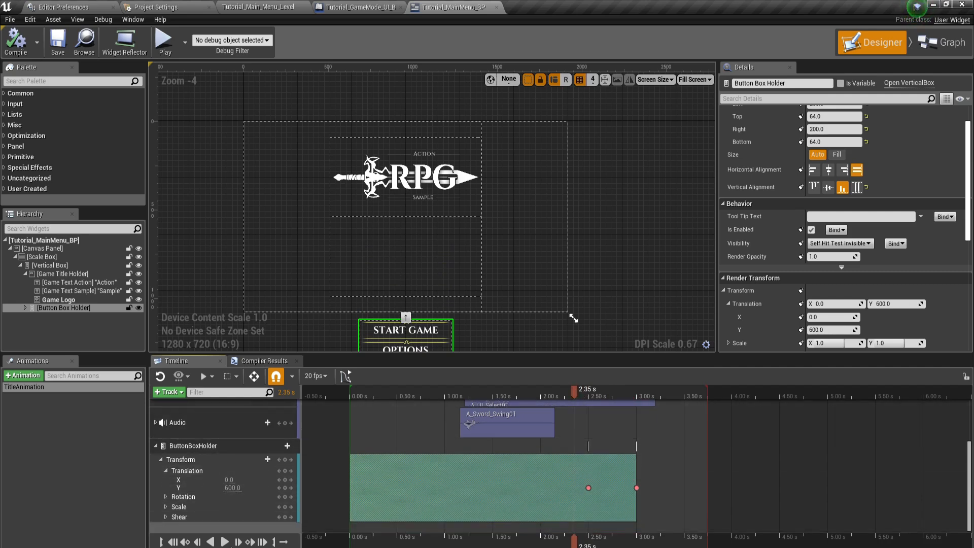
pyautogui.click(167, 394)
pyautogui.click(181, 454)
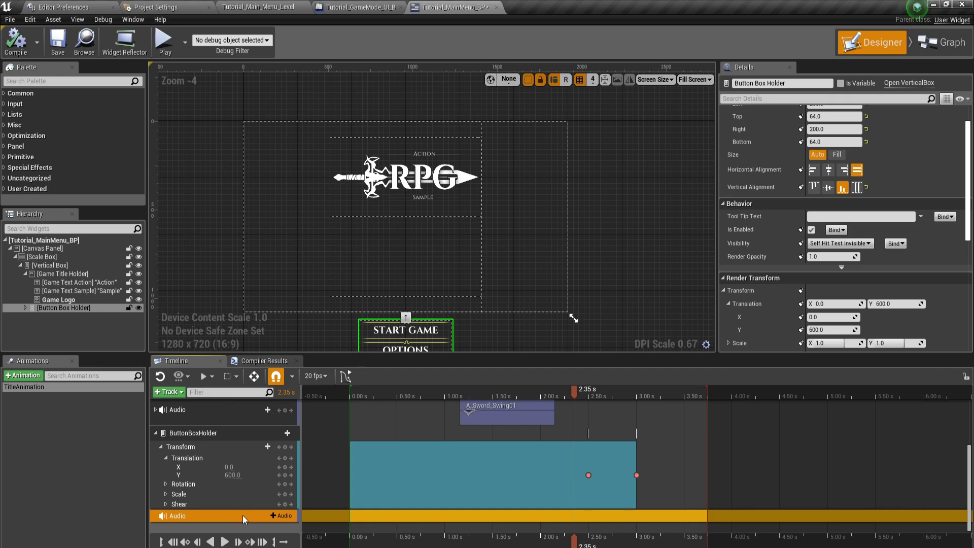
pyautogui.click(276, 516)
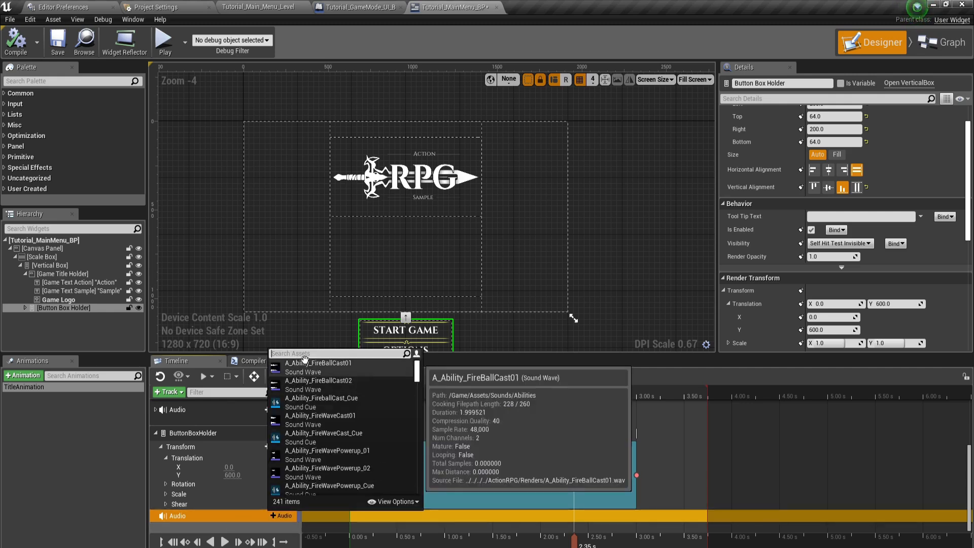
pyautogui.write('hammer')
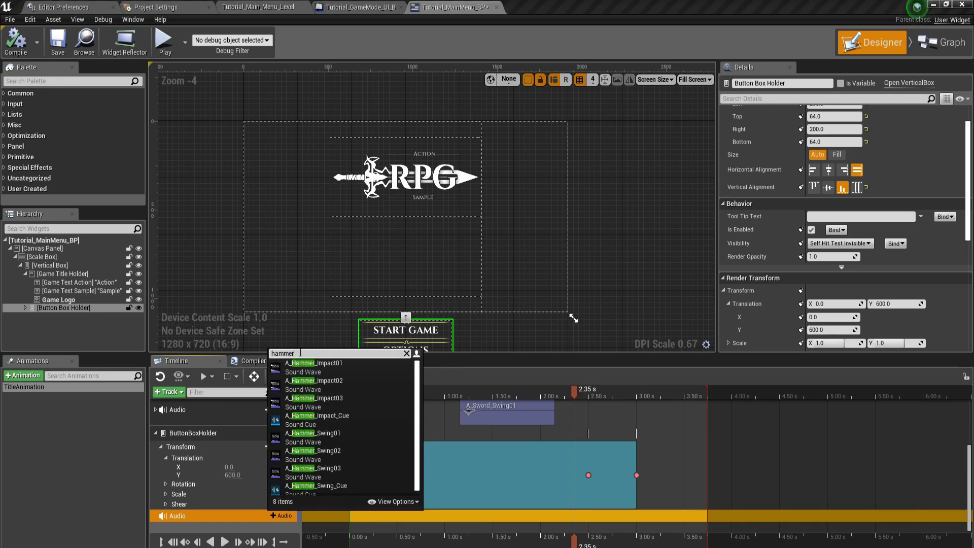
pyautogui.write(' sw')
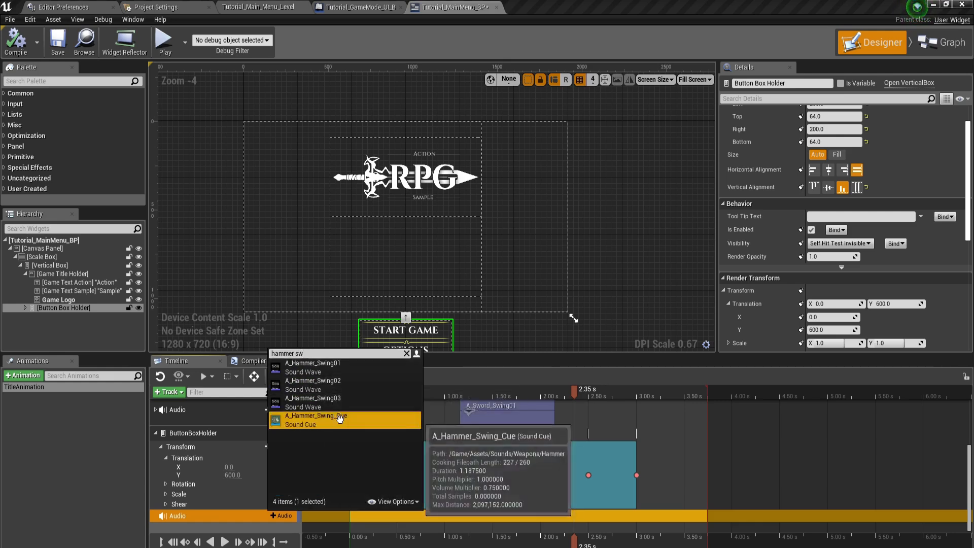
pyautogui.click(314, 420)
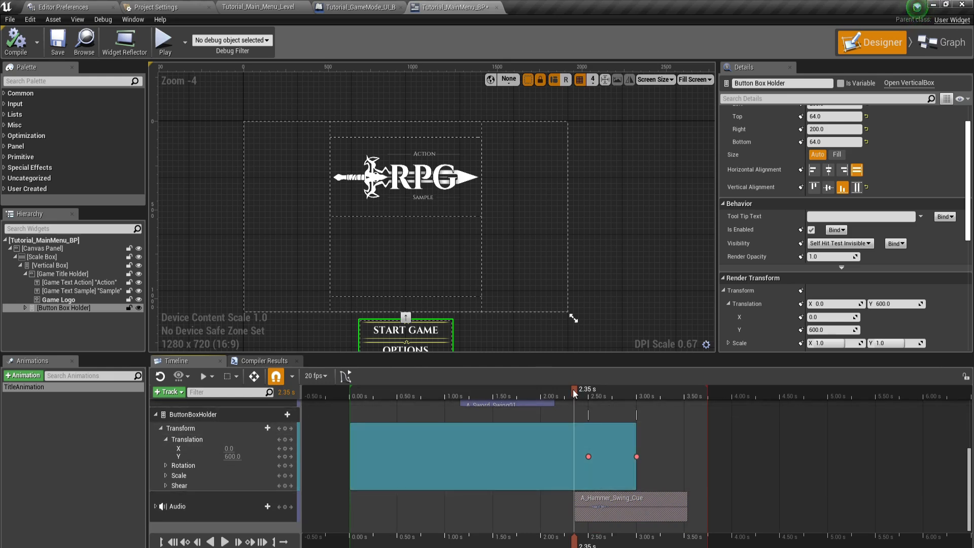
# Step: Trim the end of the A_Hammer_Swing_Cue section to 2.75 s, keeping its start at 2.35 s
pyautogui.moveTo(573, 388); pyautogui.dragTo(610, 399)
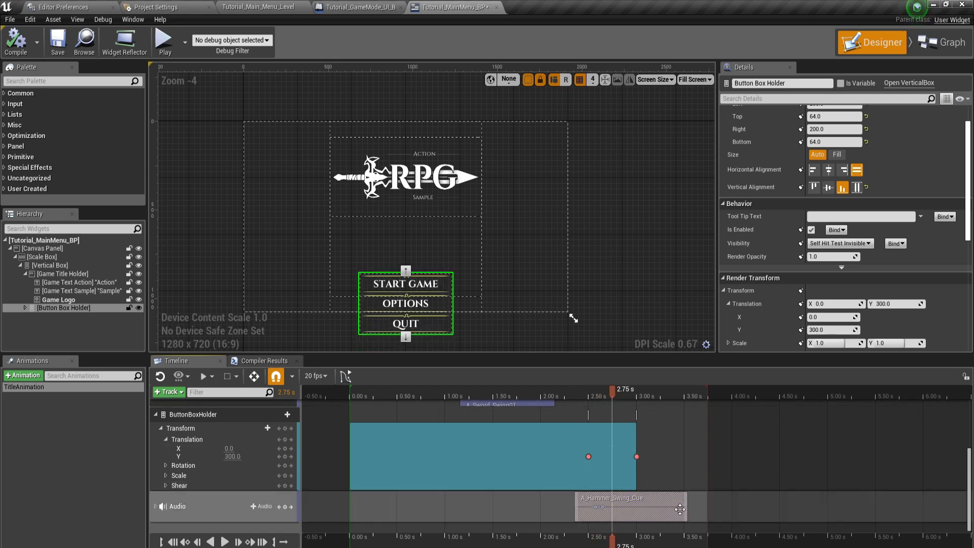
pyautogui.moveTo(686, 508); pyautogui.dragTo(615, 511)
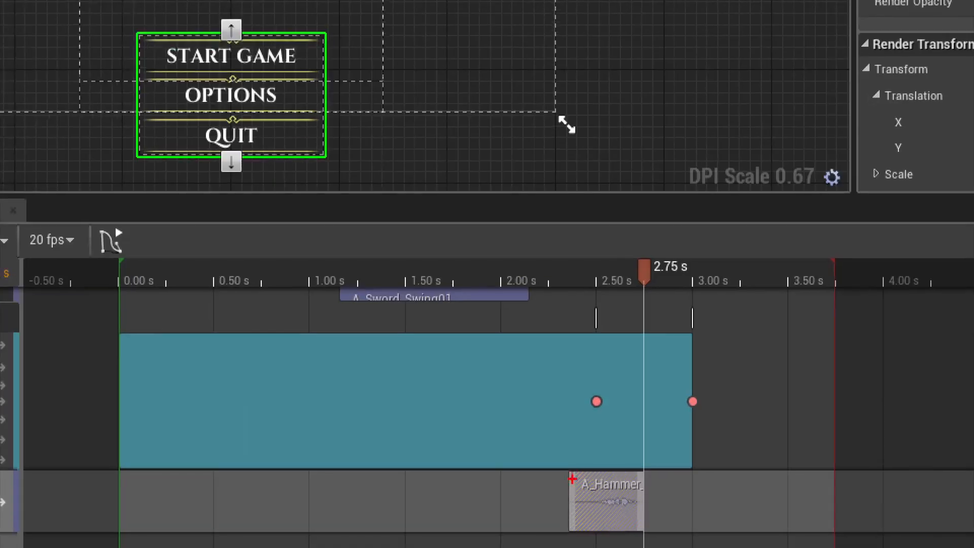
pyautogui.moveTo(563, 455)
pyautogui.mouseDown()
pyautogui.moveTo(556, 538)
pyautogui.moveTo(594, 473)
pyautogui.moveTo(543, 511)
pyautogui.moveTo(558, 530)
pyautogui.moveTo(575, 471)
pyautogui.mouseUp()
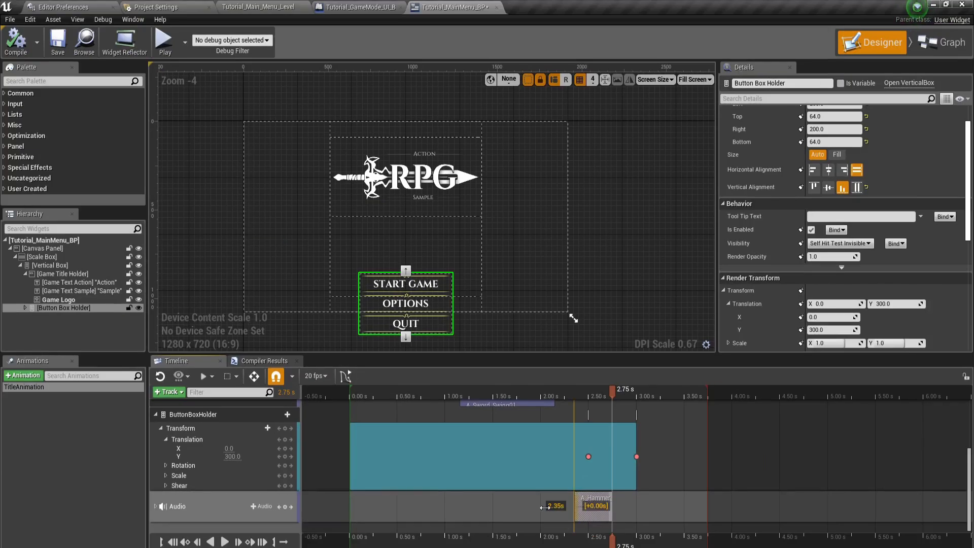
pyautogui.moveTo(611, 506); pyautogui.dragTo(651, 510)
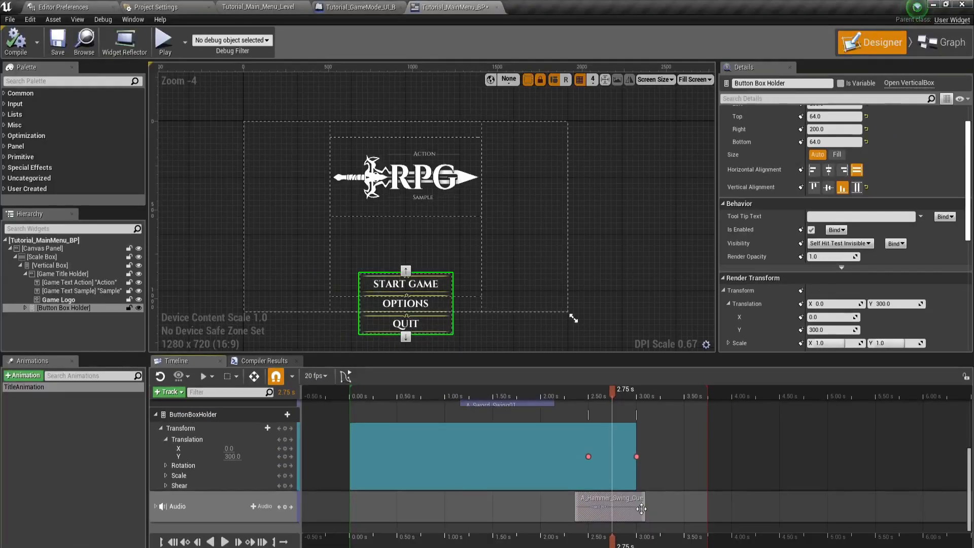
pyautogui.moveTo(645, 509); pyautogui.dragTo(613, 510)
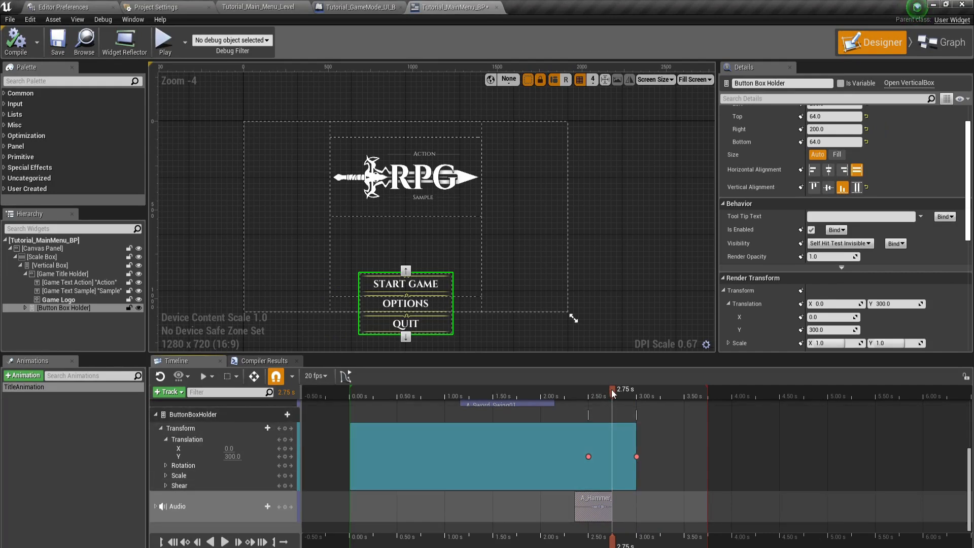
# Step: Place the A_UI_Select02 sound at 2.85 s on the same audio track as the hammer swing
pyautogui.moveTo(611, 392); pyautogui.dragTo(622, 396)
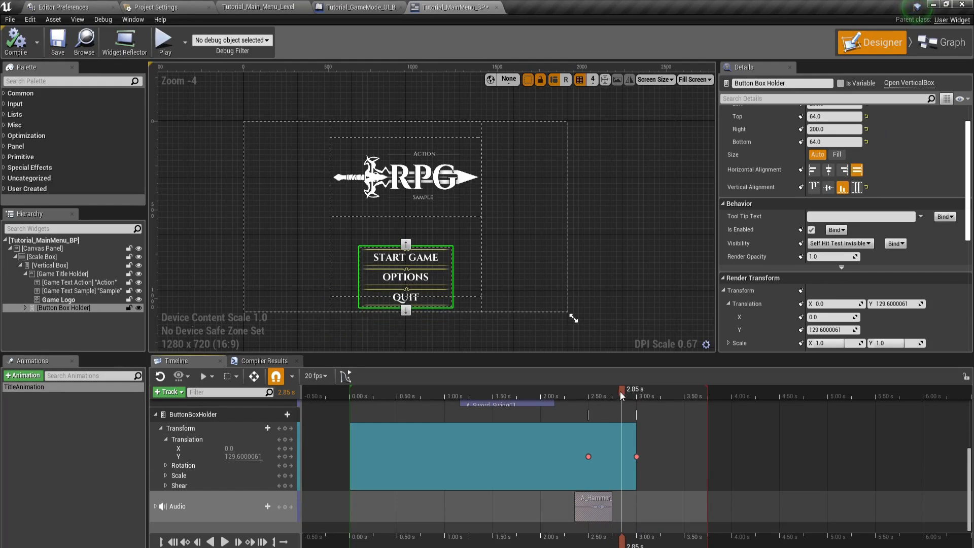
pyautogui.click(264, 506)
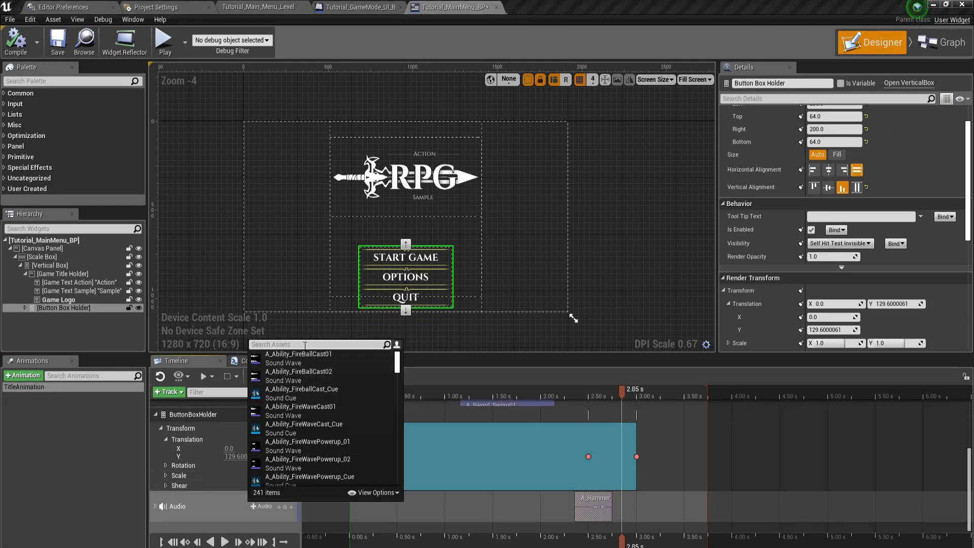
pyautogui.write('ui select')
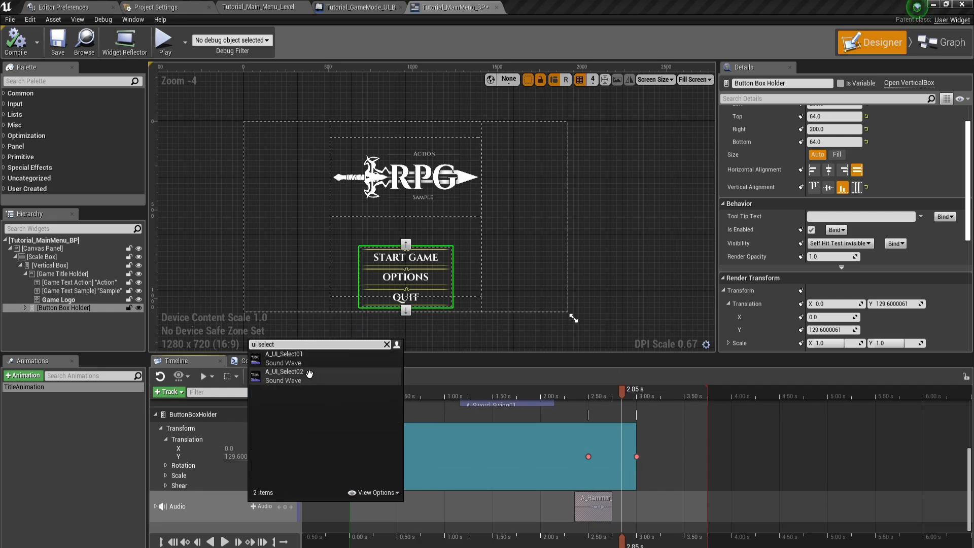
pyautogui.click(284, 372)
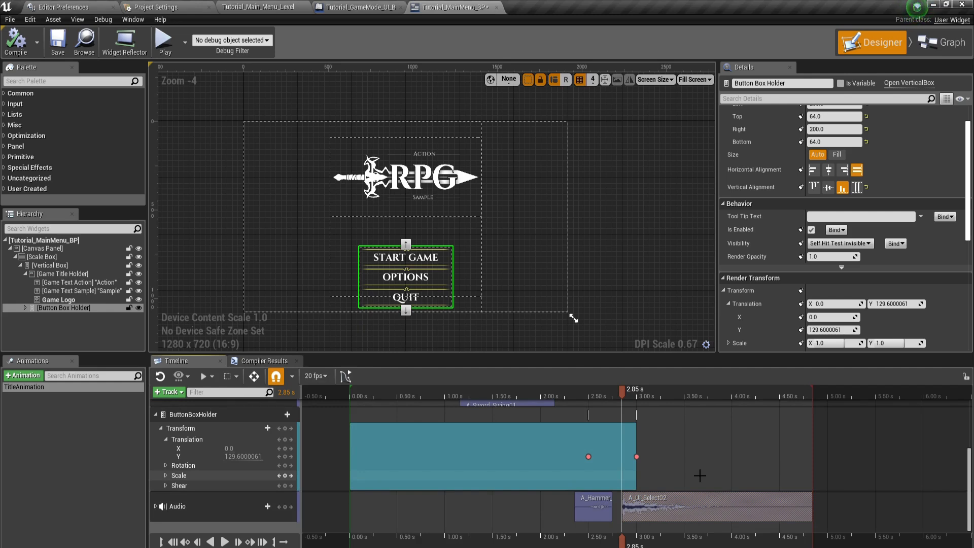
# Step: Trim the A_UI_Select02 section to end at 3.75 s and collapse the ButtonBoxHolder track
pyautogui.moveTo(625, 390); pyautogui.dragTo(708, 398)
pyautogui.moveTo(812, 506); pyautogui.dragTo(705, 502)
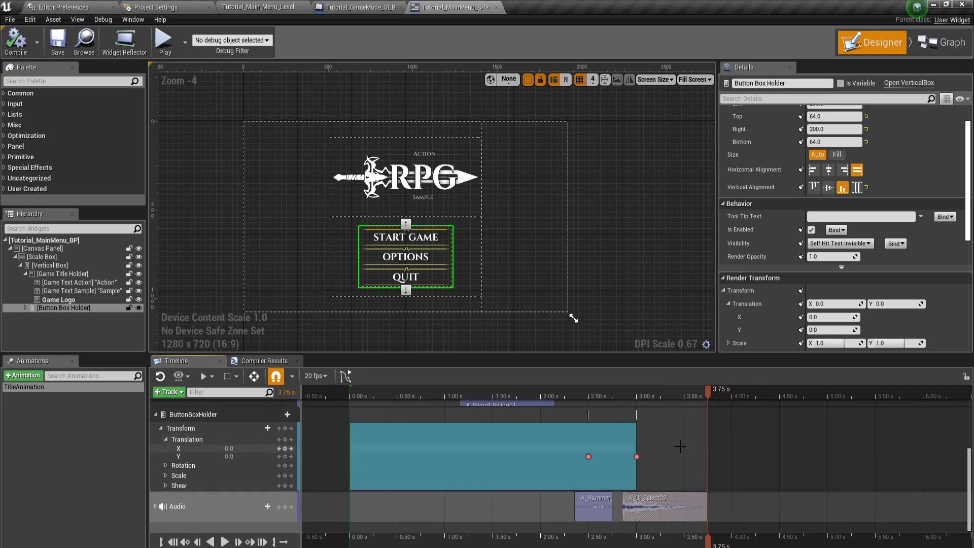
pyautogui.scroll(3, 350, 441)
pyautogui.scroll(-3, 163, 456)
pyautogui.click(153, 414)
pyautogui.click(154, 415)
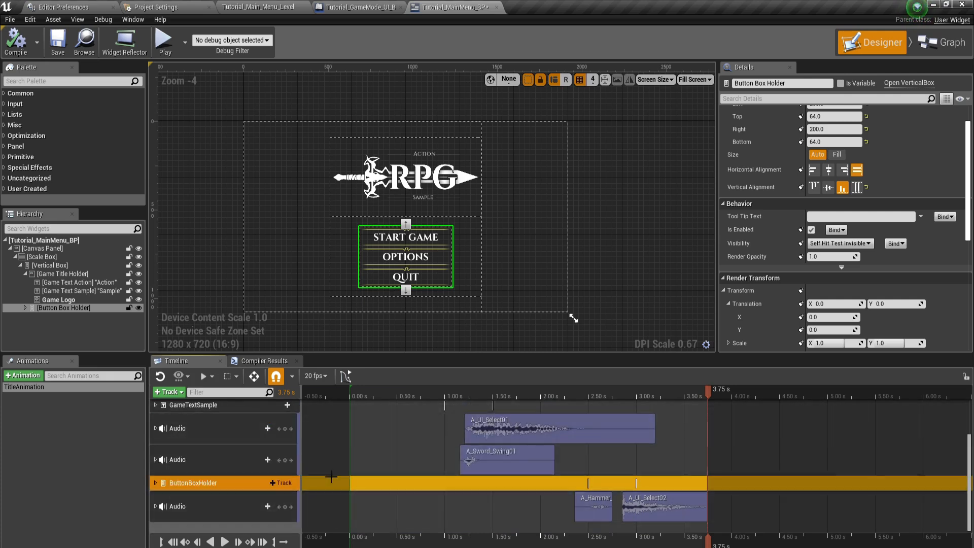
# Step: Save the widget blueprint, play TitleAnimation from 0.00 s to preview it, and clear the widget selection
pyautogui.click(59, 43)
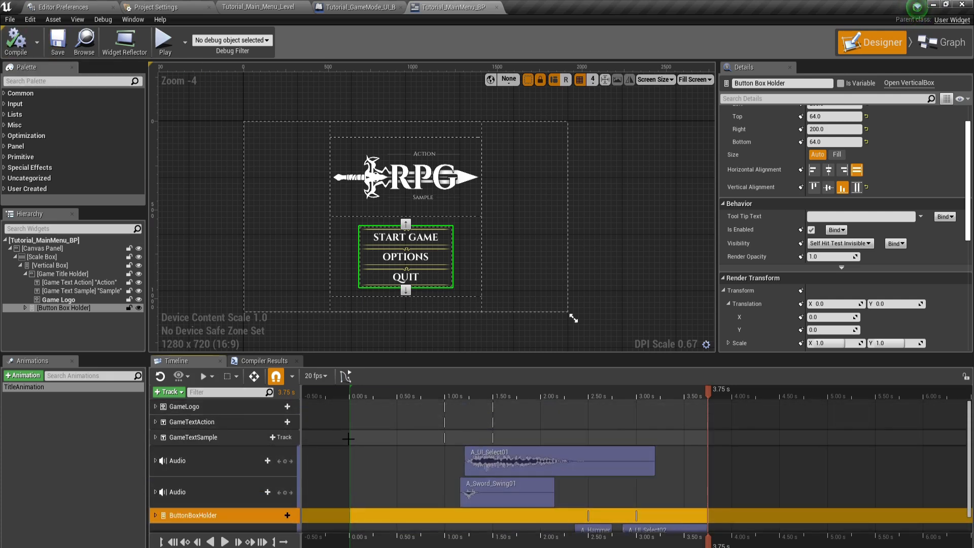
pyautogui.click(364, 393)
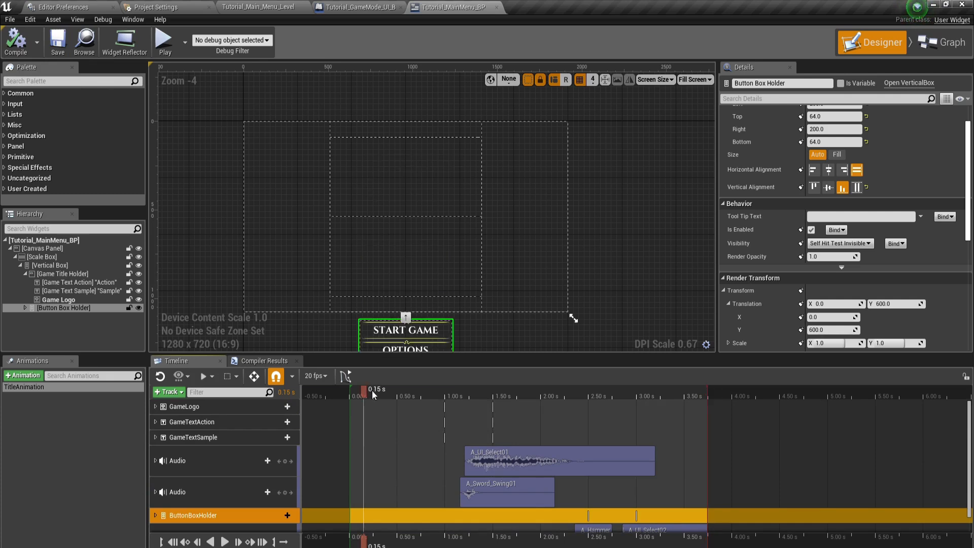
pyautogui.moveTo(354, 390); pyautogui.dragTo(332, 398)
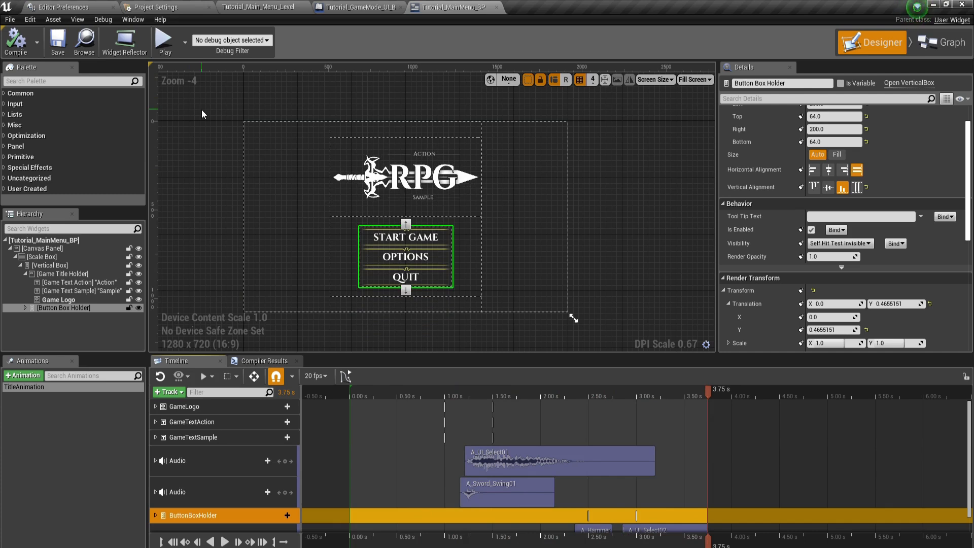
pyautogui.click(175, 222)
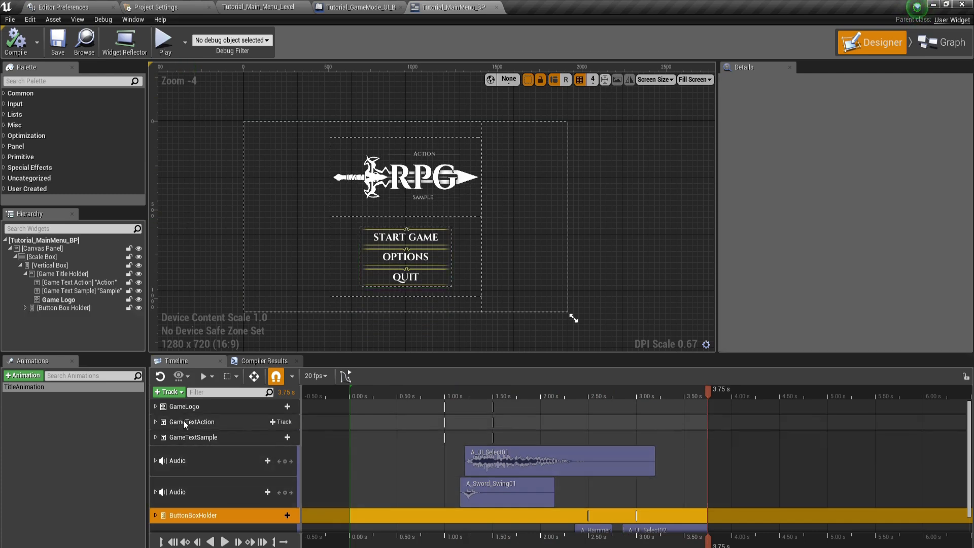
# Step: Examine the GameLogo track's Color and Opacity and Transform keyframes in TitleAnimation
pyautogui.click(157, 404)
pyautogui.click(155, 406)
pyautogui.click(158, 419)
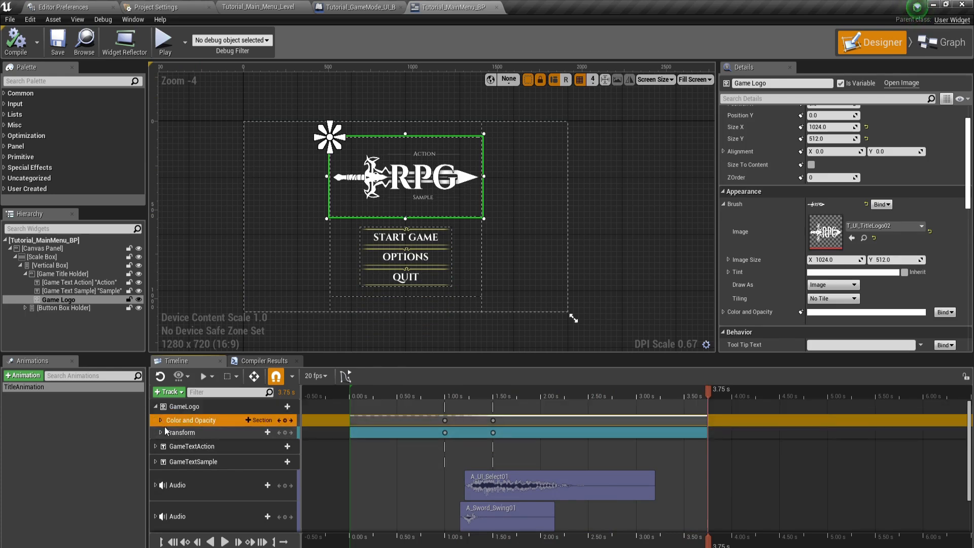
pyautogui.click(160, 419)
pyautogui.click(161, 465)
pyautogui.click(160, 464)
pyautogui.click(161, 463)
pyautogui.click(160, 463)
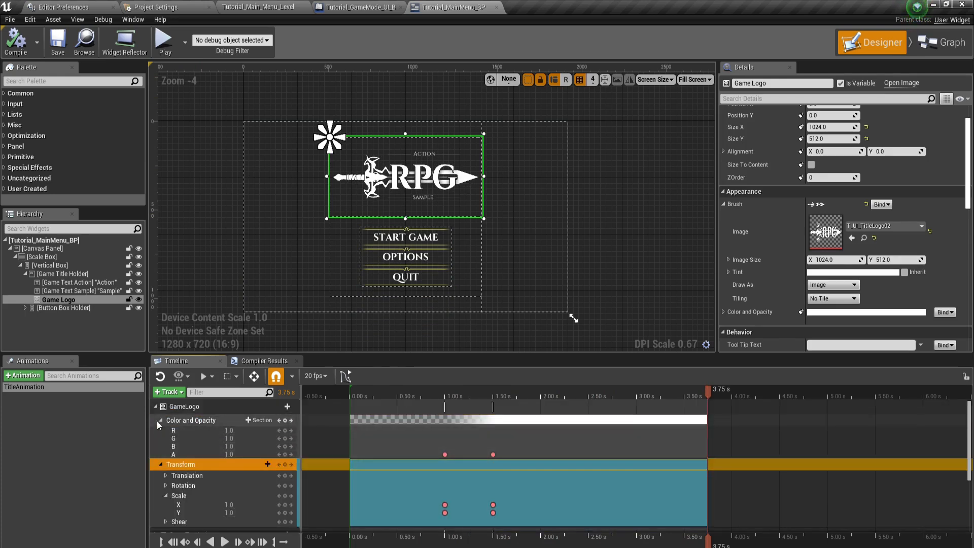
pyautogui.click(160, 420)
pyautogui.click(159, 433)
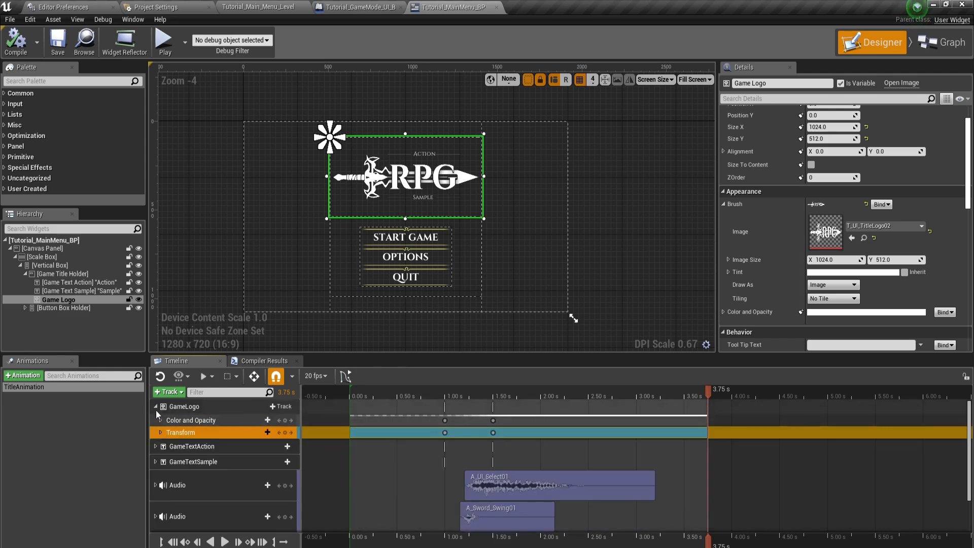
pyautogui.click(155, 407)
# Step: Compile the widget blueprint and delete the Event Pre Construct and Event Tick nodes from its event graph
pyautogui.click(19, 45)
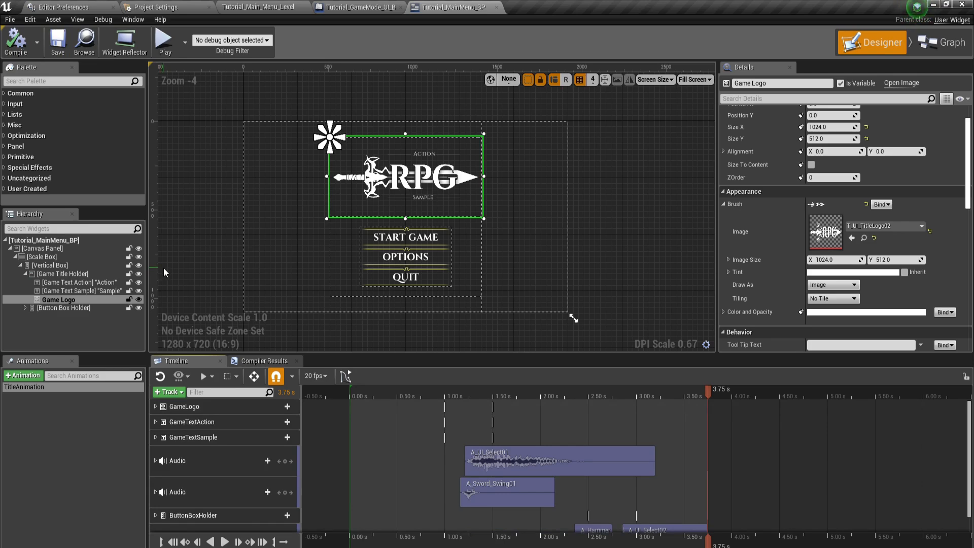
pyautogui.click(942, 43)
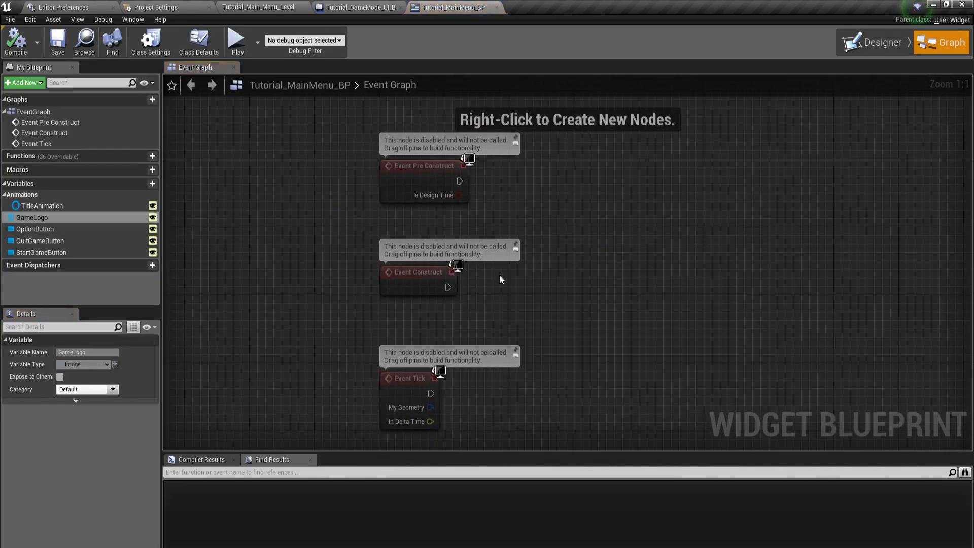
pyautogui.click(516, 248)
pyautogui.click(416, 183)
pyautogui.press('Delete')
pyautogui.click(407, 378)
pyautogui.press('Delete')
pyautogui.moveTo(437, 308); pyautogui.dragTo(364, 286, button='right')
pyautogui.click(350, 254)
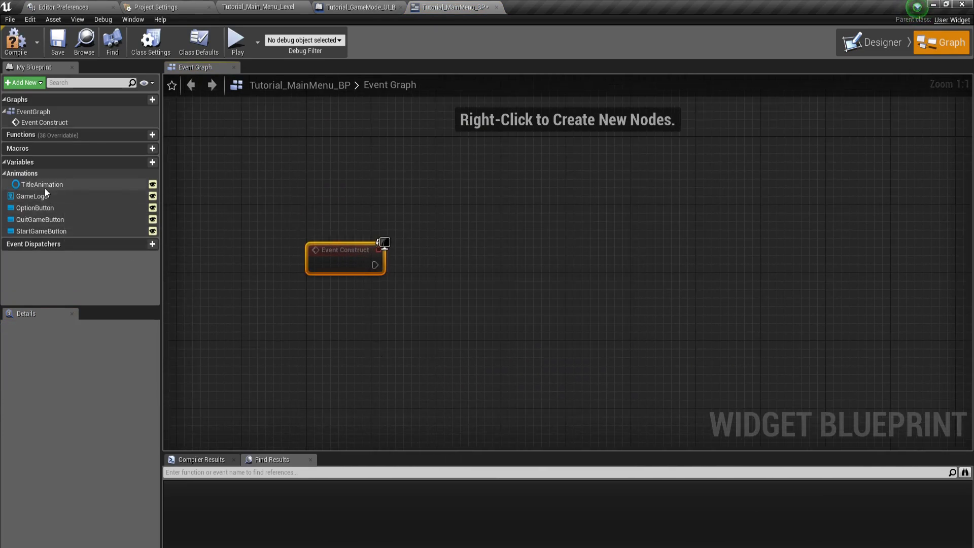
# Step: Place a getter for the TitleAnimation variable below Event Construct in the event graph
pyautogui.moveTo(44, 186); pyautogui.dragTo(338, 333)
pyautogui.click(409, 330)
pyautogui.click(882, 42)
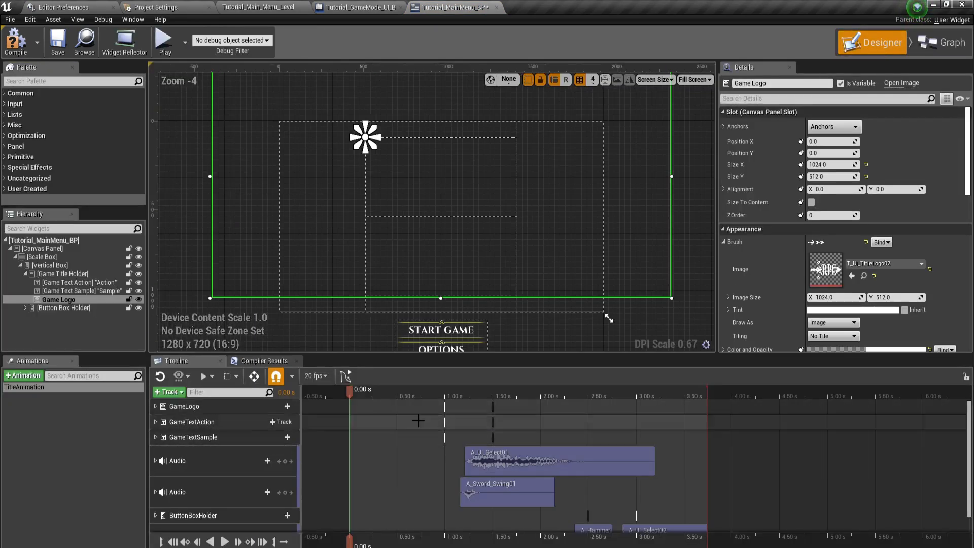
pyautogui.click(942, 43)
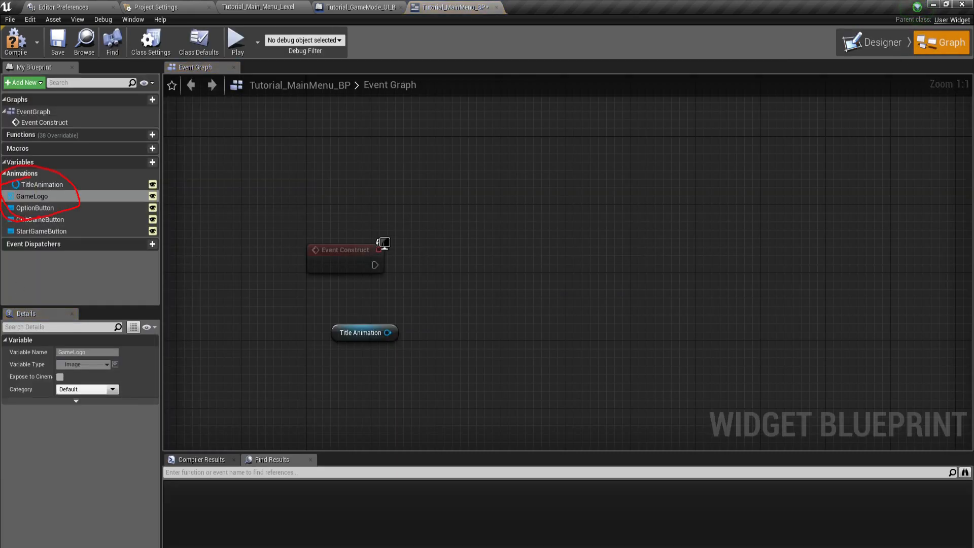
# Step: Add a Play Animation node driven by Event Construct and align it beside the event
pyautogui.moveTo(455, 301); pyautogui.dragTo(383, 258, button='right')
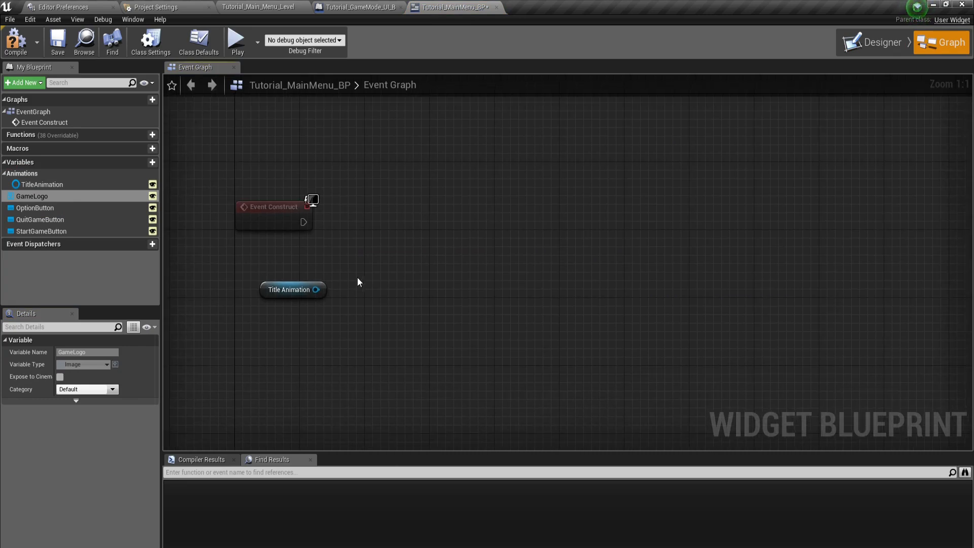
pyautogui.moveTo(371, 232); pyautogui.dragTo(371, 232)
pyautogui.write('play anim')
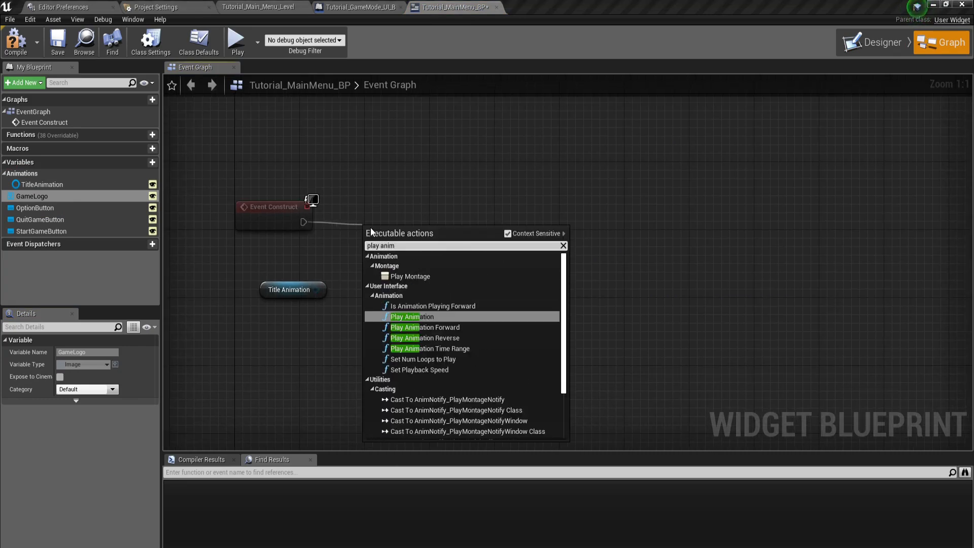
pyautogui.click(409, 316)
pyautogui.moveTo(409, 232); pyautogui.dragTo(416, 199)
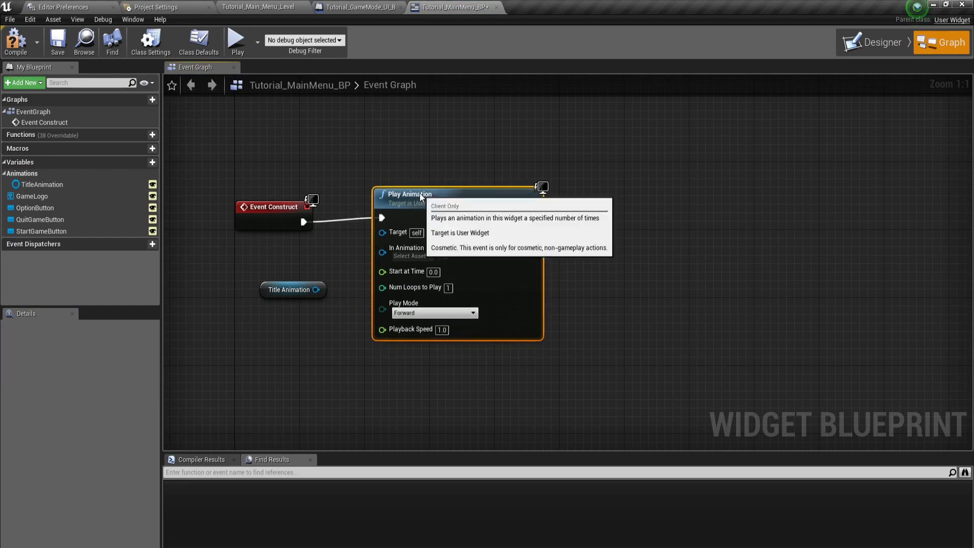
# Step: Connect Title Animation to the In Animation input of Play Animation, and compile and save the blueprint
pyautogui.moveTo(316, 289); pyautogui.dragTo(382, 252)
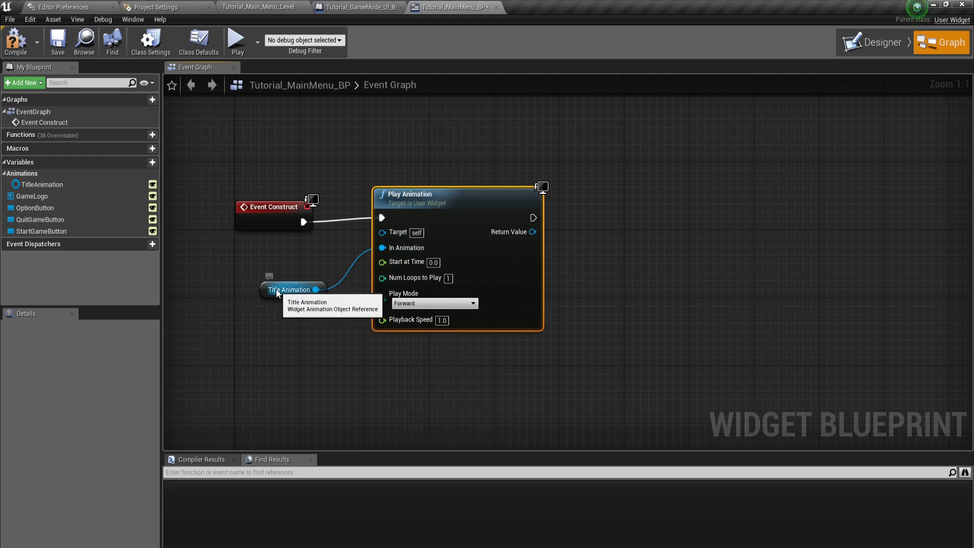
pyautogui.moveTo(264, 285); pyautogui.dragTo(255, 268)
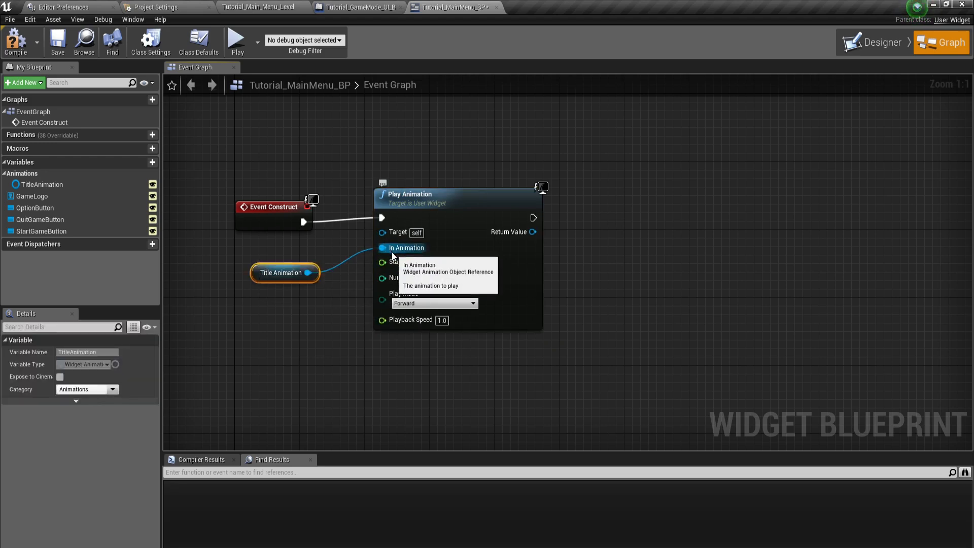
pyautogui.moveTo(674, 251); pyautogui.dragTo(650, 251, button='right')
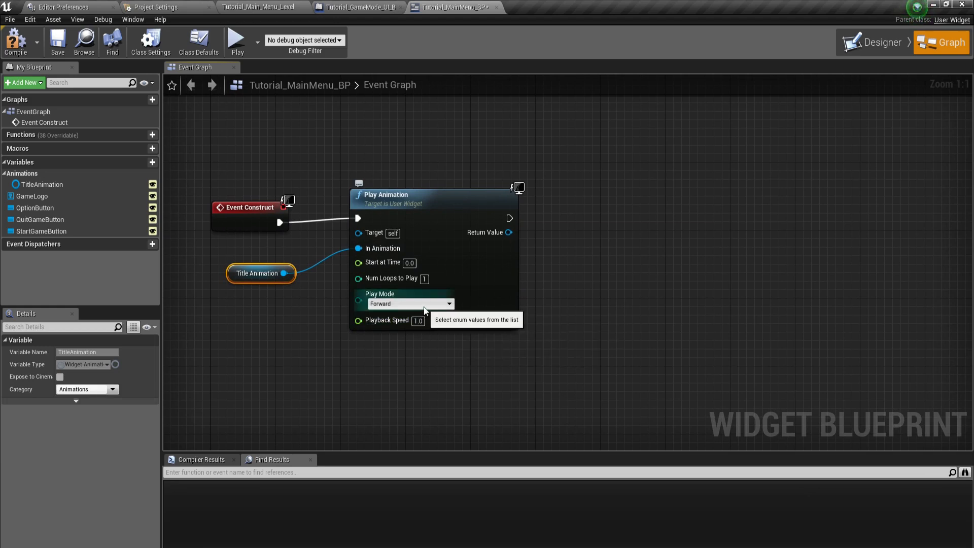
pyautogui.click(16, 42)
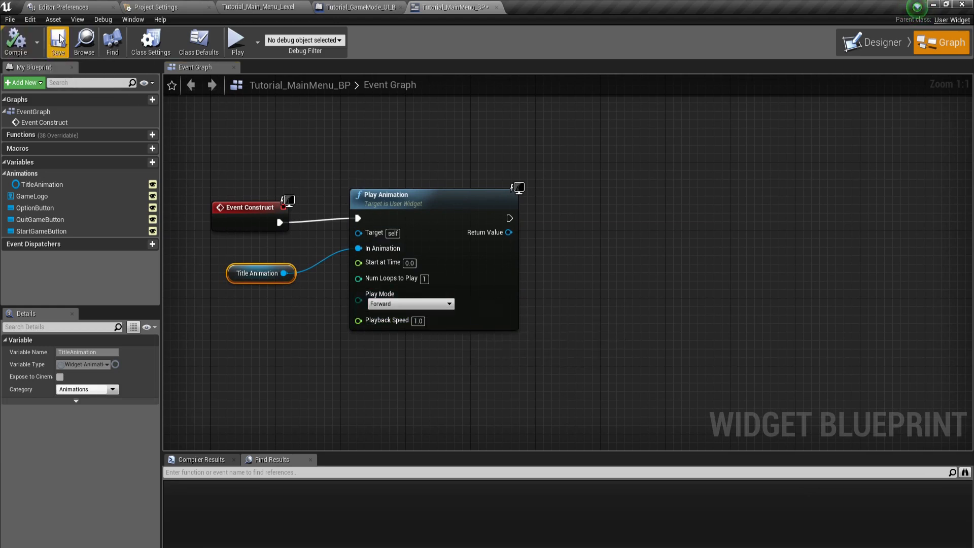
# Step: Add a Delay node after Play Animation with a duration of 3.0 seconds
pyautogui.moveTo(299, 323); pyautogui.dragTo(272, 315, button='right')
pyautogui.click(396, 192)
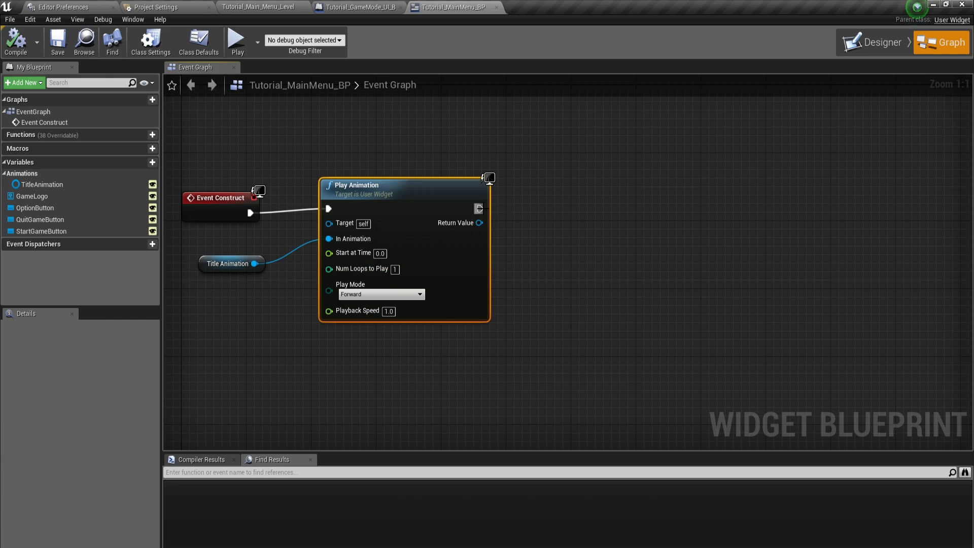
pyautogui.moveTo(478, 209); pyautogui.dragTo(552, 214)
pyautogui.write('delay')
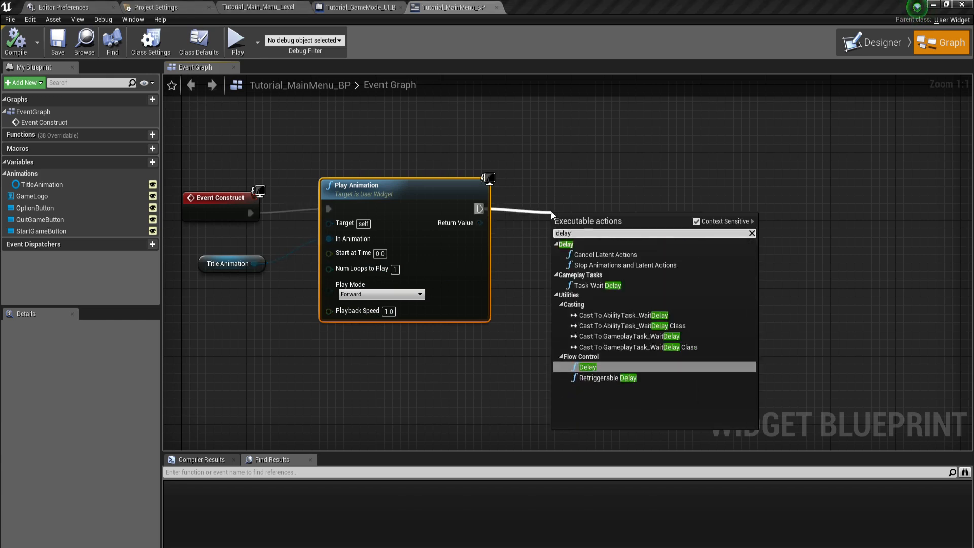
pyautogui.click(617, 367)
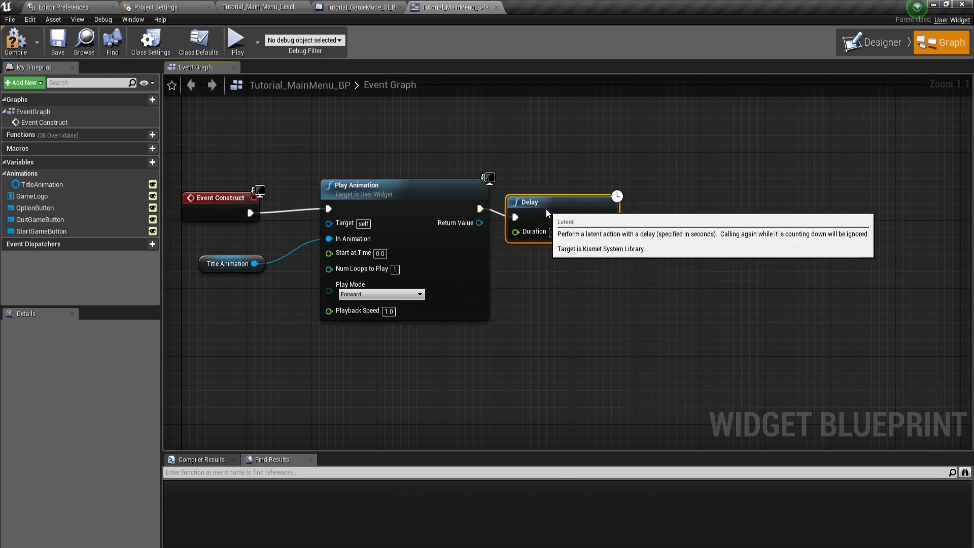
pyautogui.click(564, 224)
pyautogui.write('3')
pyautogui.press('Return')
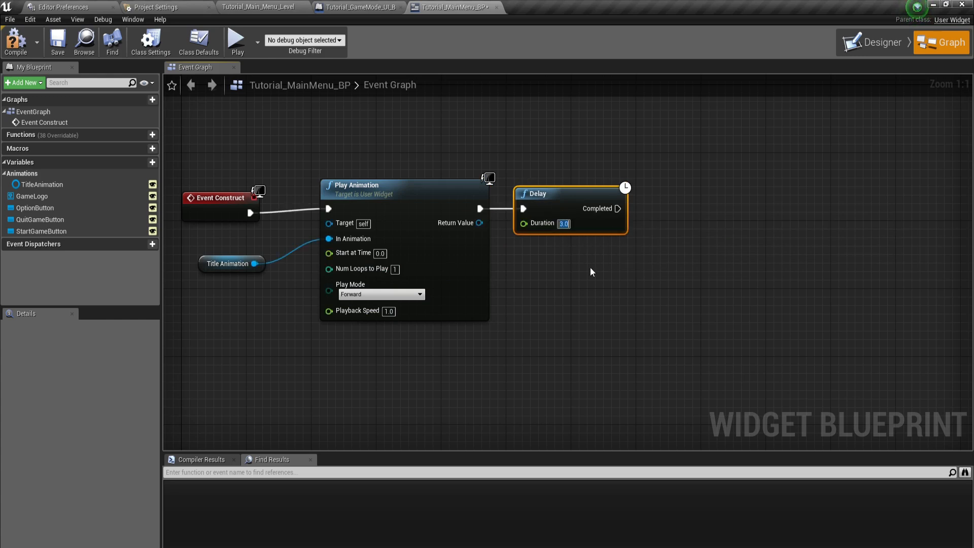
# Step: Add a Play Sound 2D node after the Delay and set its sound to the Ice_BossBattle01 sound wave
pyautogui.moveTo(590, 270); pyautogui.dragTo(557, 264, button='right')
pyautogui.moveTo(584, 202); pyautogui.dragTo(633, 195)
pyautogui.write('play sound 2d')
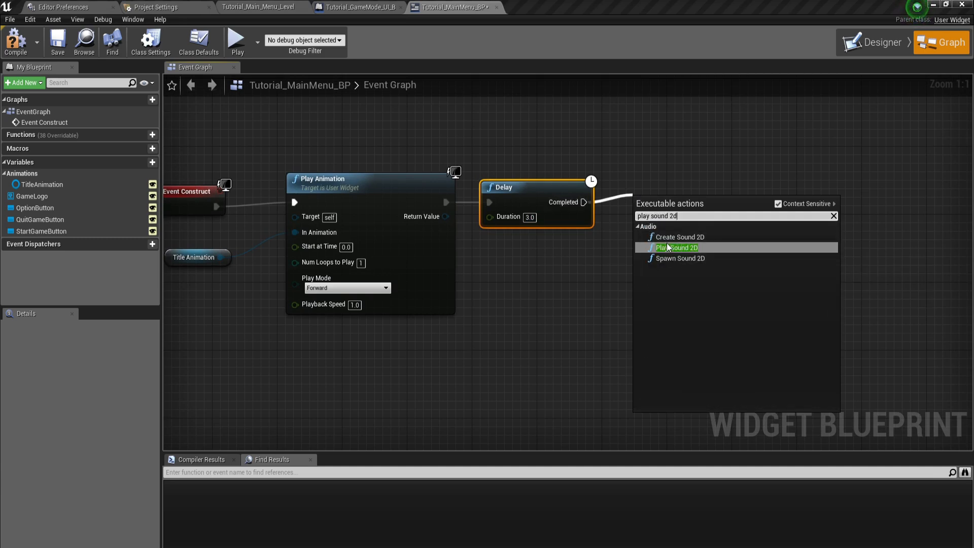
pyautogui.press('Return')
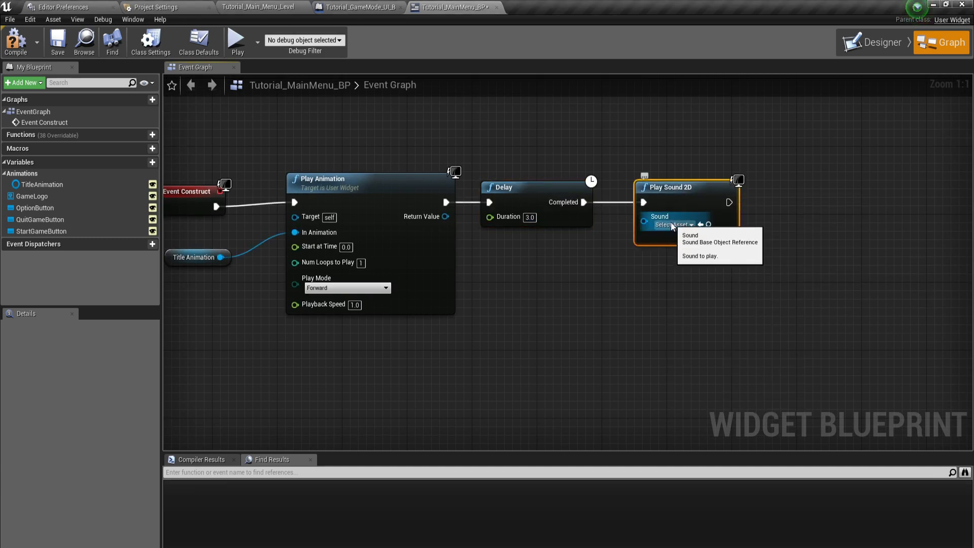
pyautogui.click(670, 223)
pyautogui.write('ice boss')
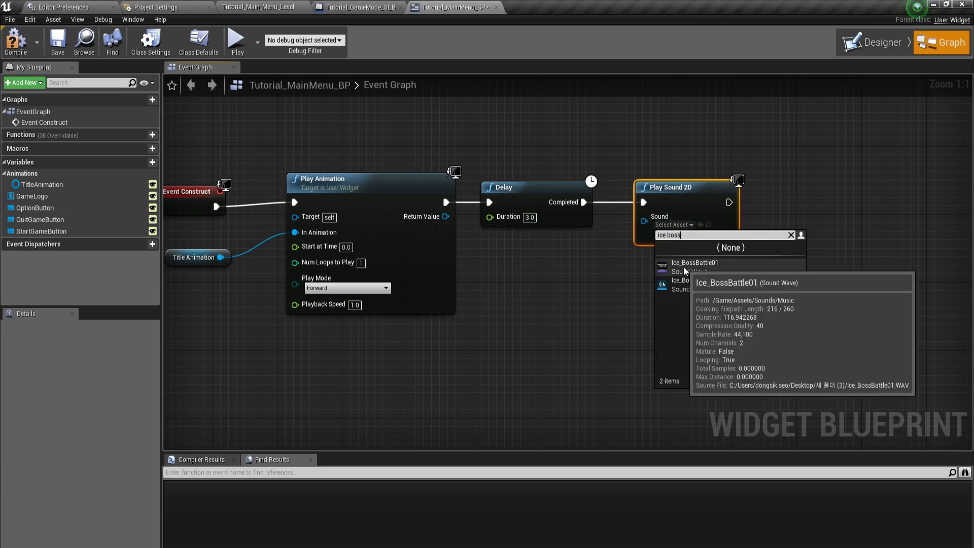
pyautogui.click(683, 266)
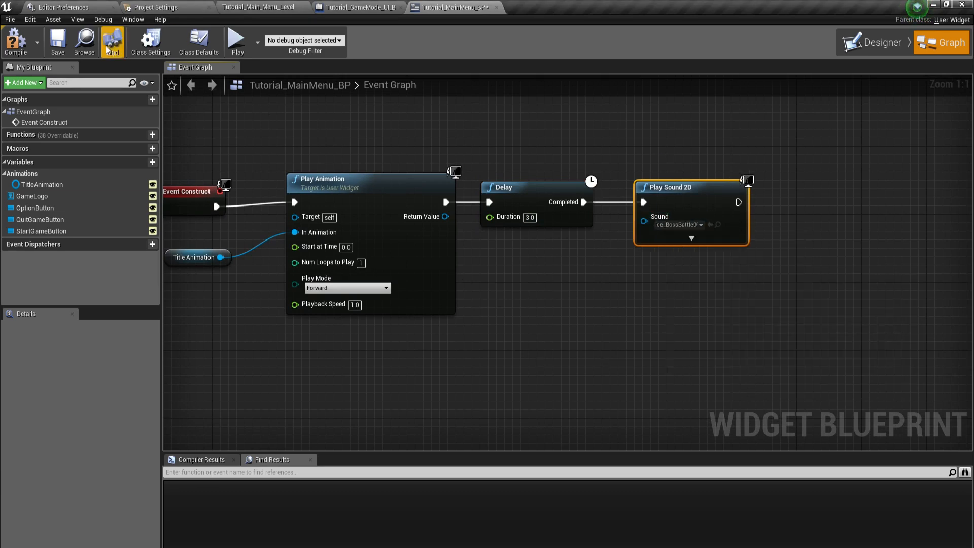
# Step: Compile and save the widget blueprint, and test-play Tutorial_Main_Menu_Level in the editor before stopping the session
pyautogui.click(58, 42)
pyautogui.click(508, 298)
pyautogui.scroll(-3, 510, 307)
pyautogui.moveTo(510, 307); pyautogui.dragTo(518, 296, button='right')
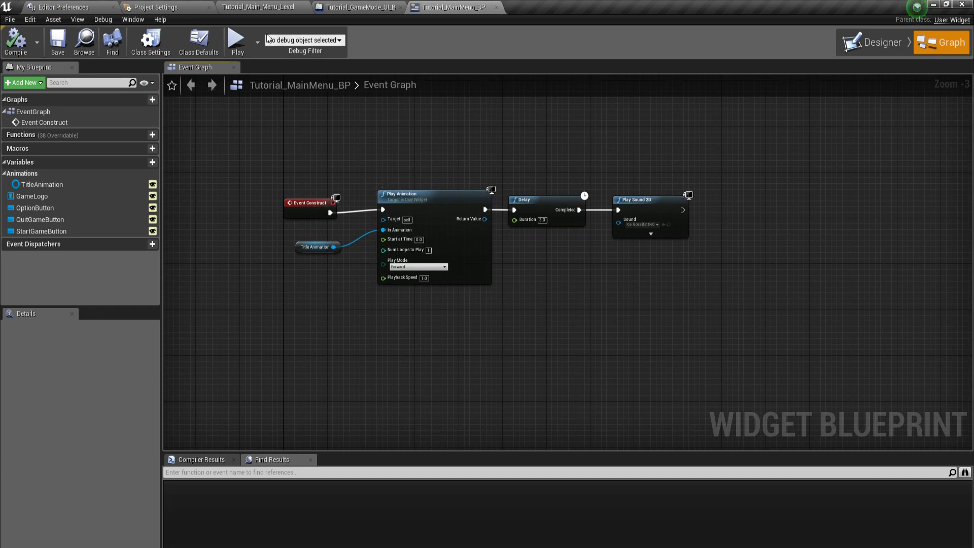
pyautogui.click(258, 7)
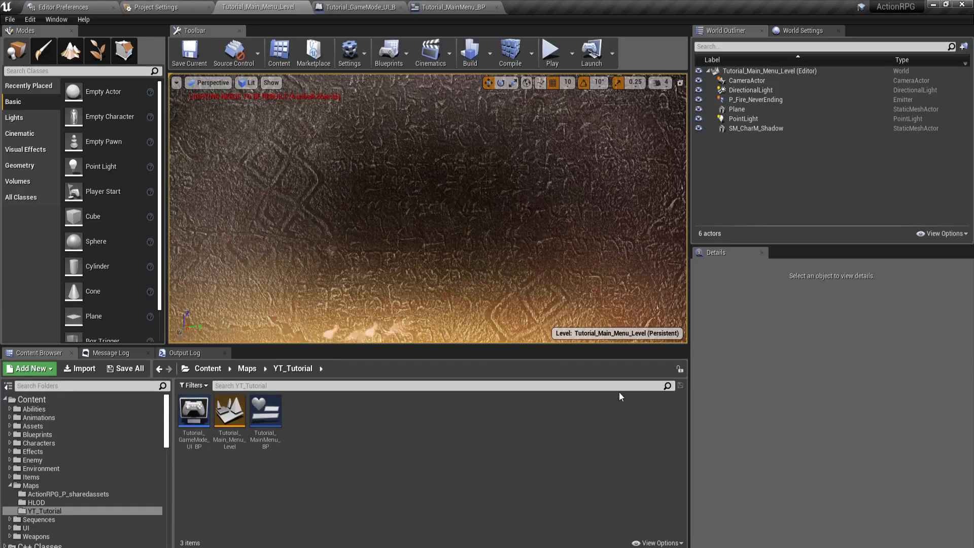
pyautogui.click(552, 50)
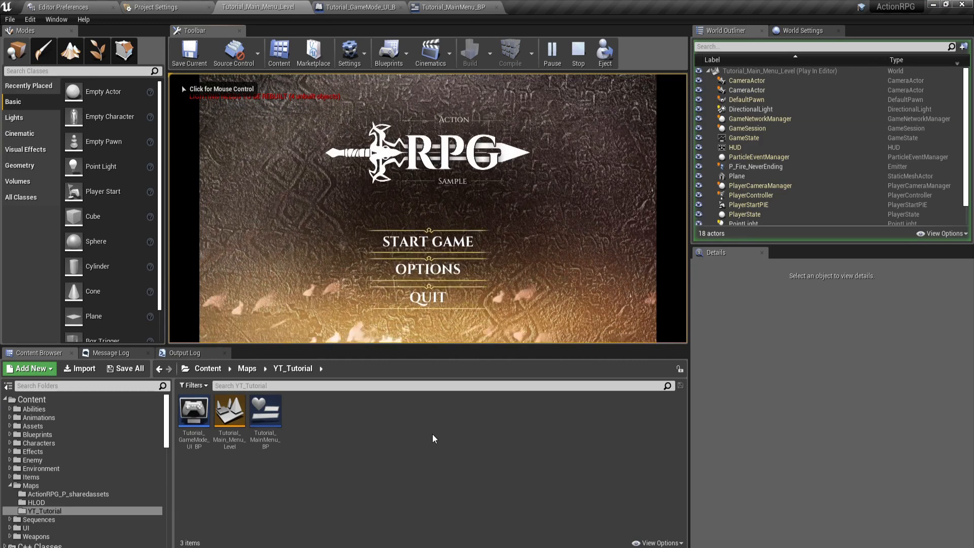
pyautogui.click(579, 51)
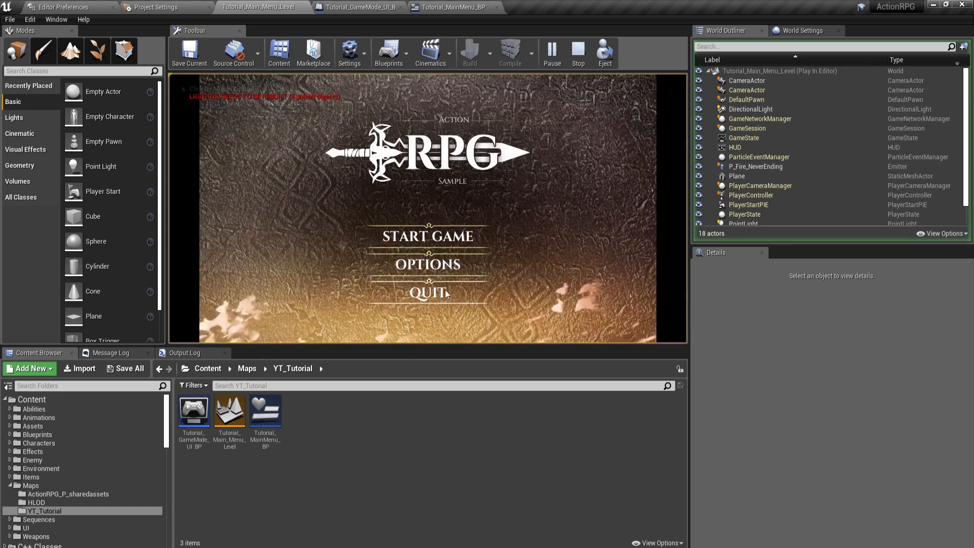
pyautogui.press('Escape')
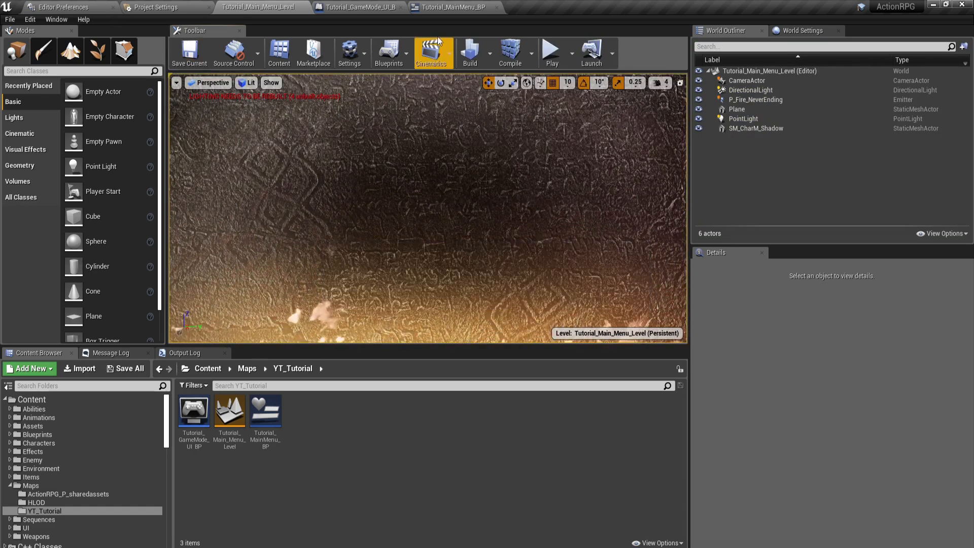
# Step: Review the event graphs of Tutorial_GameMode_UI_BP and Tutorial_MainMenu_BP and return to Tutorial_Main_Menu_Level
pyautogui.click(345, 8)
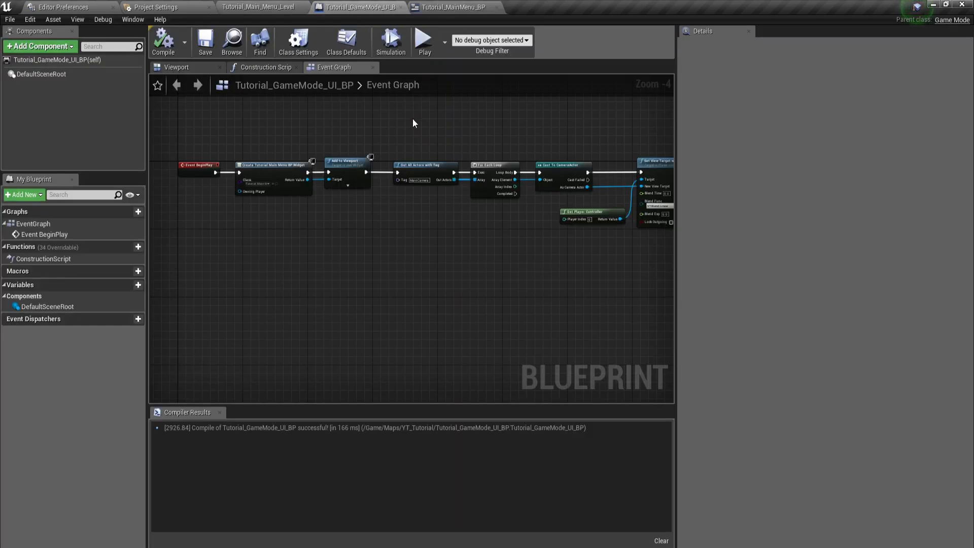
pyautogui.click(437, 8)
pyautogui.scroll(-2, 241, 194)
pyautogui.moveTo(307, 152); pyautogui.dragTo(281, 170, button='right')
pyautogui.scroll(2, 281, 170)
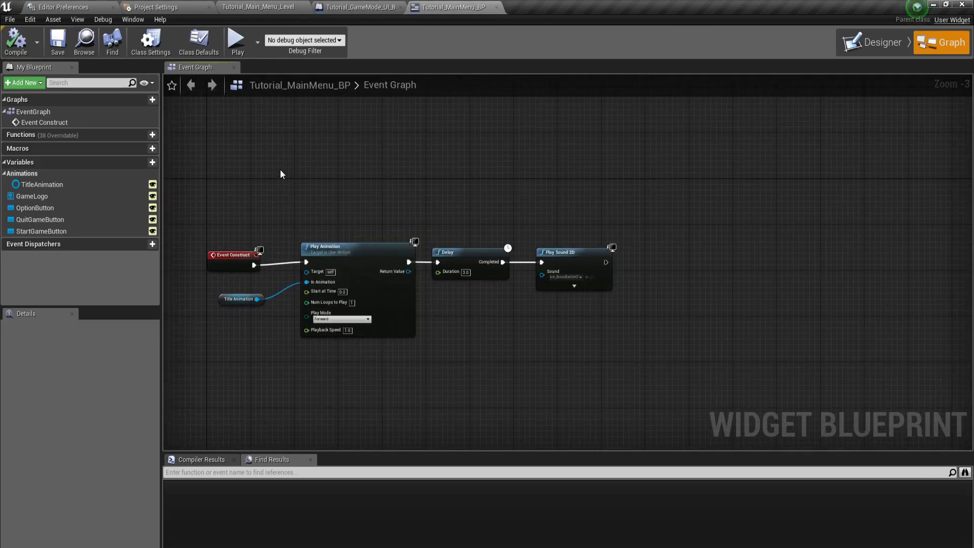
pyautogui.click(256, 8)
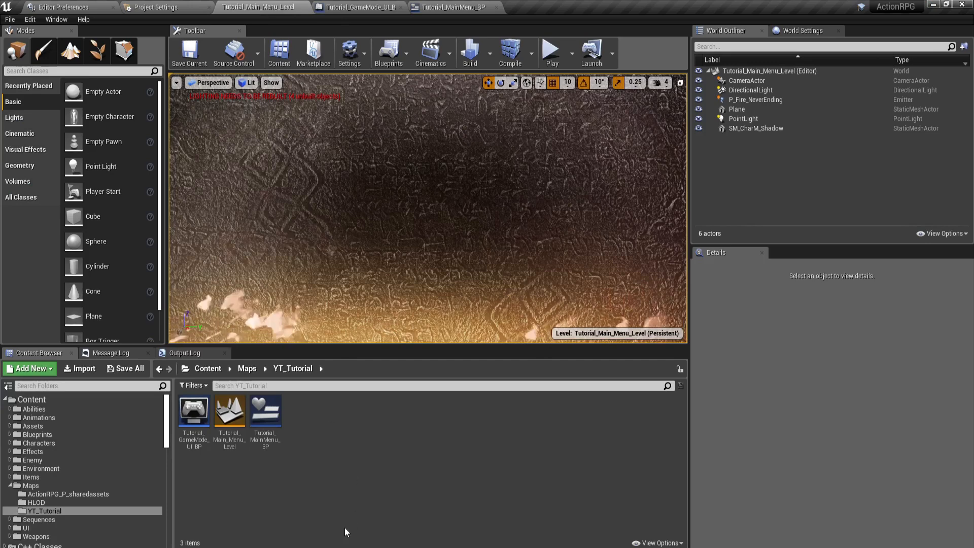